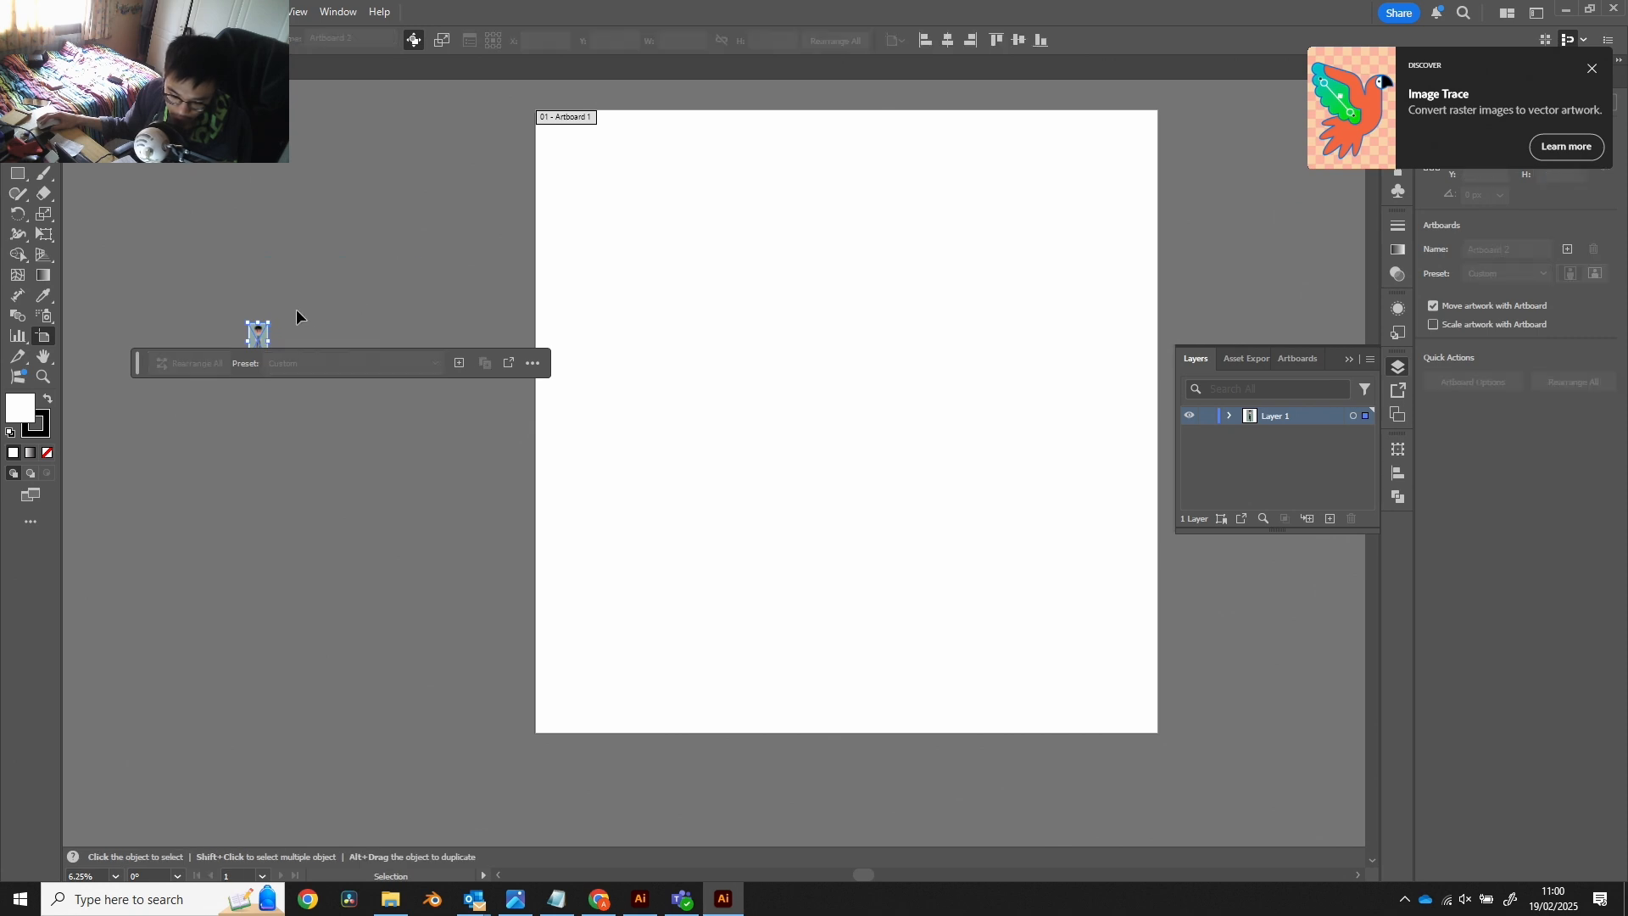
# Step: Place the character reference image against the artboard's left edge, enlarged to about 3262 × 5815 px
pyautogui.press('a')
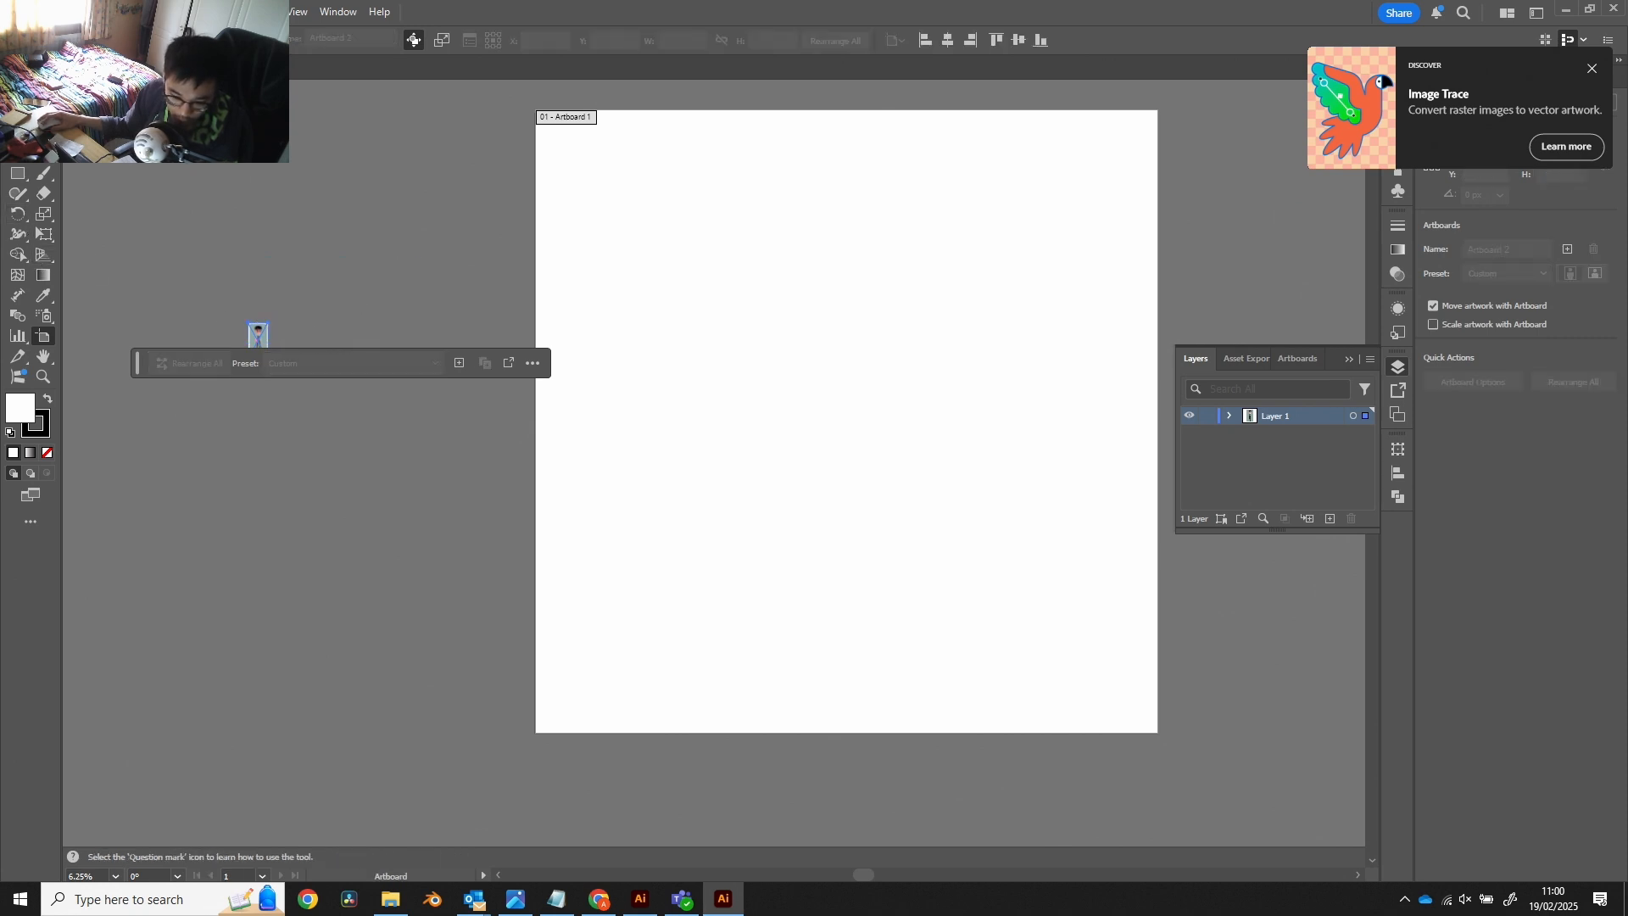
pyautogui.click(261, 337)
pyautogui.moveTo(271, 319); pyautogui.dragTo(354, 288)
pyautogui.scroll(3, 354, 288)
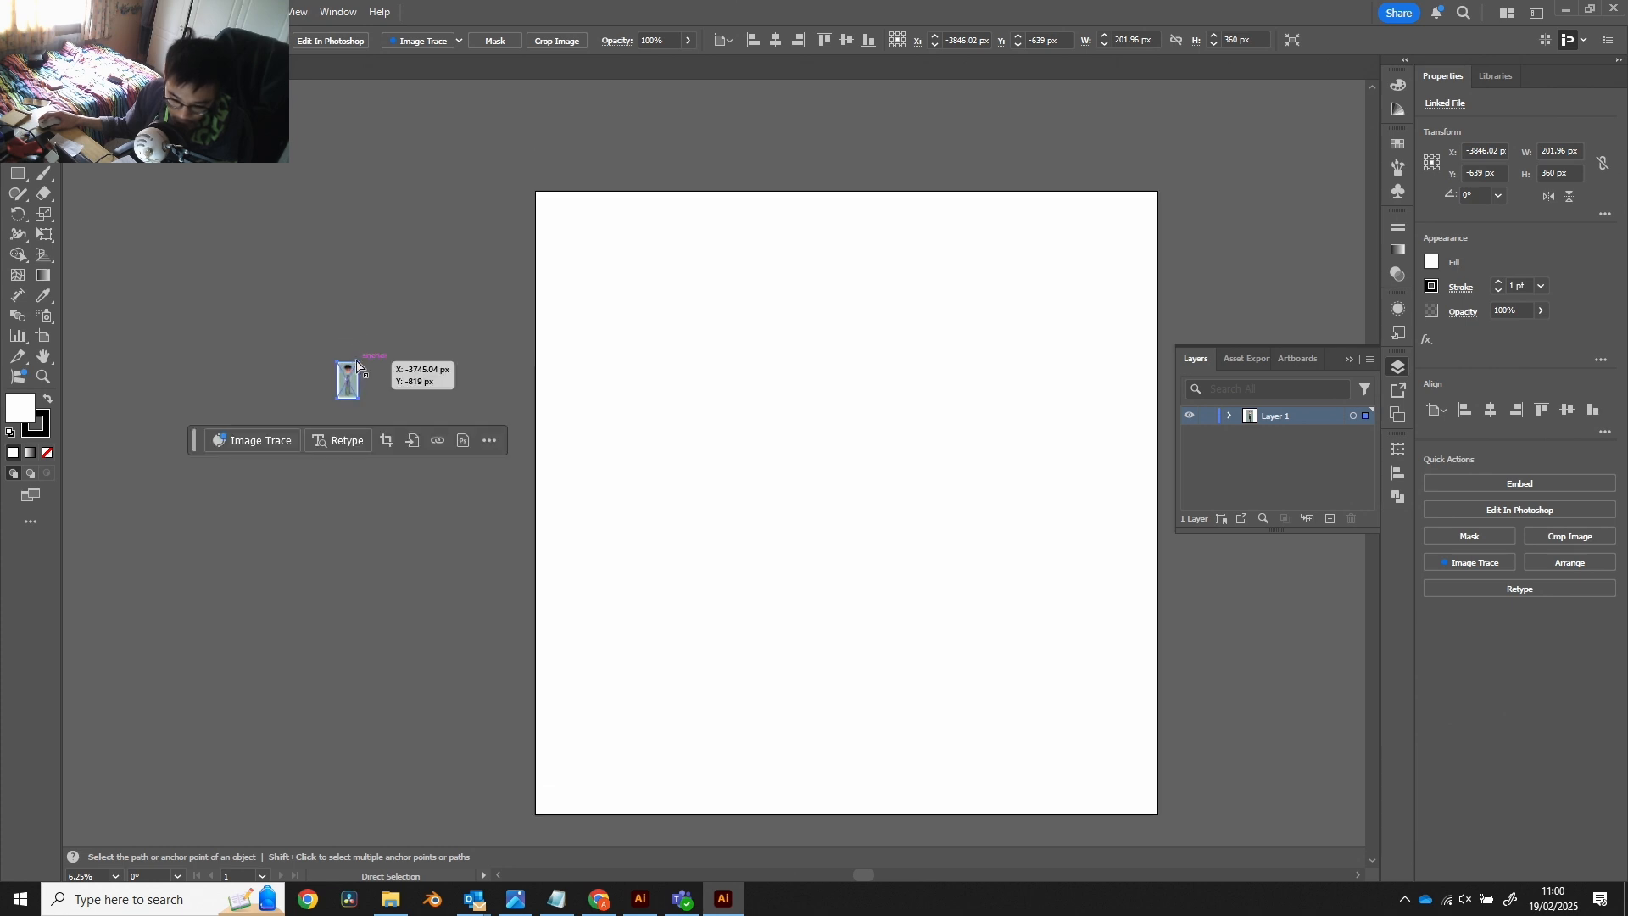
pyautogui.hotkey('ctrl', 'shift', 'a')
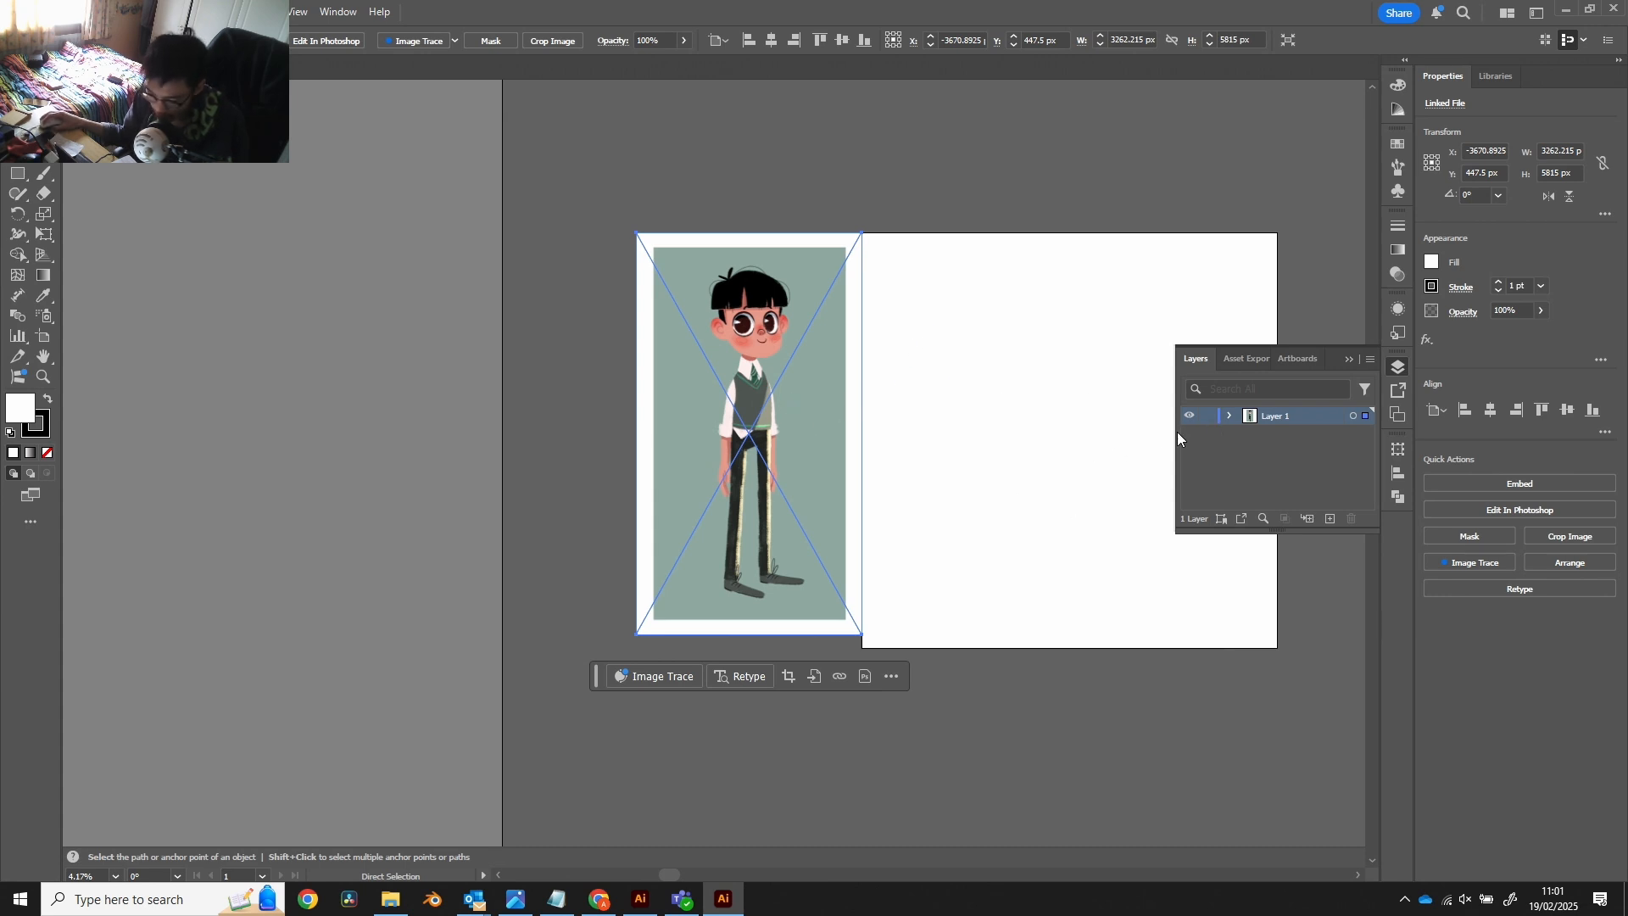
# Step: Rename the reference image's layer as "ref" and lock it
pyautogui.moveTo(1330, 359)
pyautogui.mouseDown()
pyautogui.moveTo(1516, 644)
pyautogui.moveTo(1588, 688)
pyautogui.moveTo(1565, 729)
pyautogui.moveTo(1568, 659)
pyautogui.moveTo(1370, 446)
pyautogui.moveTo(1324, 365)
pyautogui.mouseUp()
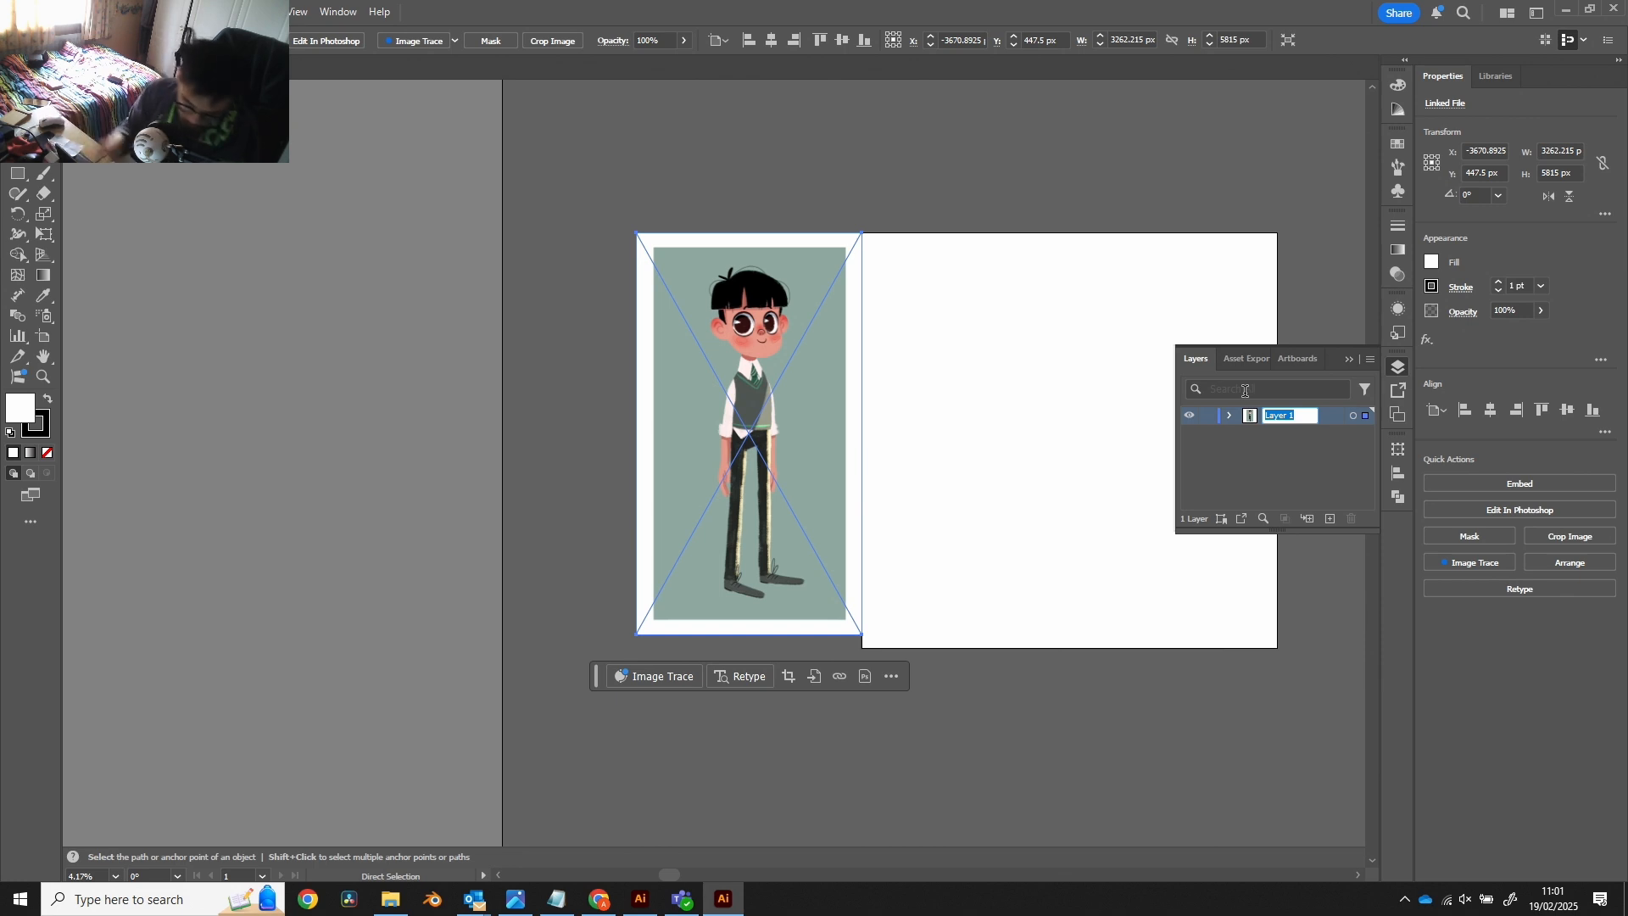
pyautogui.write('ref')
pyautogui.press('Return')
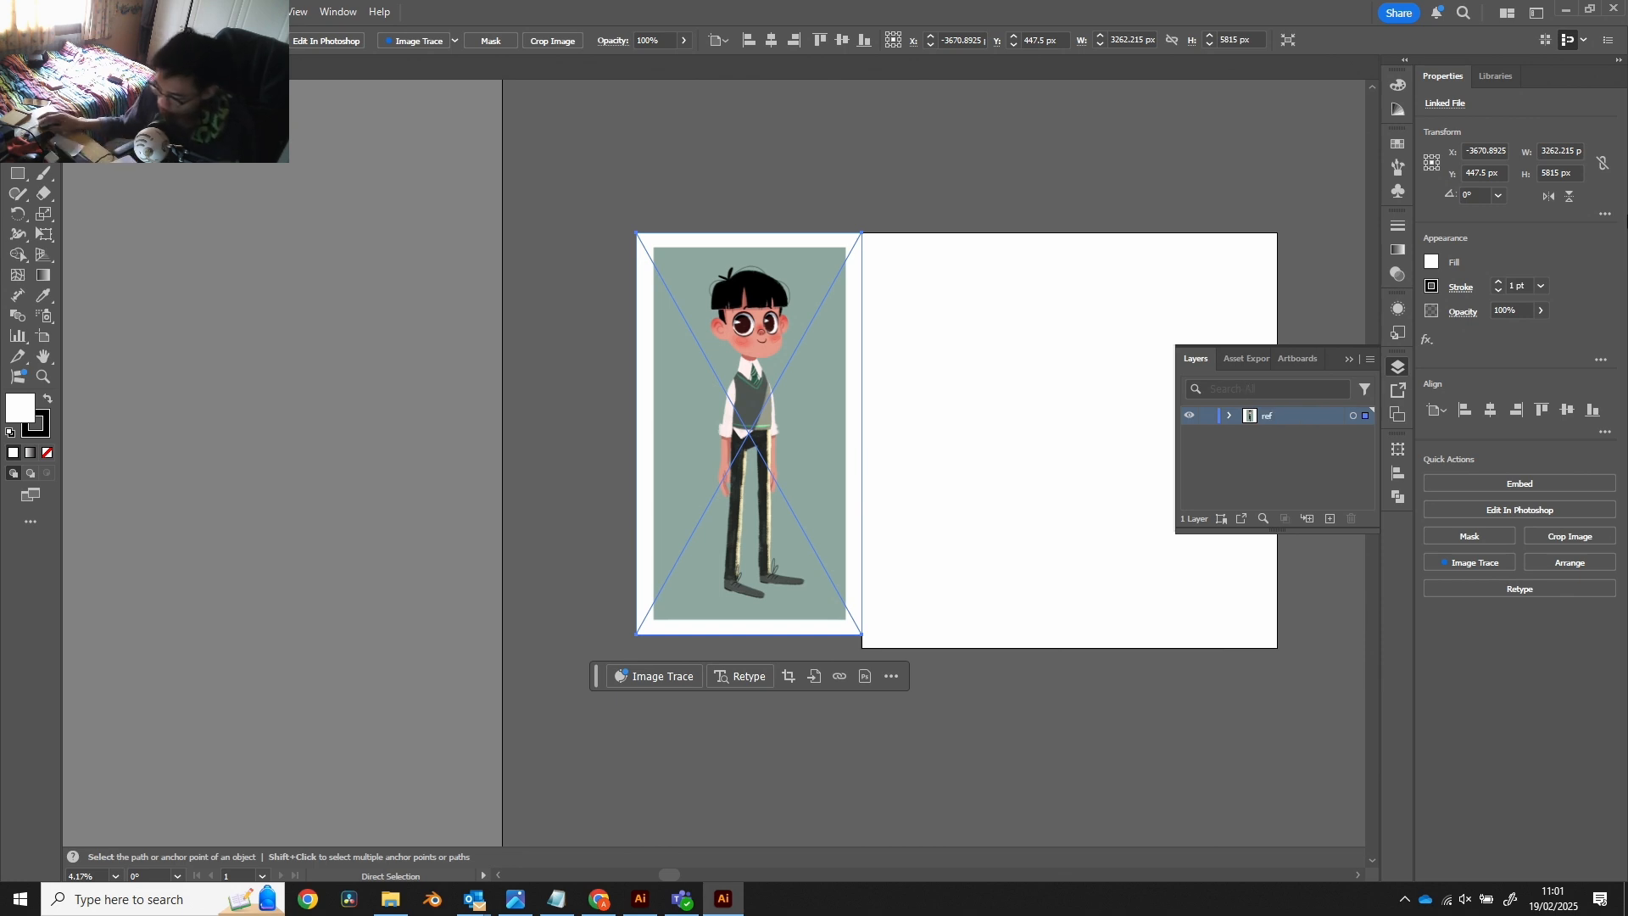
pyautogui.click(1207, 416)
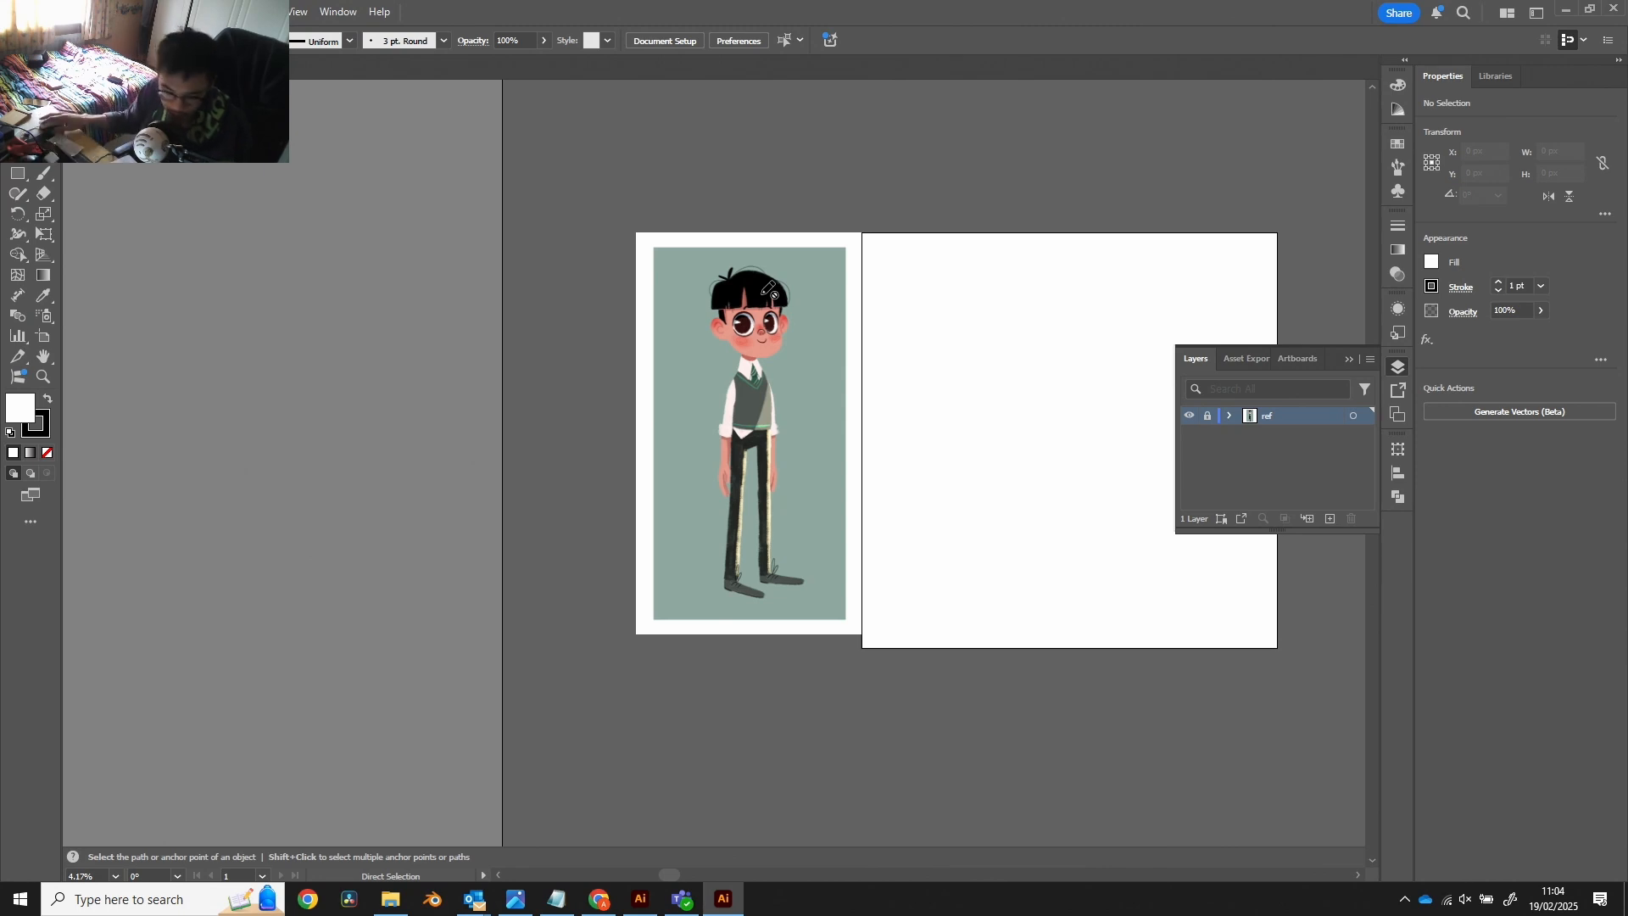
# Step: Add a new layer above the reference and create a 100 × 100 px ellipse in the artboard's upper area
pyautogui.moveTo(959, 360); pyautogui.dragTo(828, 352)
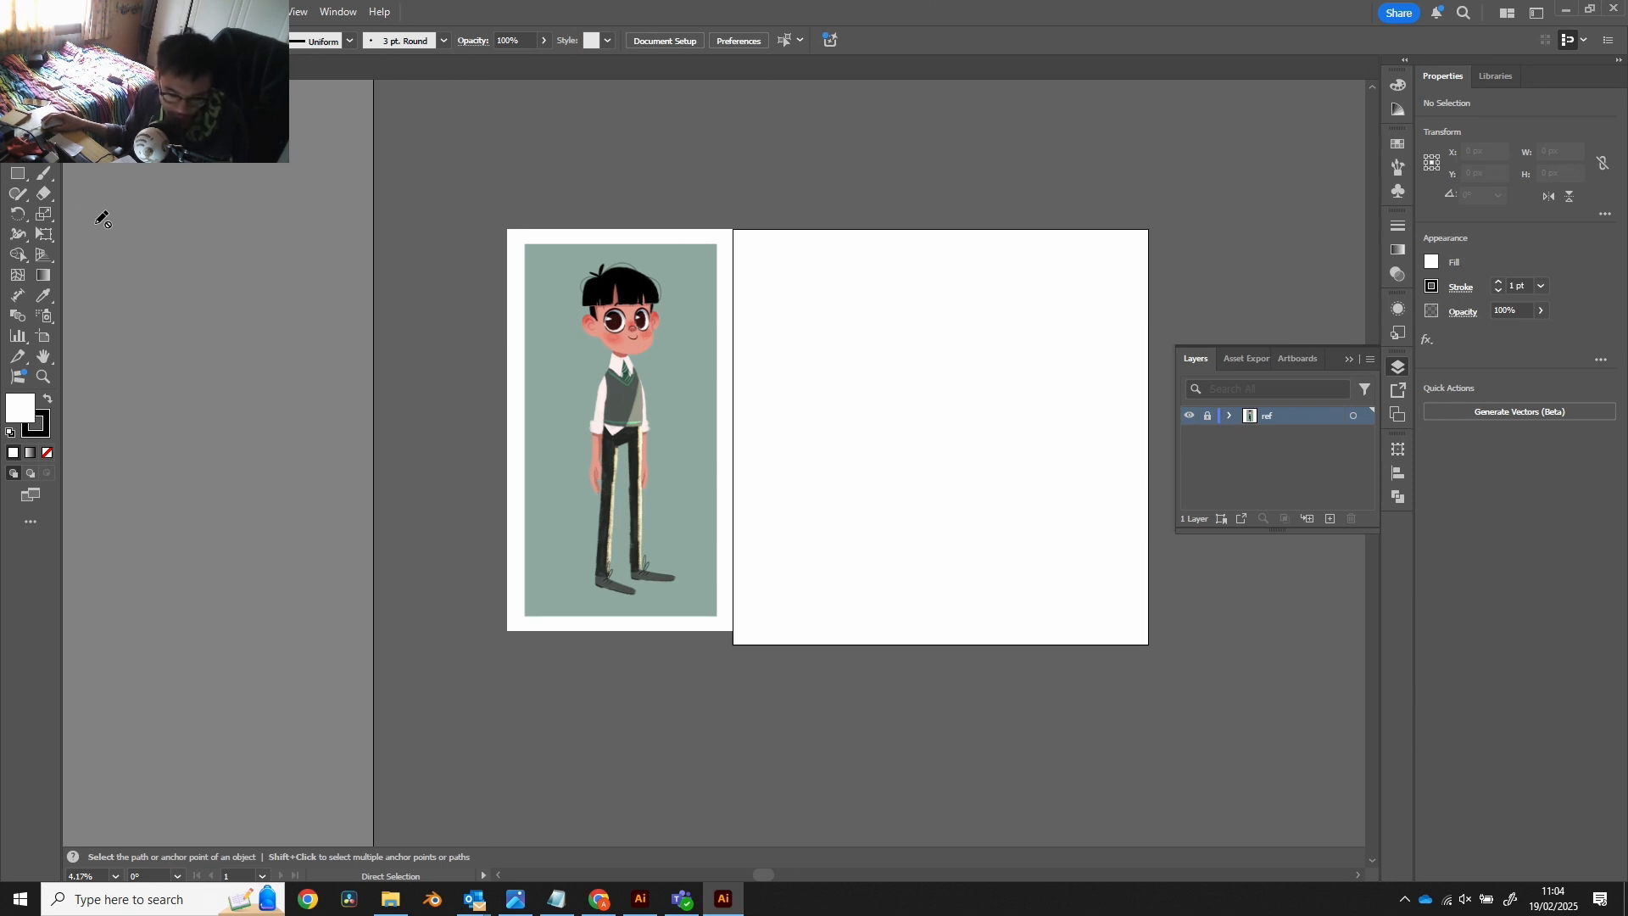
pyautogui.click(17, 176)
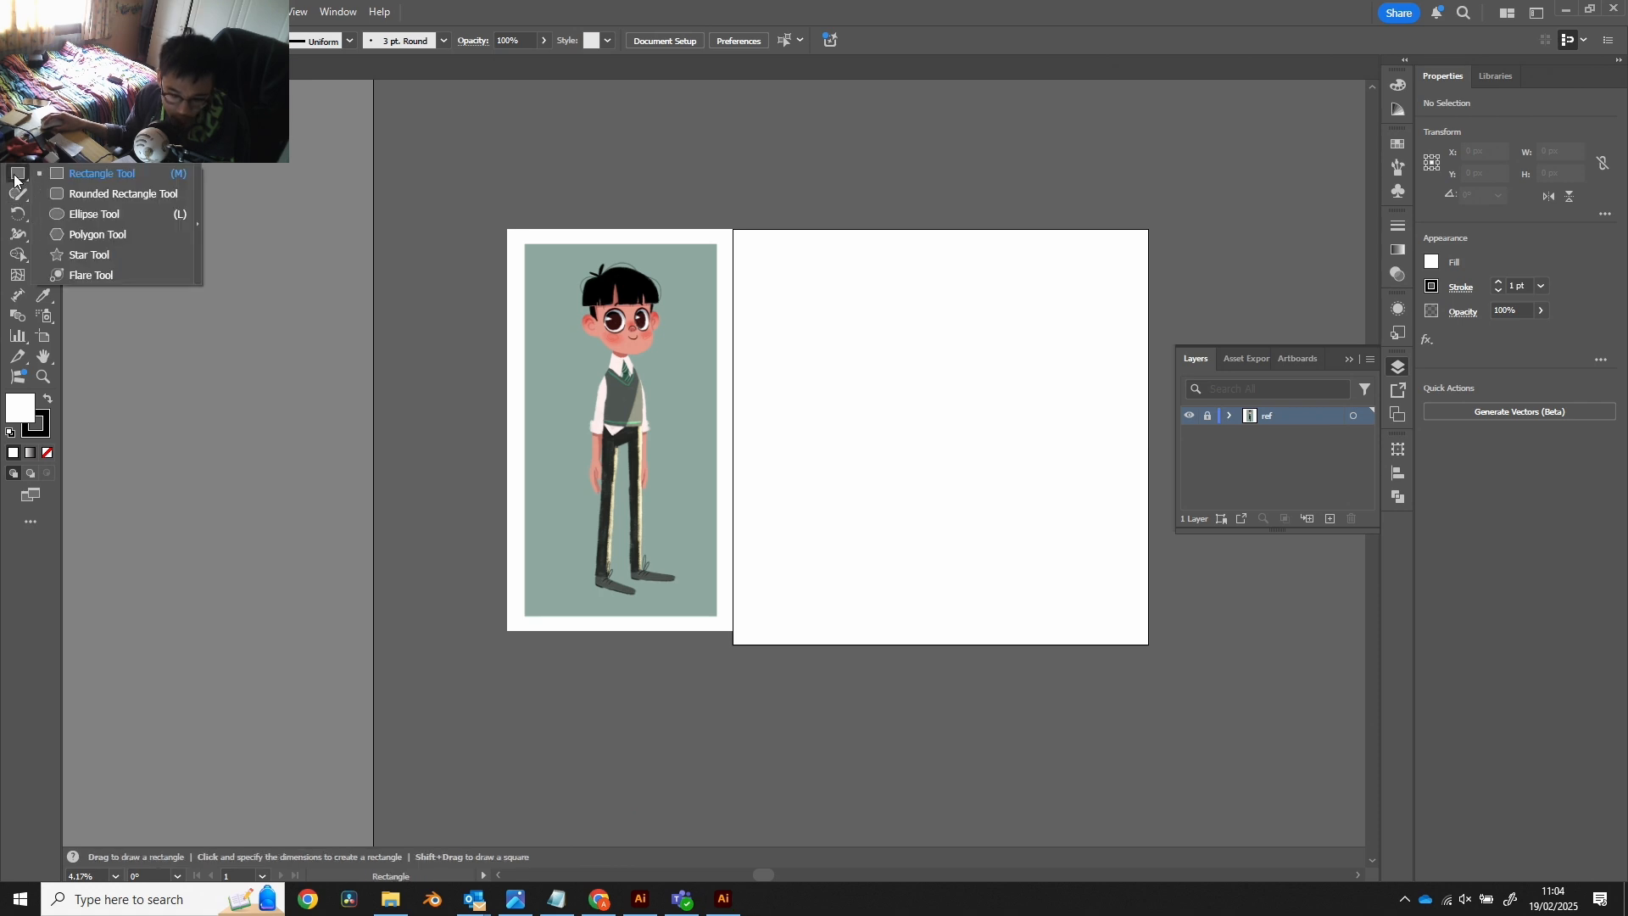
pyautogui.click(92, 216)
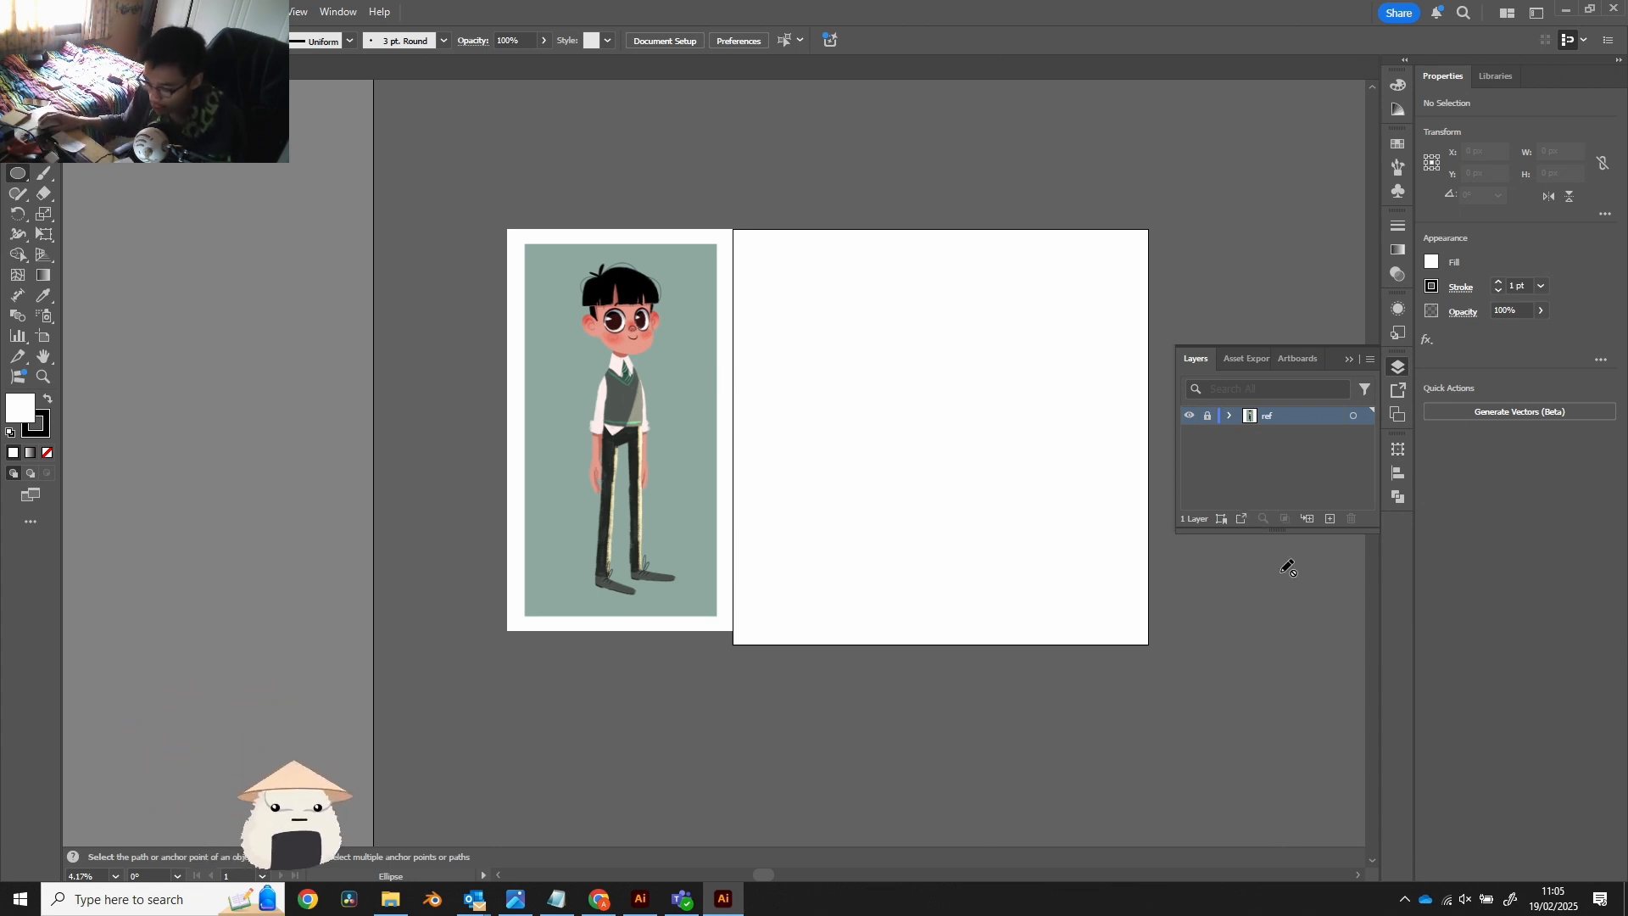
pyautogui.click(1329, 519)
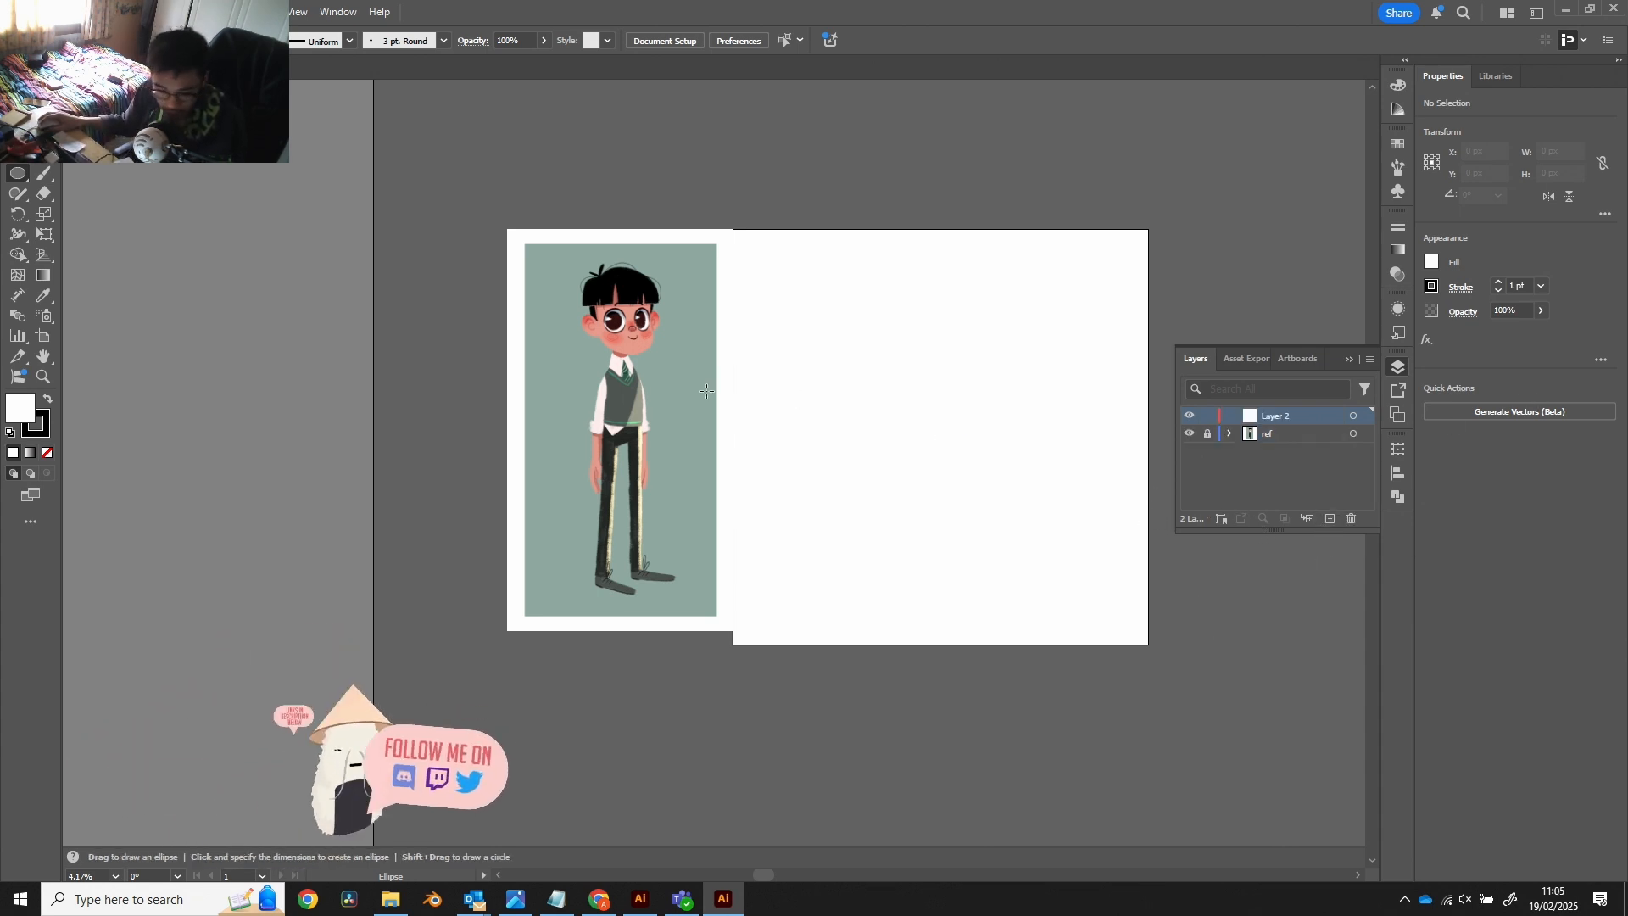
pyautogui.click(927, 319)
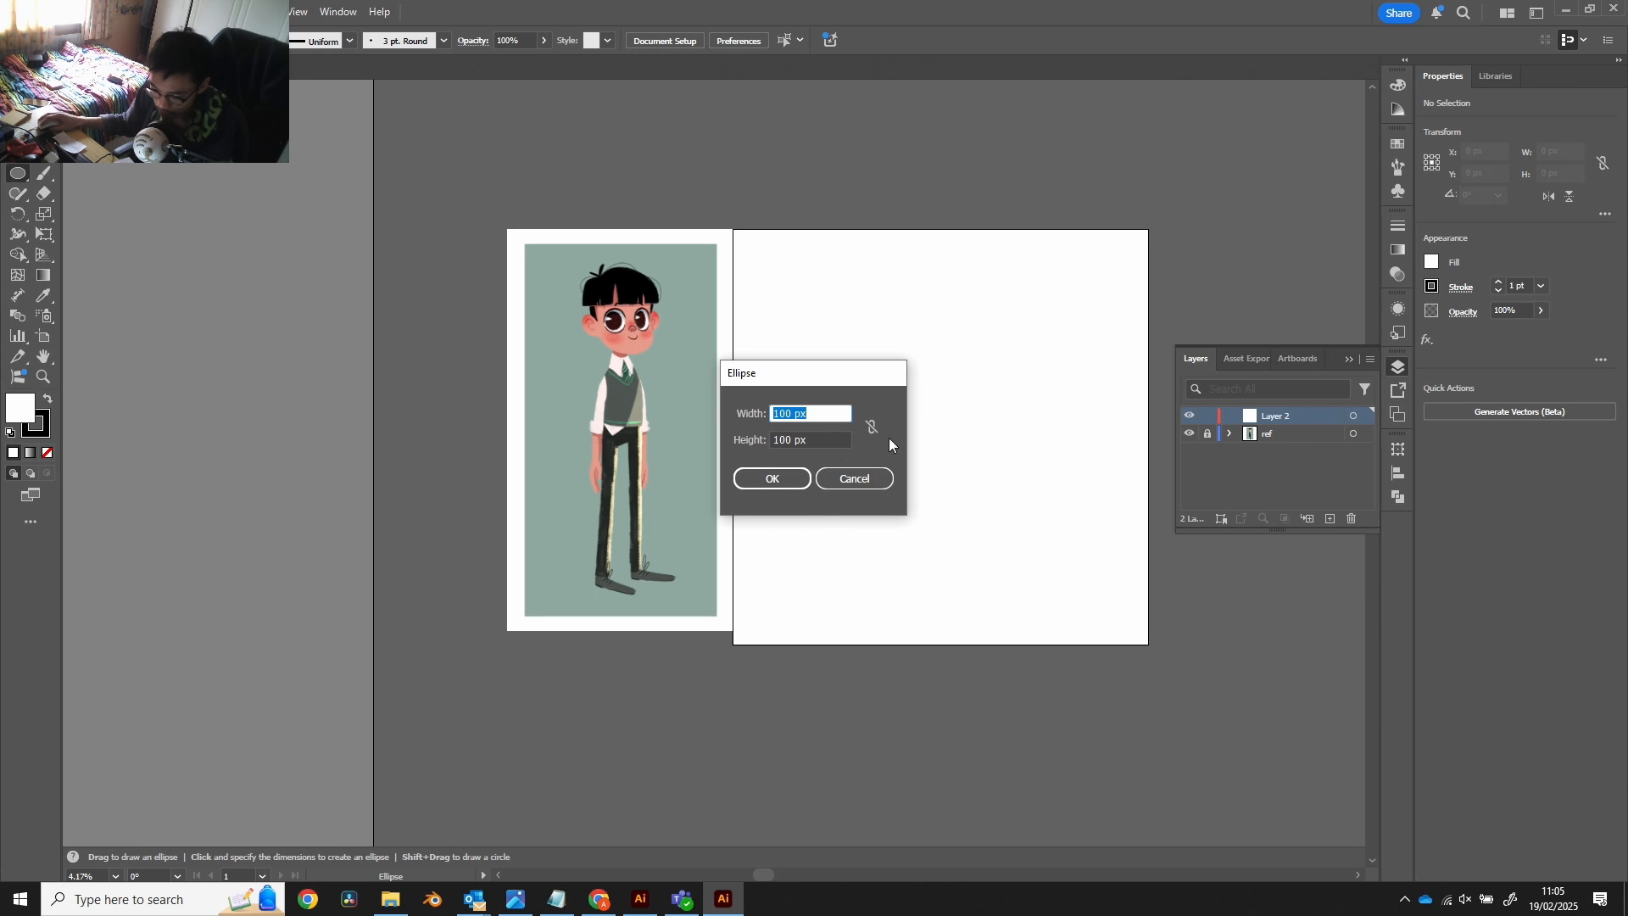
pyautogui.click(772, 479)
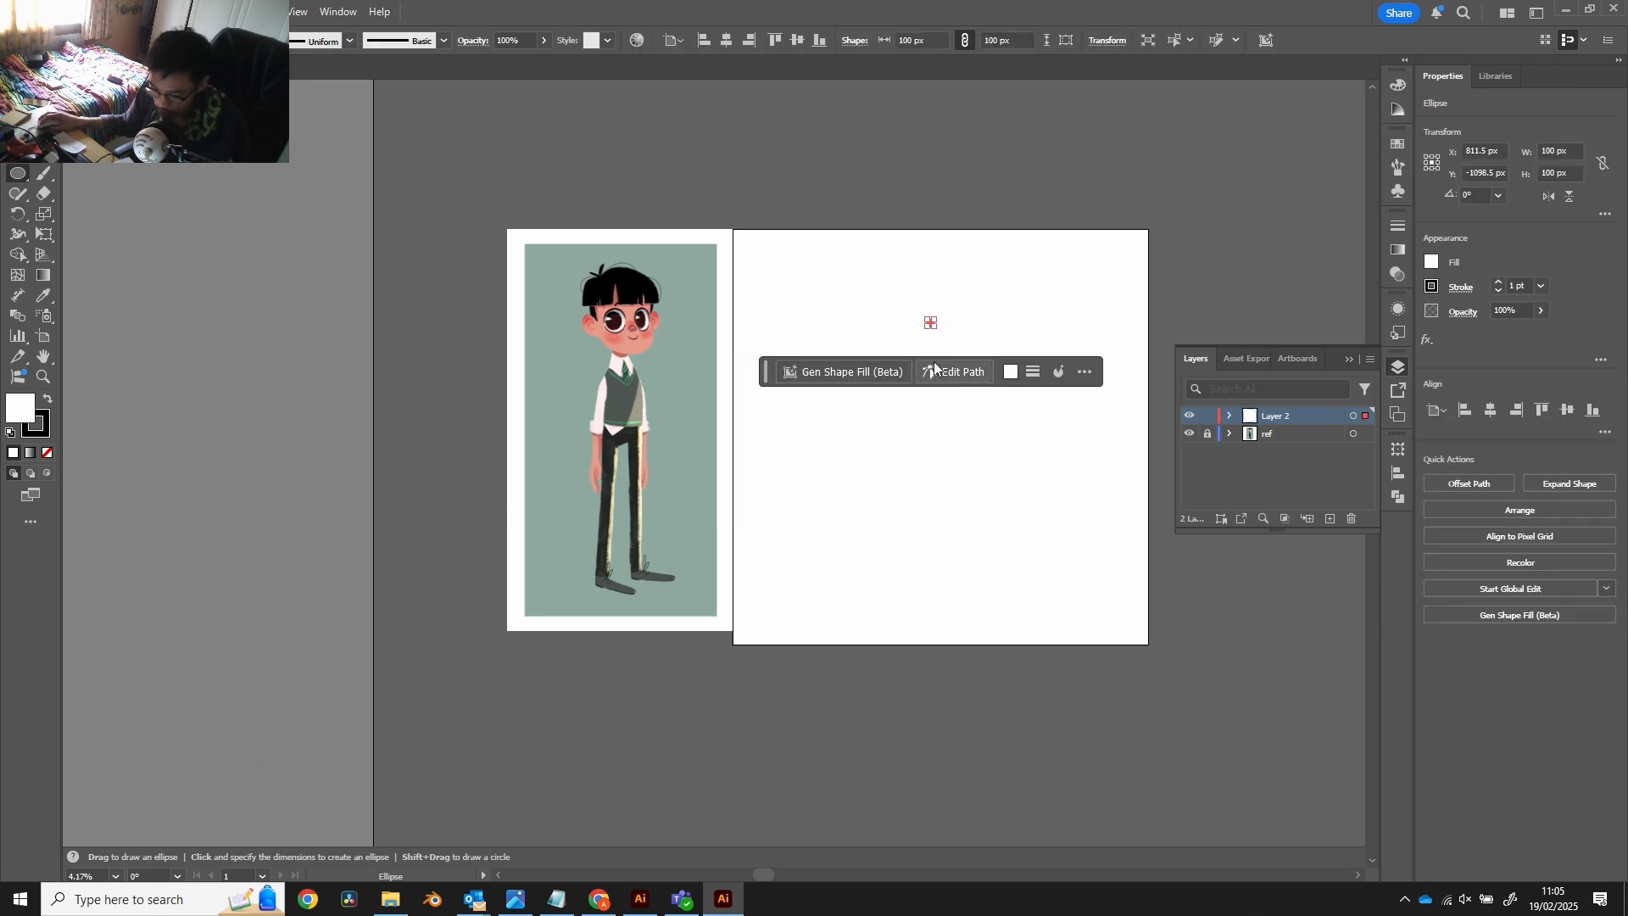
# Step: Enlarge the circle proportionally to about 825 × 825 px
pyautogui.scroll(2, 948, 327)
pyautogui.scroll(-1, 950, 329)
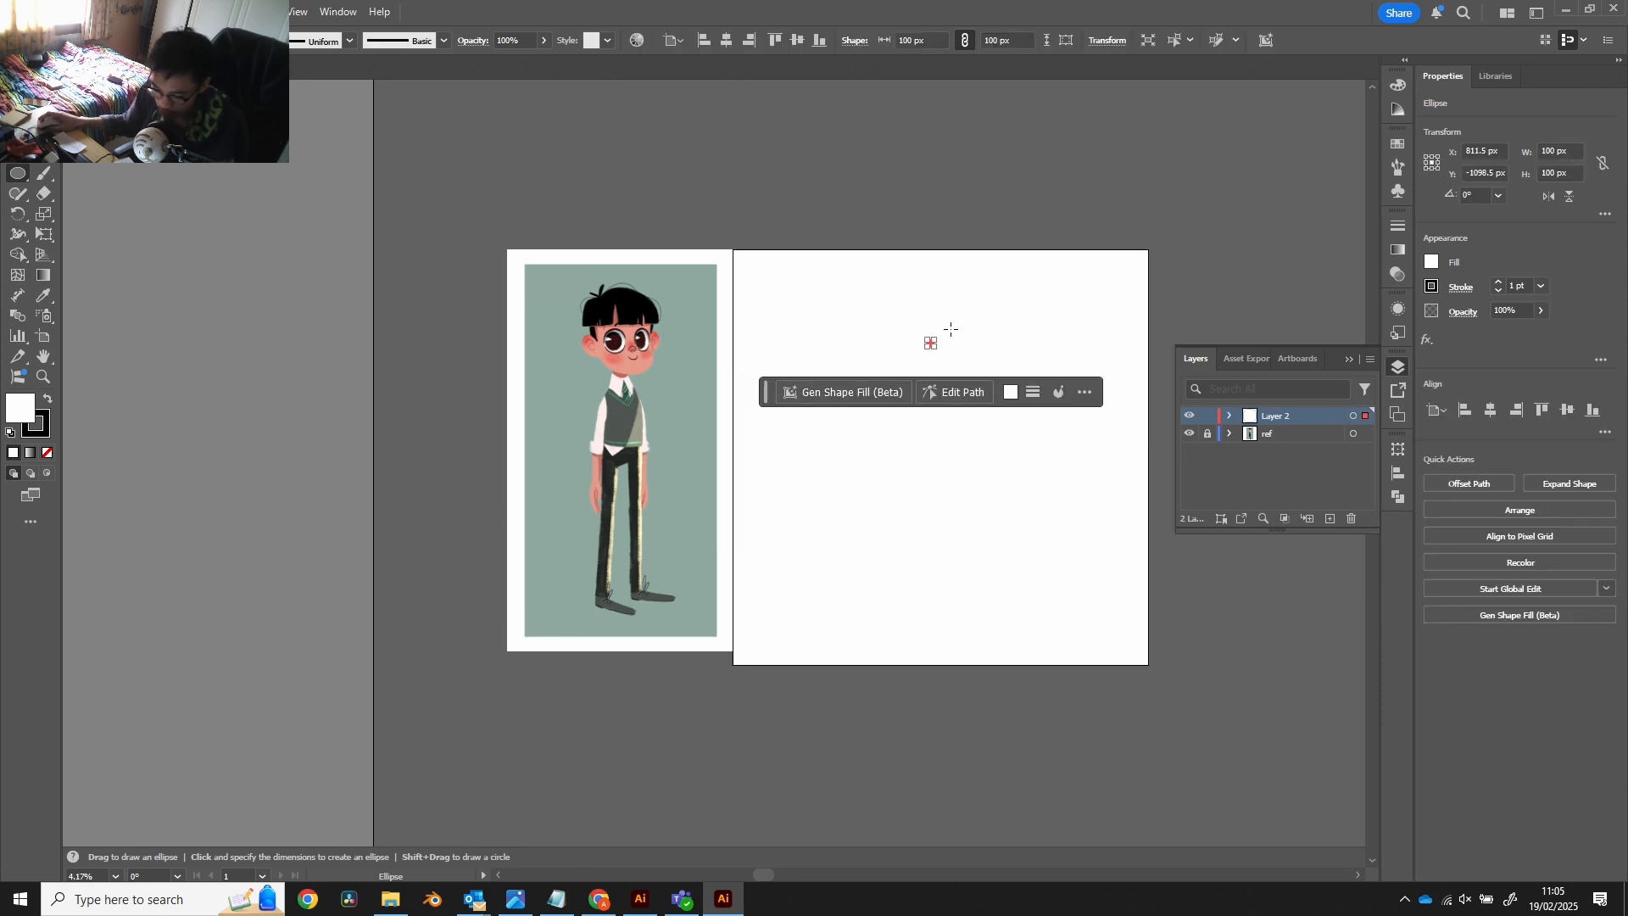
pyautogui.moveTo(928, 346); pyautogui.dragTo(994, 300)
pyautogui.scroll(2, 945, 365)
pyautogui.scroll(-1, 949, 367)
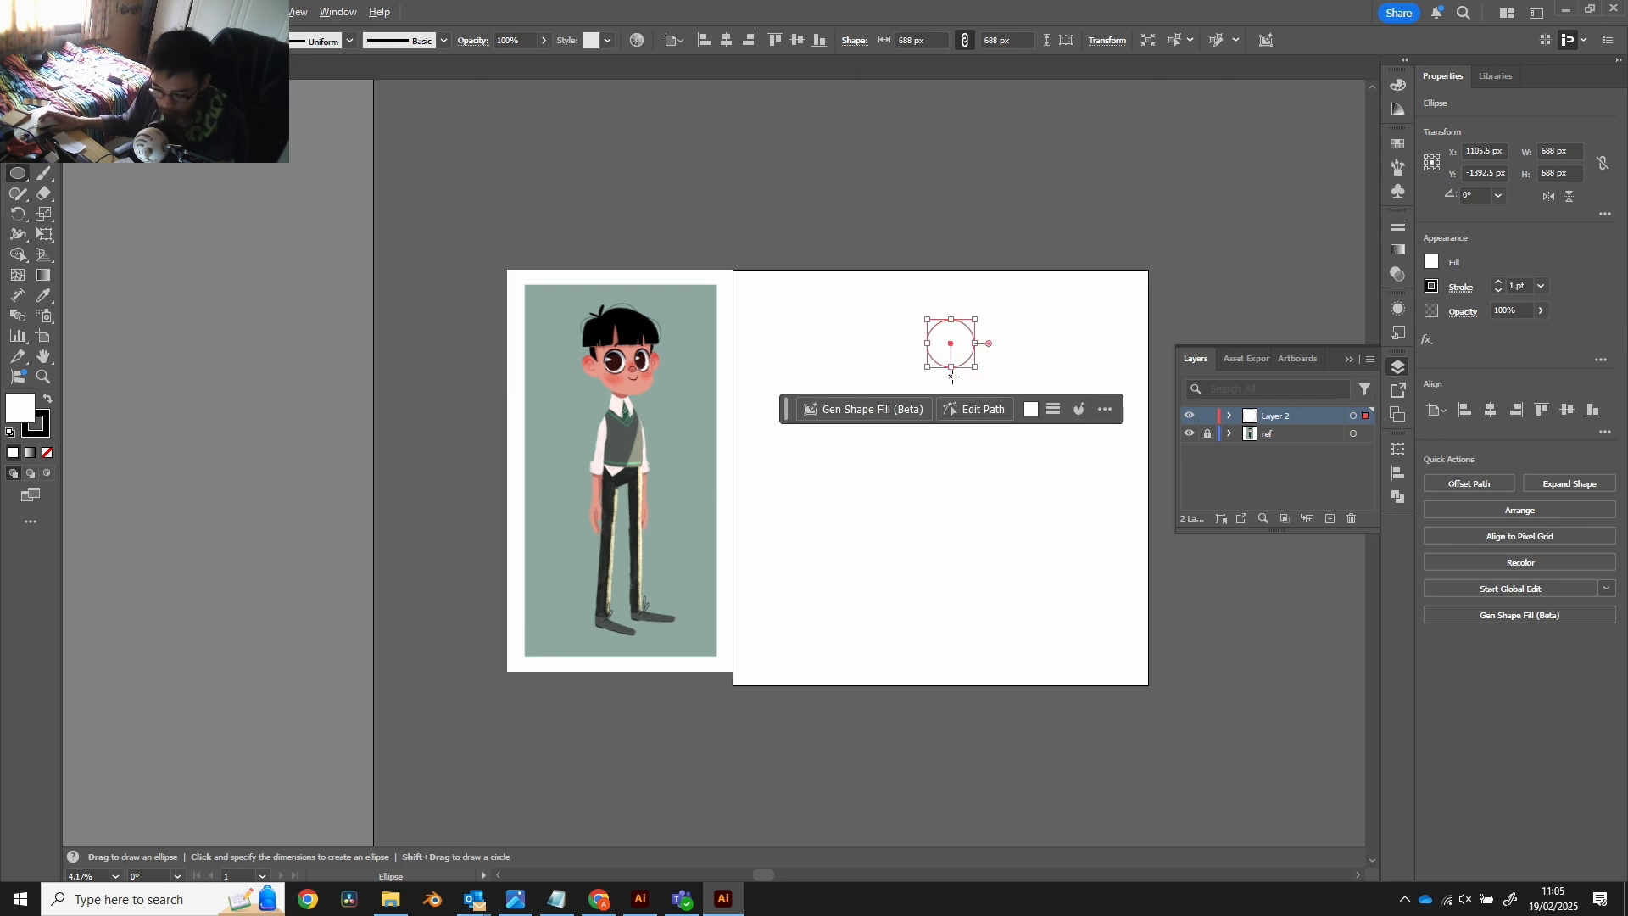
pyautogui.keyDown('alt'); pyautogui.scroll(2, 953, 376); pyautogui.keyUp('alt')
pyautogui.scroll(-3, 953, 377)
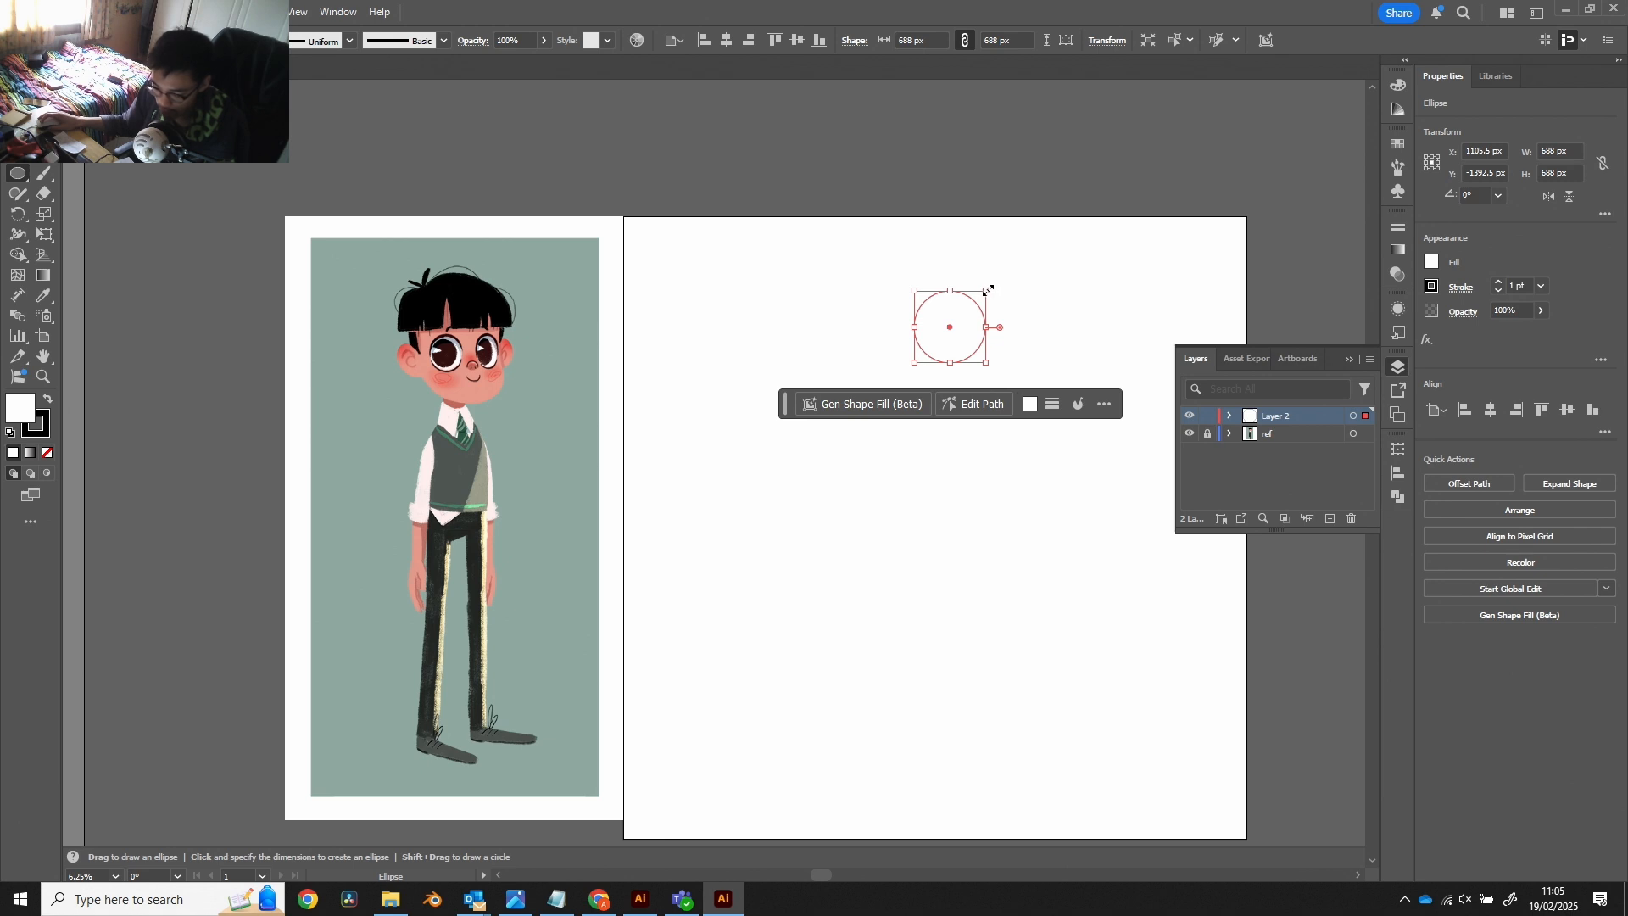
pyautogui.moveTo(988, 290)
pyautogui.mouseDown()
pyautogui.moveTo(1014, 263)
pyautogui.moveTo(1000, 277)
pyautogui.mouseUp()
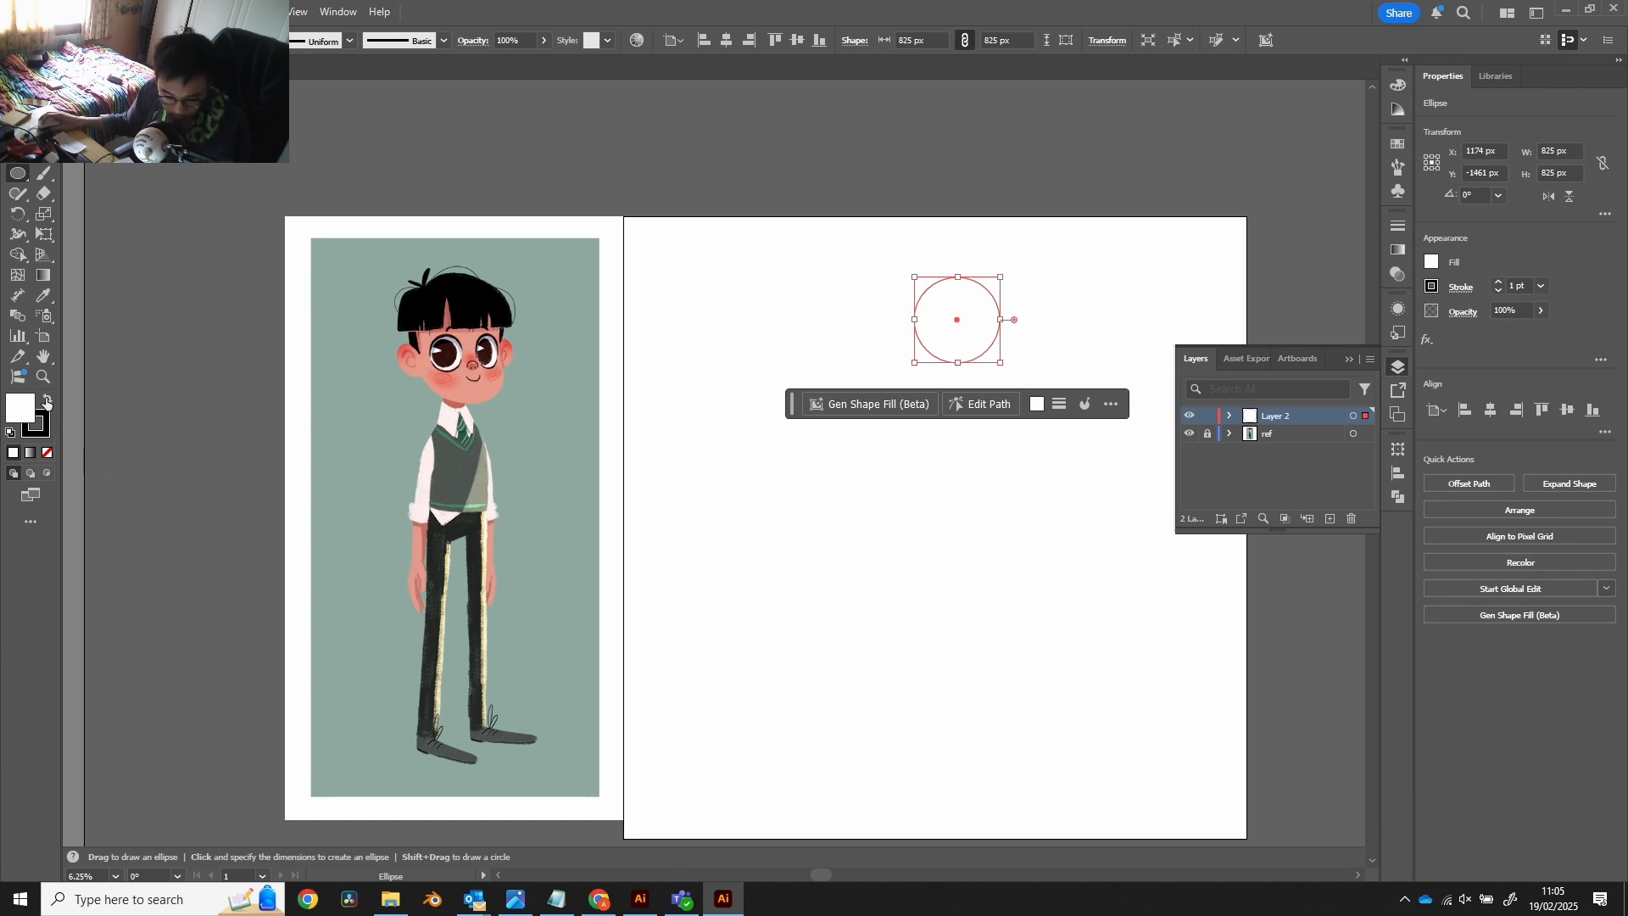
# Step: Give the circle a solid black fill and remove its stroke
pyautogui.click(9, 433)
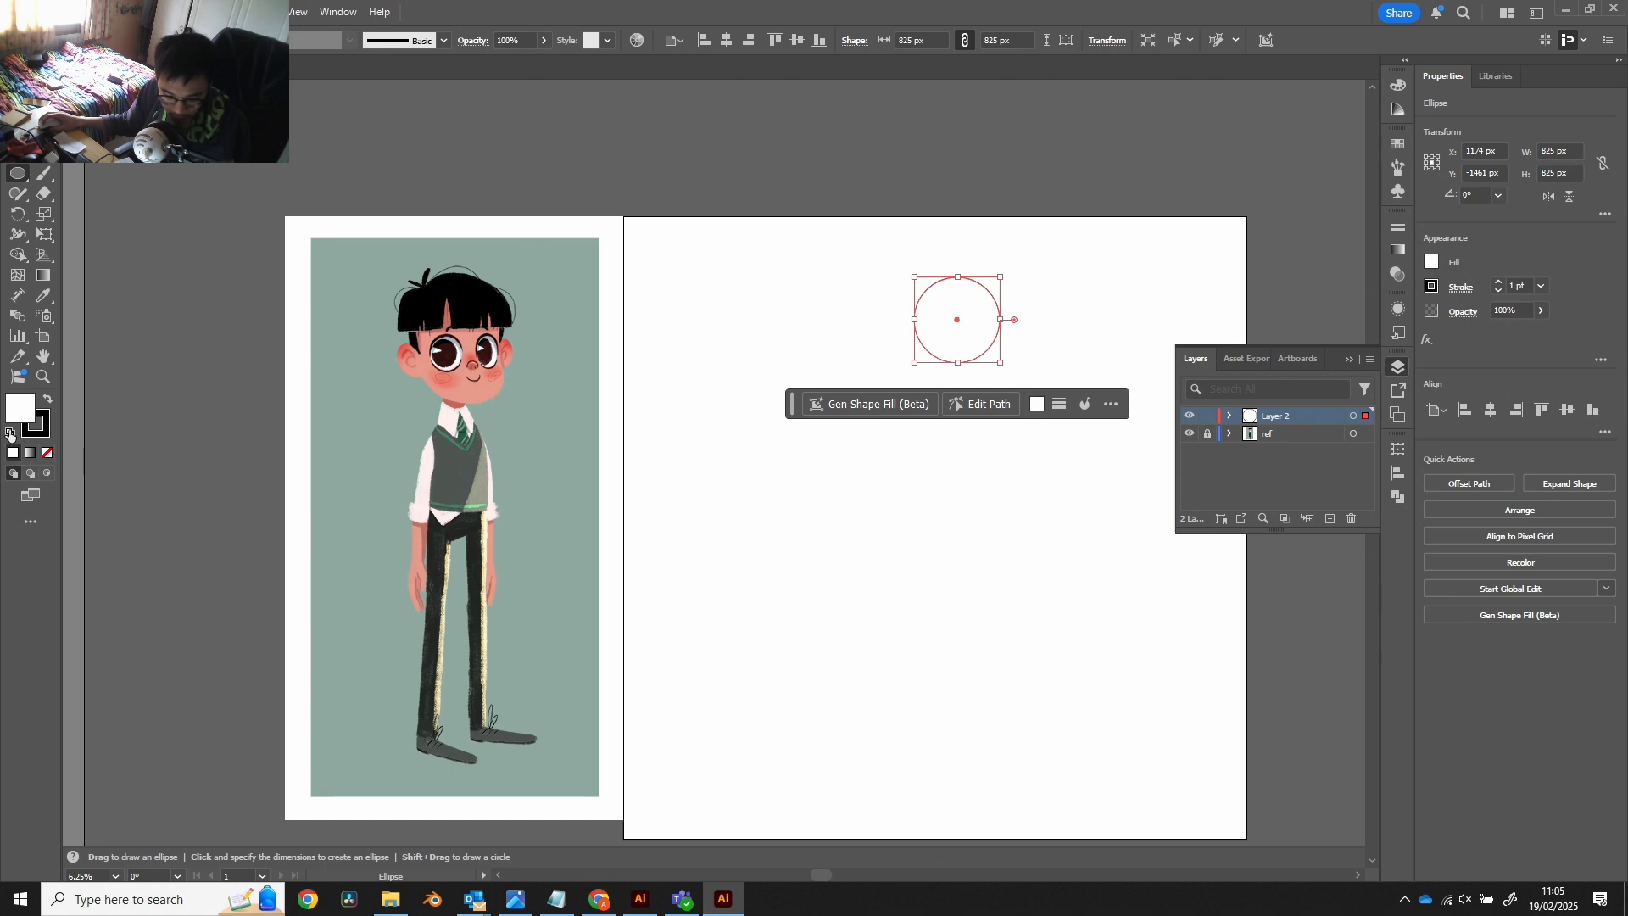
pyautogui.click(49, 403)
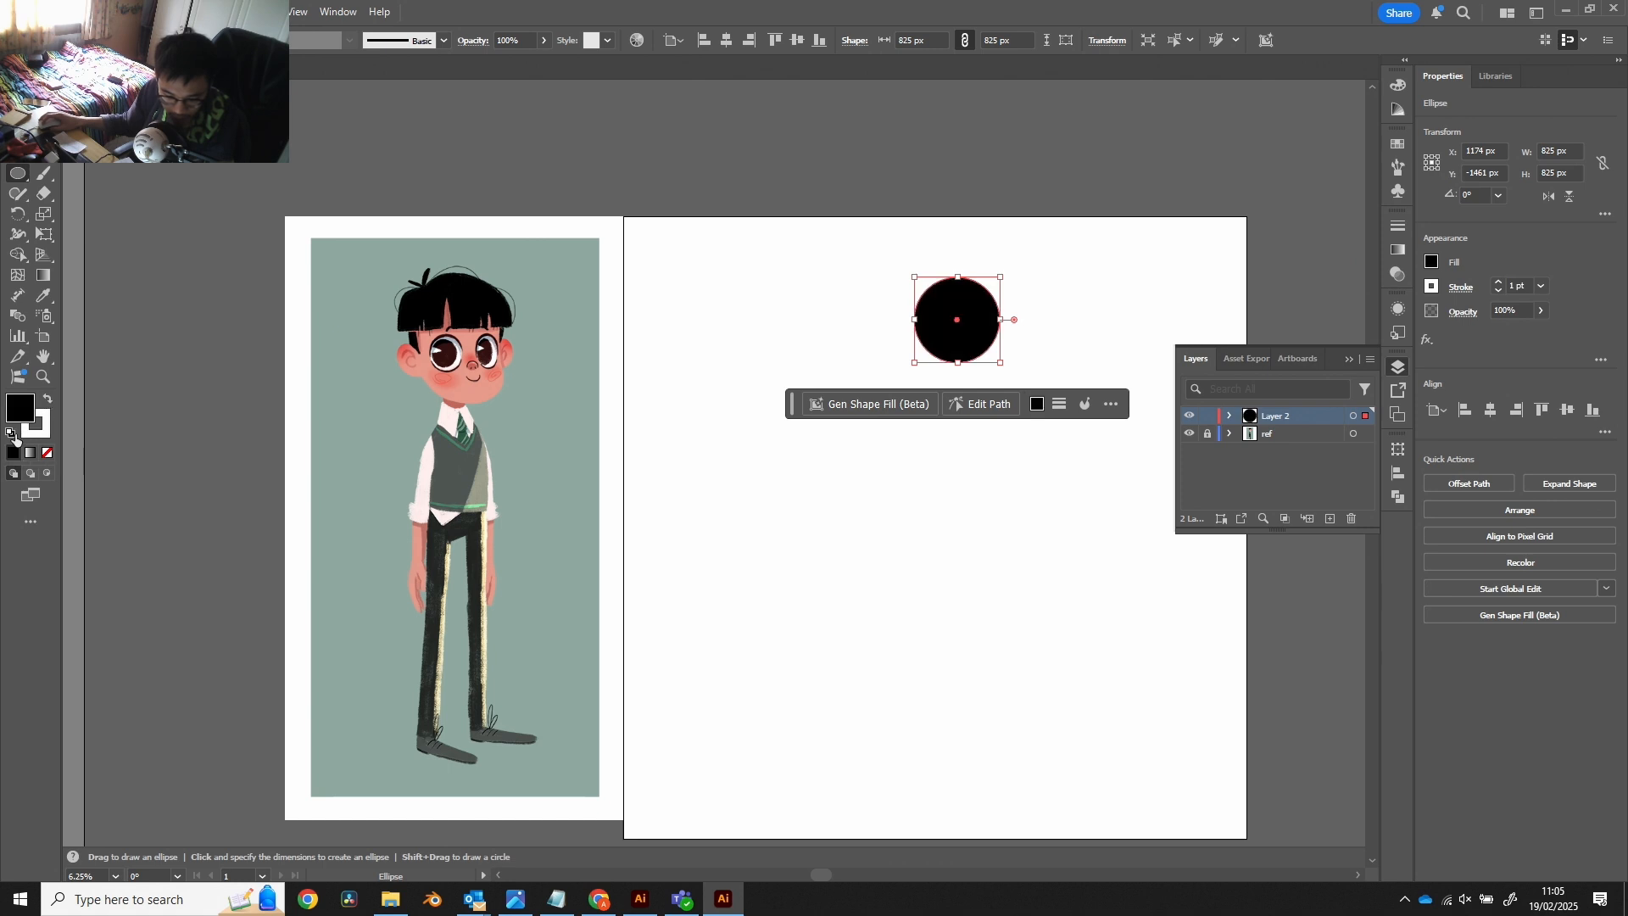
pyautogui.click(40, 428)
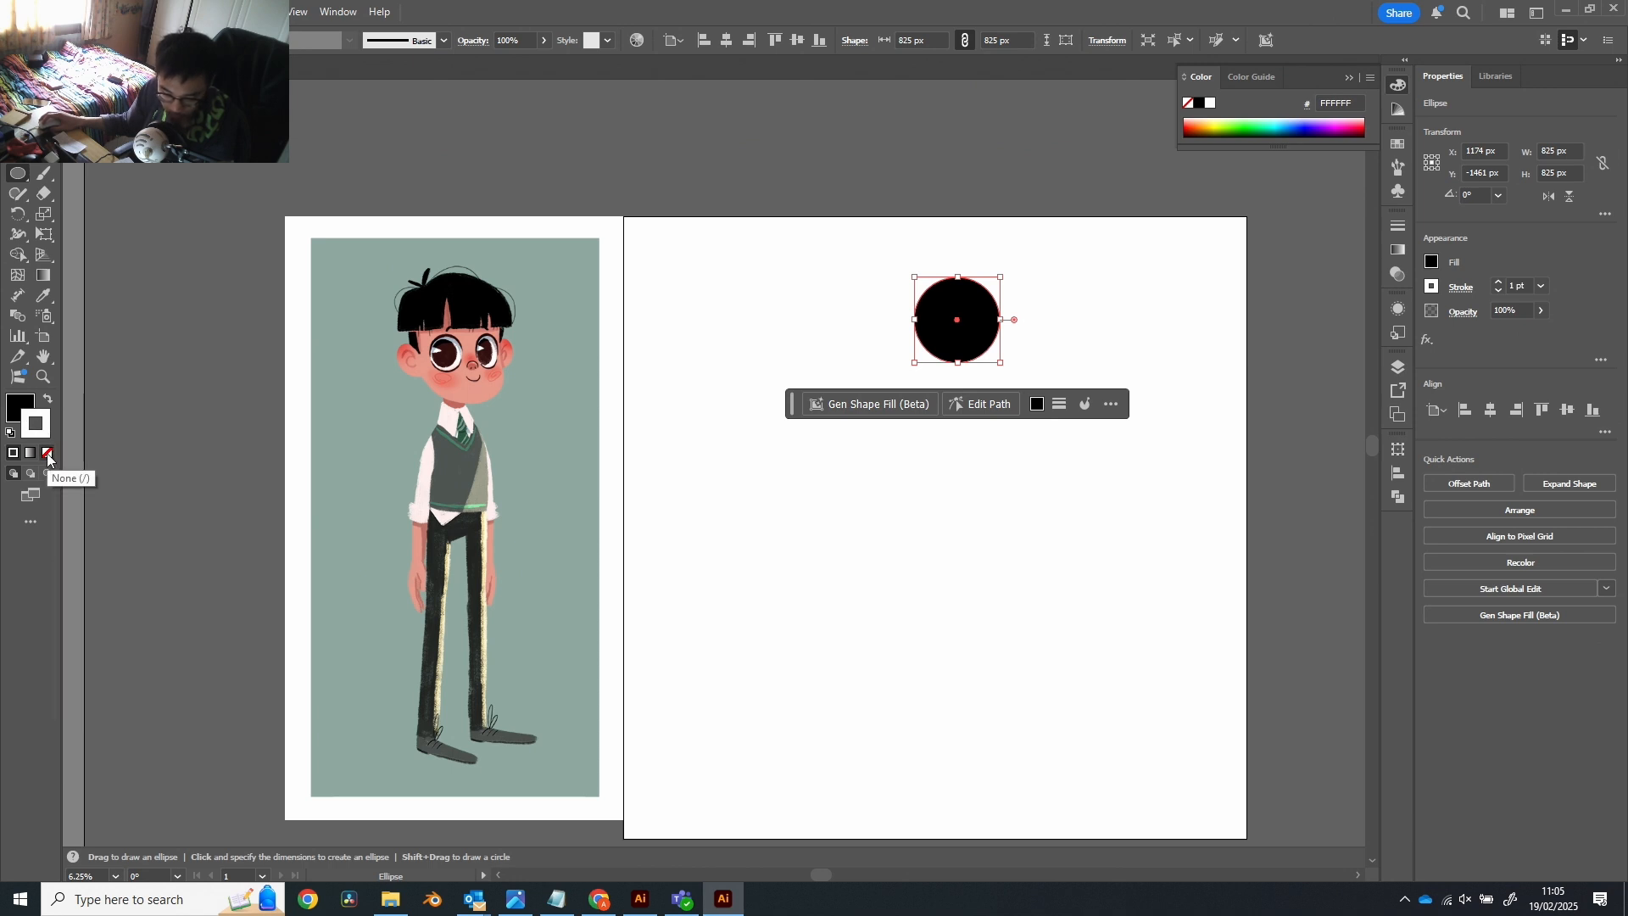
pyautogui.click(47, 453)
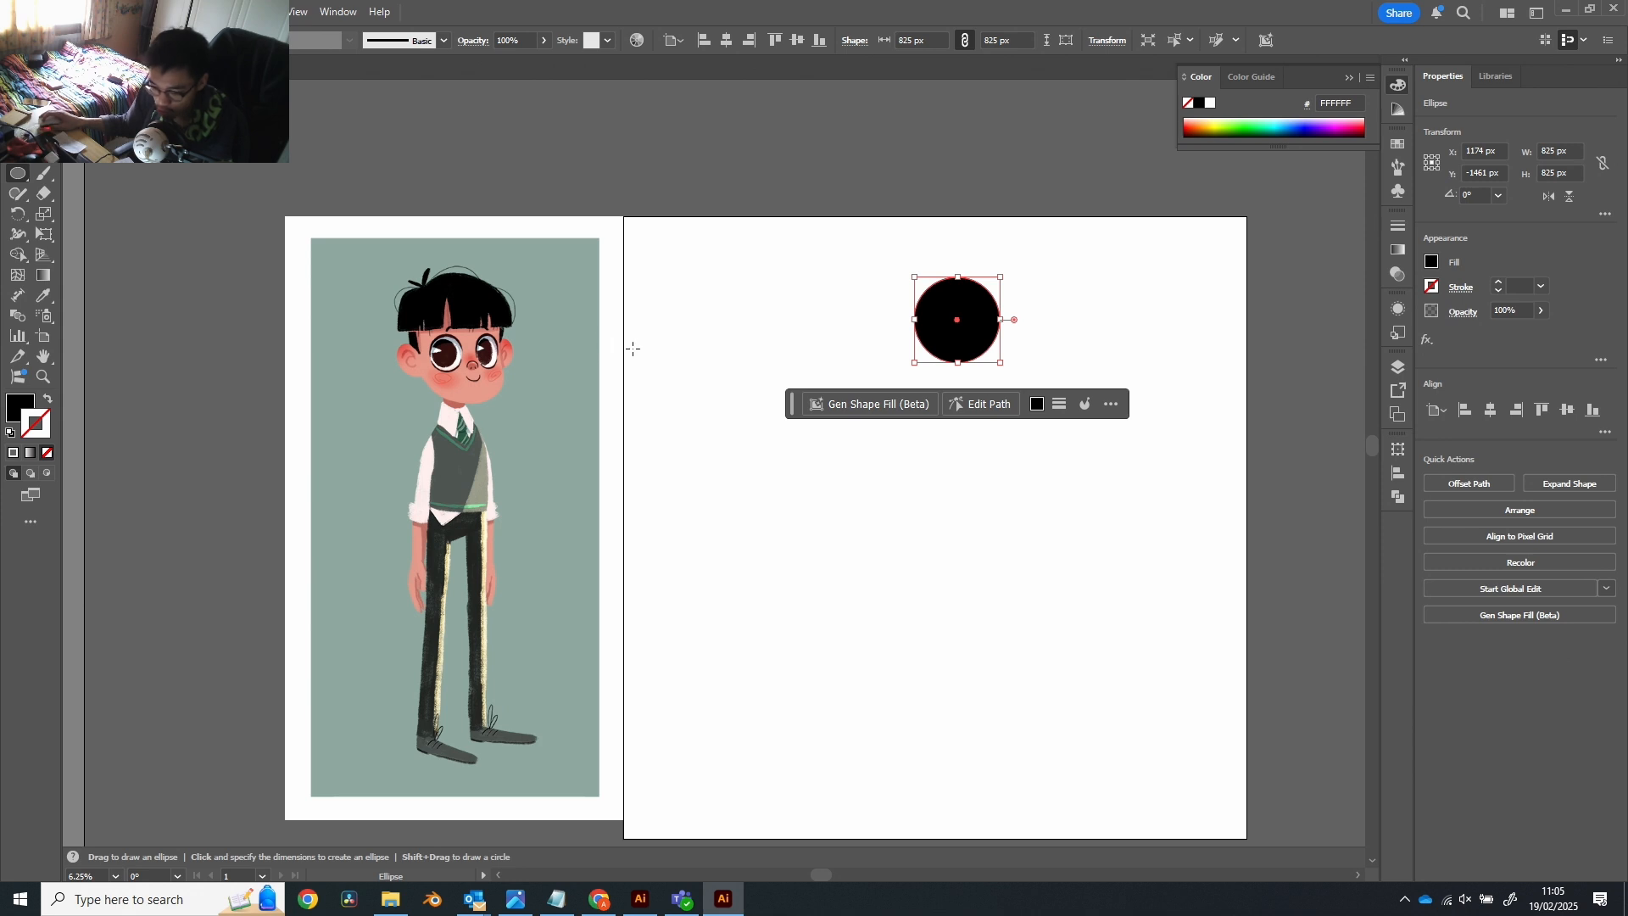
pyautogui.click(297, 12)
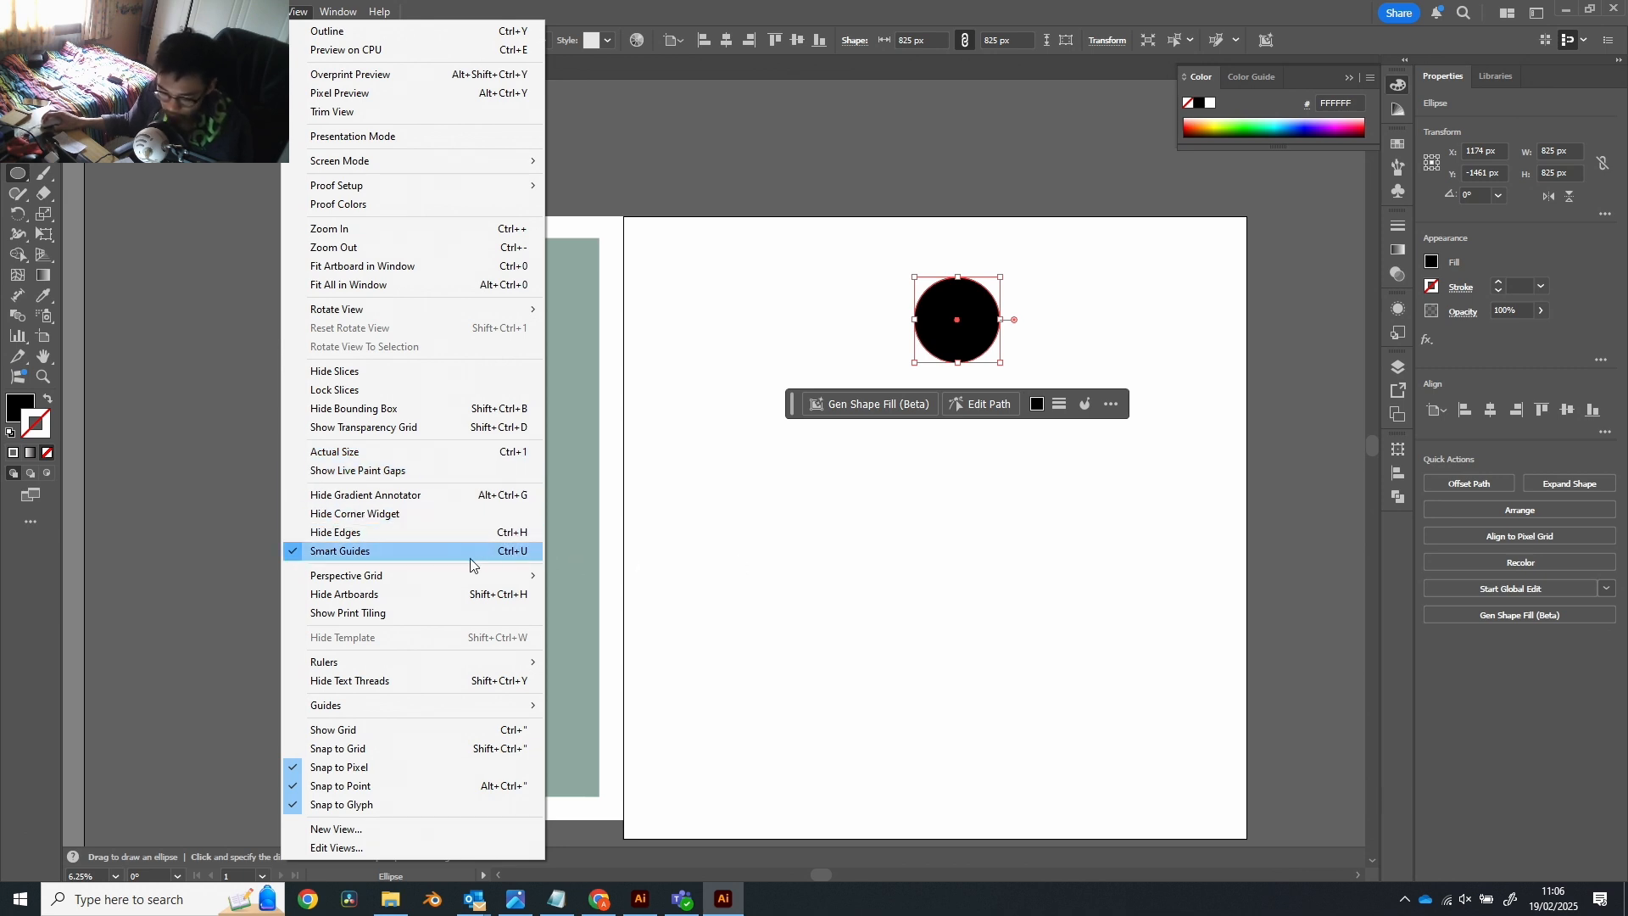
pyautogui.click(927, 454)
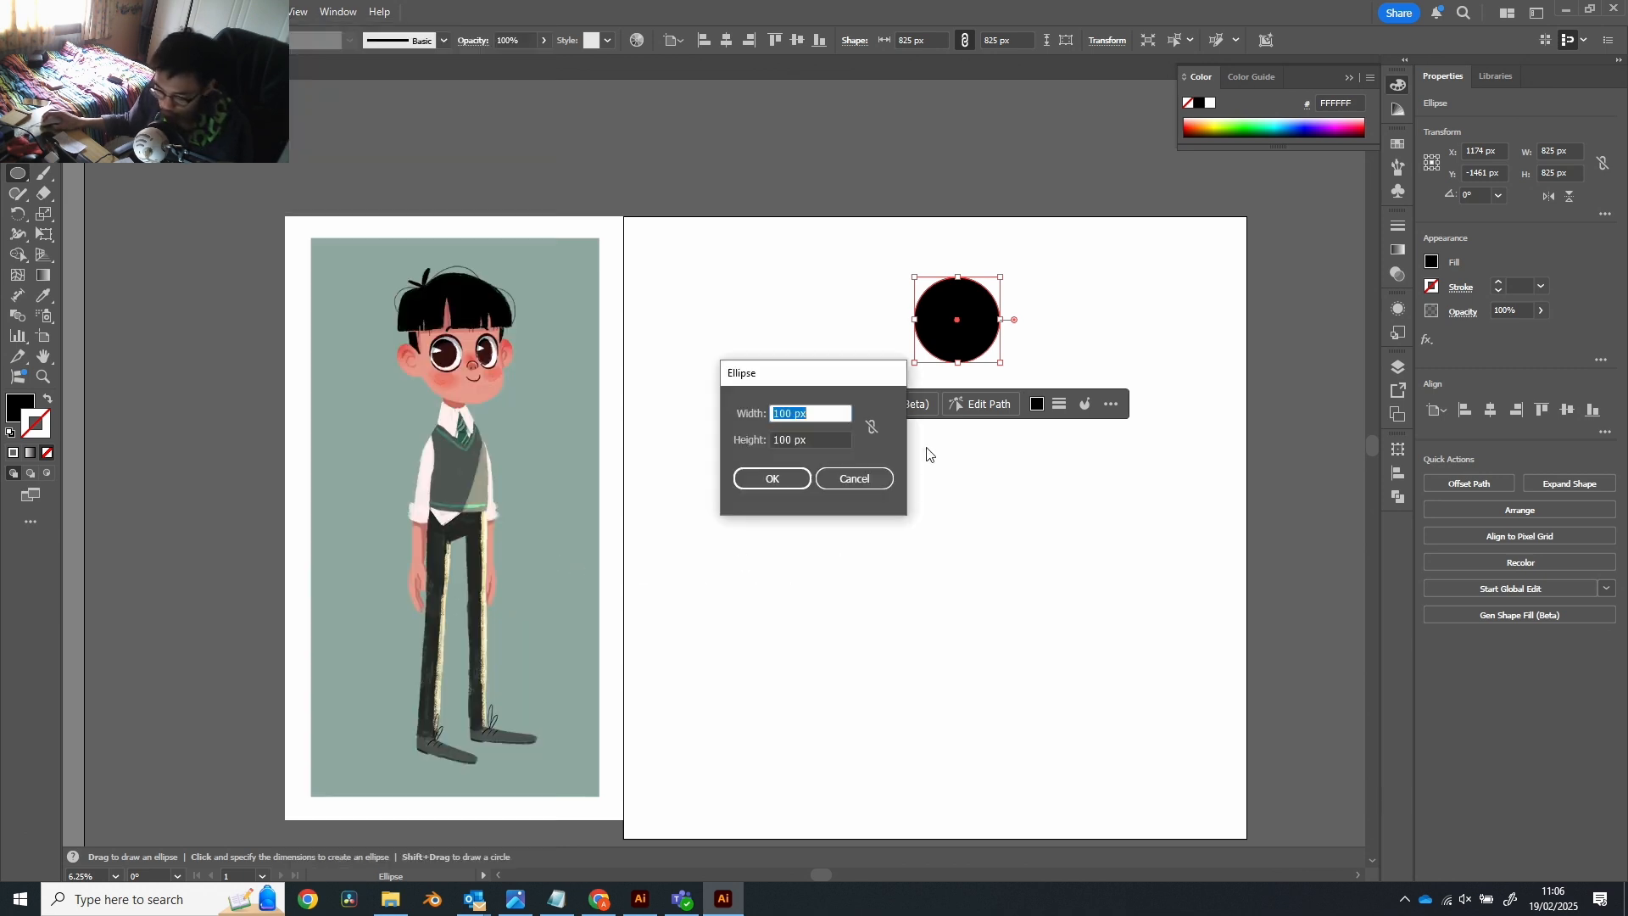
pyautogui.click(855, 477)
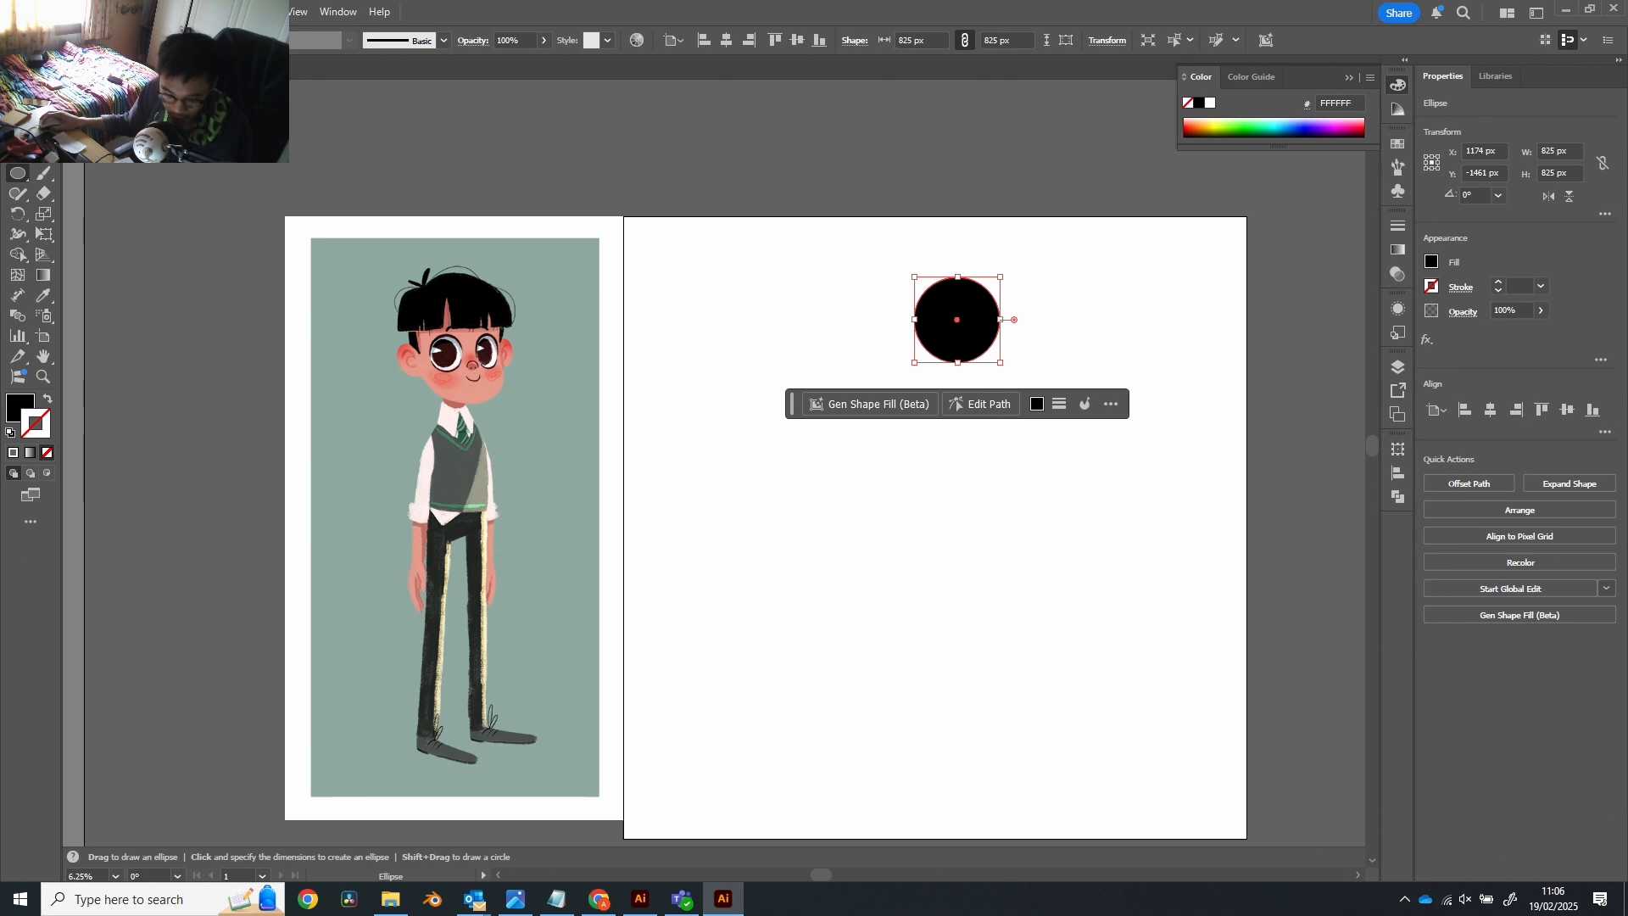
# Step: Move the black circle left and slightly down on the artboard, to about X 765.5 px, Y -1346.5 px
pyautogui.press('v')
pyautogui.moveTo(957, 345); pyautogui.dragTo(912, 338)
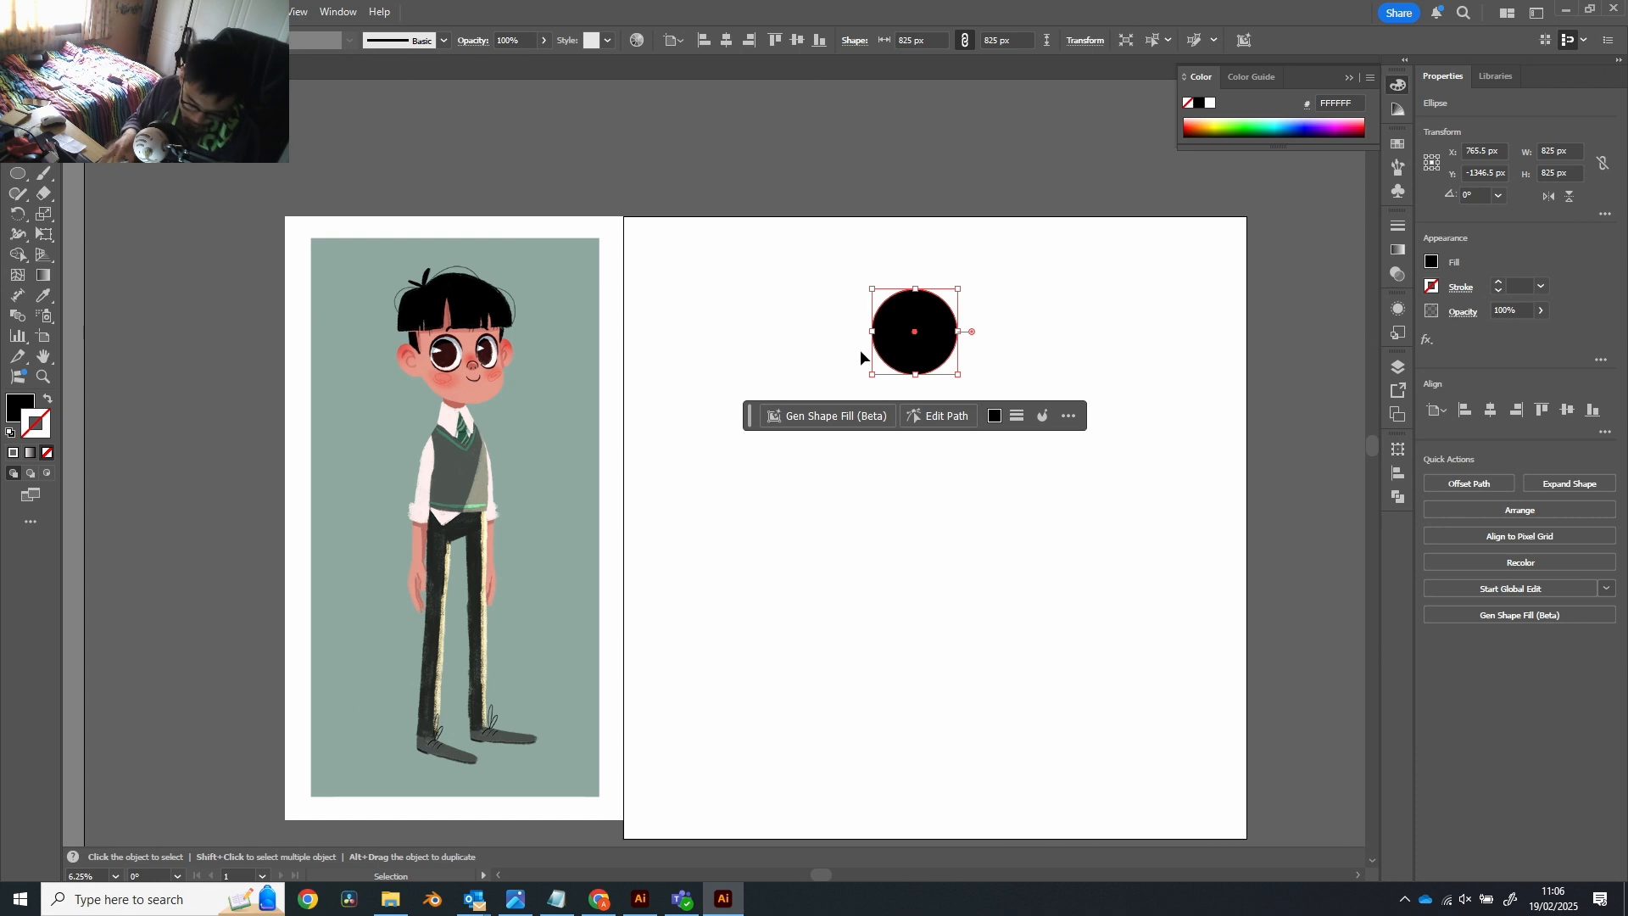
pyautogui.press('a')
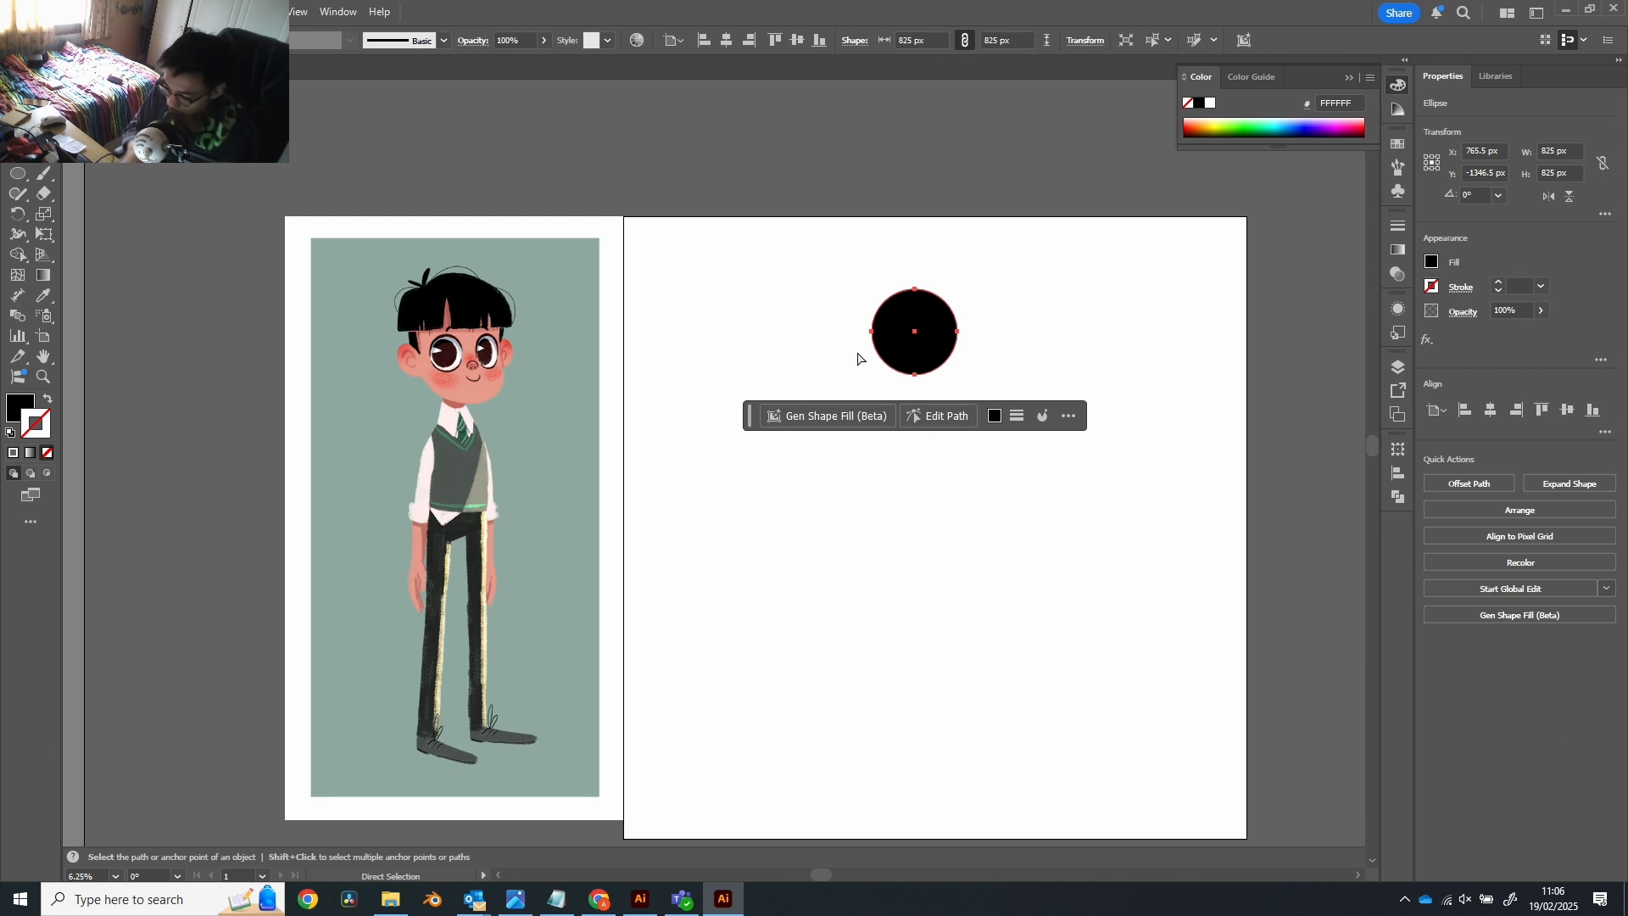
pyautogui.press('v')
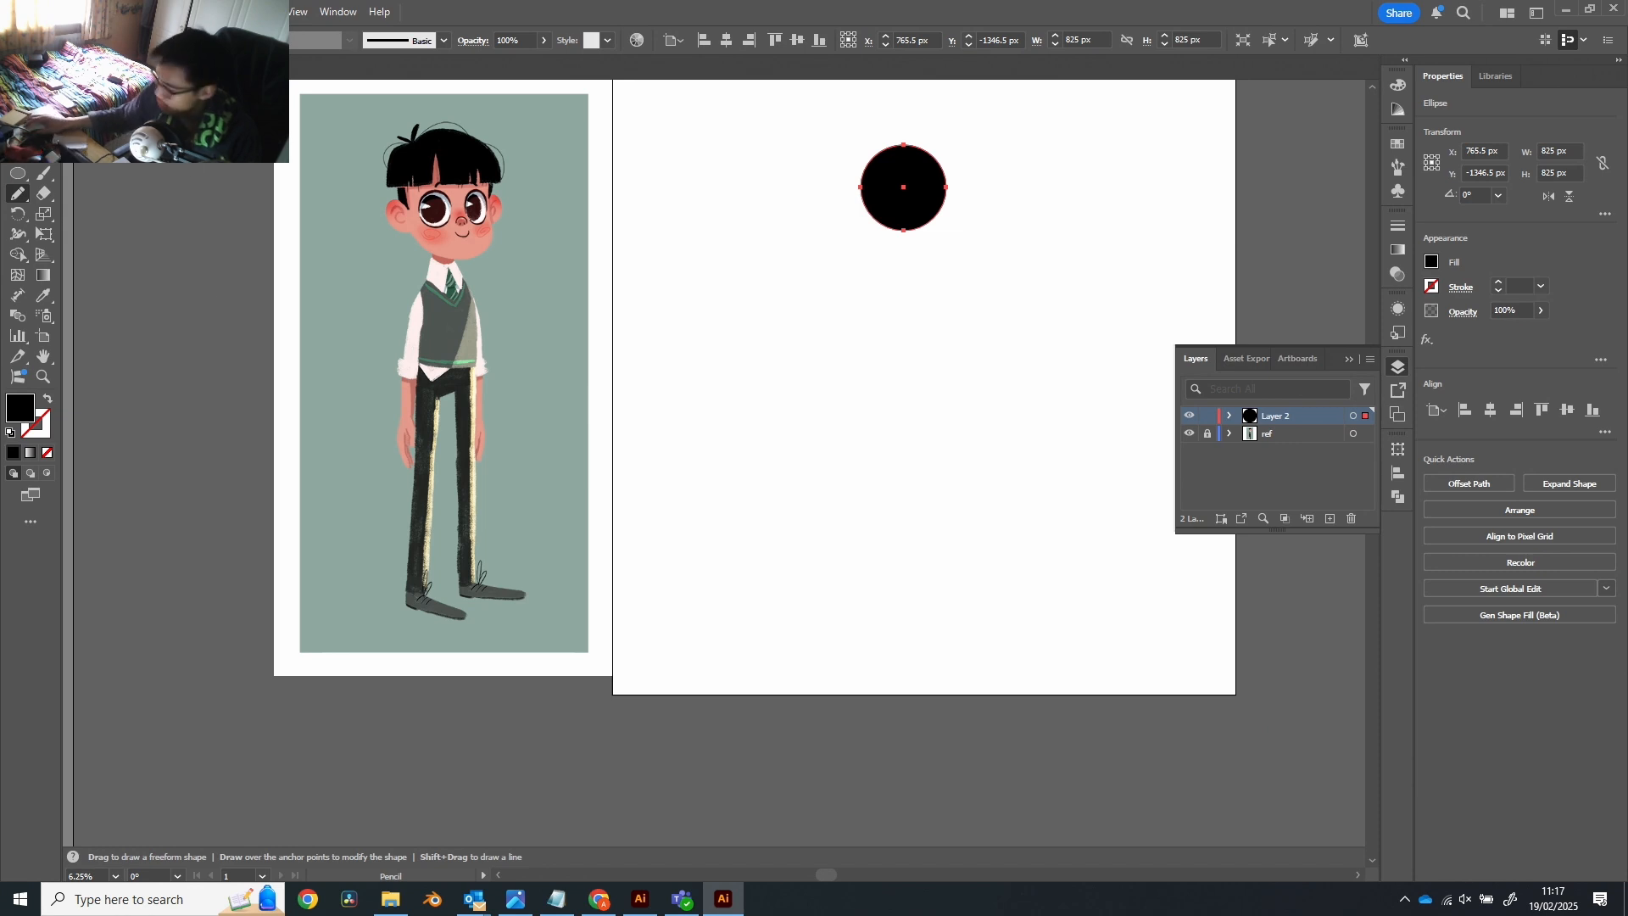
# Step: Draw a black rectangle about 661 × 1413 px just below the circle for the figure's torso
pyautogui.click(18, 177)
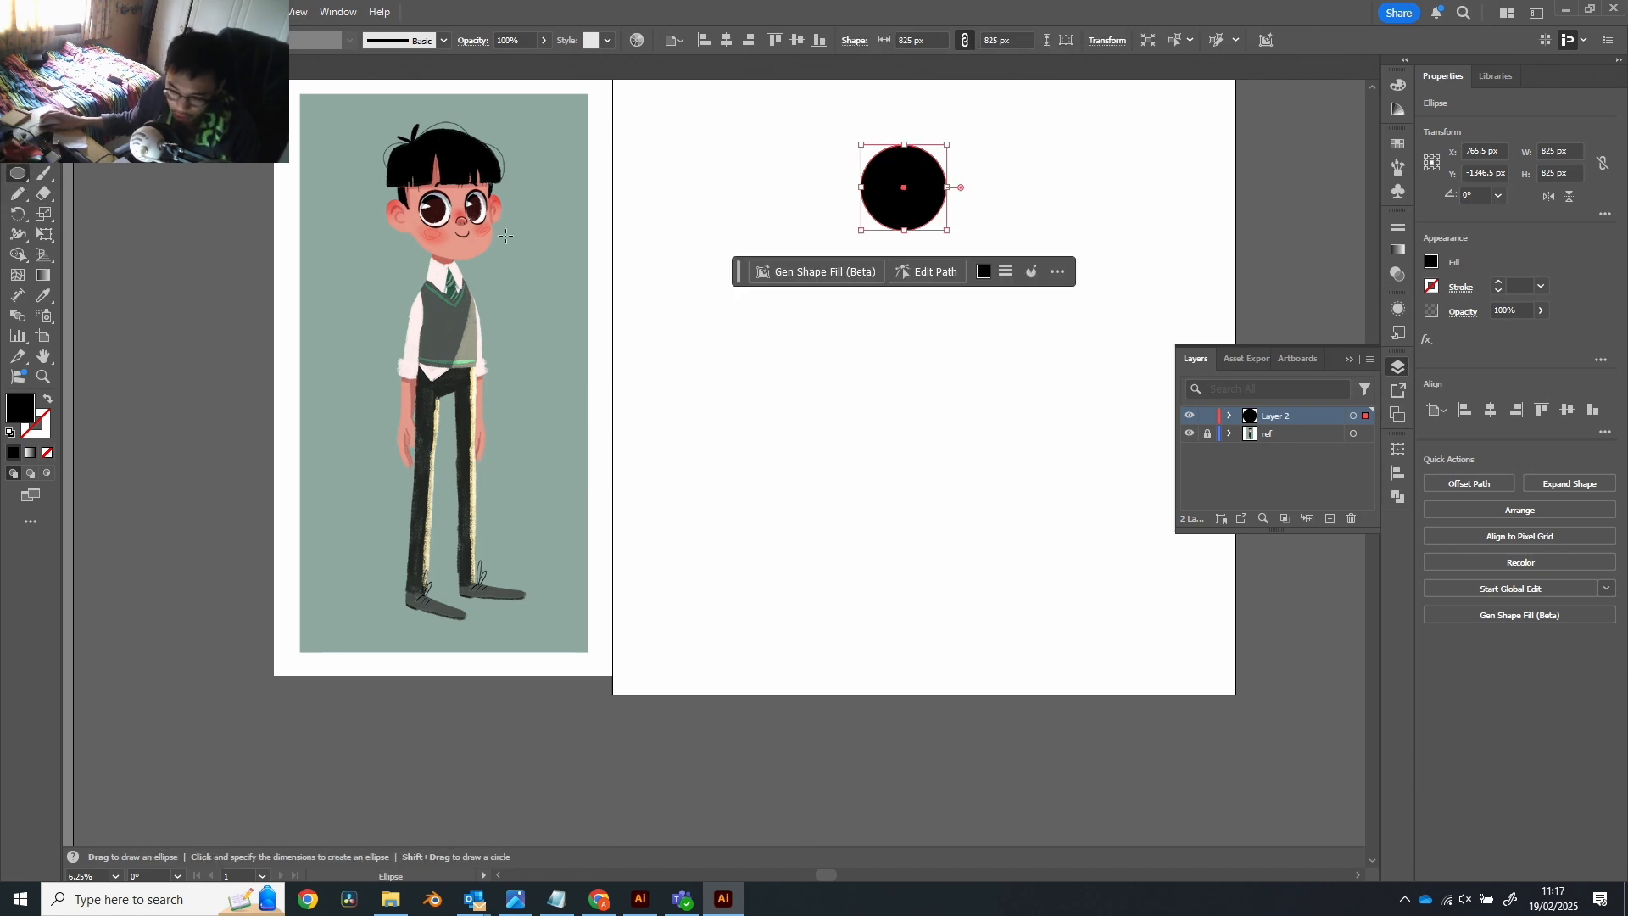
pyautogui.click(20, 178)
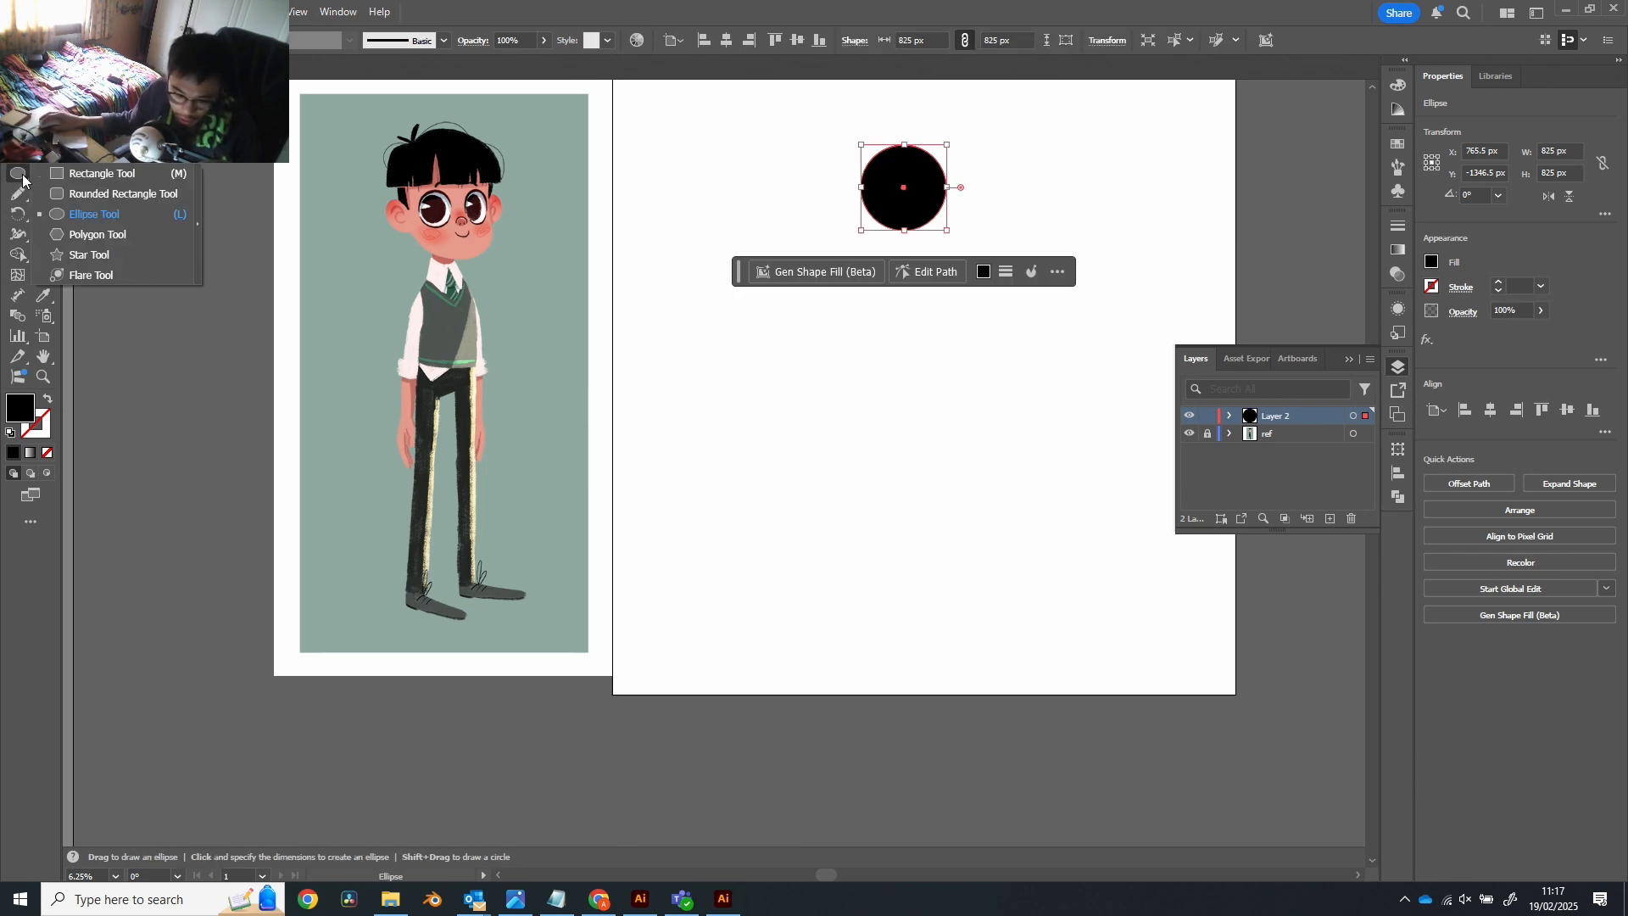
pyautogui.click(116, 174)
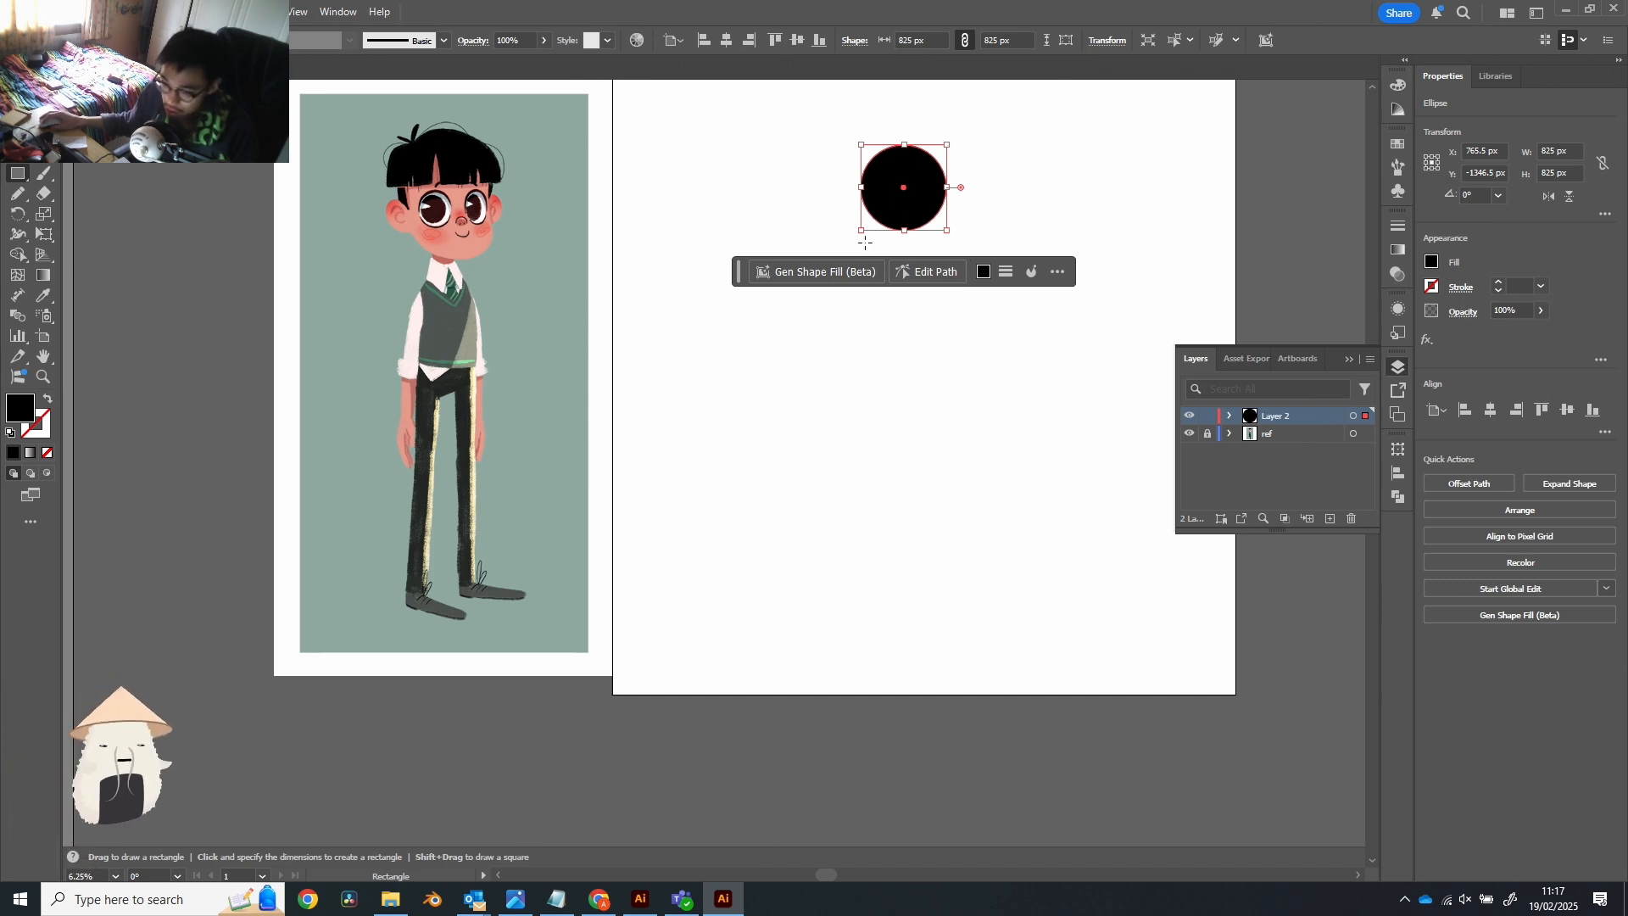
pyautogui.moveTo(865, 244); pyautogui.dragTo(935, 389)
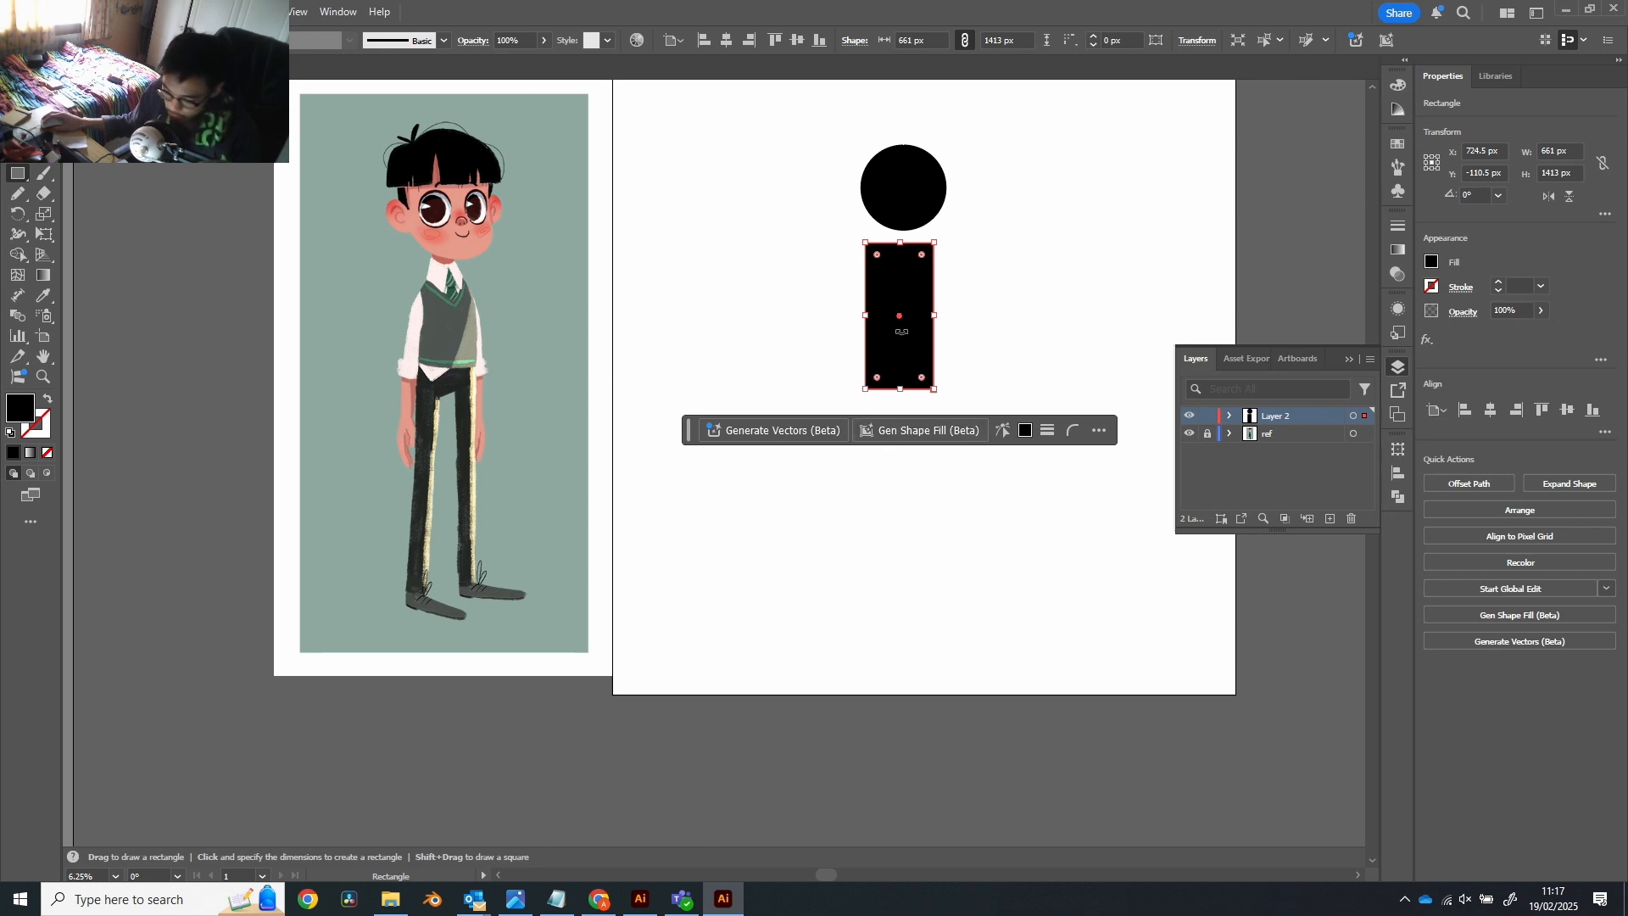
# Step: Duplicate the rectangle directly below the original and shift the circle slightly left to sit above the column
pyautogui.press('v')
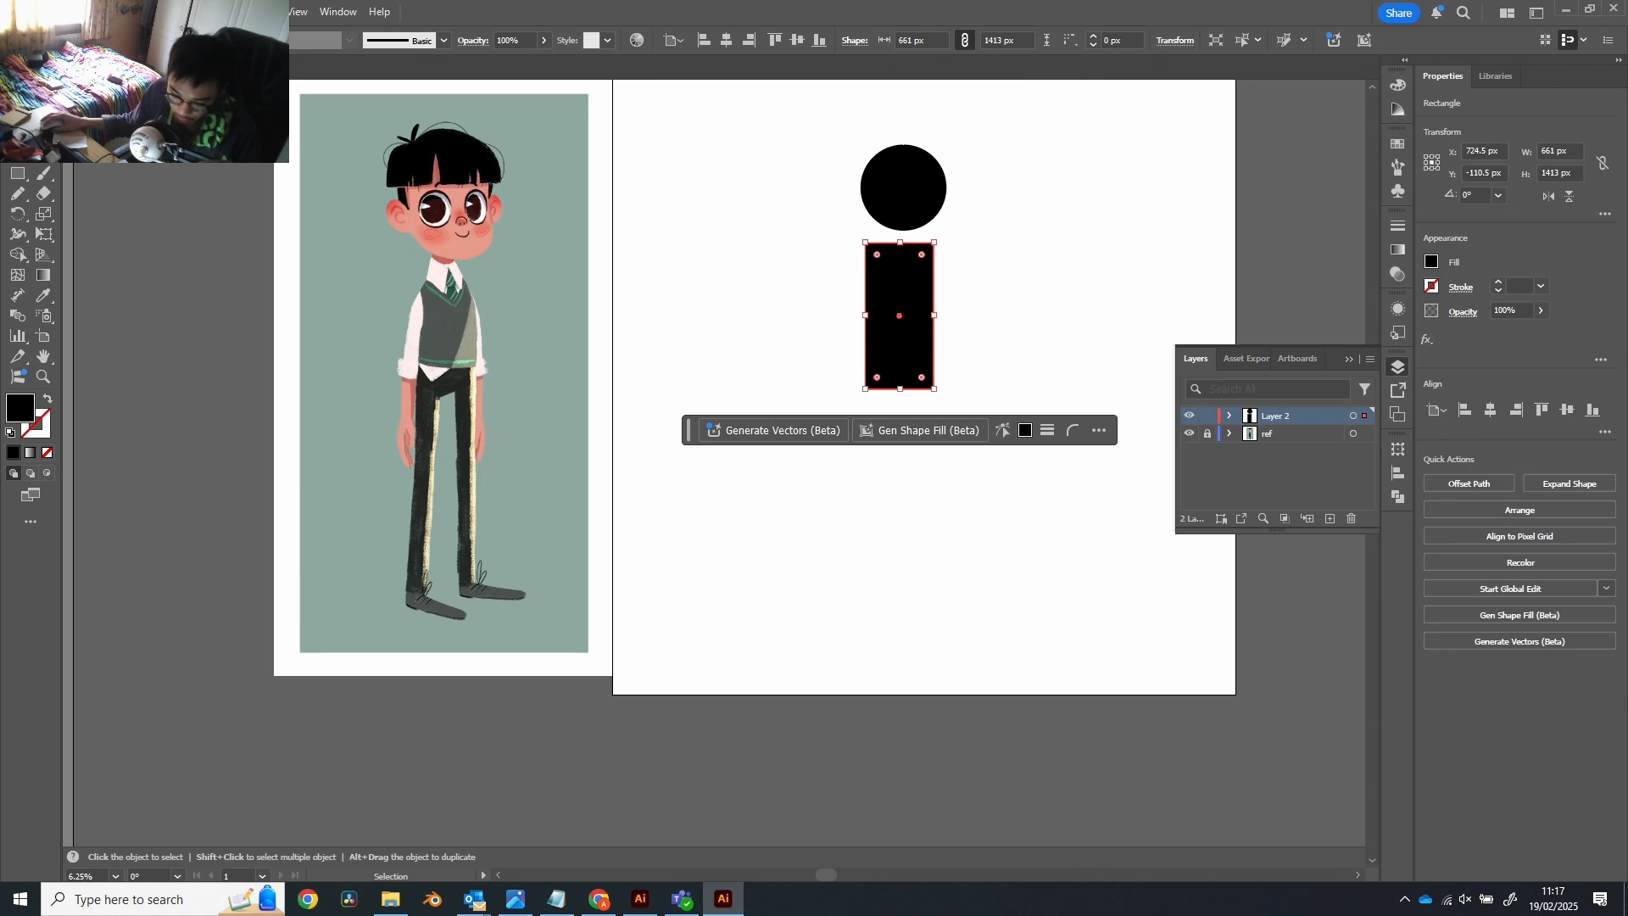
pyautogui.moveTo(914, 348); pyautogui.dragTo(911, 497)
pyautogui.moveTo(904, 206); pyautogui.dragTo(898, 207)
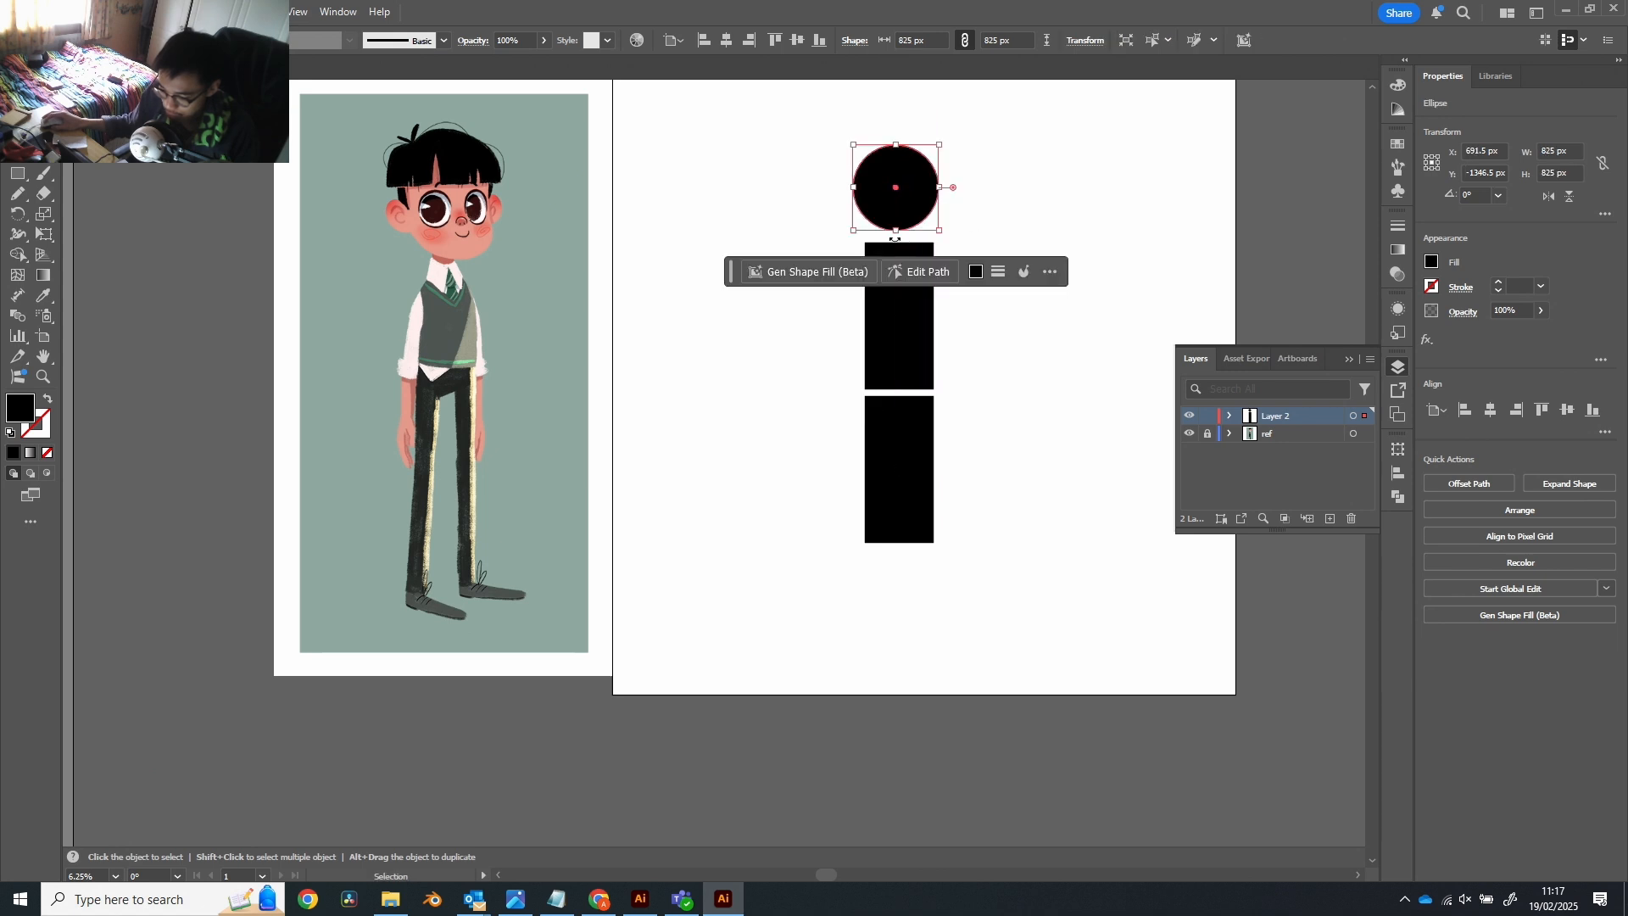
# Step: Try moving the lower rectangle farther down, then undo the move
pyautogui.click(894, 458)
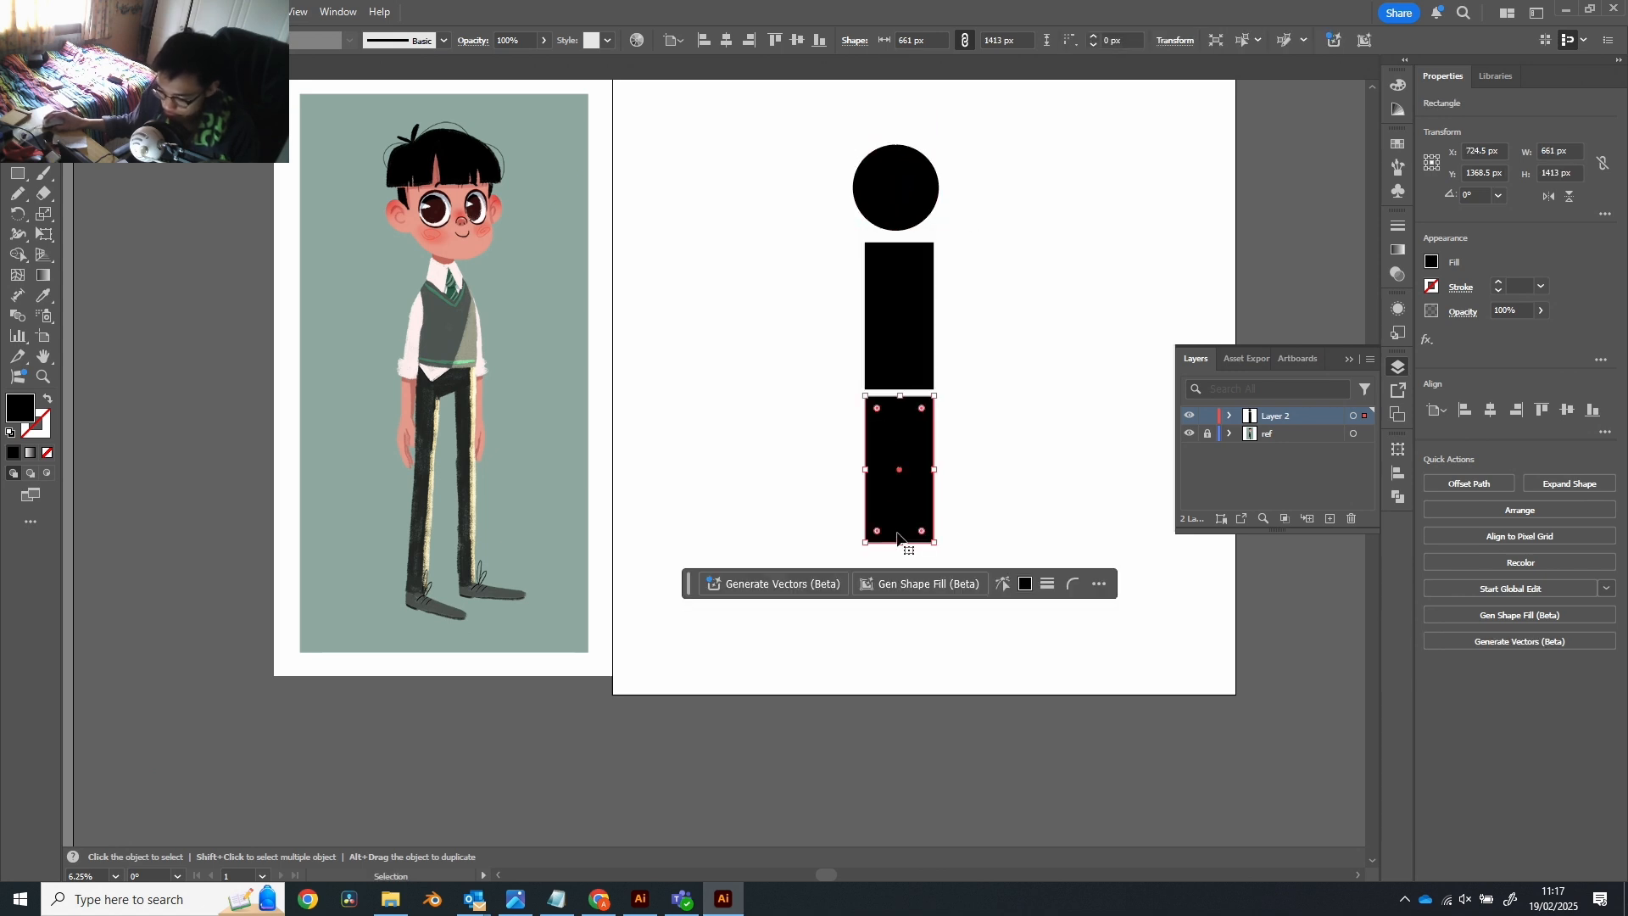
pyautogui.moveTo(898, 541); pyautogui.dragTo(898, 559)
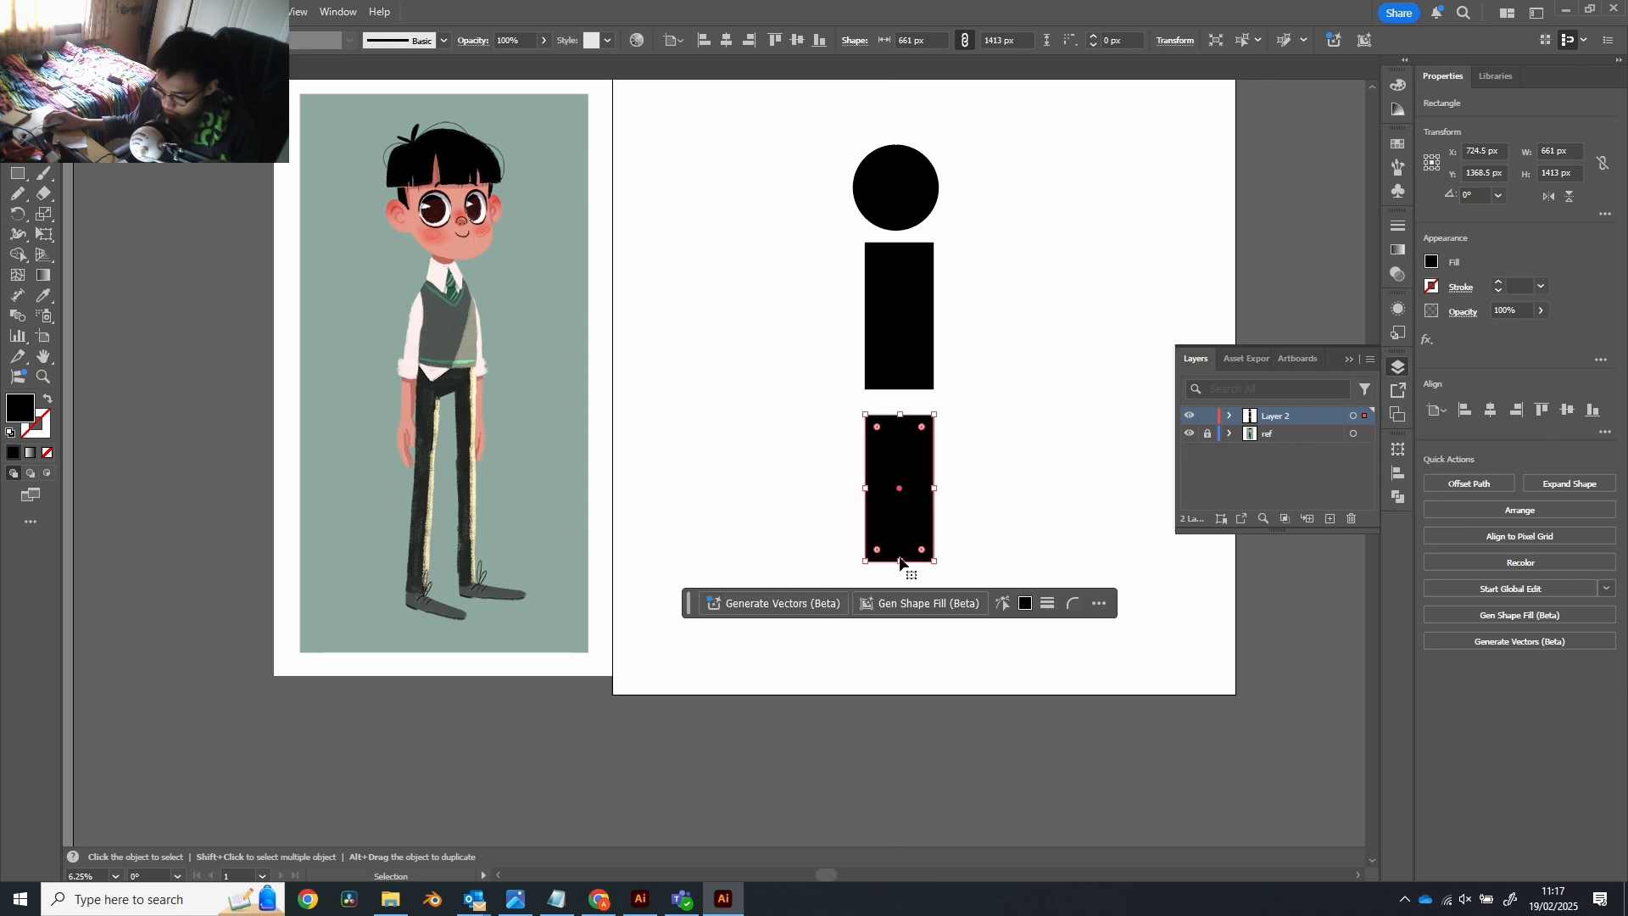
pyautogui.hotkey('ctrl', 'z')
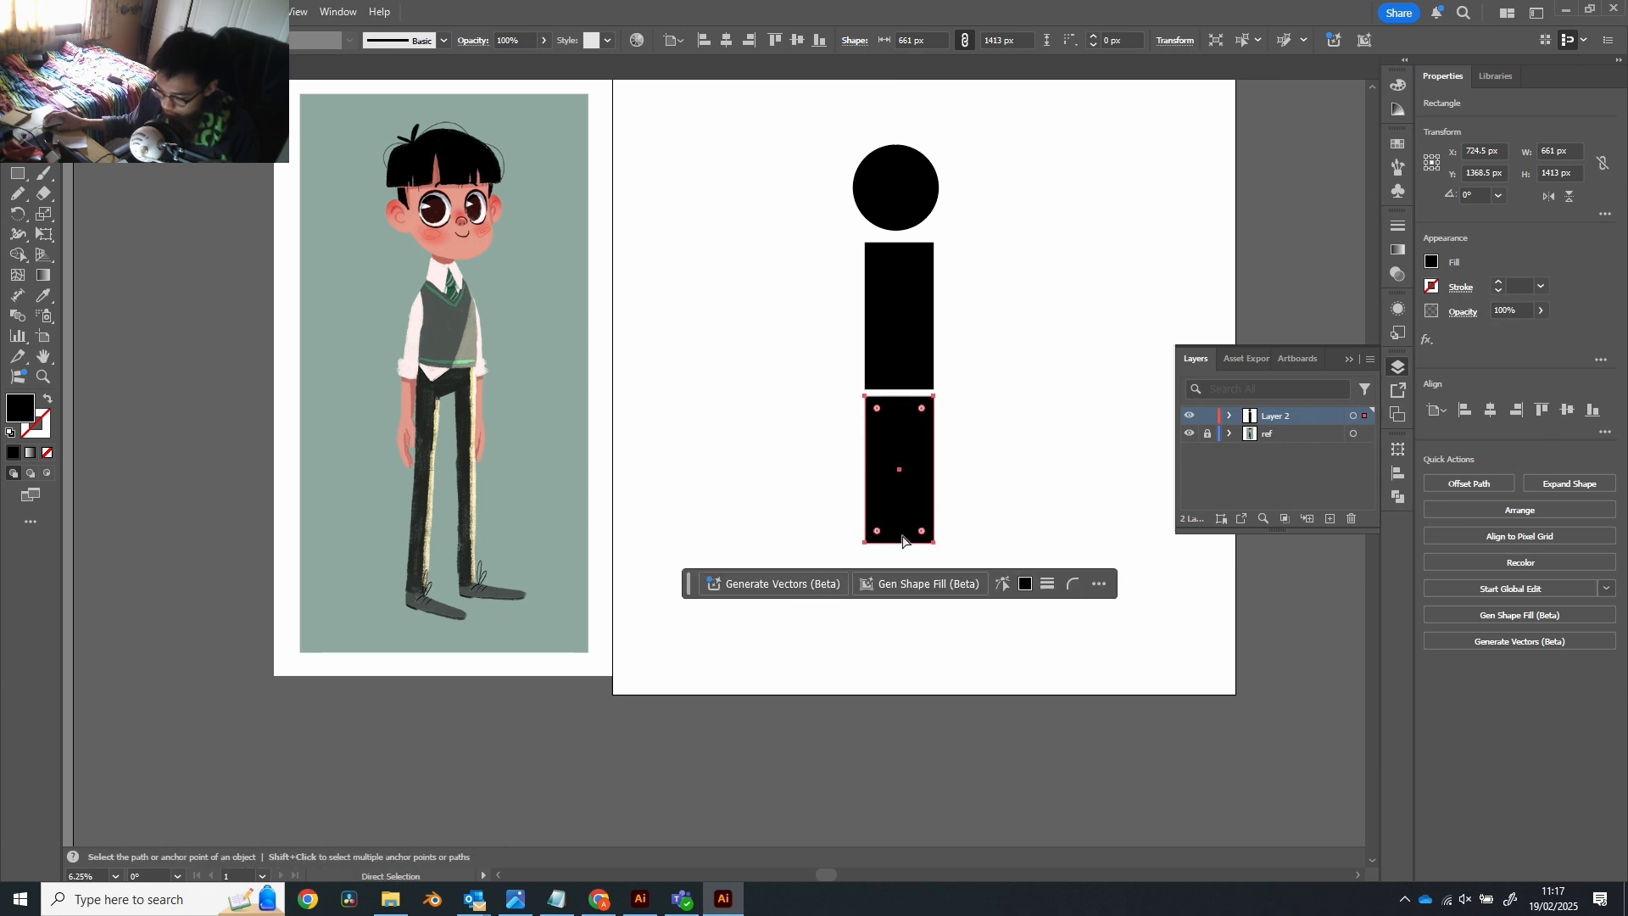
# Step: Stretch the lower rectangle downward to near the artboard's lower edge to form a long leg block
pyautogui.moveTo(930, 540)
pyautogui.mouseDown()
pyautogui.moveTo(929, 579)
pyautogui.moveTo(930, 565)
pyautogui.mouseUp()
pyautogui.hotkey('ctrl', 'z')
pyautogui.press('v')
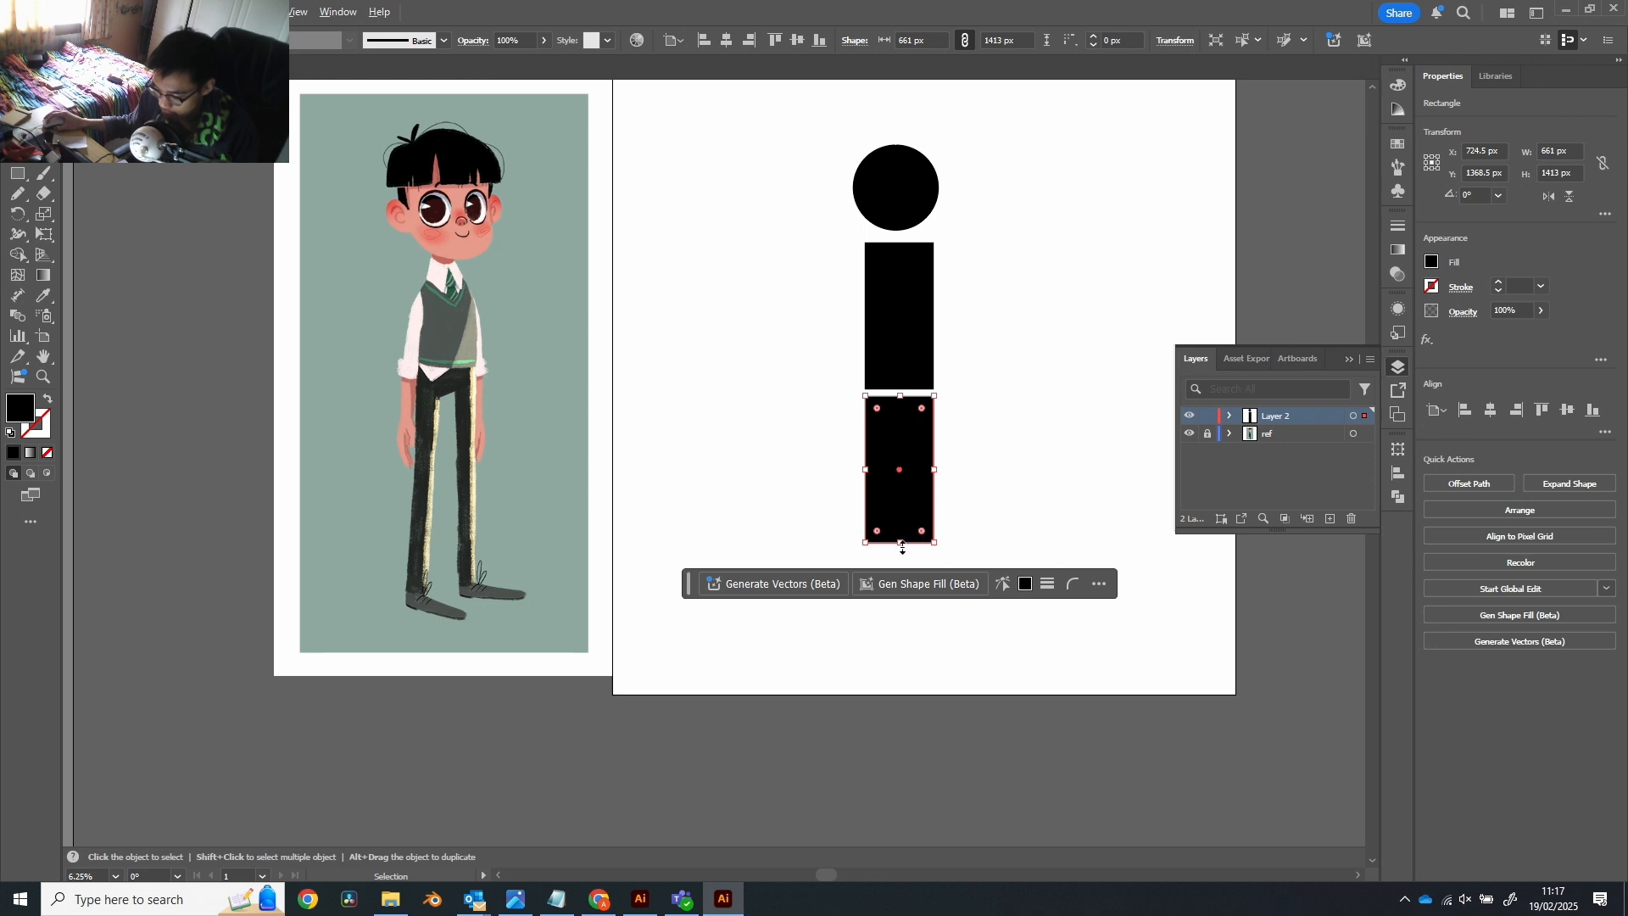
pyautogui.moveTo(902, 547); pyautogui.dragTo(901, 665)
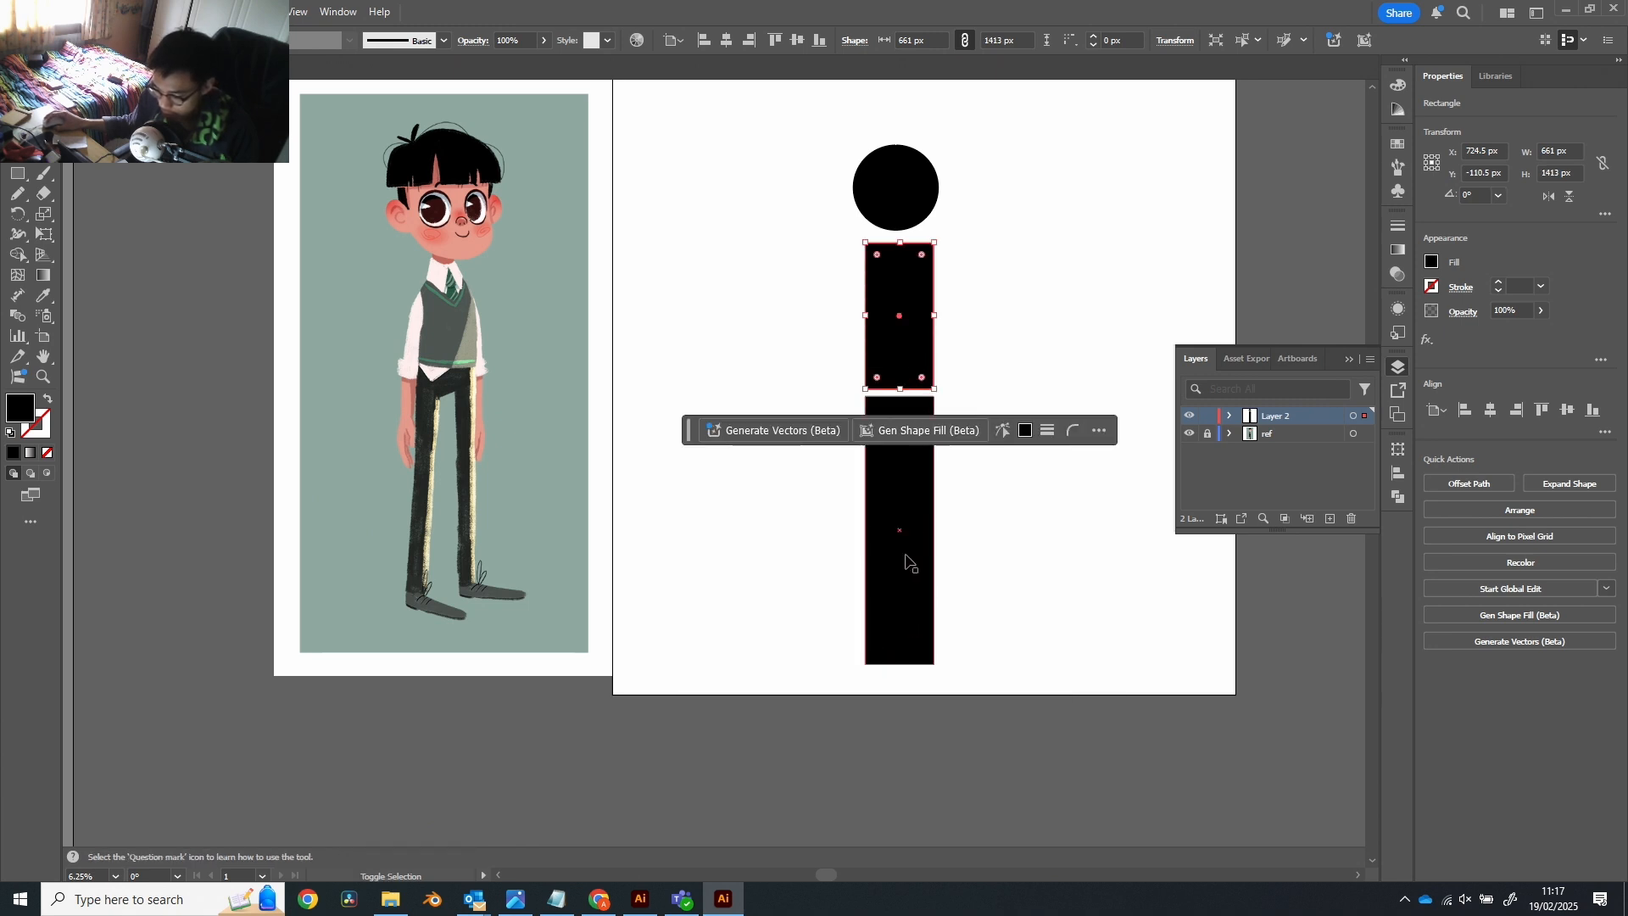
# Step: Resize both rectangles together to 514 px wide under the circle, with heights of about 1314 px for the torso and 2400 px for the leg
pyautogui.keyDown('shift'); pyautogui.click(908, 563); pyautogui.keyUp('shift')
pyautogui.moveTo(935, 664); pyautogui.dragTo(915, 593)
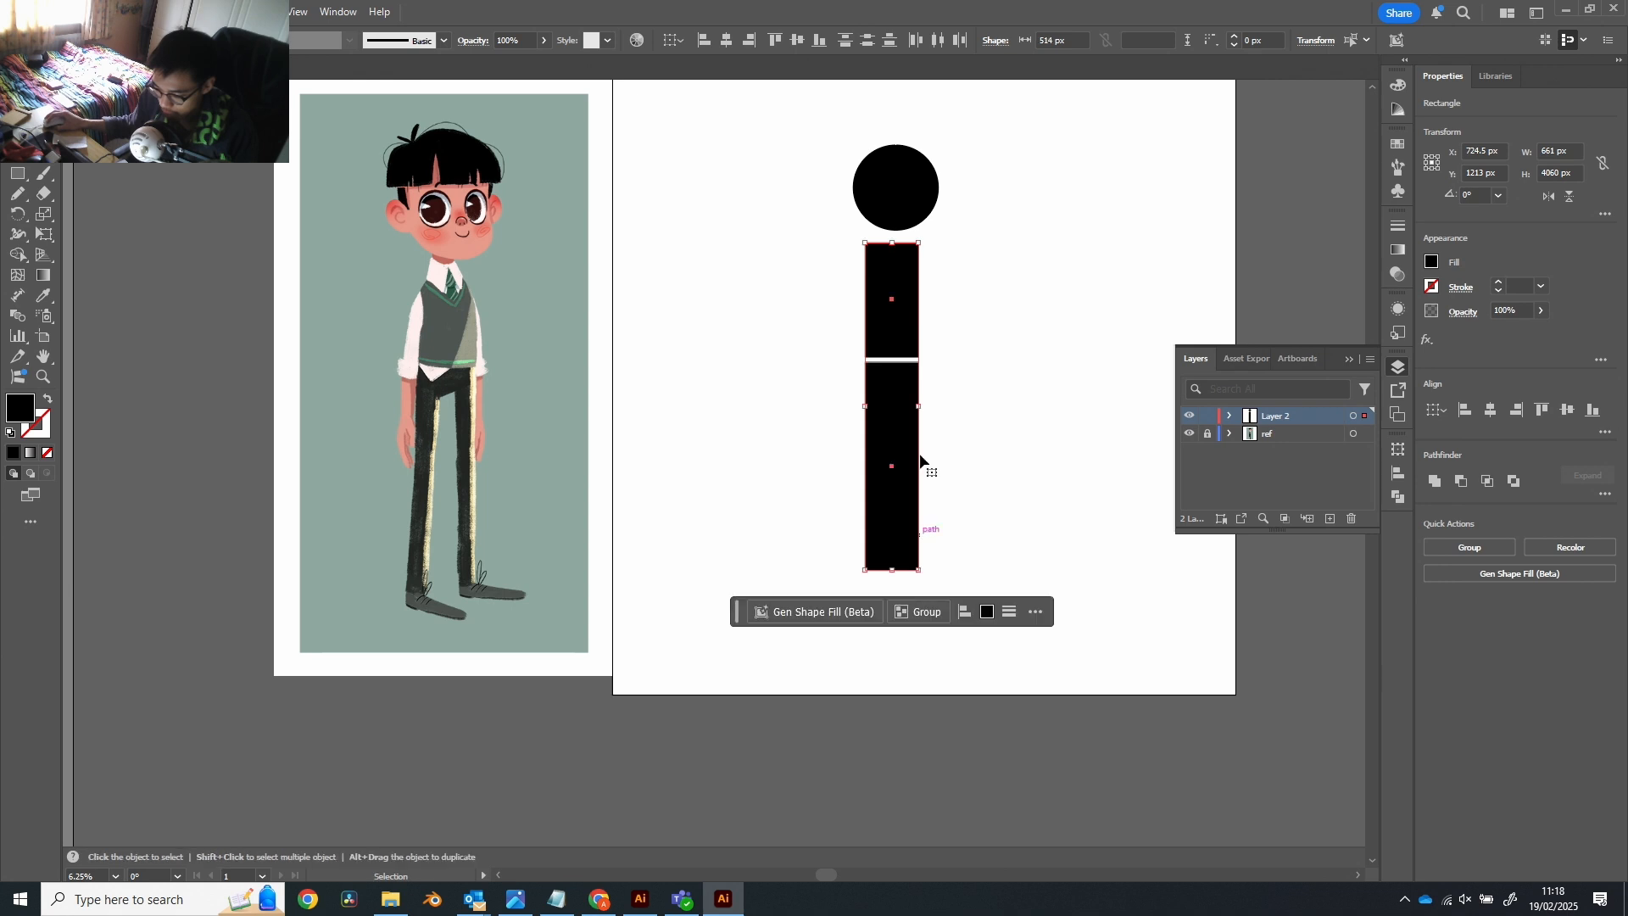
pyautogui.moveTo(904, 335); pyautogui.dragTo(903, 338)
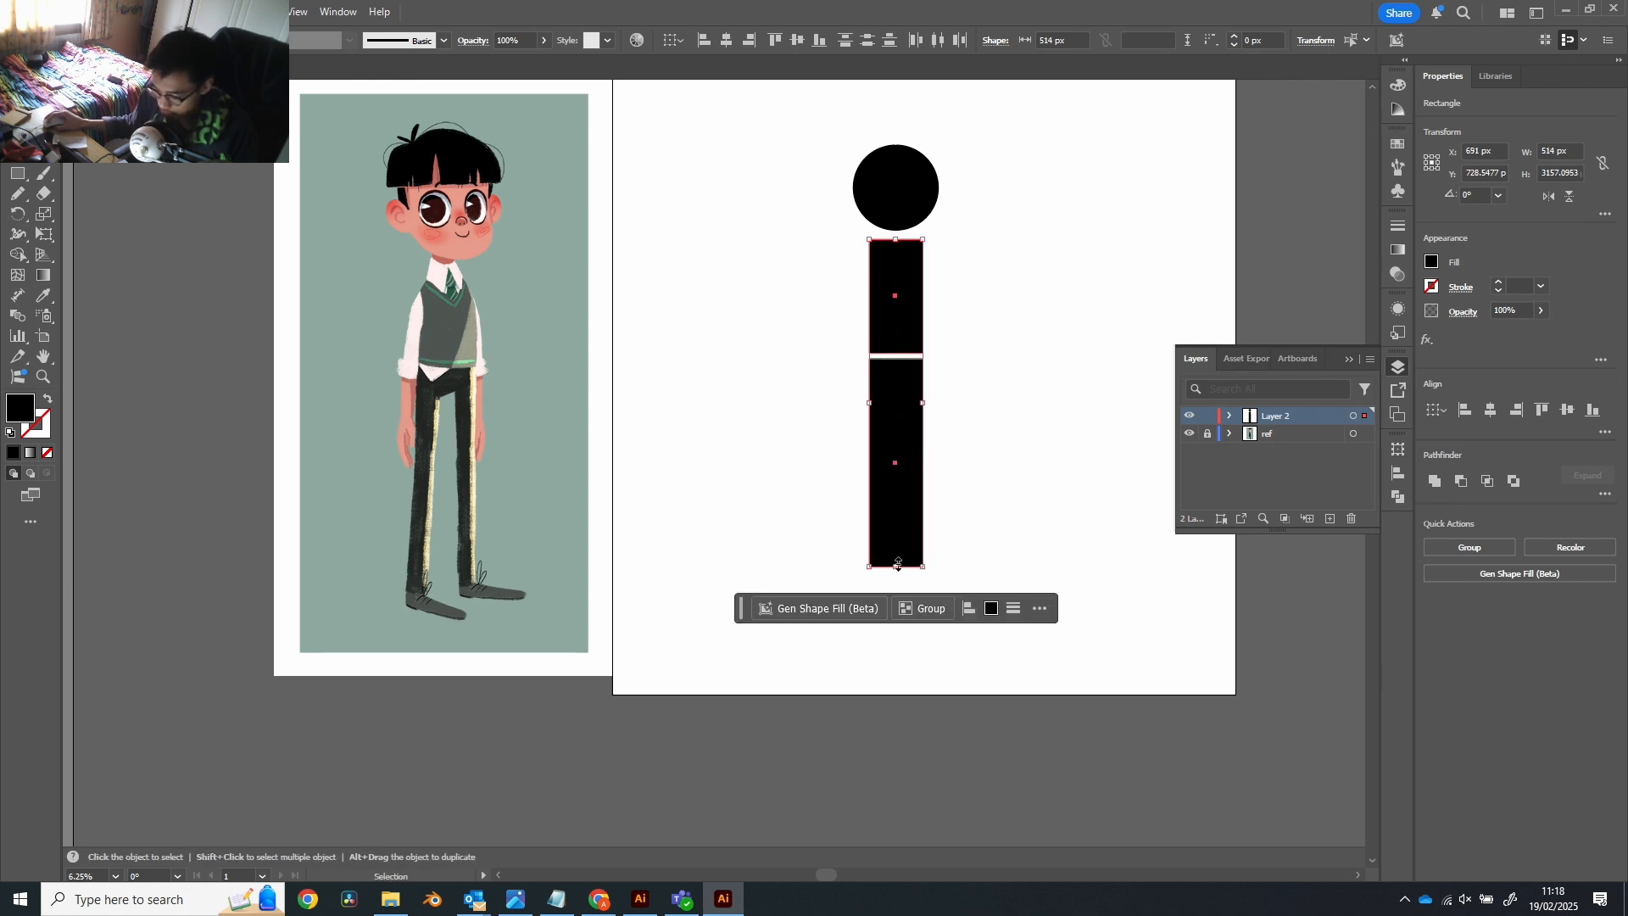
pyautogui.moveTo(897, 565); pyautogui.dragTo(895, 632)
pyautogui.click(975, 454)
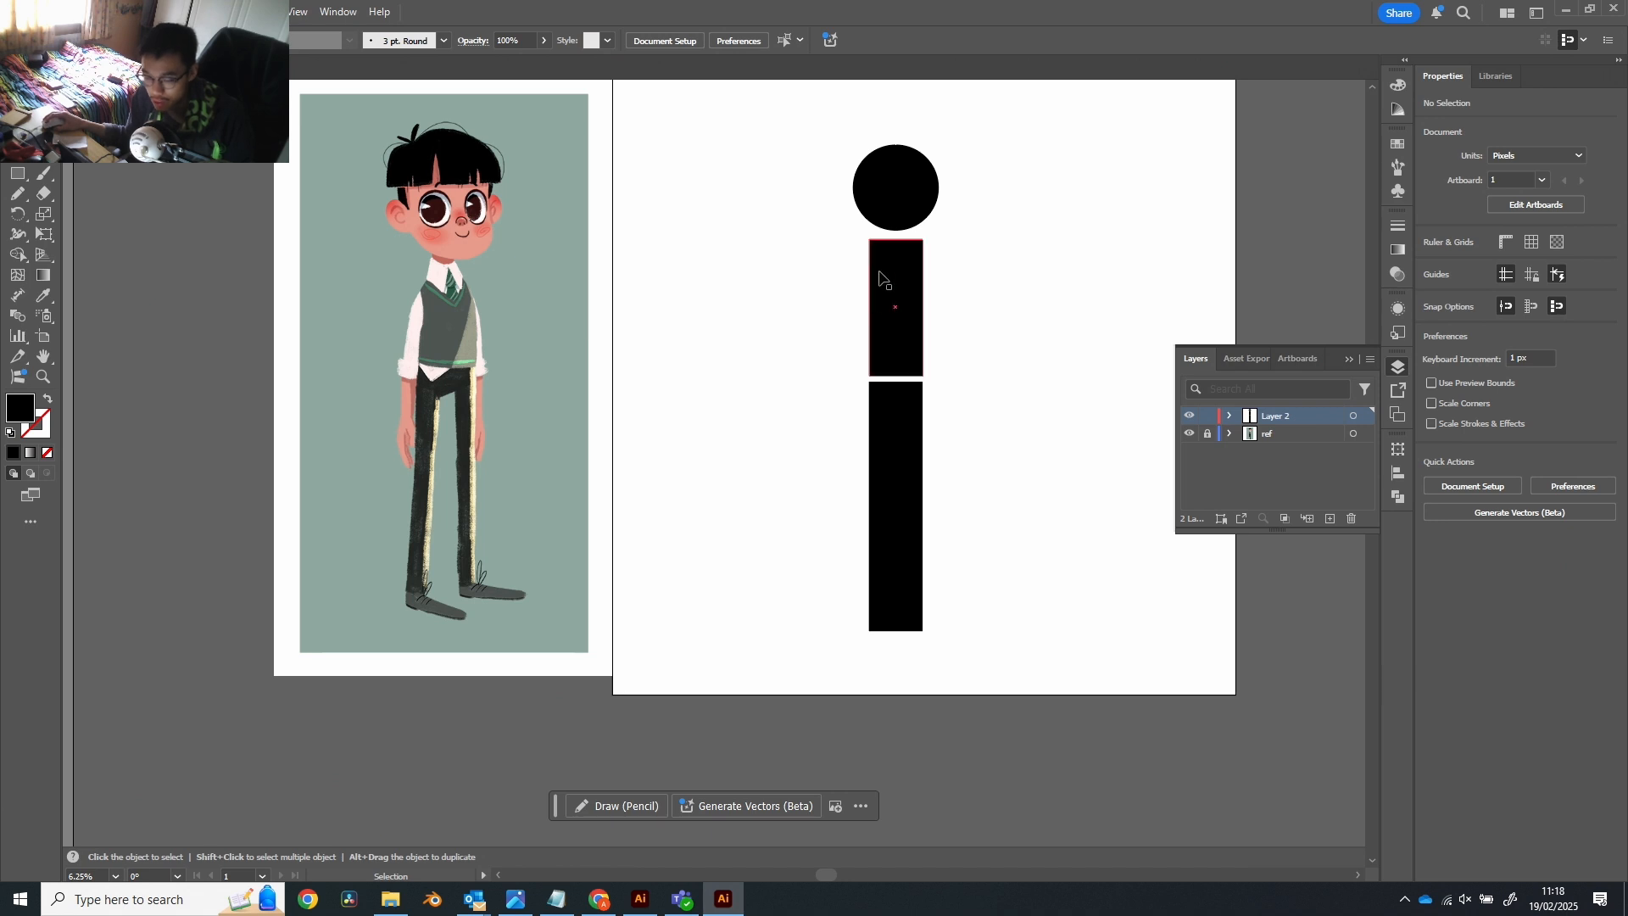
# Step: Try widening the torso rectangle to about 981 px under the circle and pulling its lower corners inward
pyautogui.click(920, 526)
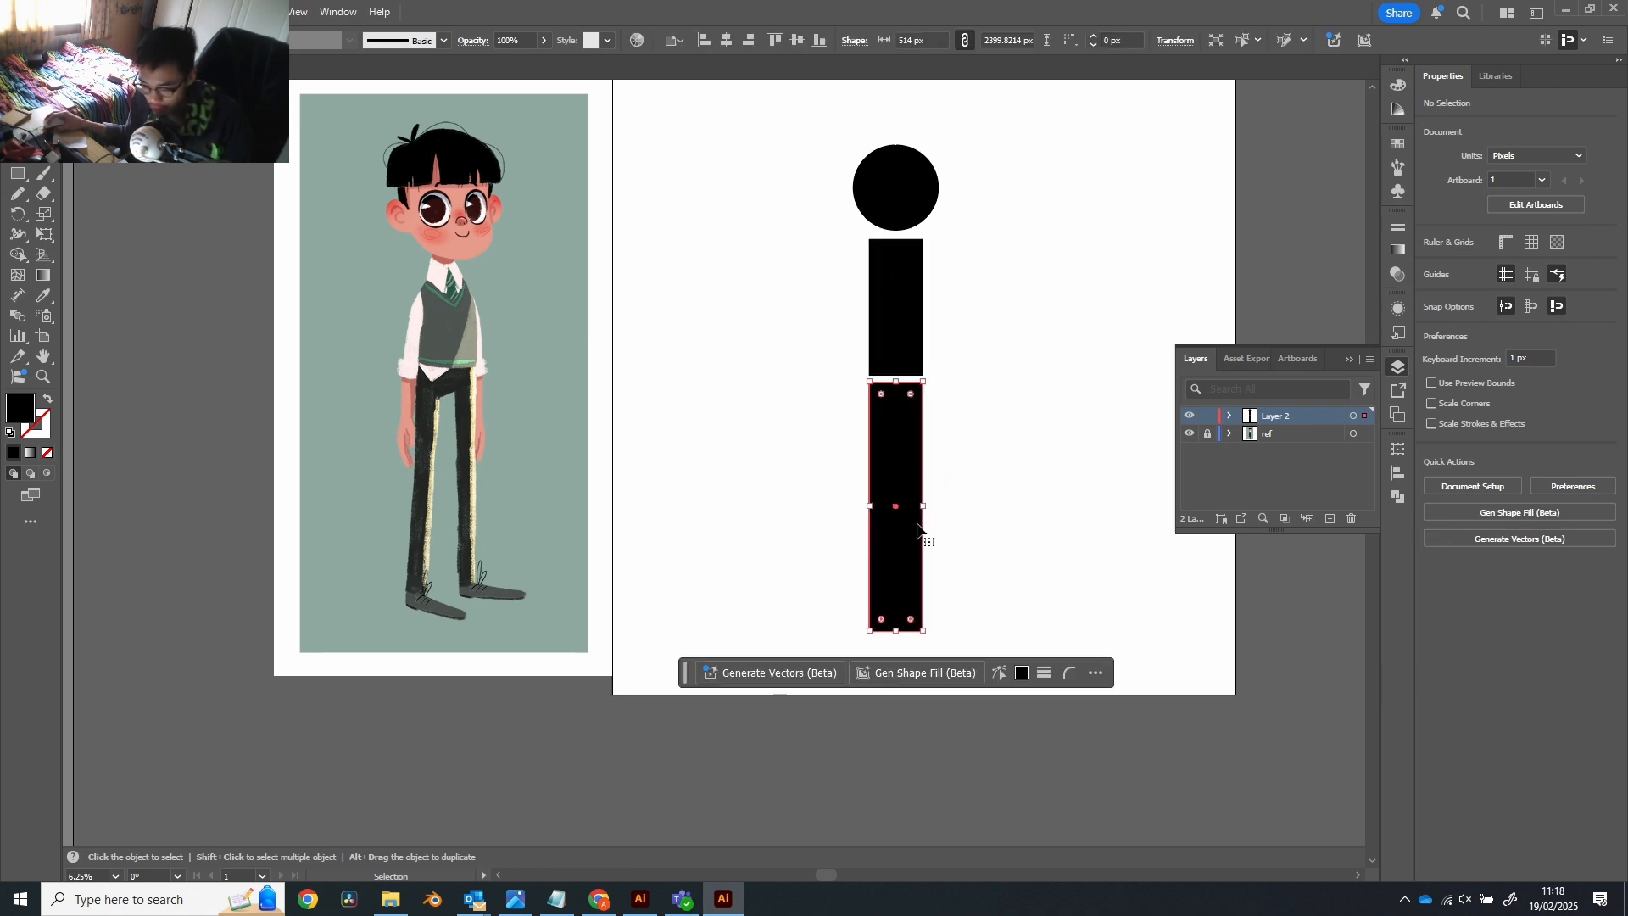
pyautogui.click(914, 264)
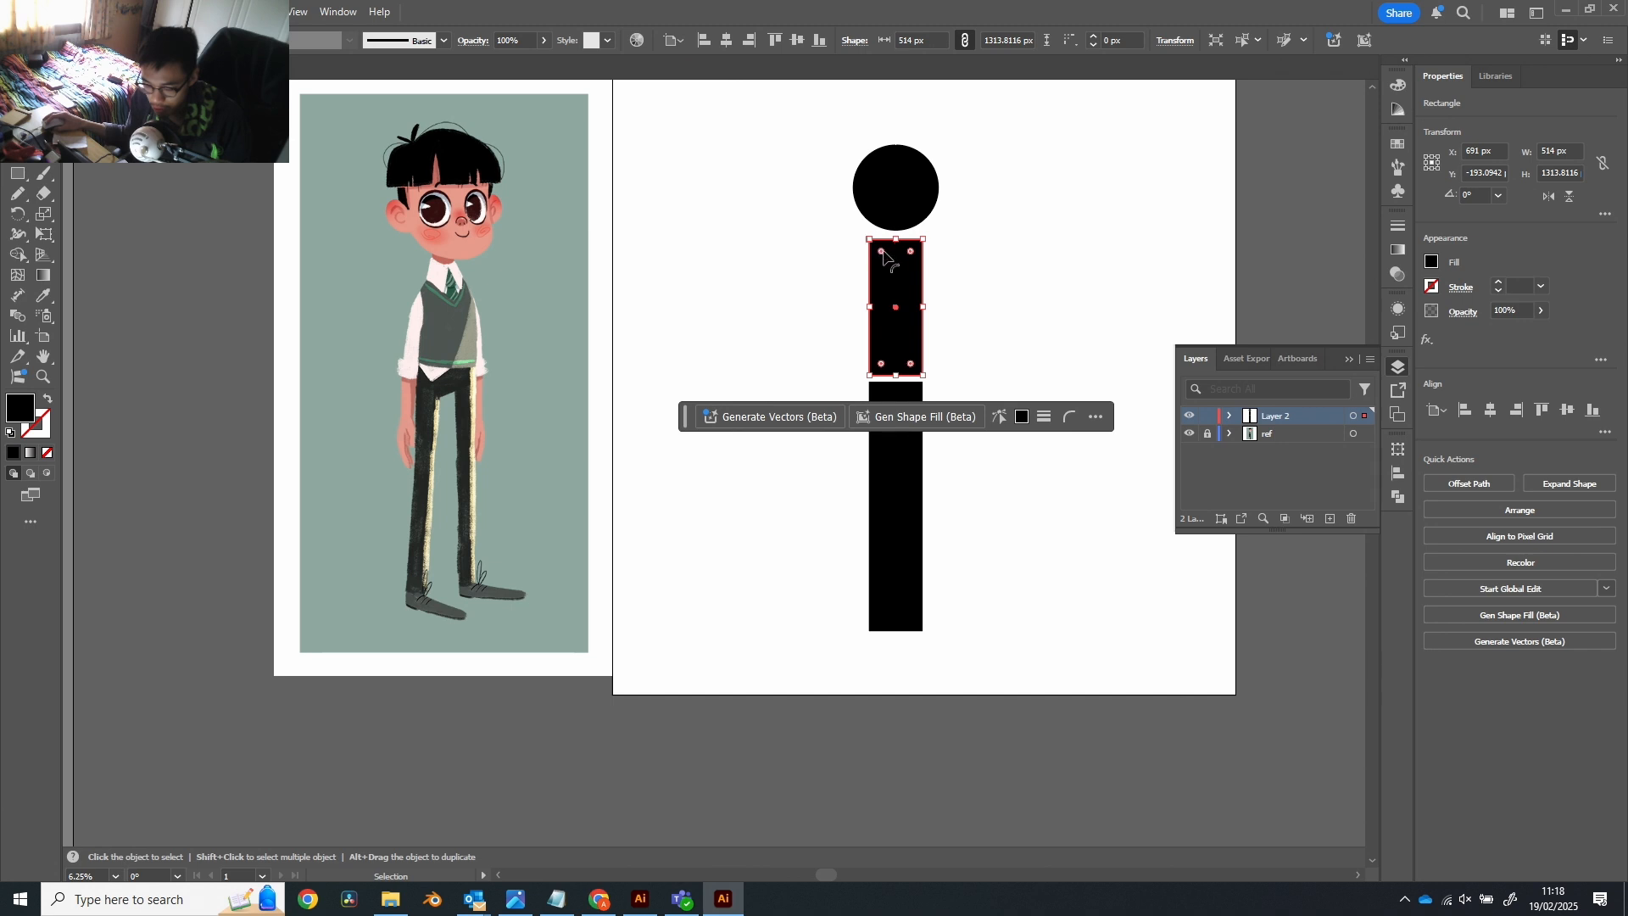
pyautogui.click(827, 256)
pyautogui.click(906, 249)
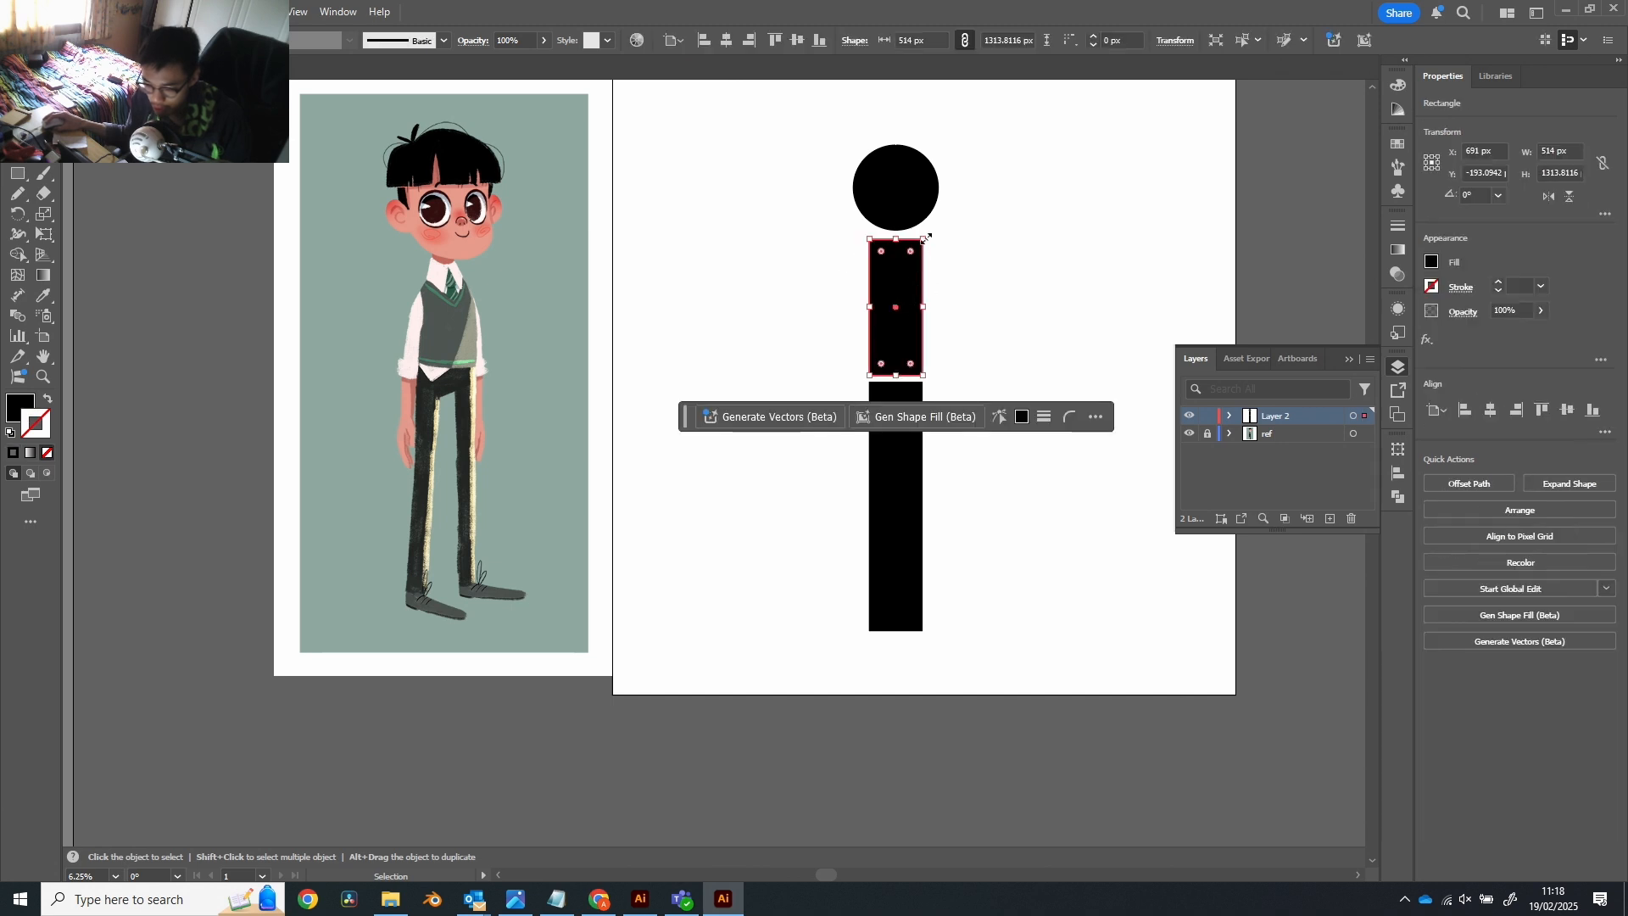
pyautogui.moveTo(925, 238); pyautogui.dragTo(971, 240)
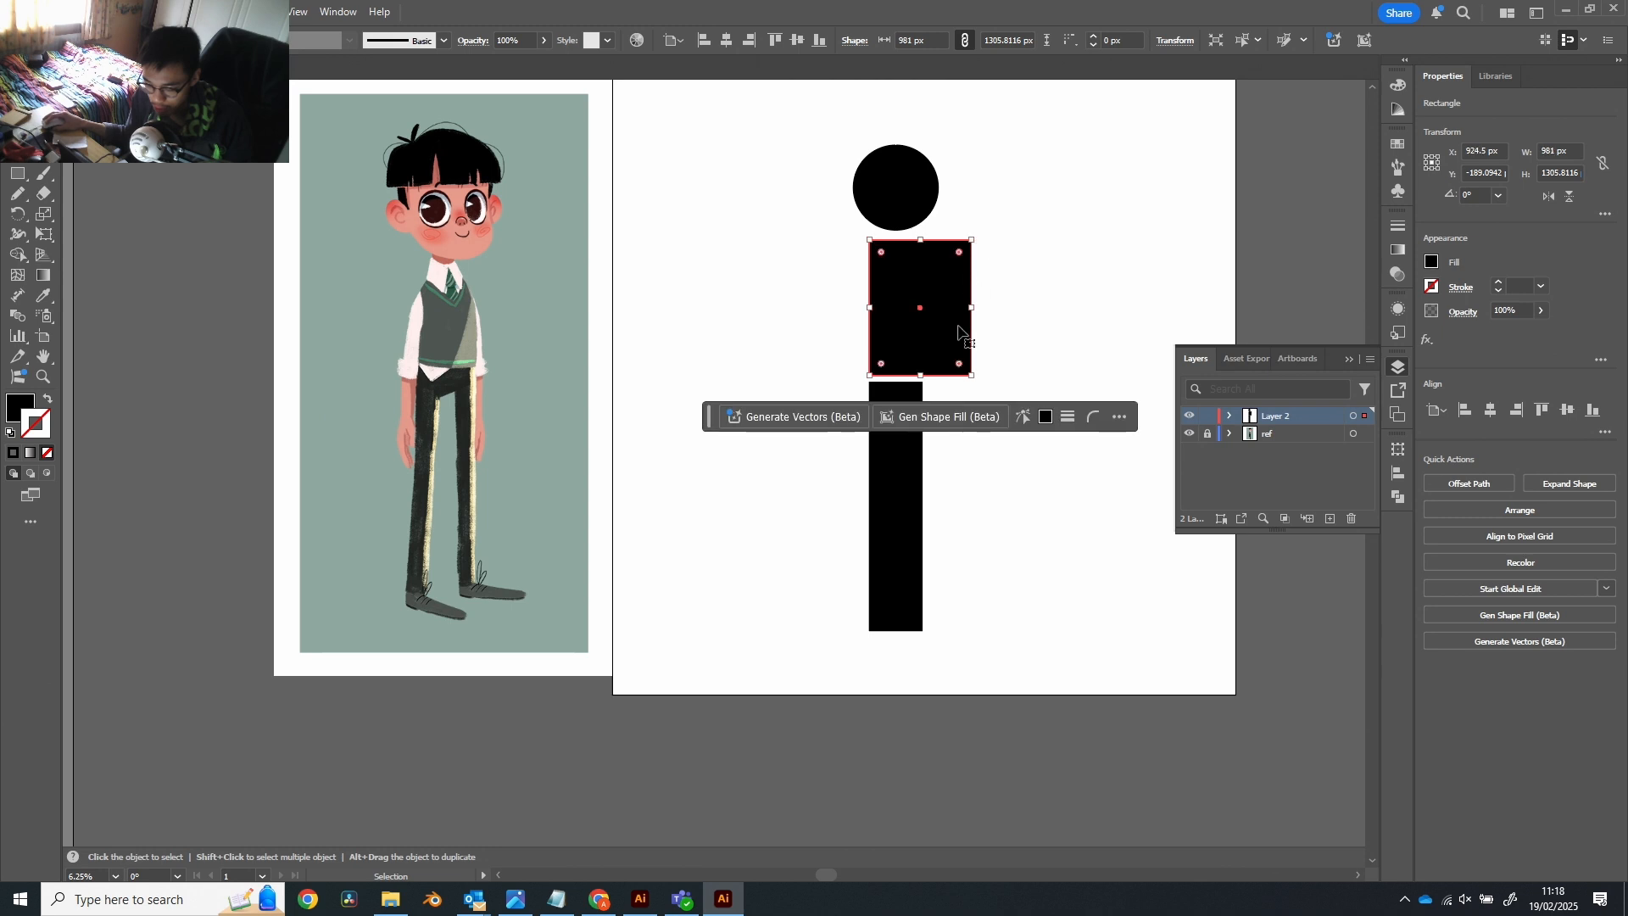
pyautogui.moveTo(959, 331); pyautogui.dragTo(905, 340)
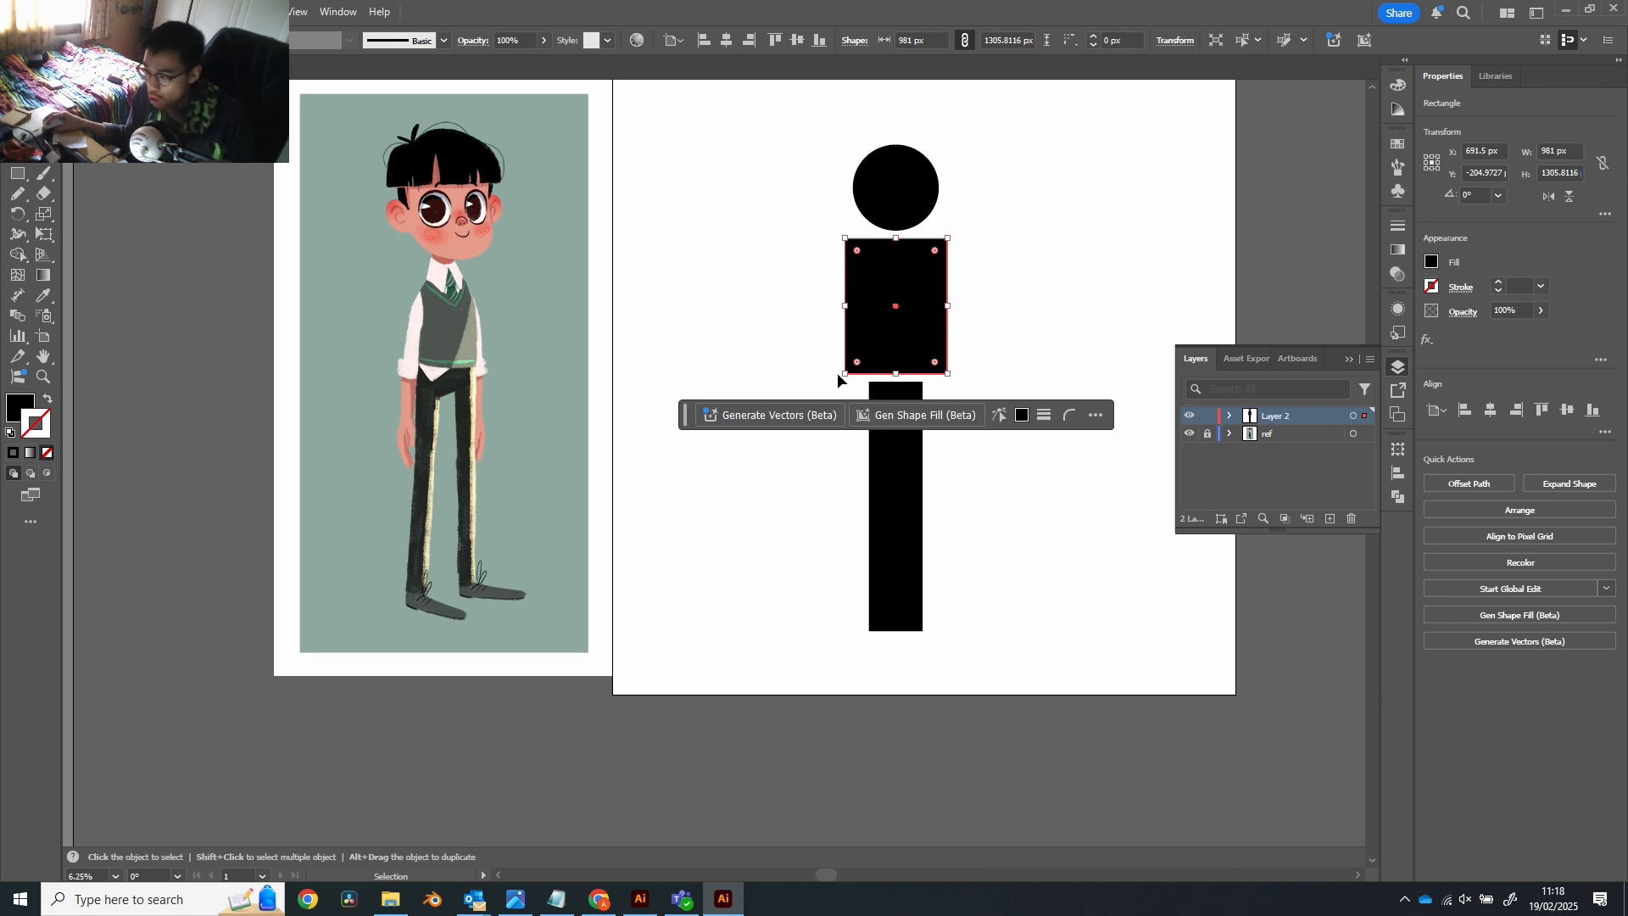
pyautogui.press('a')
pyautogui.moveTo(845, 373); pyautogui.dragTo(869, 375)
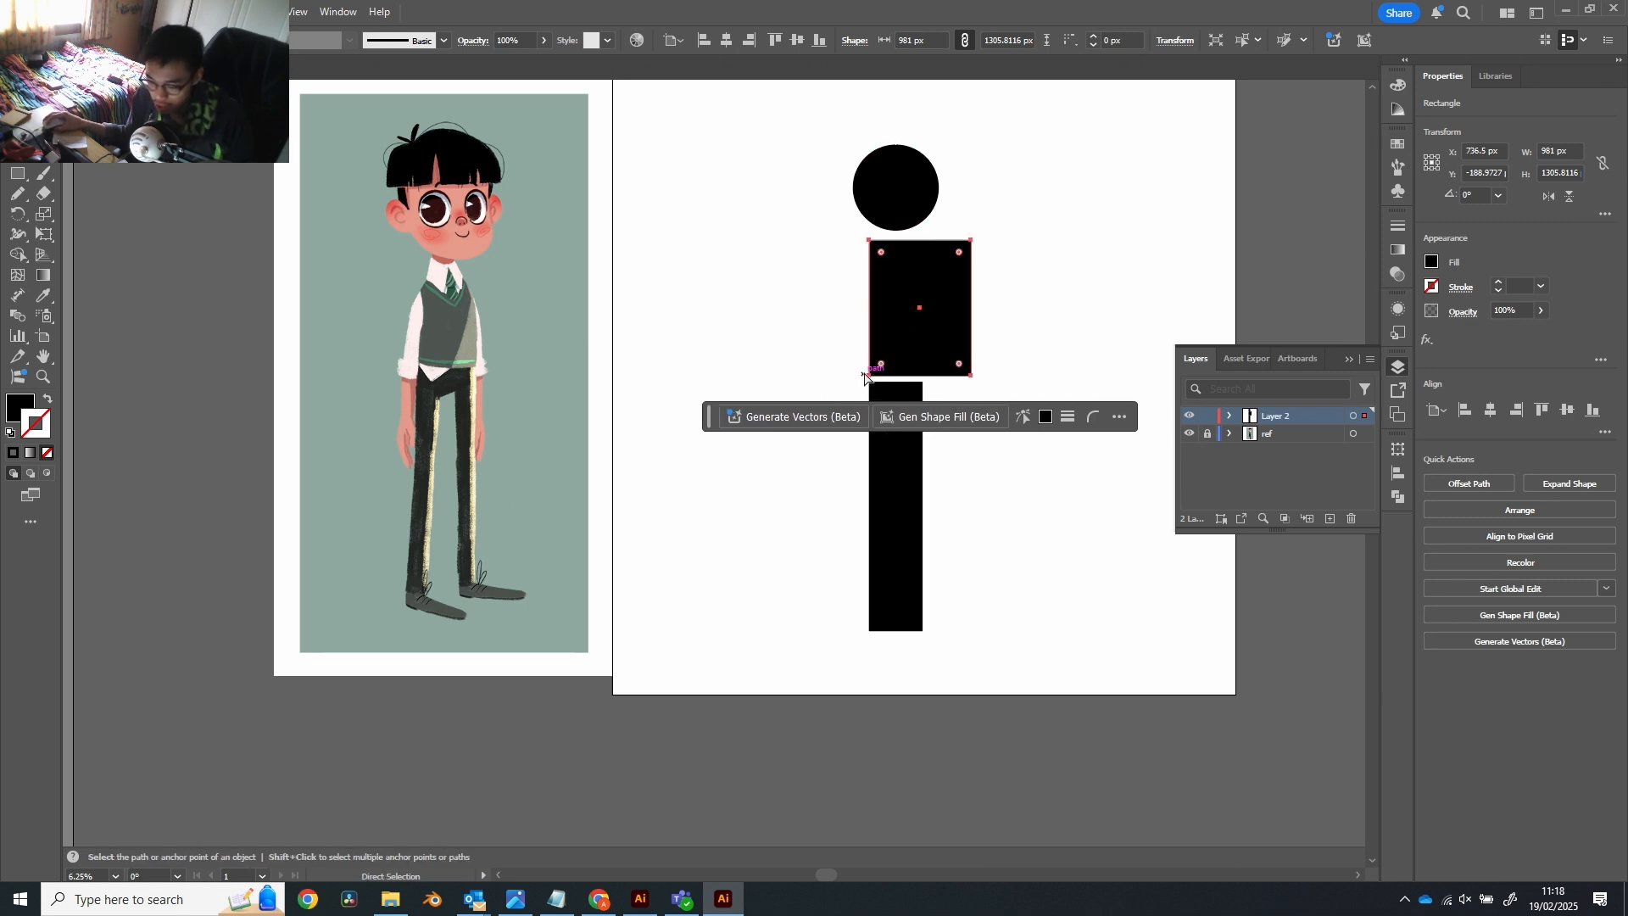
pyautogui.moveTo(971, 374); pyautogui.dragTo(922, 375)
pyautogui.press('v')
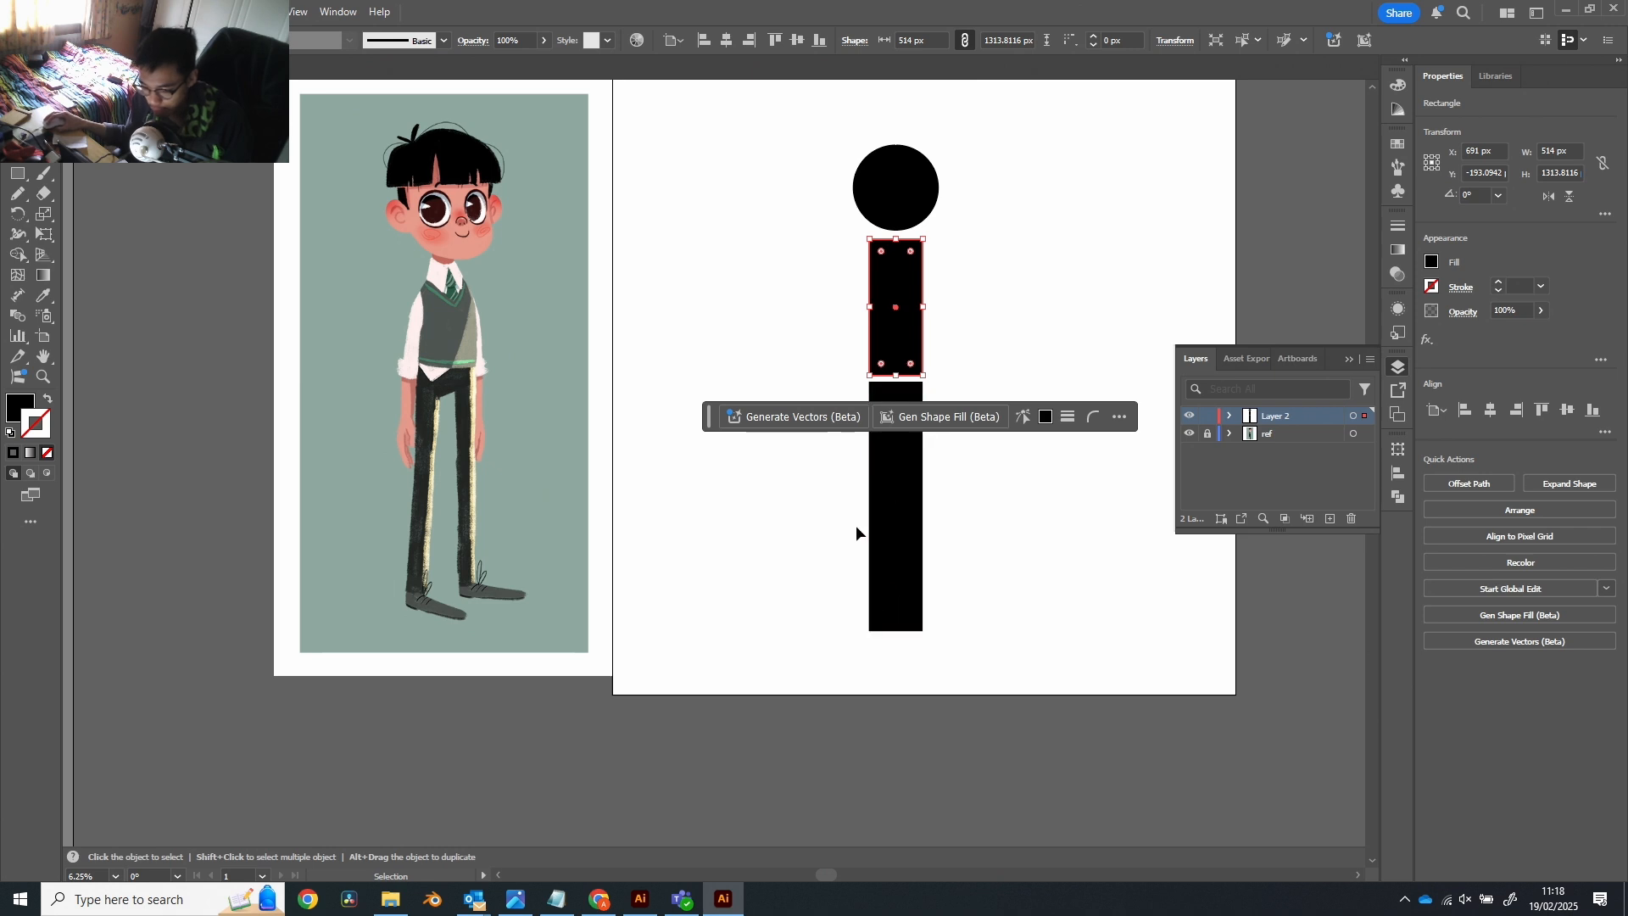
# Step: Duplicate the leg rectangle and reshape the copy into a flat foot about 1013 × 237 px at the leg's base
pyautogui.click(909, 607)
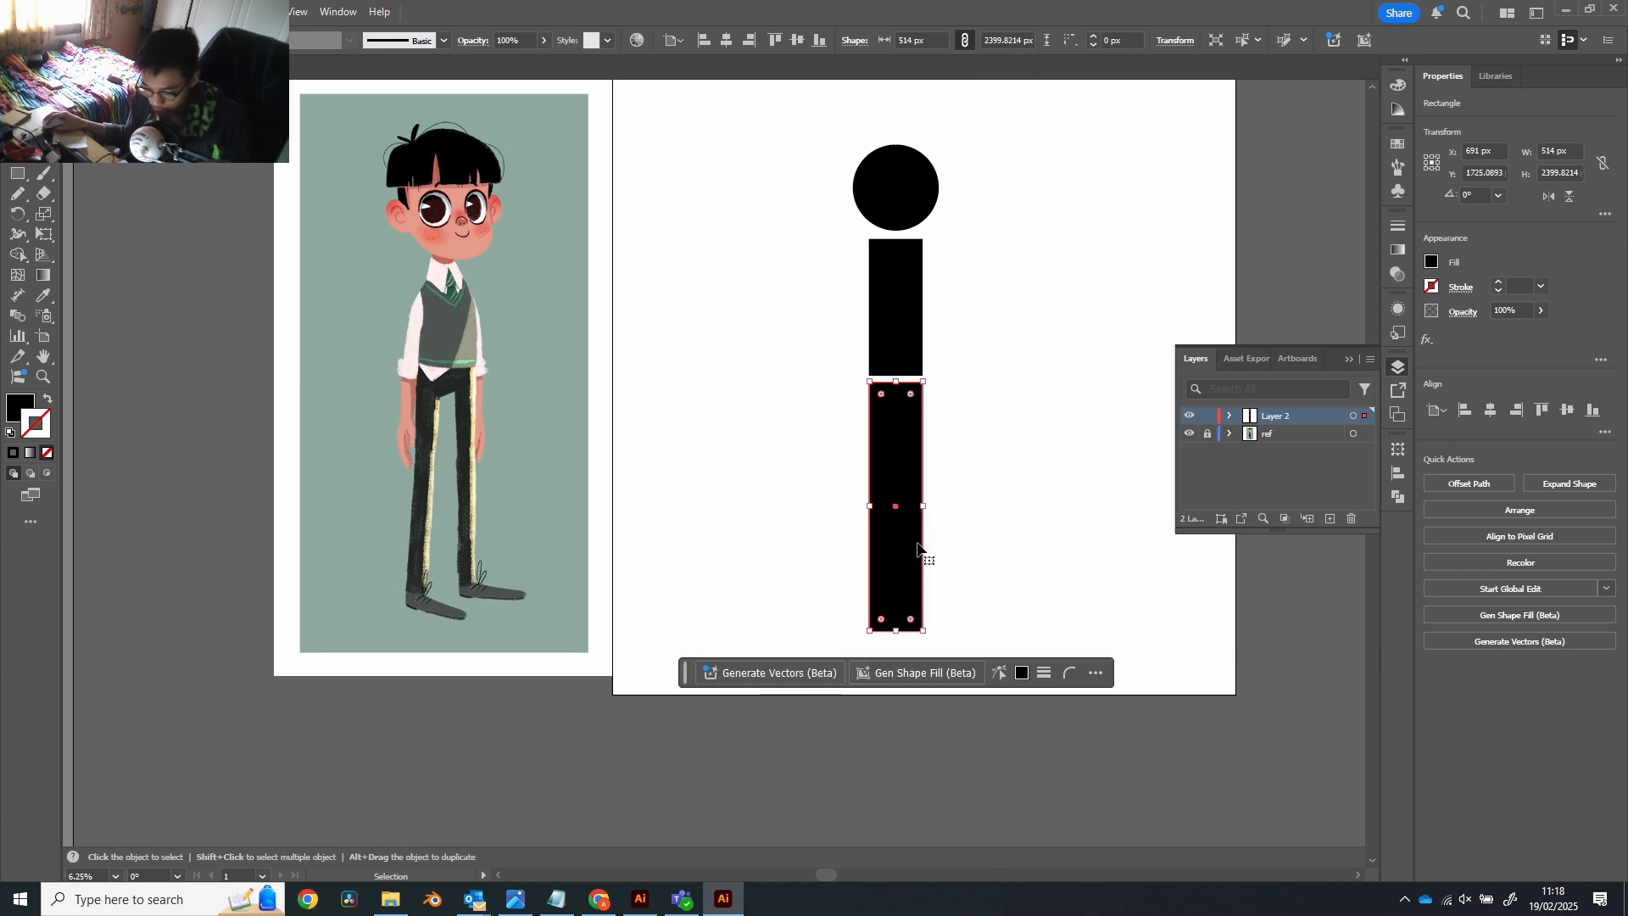
pyautogui.moveTo(900, 441); pyautogui.dragTo(973, 473)
pyautogui.press('a')
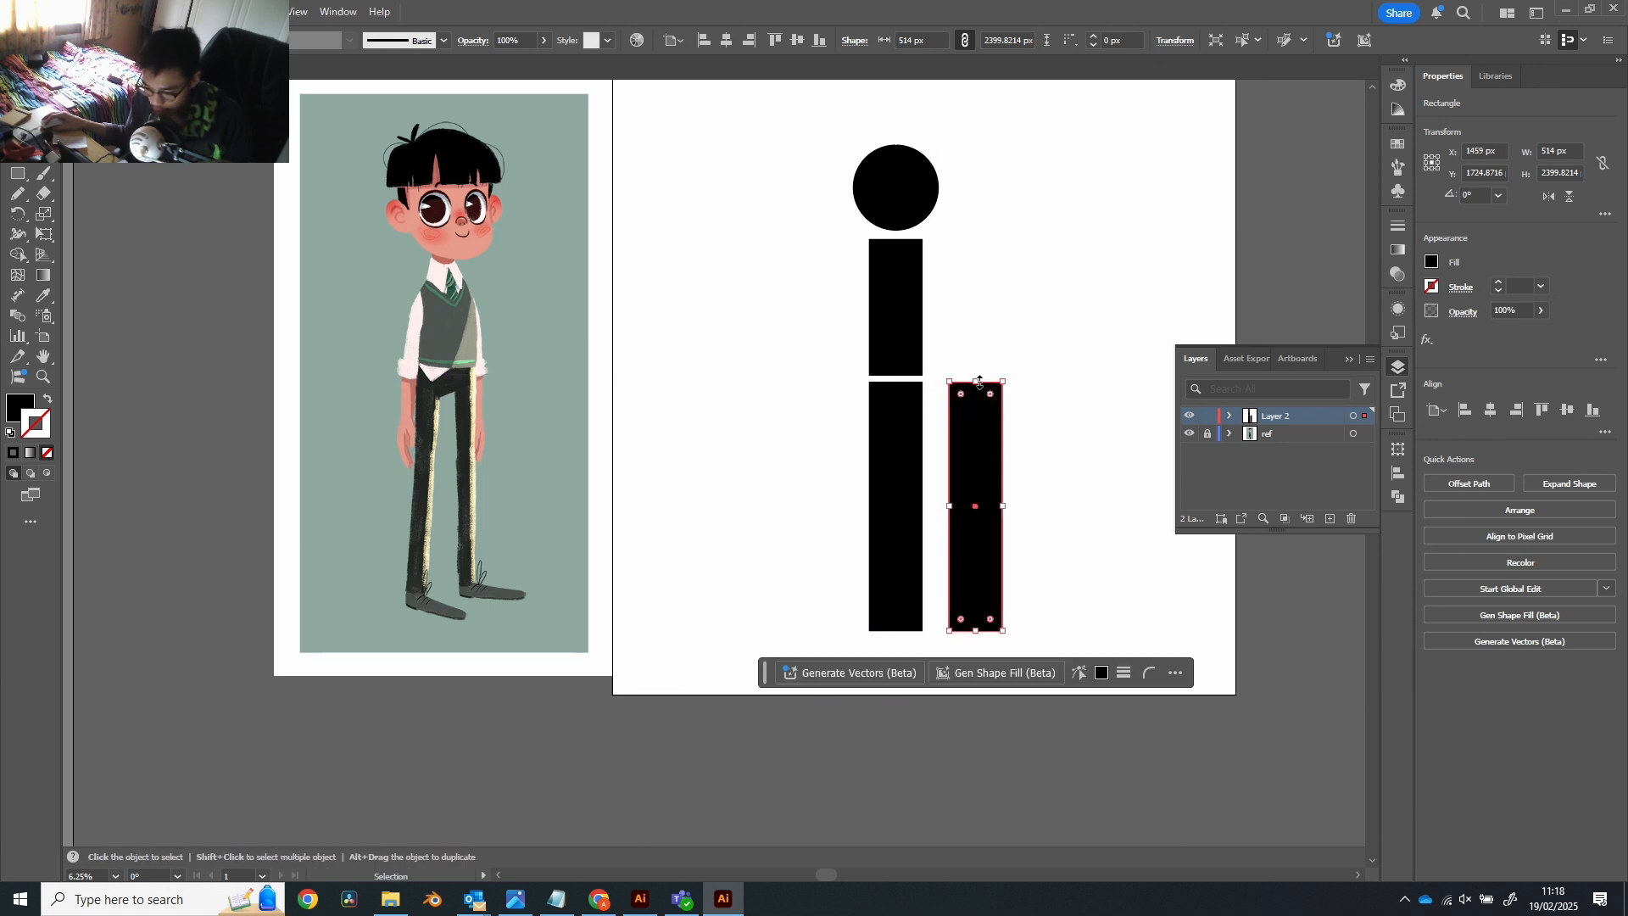
pyautogui.moveTo(975, 382); pyautogui.dragTo(974, 637)
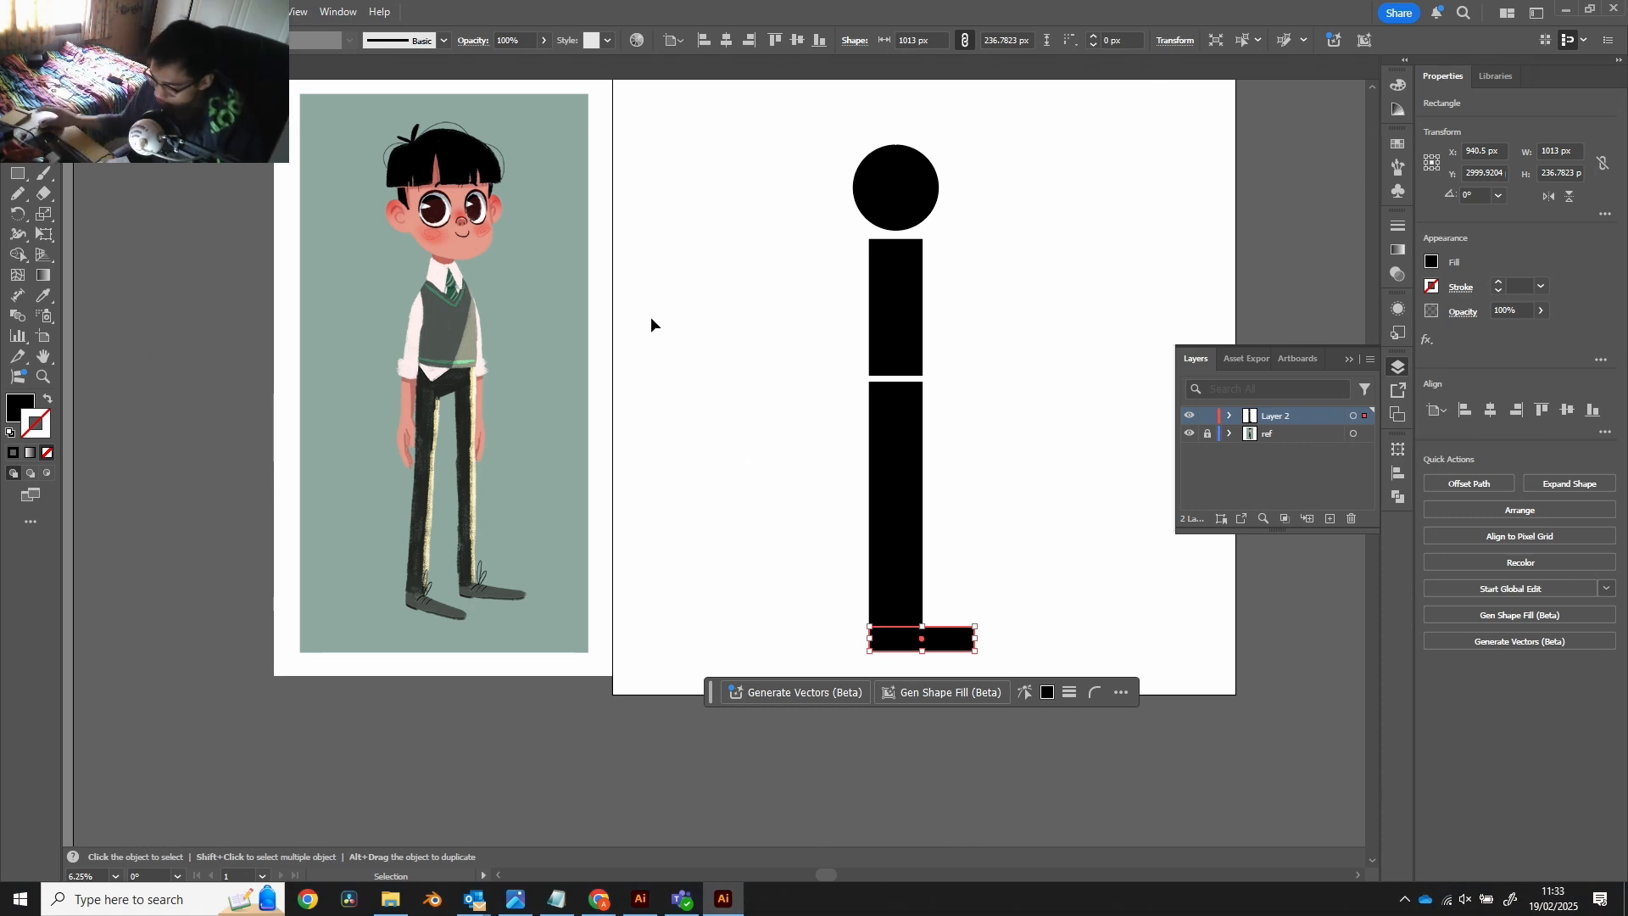
# Step: Rename the layer holding the body shapes to Proportions
pyautogui.doubleClick(1276, 415)
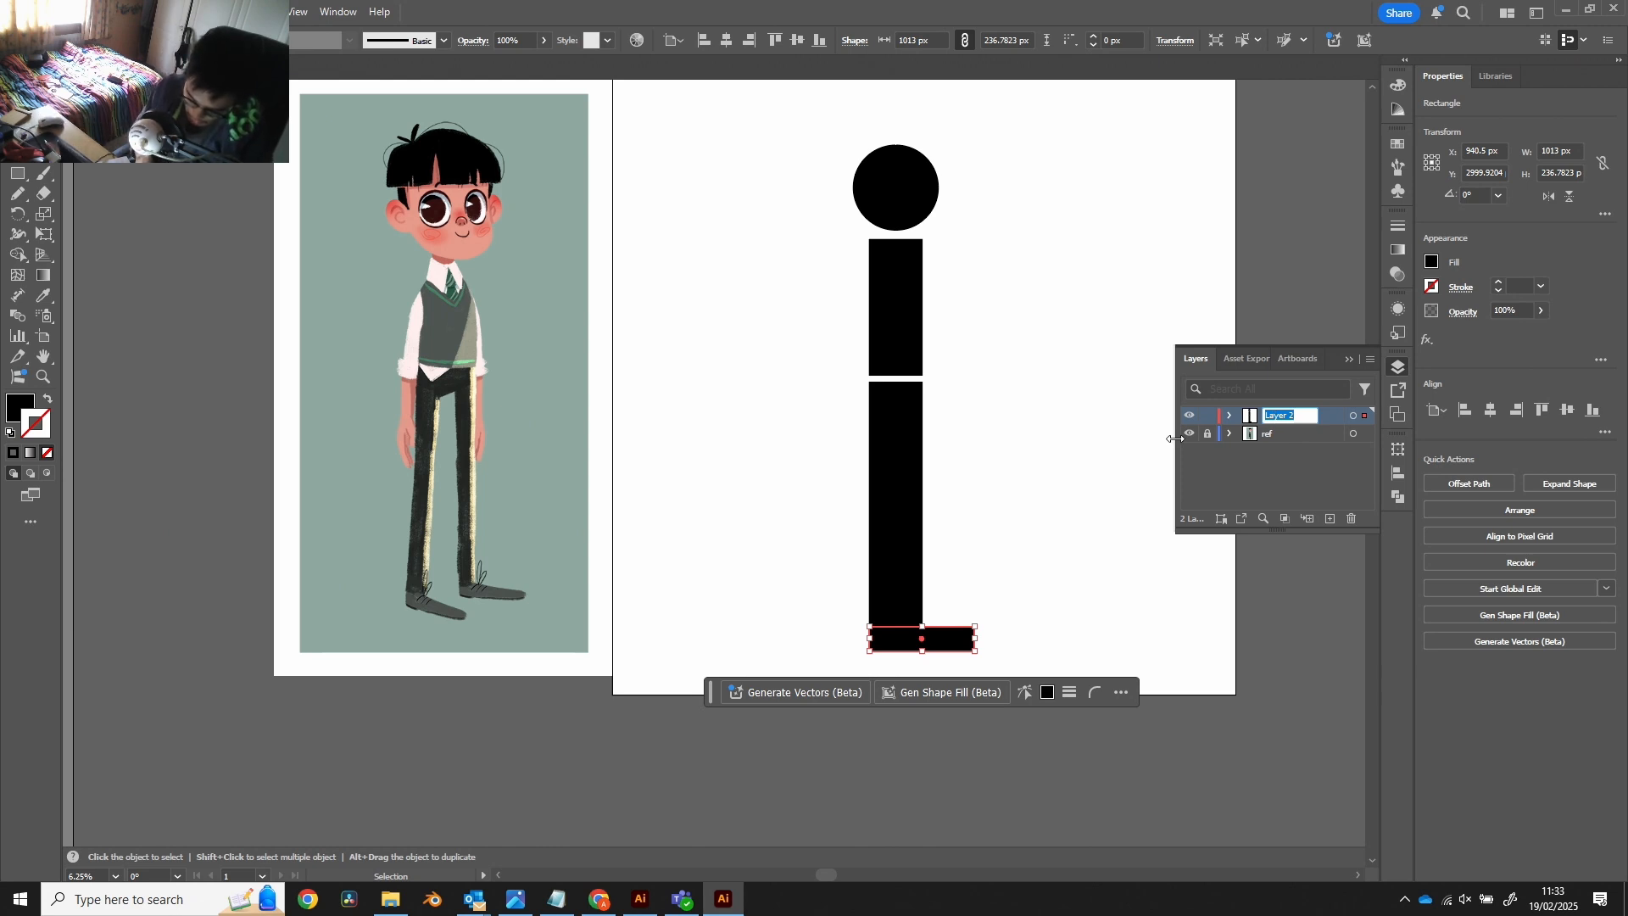
pyautogui.write('Proportions')
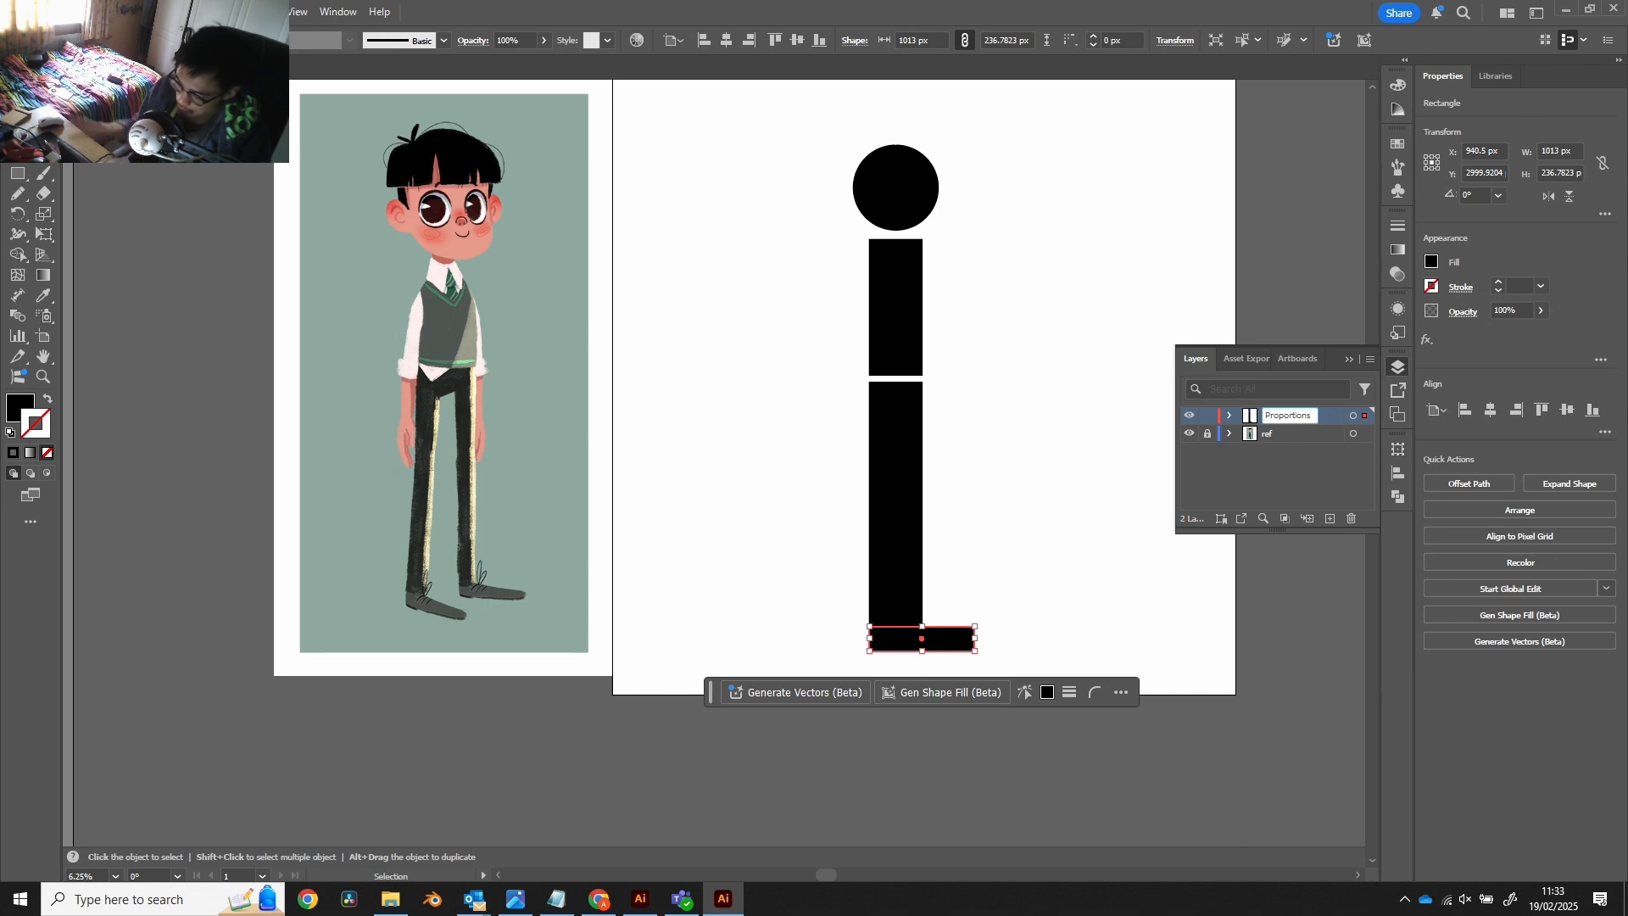
pyautogui.press('Return')
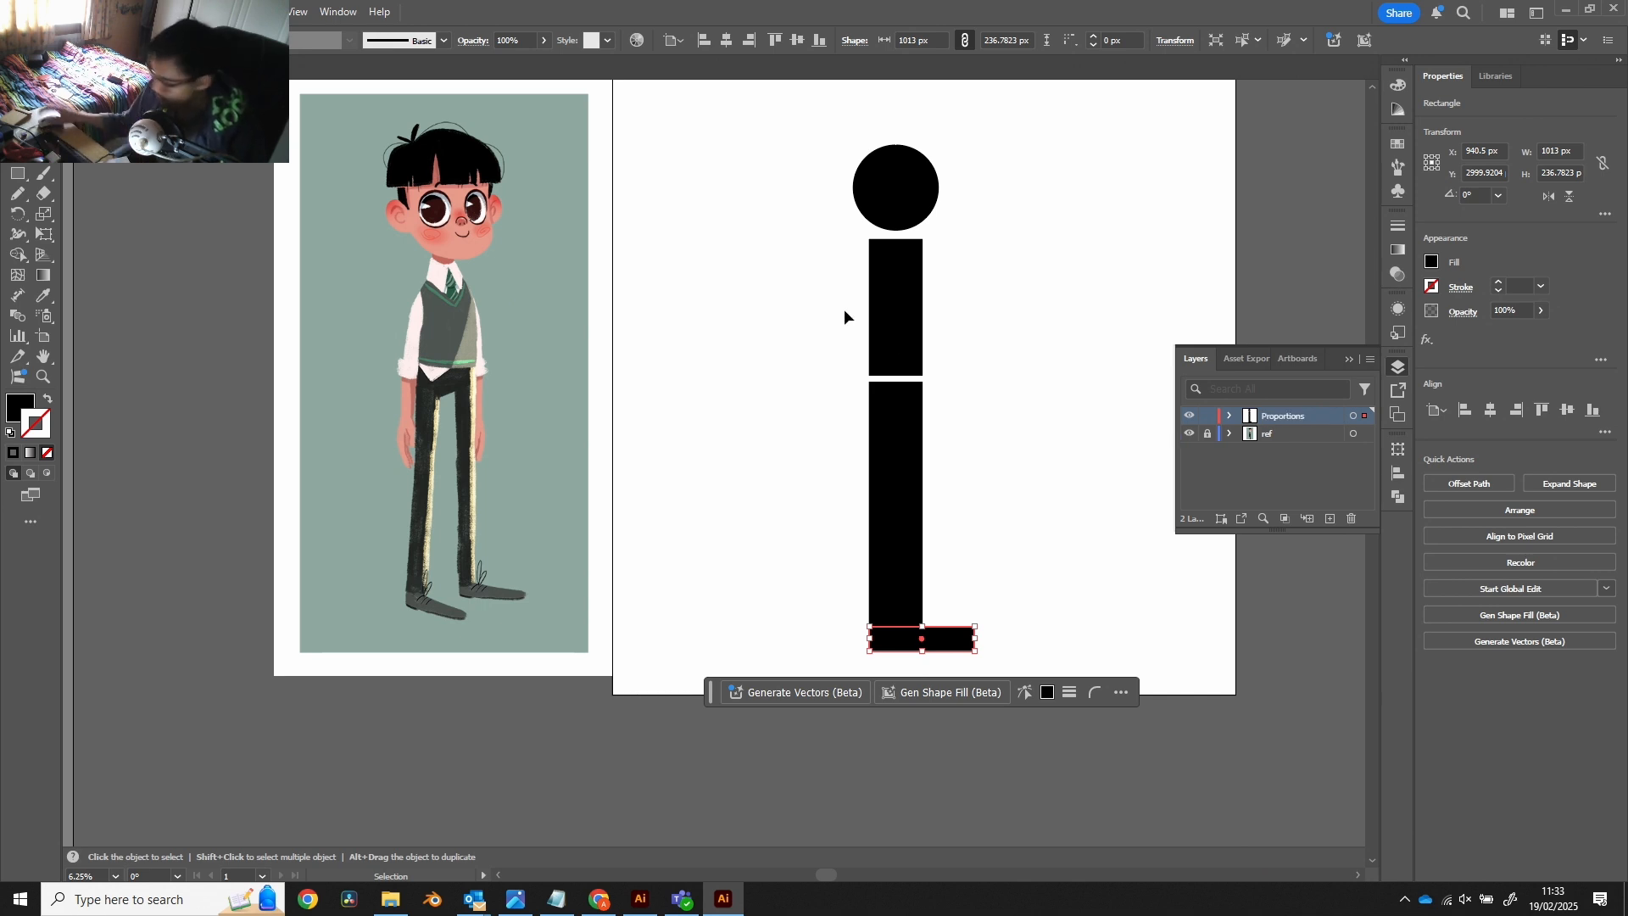
# Step: Change the fill of the circle and all the rectangles to the light cyan 84ECEF
pyautogui.moveTo(1017, 153); pyautogui.dragTo(801, 638)
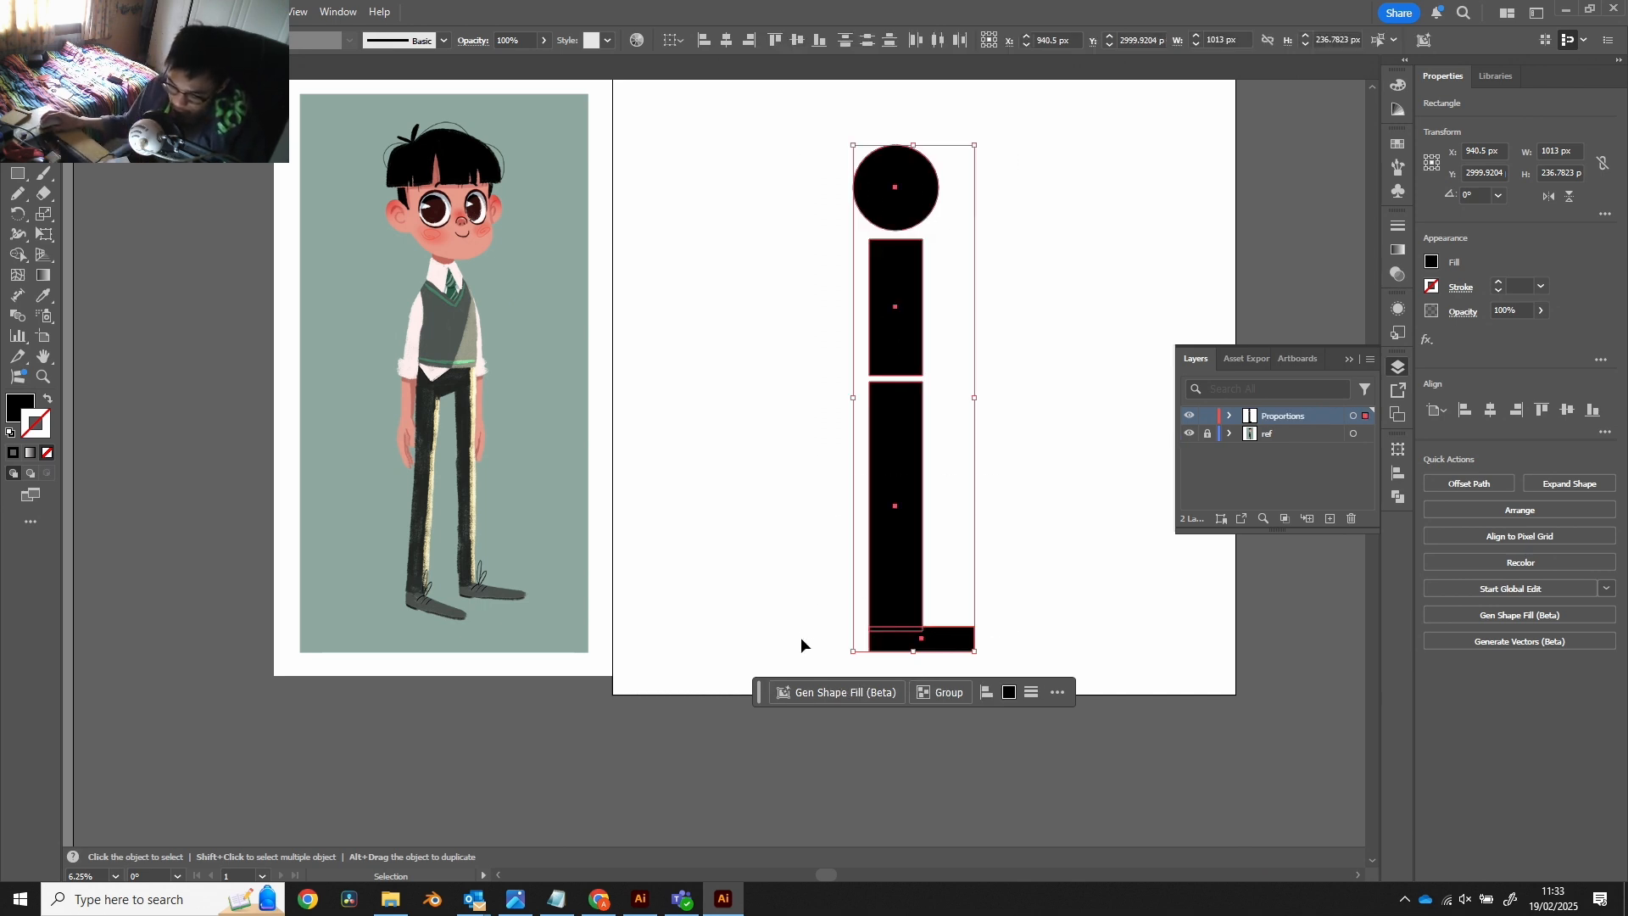
pyautogui.click(15, 405)
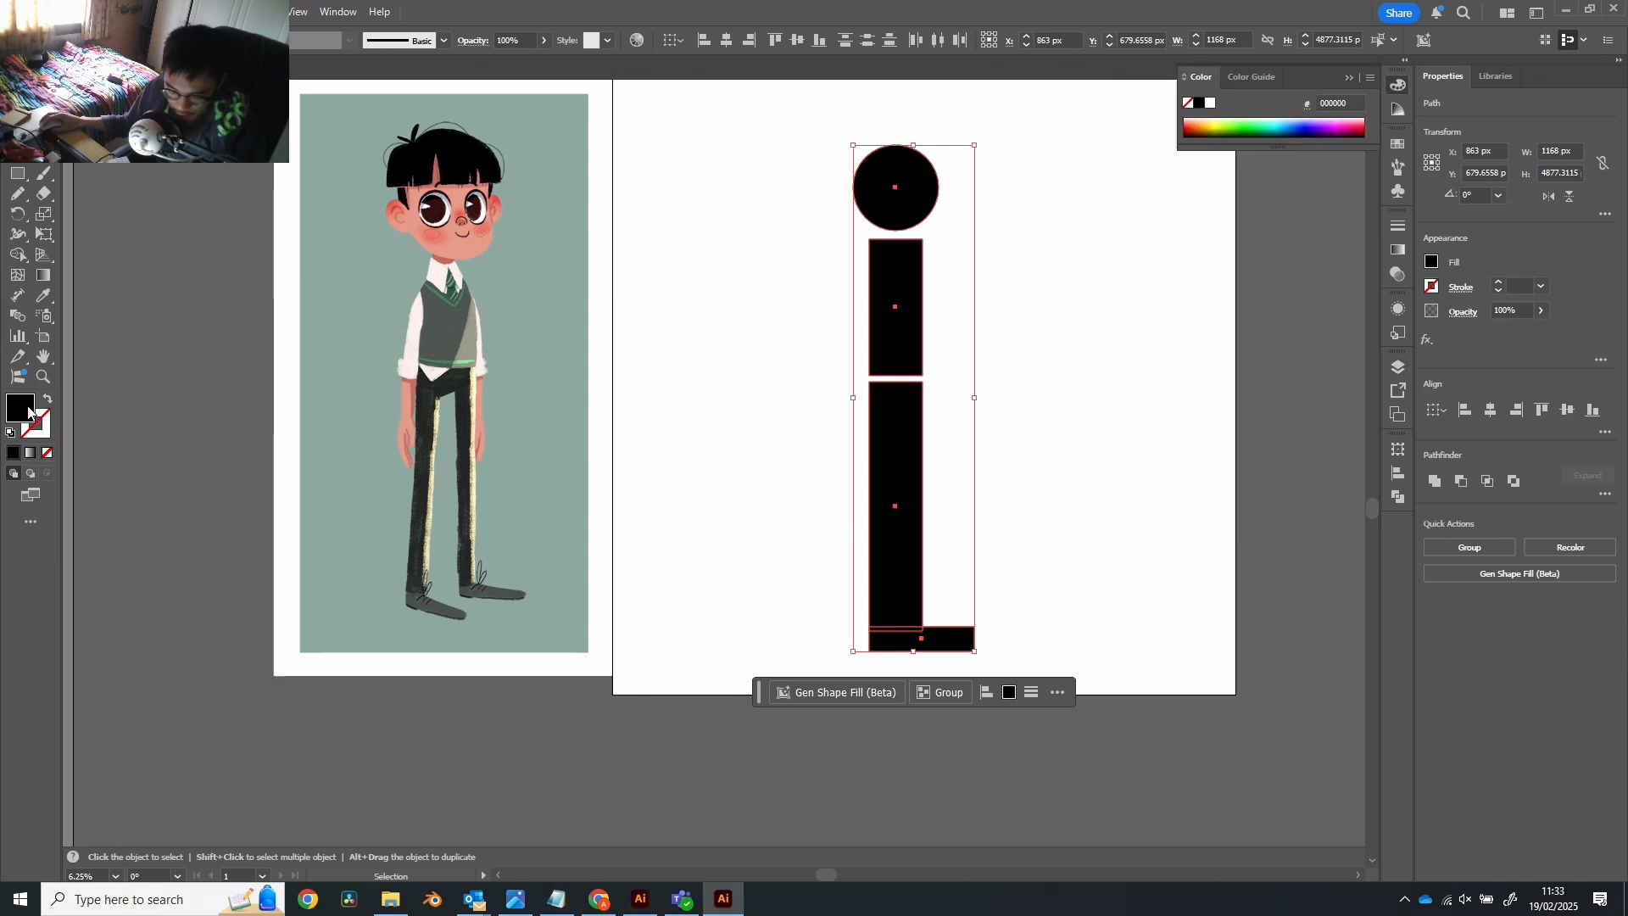
pyautogui.doubleClick(22, 415)
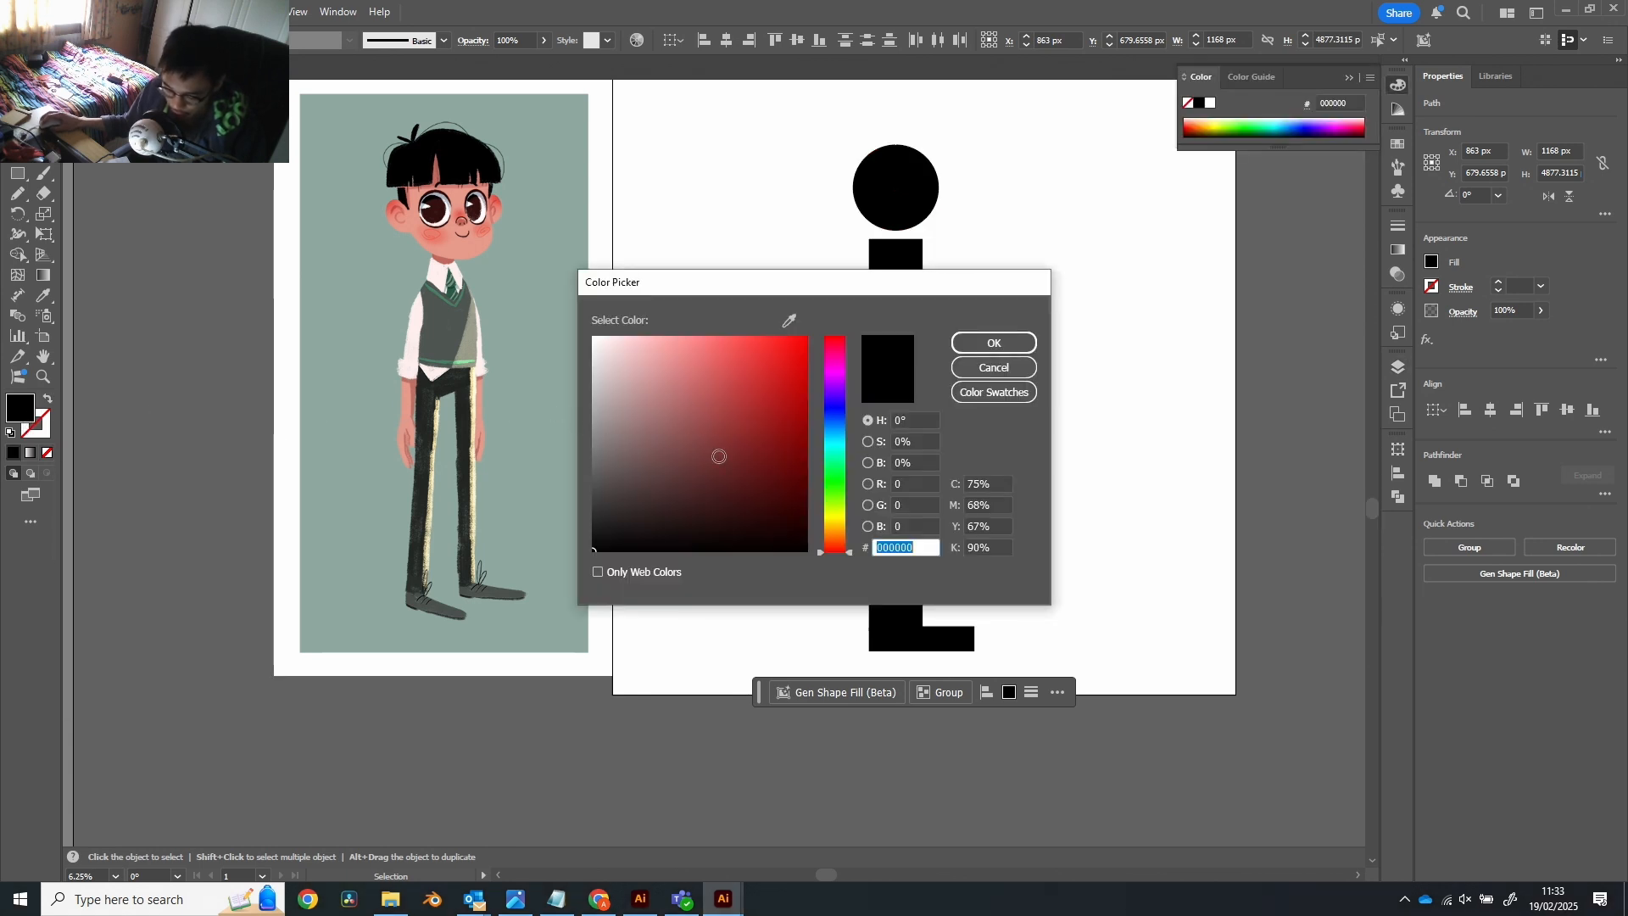
pyautogui.click(742, 440)
pyautogui.click(658, 414)
pyautogui.click(828, 449)
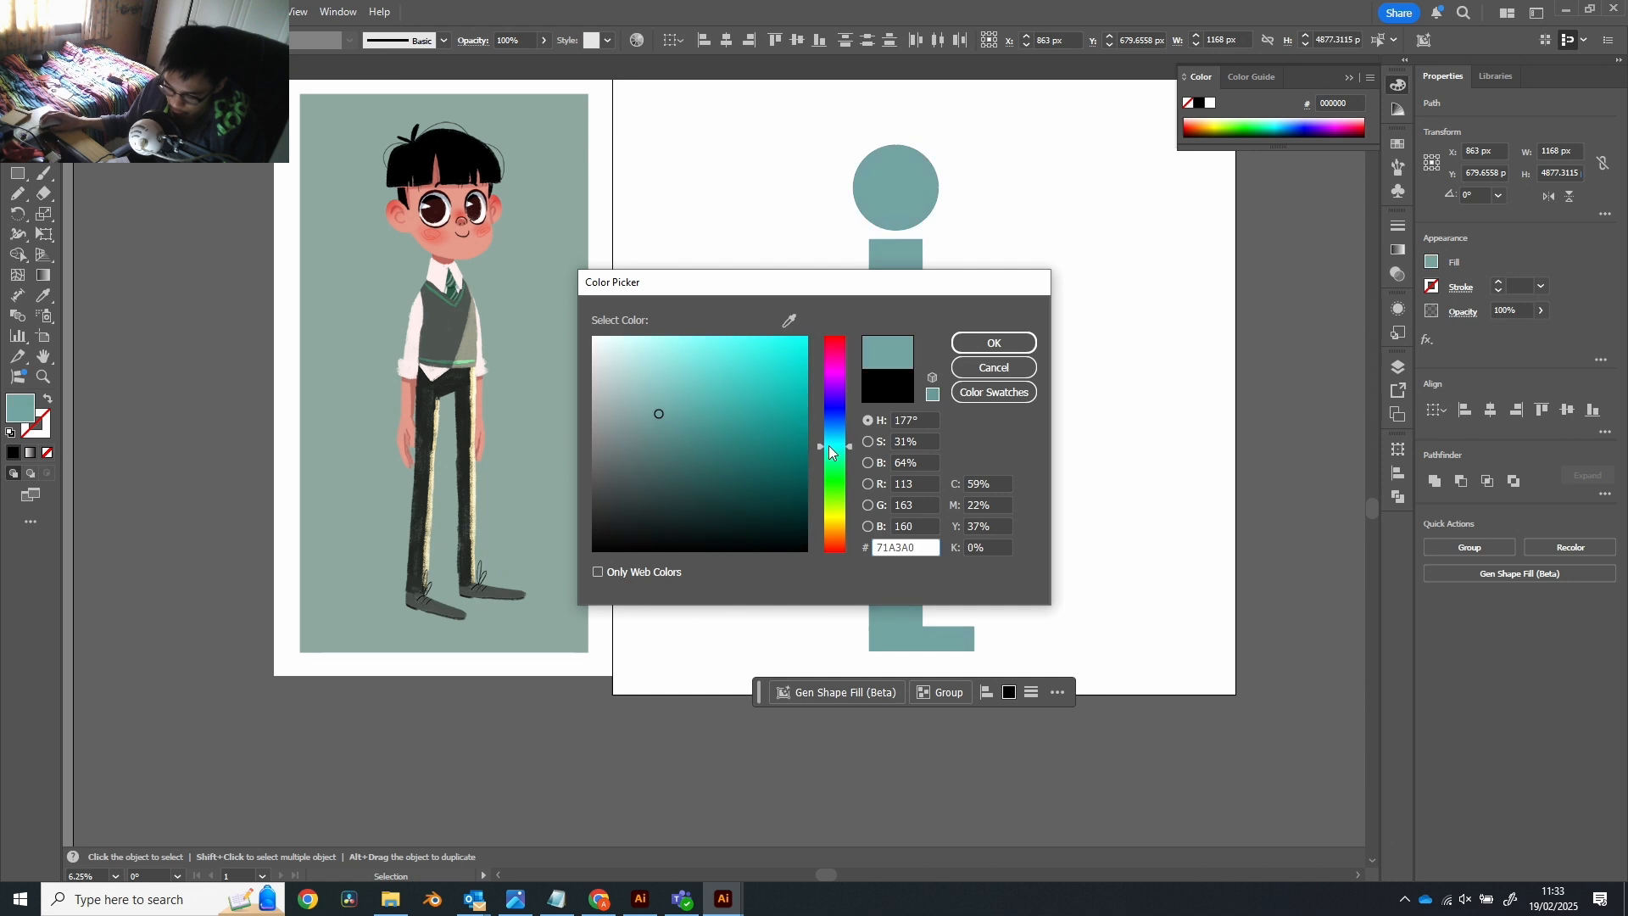
pyautogui.moveTo(827, 450); pyautogui.dragTo(831, 442)
pyautogui.moveTo(696, 405); pyautogui.dragTo(689, 347)
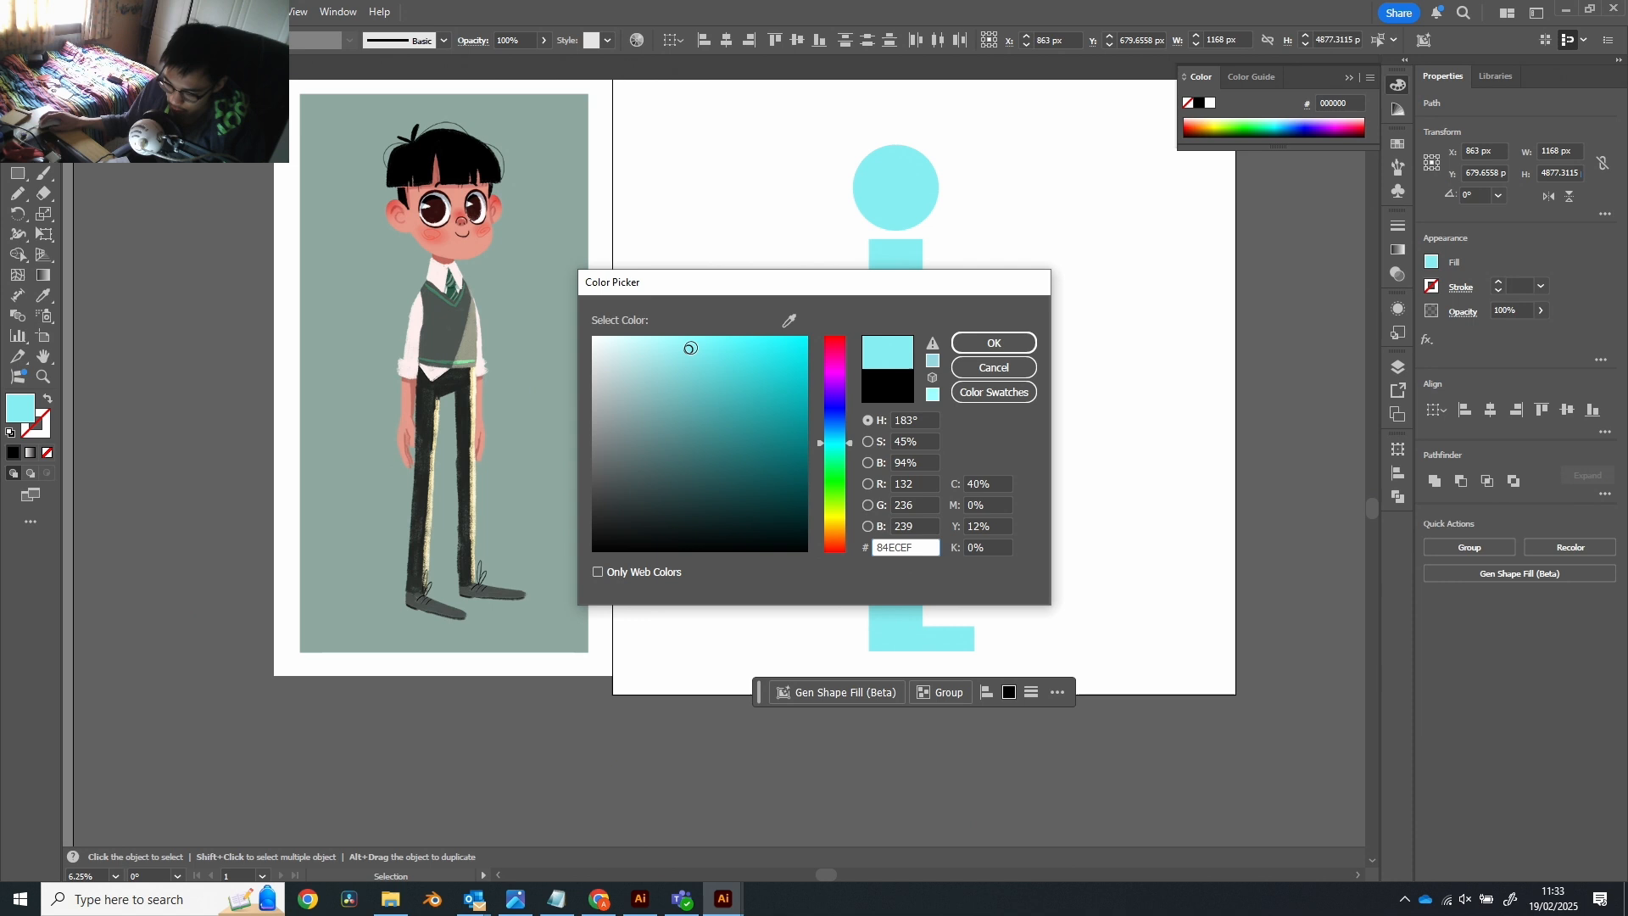
pyautogui.click(987, 343)
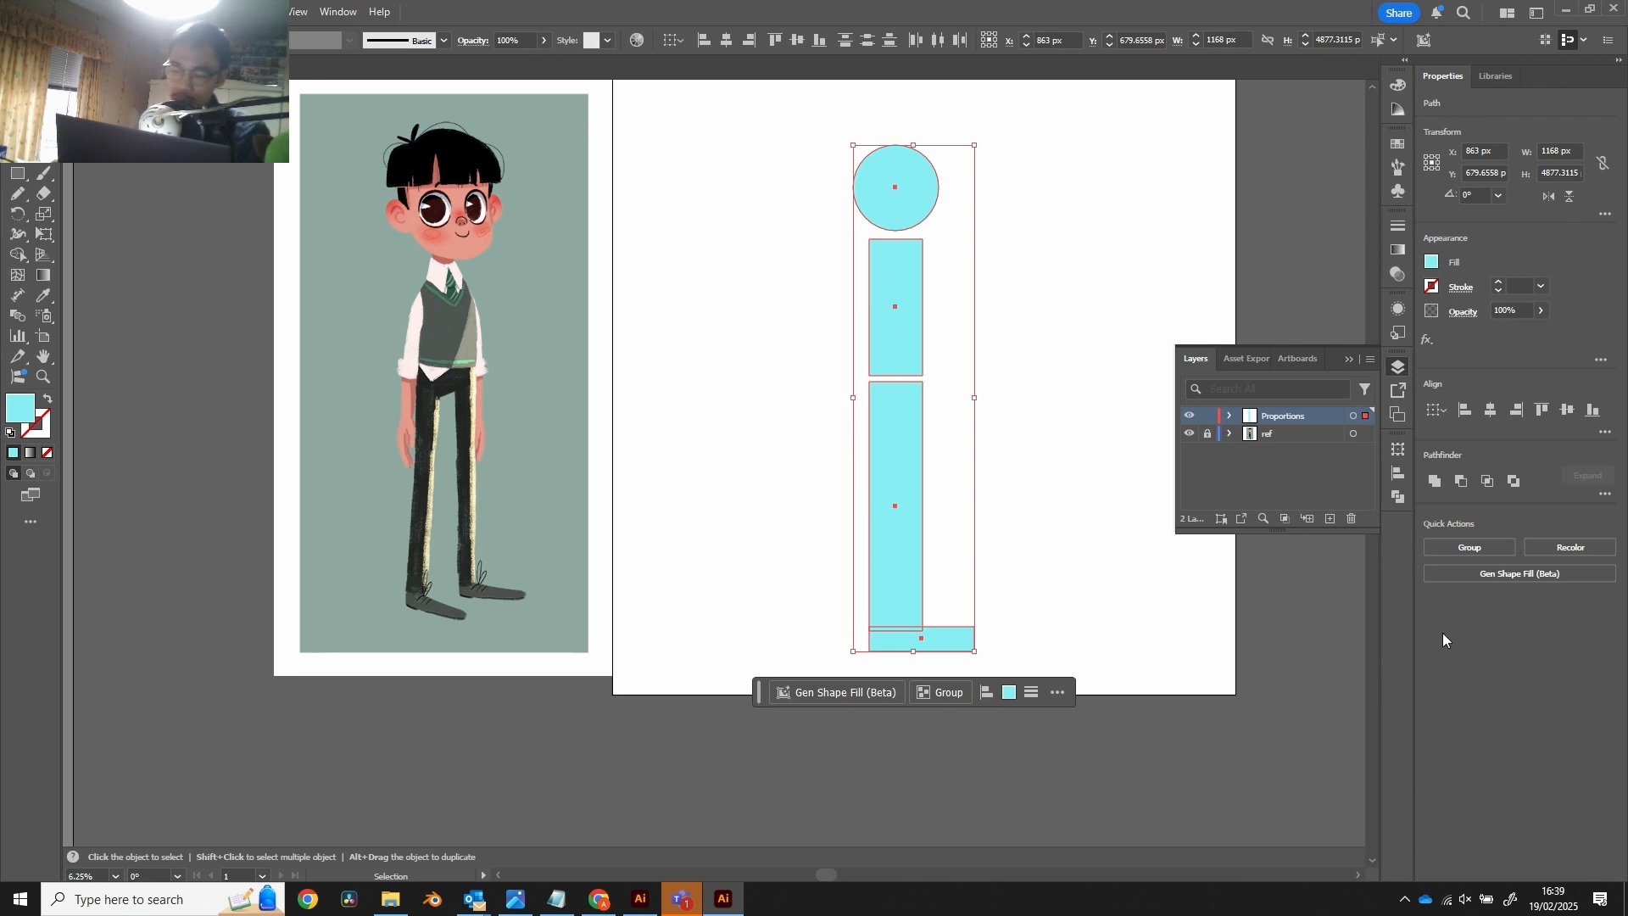
# Step: Add a new layer above the Proportions layer, lock Proportions, and activate the Paintbrush tool
pyautogui.click(1329, 518)
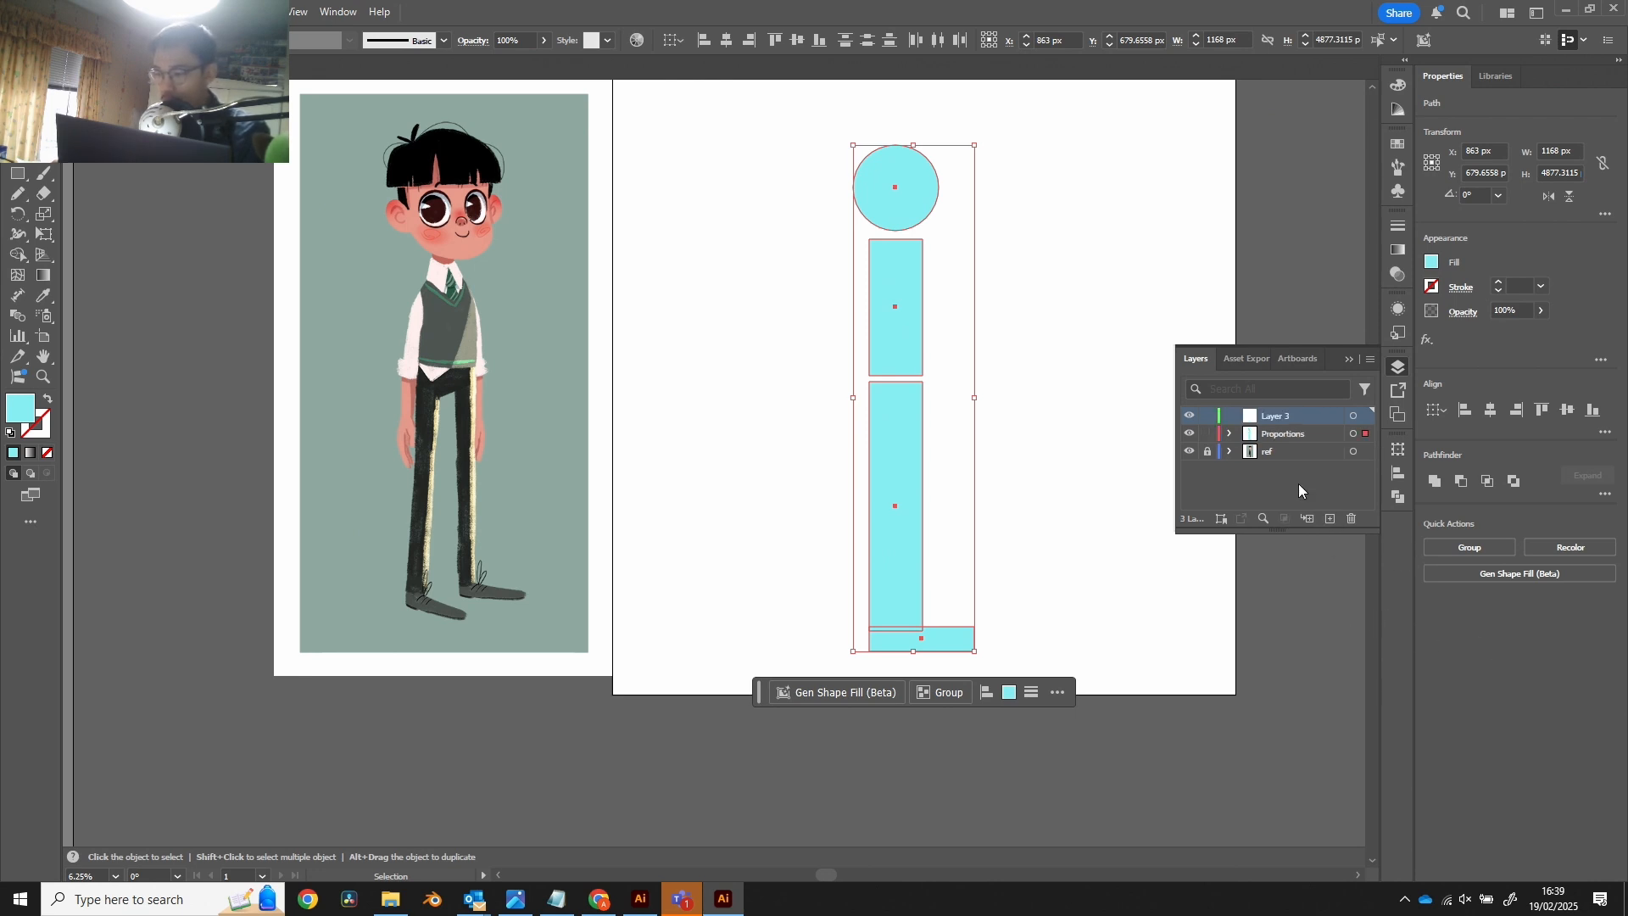
pyautogui.click(1207, 433)
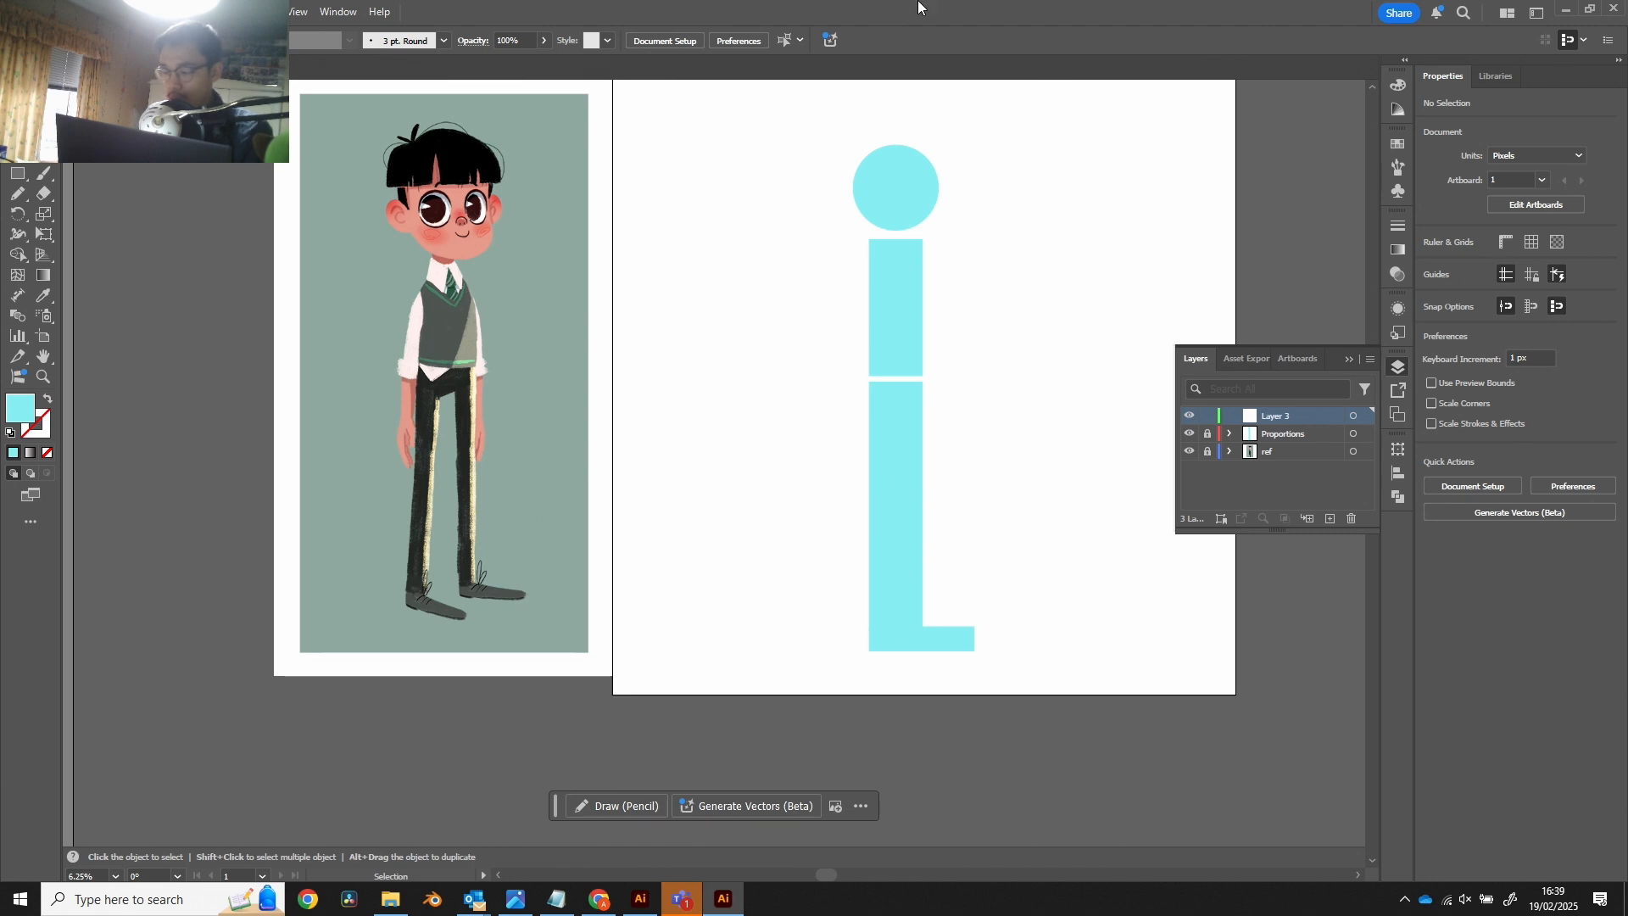
pyautogui.click(44, 174)
# Step: Try a light cyan brush stroke beside the head, undo it, and lock the Proportions layer again
pyautogui.hotkey('shift', 'x')
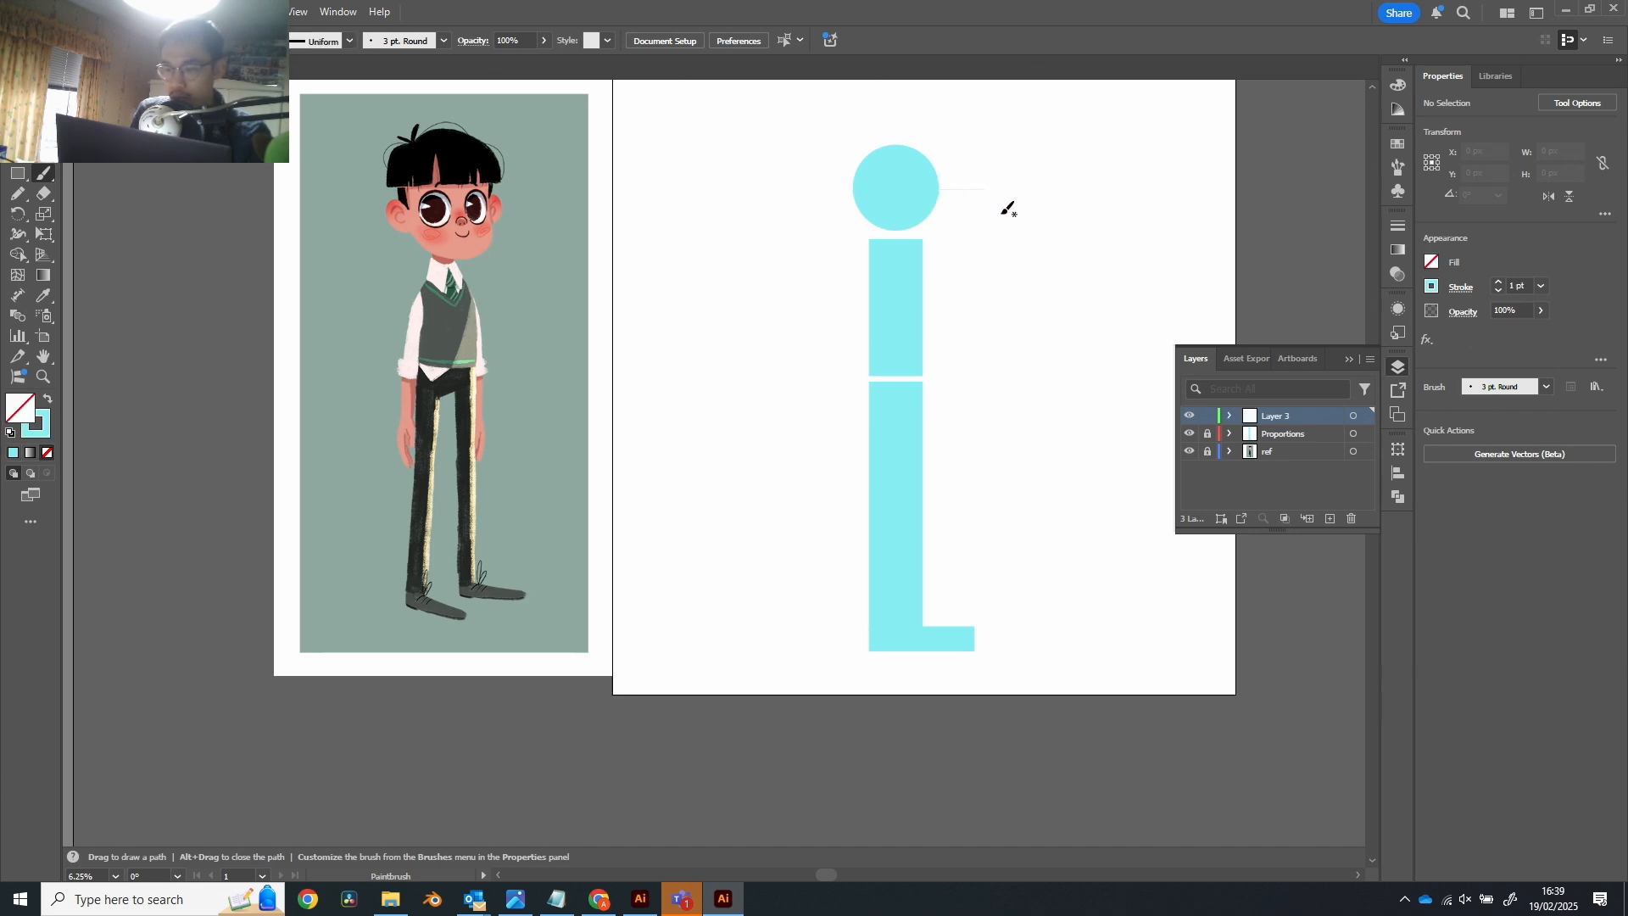
pyautogui.press('ctrl')
pyautogui.hotkey('shift', 'x')
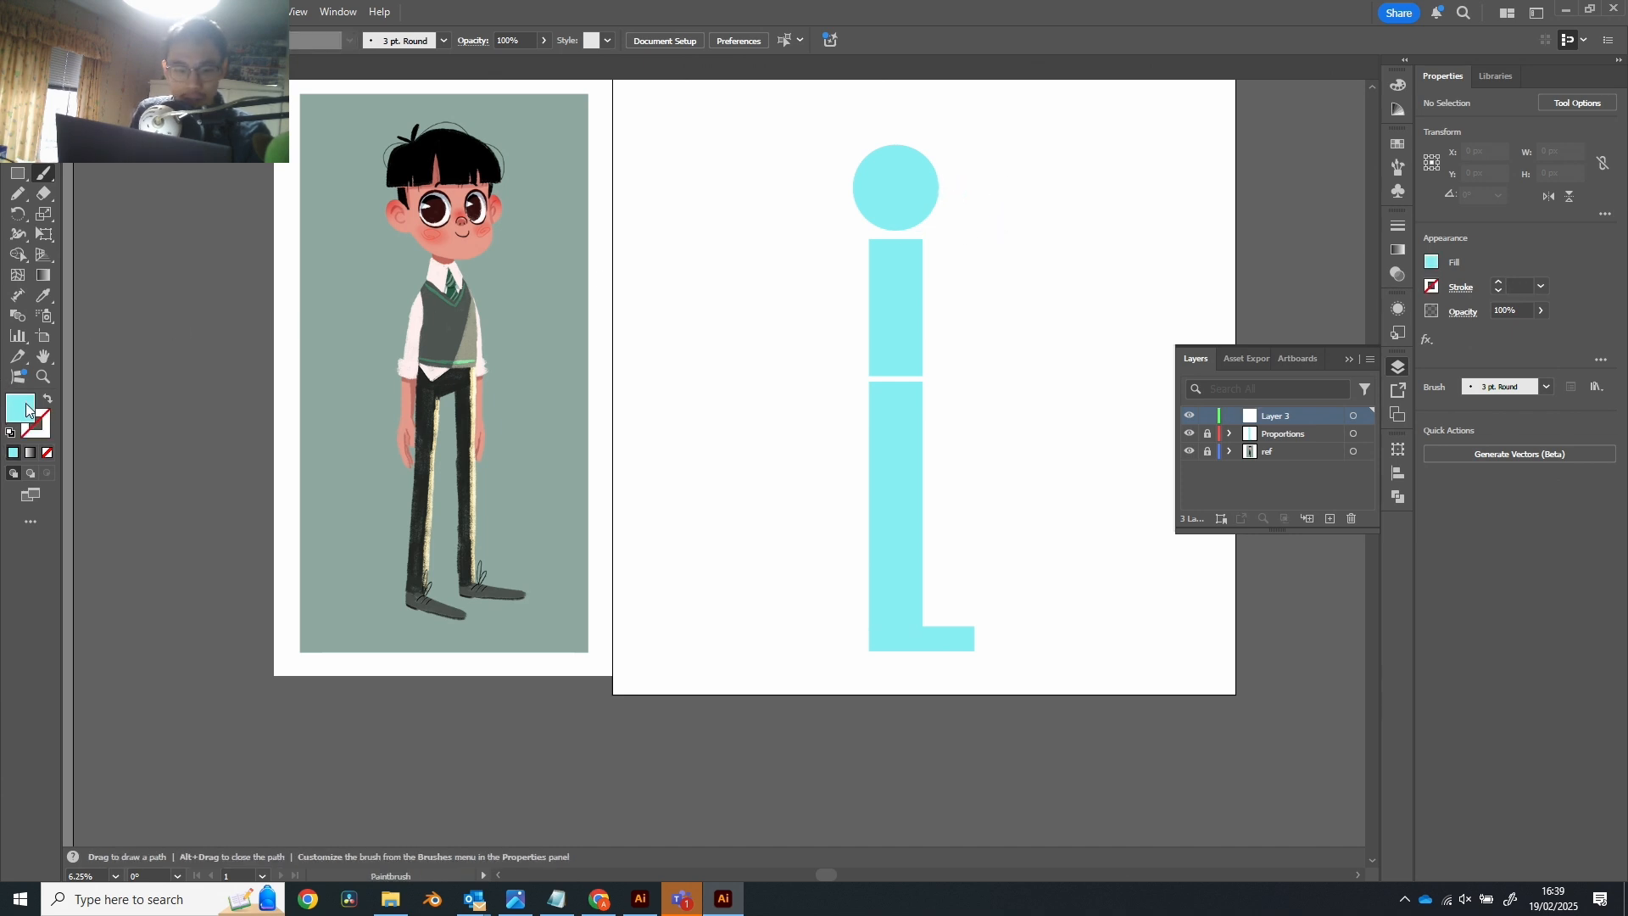
pyautogui.hotkey('ctrl', 'z')
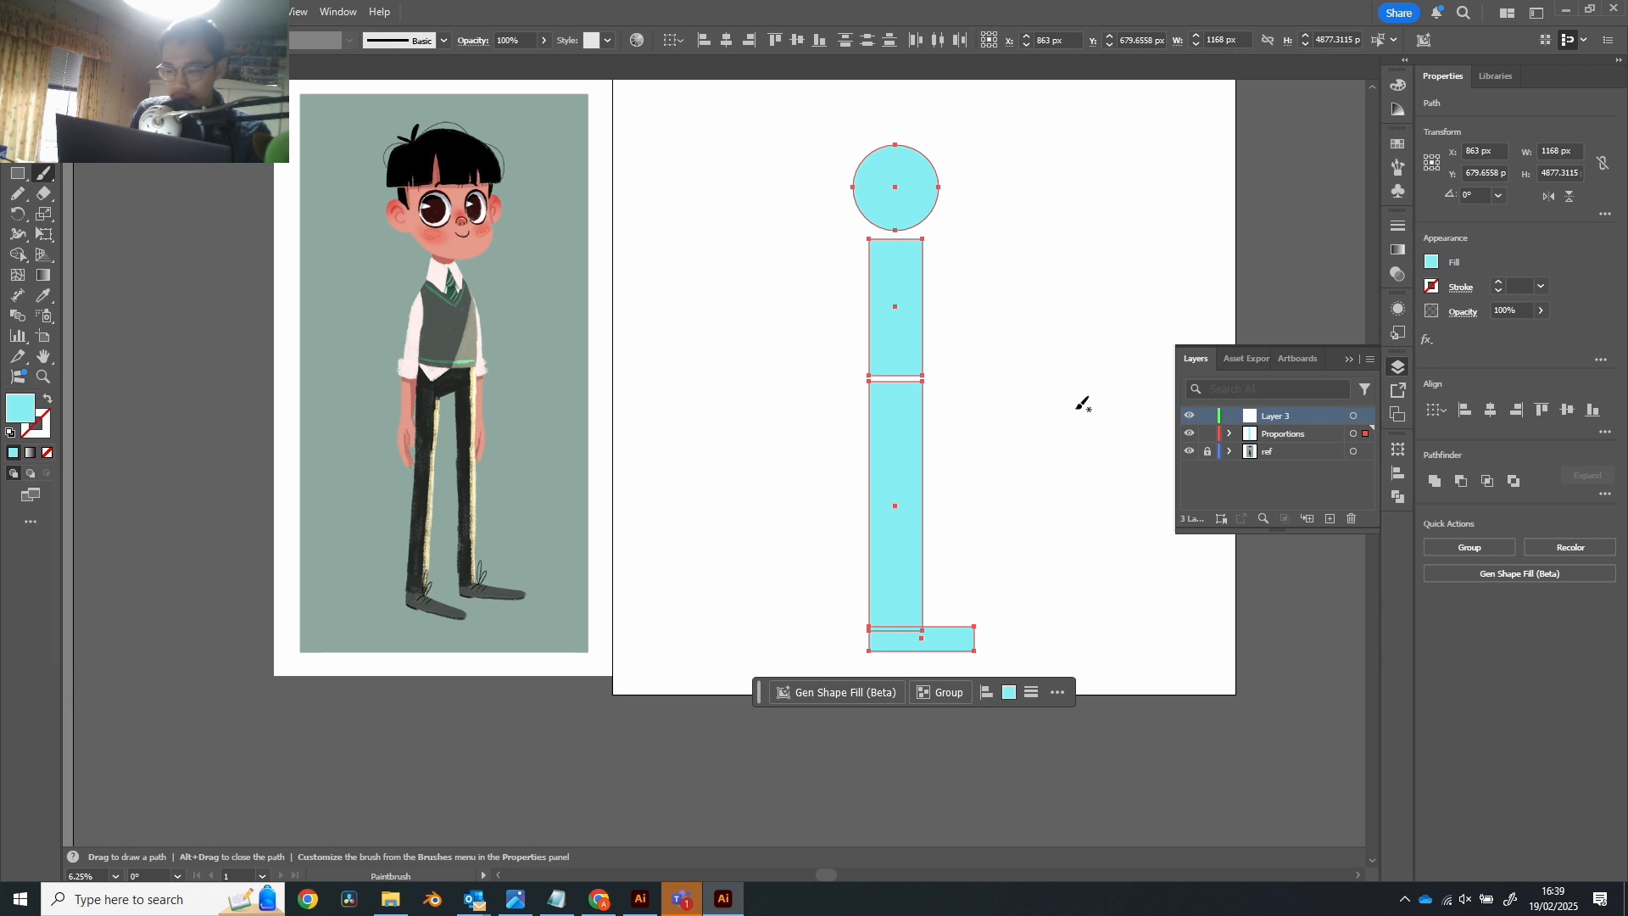
pyautogui.click(1207, 434)
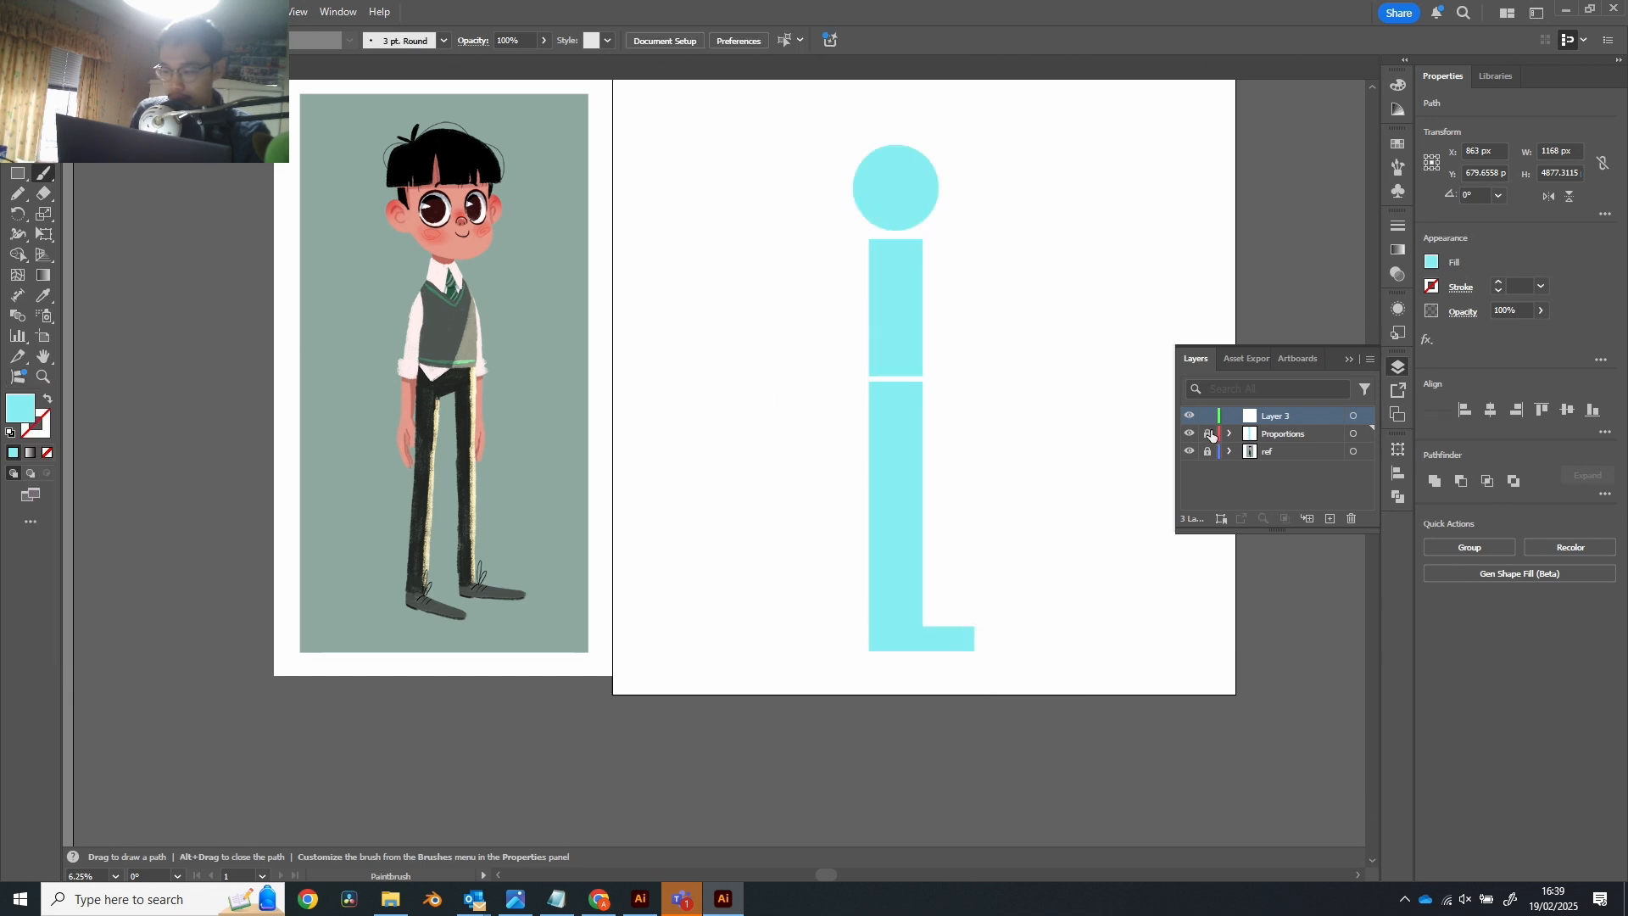
# Step: Sketch the head outline, pointed nose and spiky hair over the circle with the 3 pt. Round brush in black
pyautogui.doubleClick(23, 420)
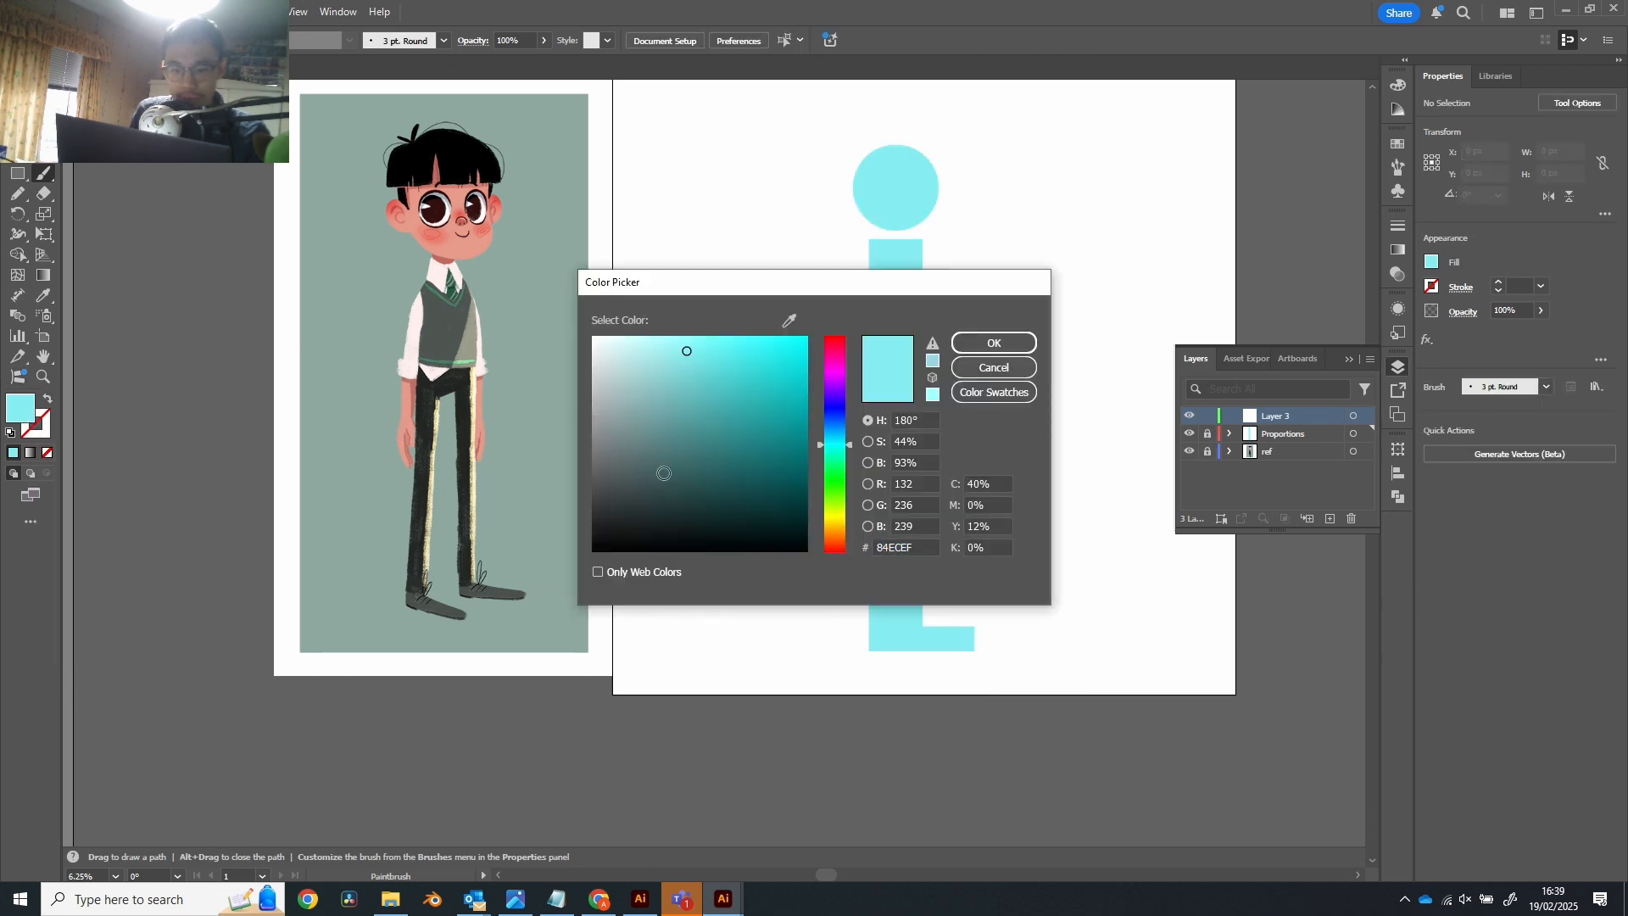
pyautogui.moveTo(664, 473); pyautogui.dragTo(513, 582)
pyautogui.click(994, 343)
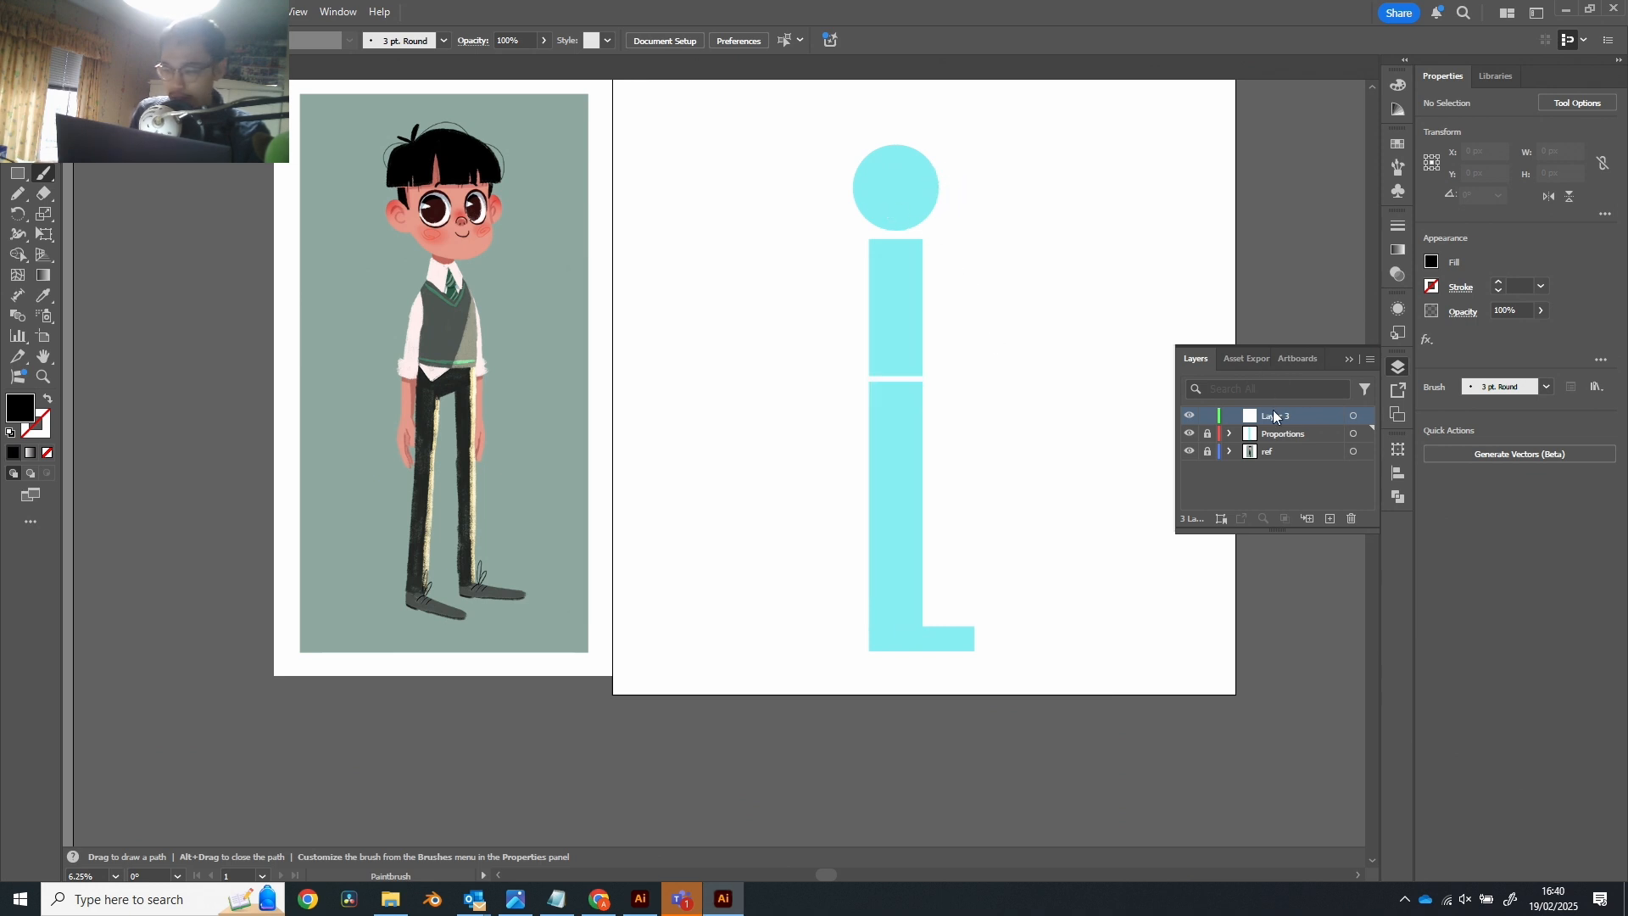
pyautogui.moveTo(922, 197); pyautogui.dragTo(960, 196)
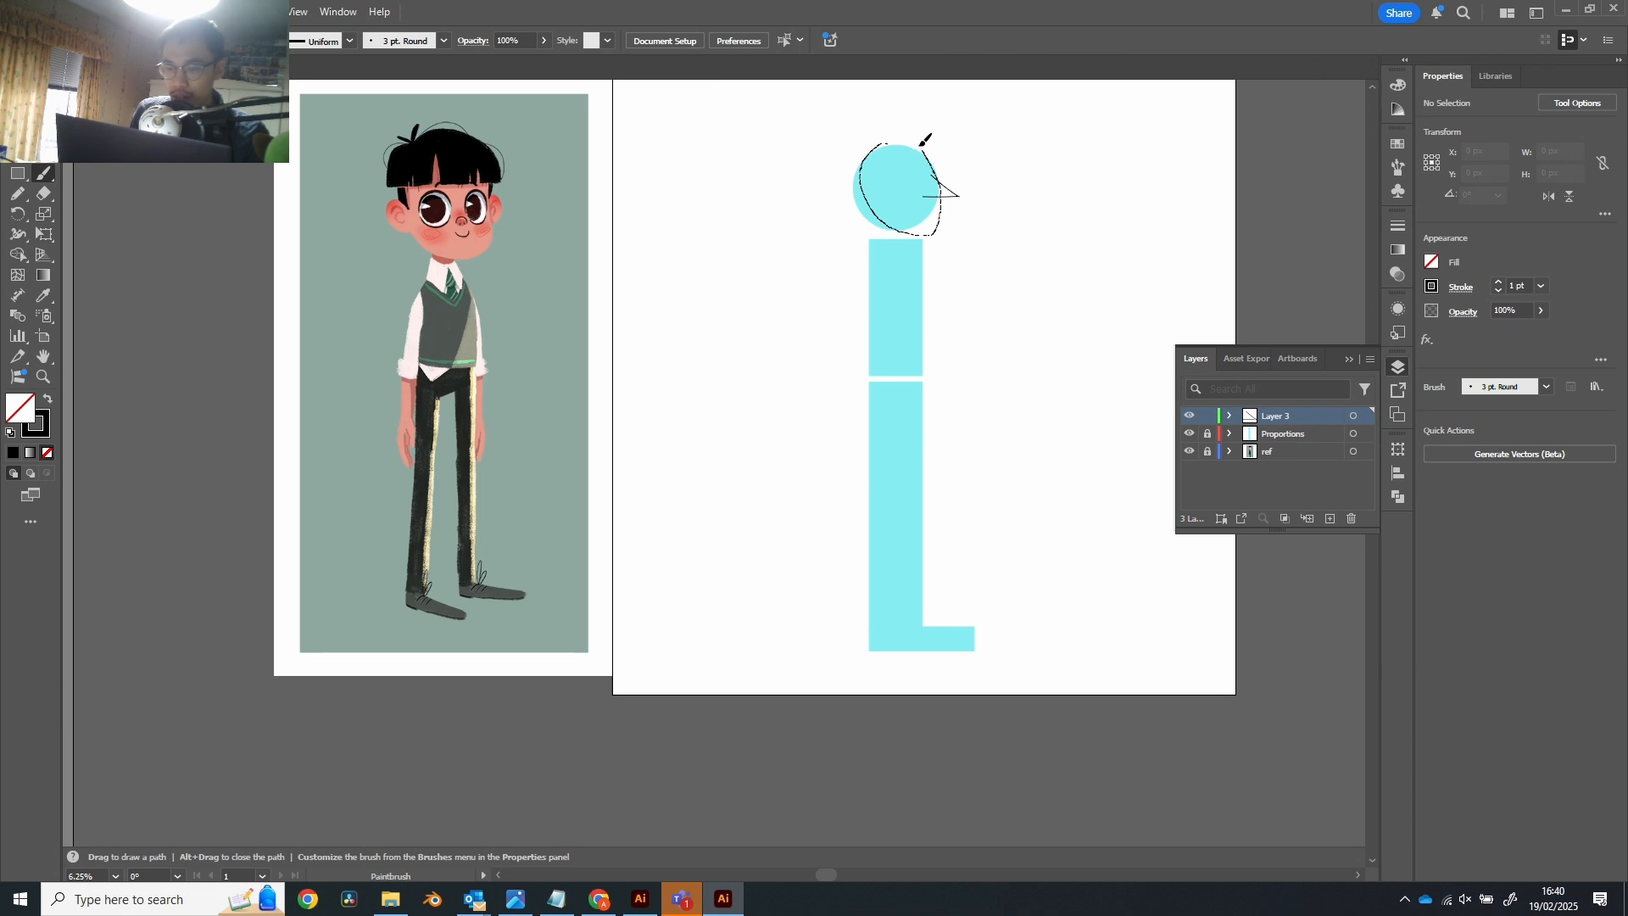
pyautogui.moveTo(881, 144); pyautogui.dragTo(882, 143)
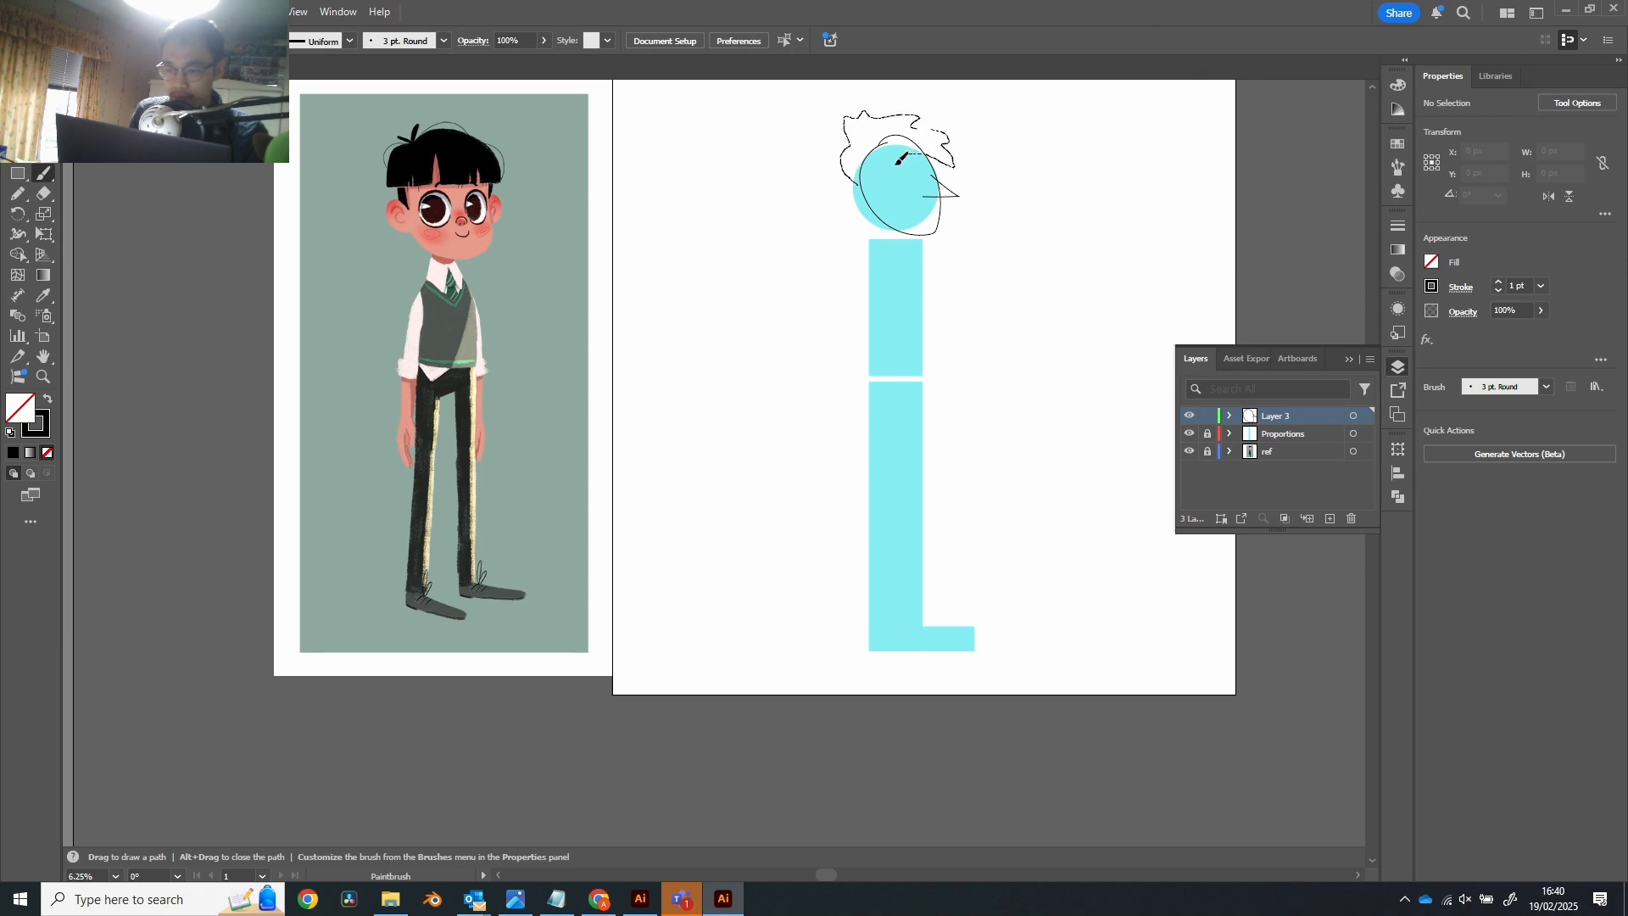
pyautogui.moveTo(877, 172); pyautogui.dragTo(878, 175)
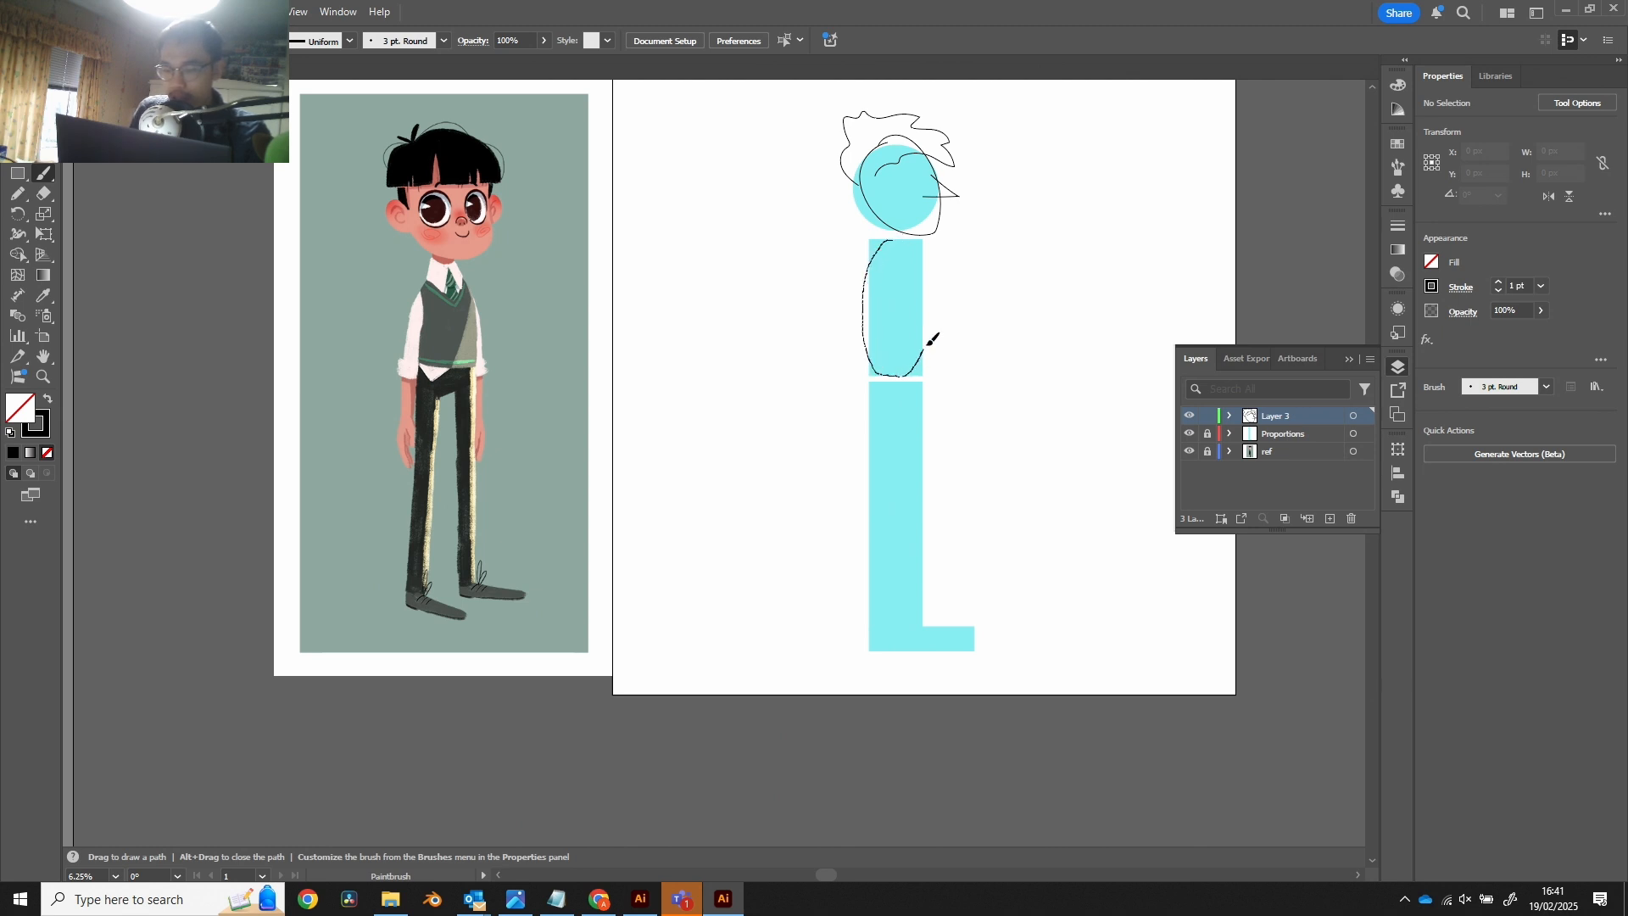
# Step: Sketch a rounded torso outline around the upper body block and draw a rectangle of about 506 by 2474 px over the leg block
pyautogui.moveTo(924, 246); pyautogui.dragTo(889, 241)
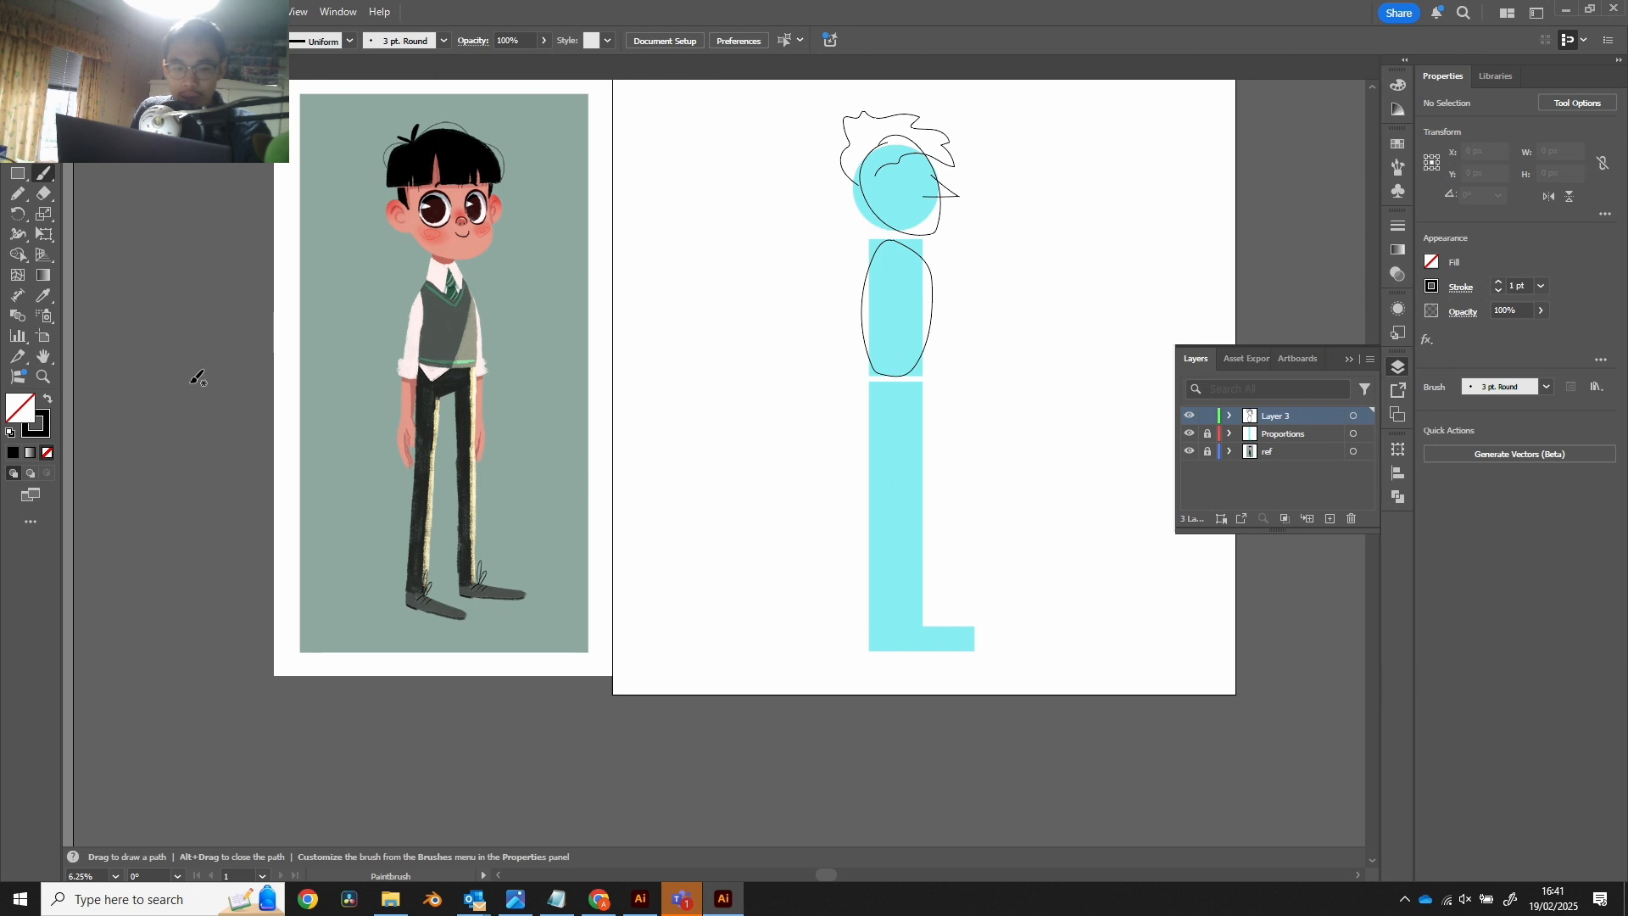
pyautogui.click(17, 173)
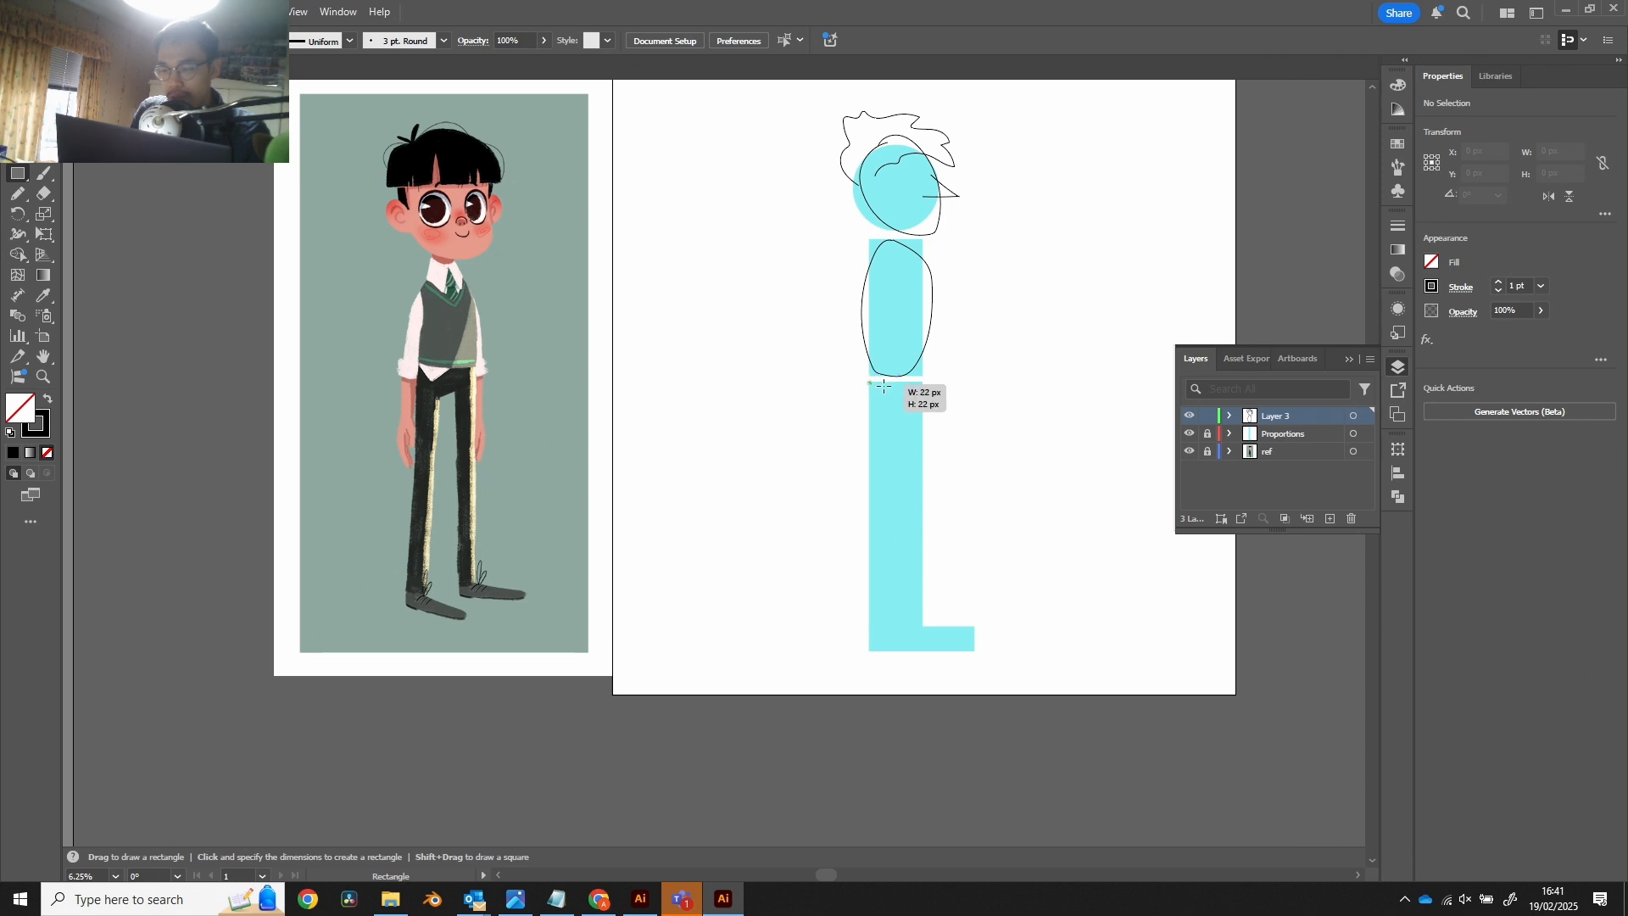
pyautogui.moveTo(869, 382)
pyautogui.mouseDown()
pyautogui.moveTo(922, 441)
pyautogui.moveTo(922, 640)
pyautogui.mouseUp()
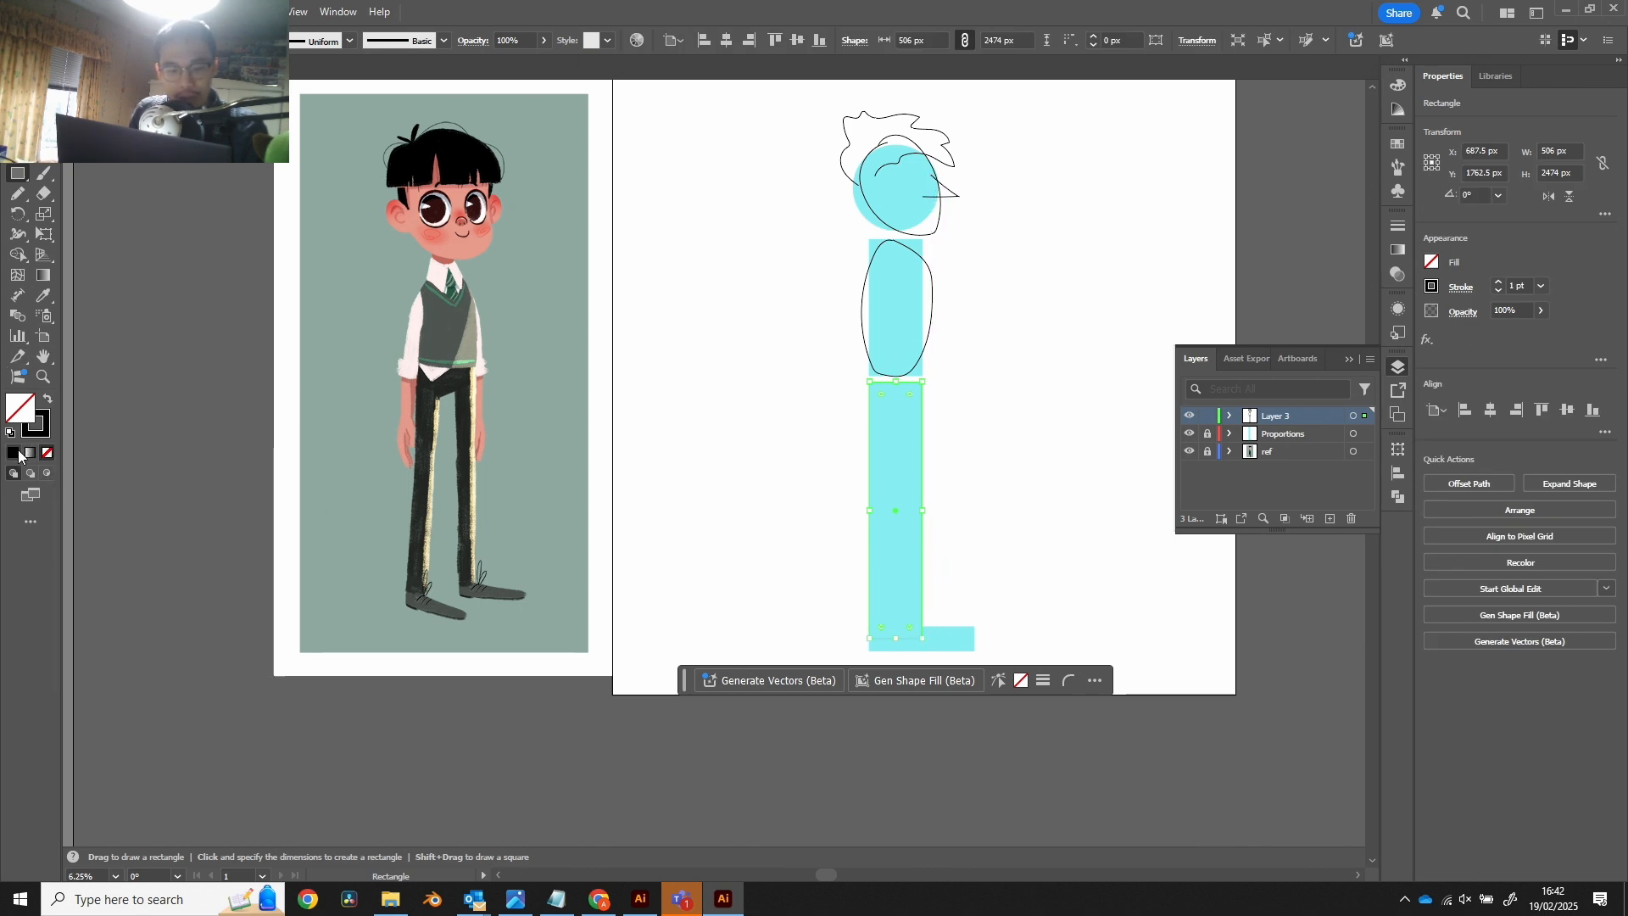
# Step: Fill the leg rectangle with black and remove its stroke
pyautogui.click(17, 454)
pyautogui.click(44, 435)
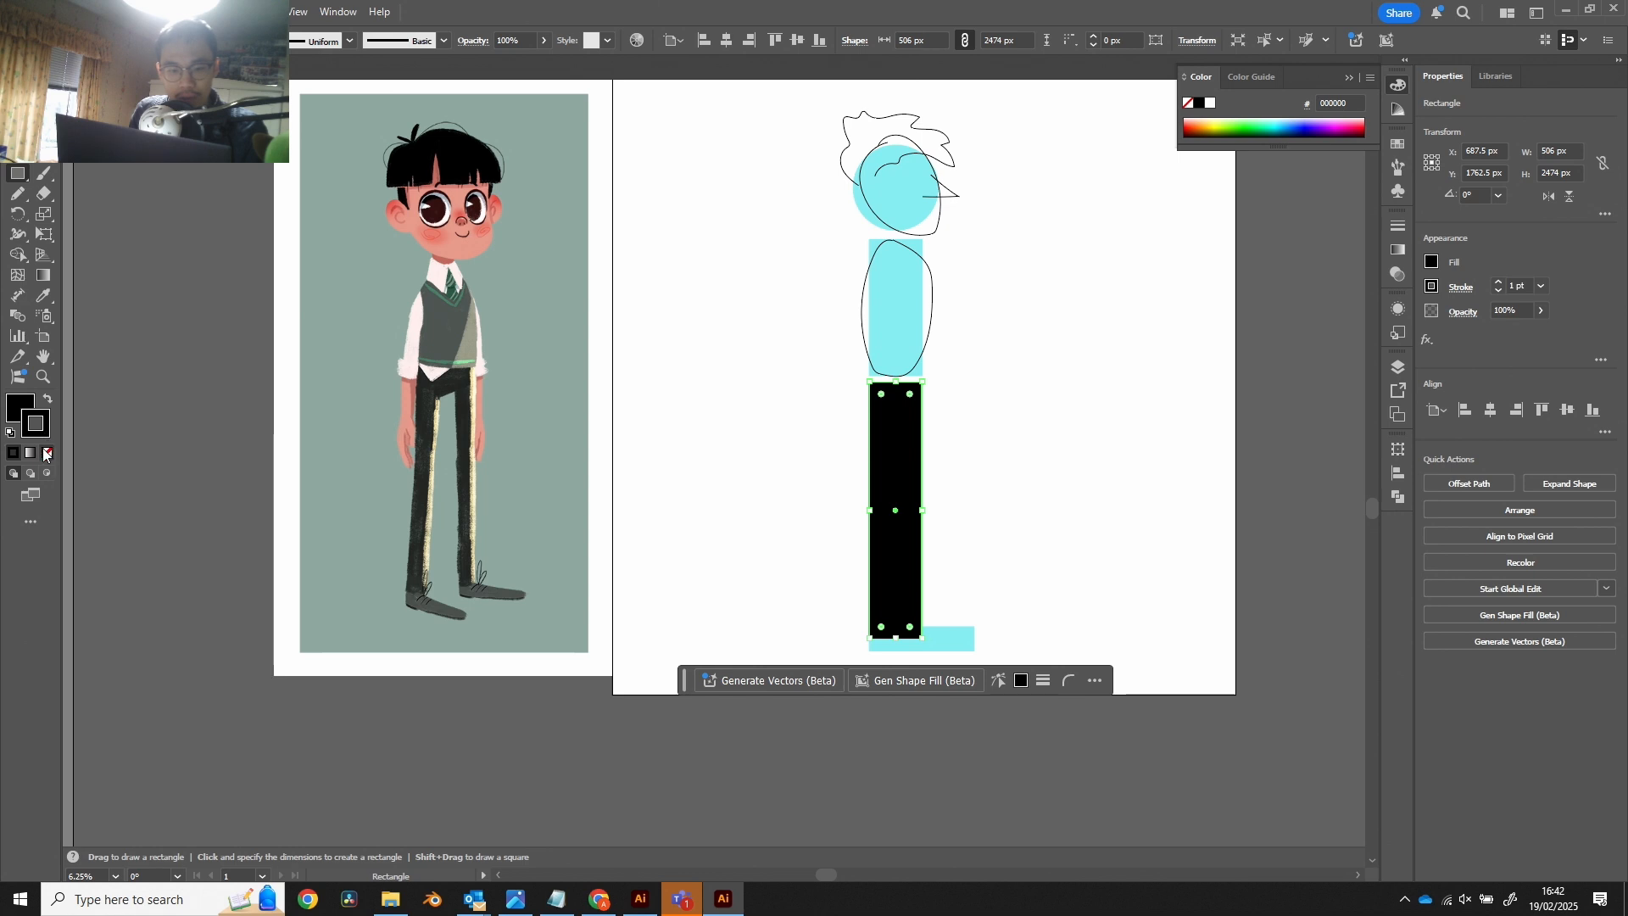
pyautogui.click(47, 451)
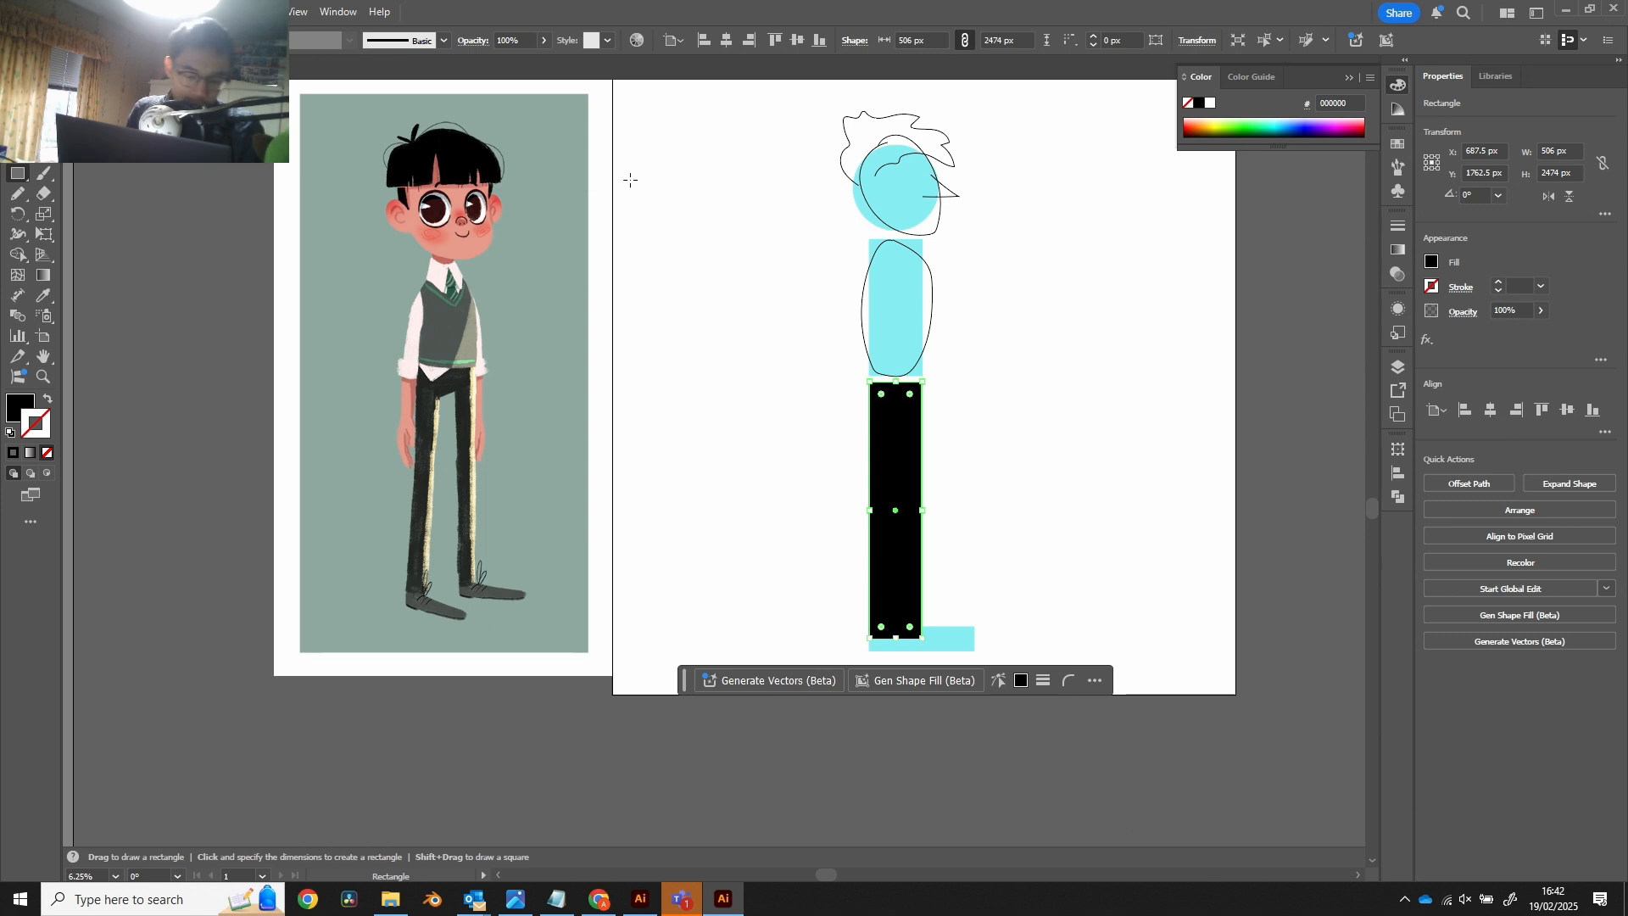
# Step: Fill the sketched hair, head, nose and torso outlines with black
pyautogui.press('v')
pyautogui.moveTo(1020, 124); pyautogui.dragTo(778, 355)
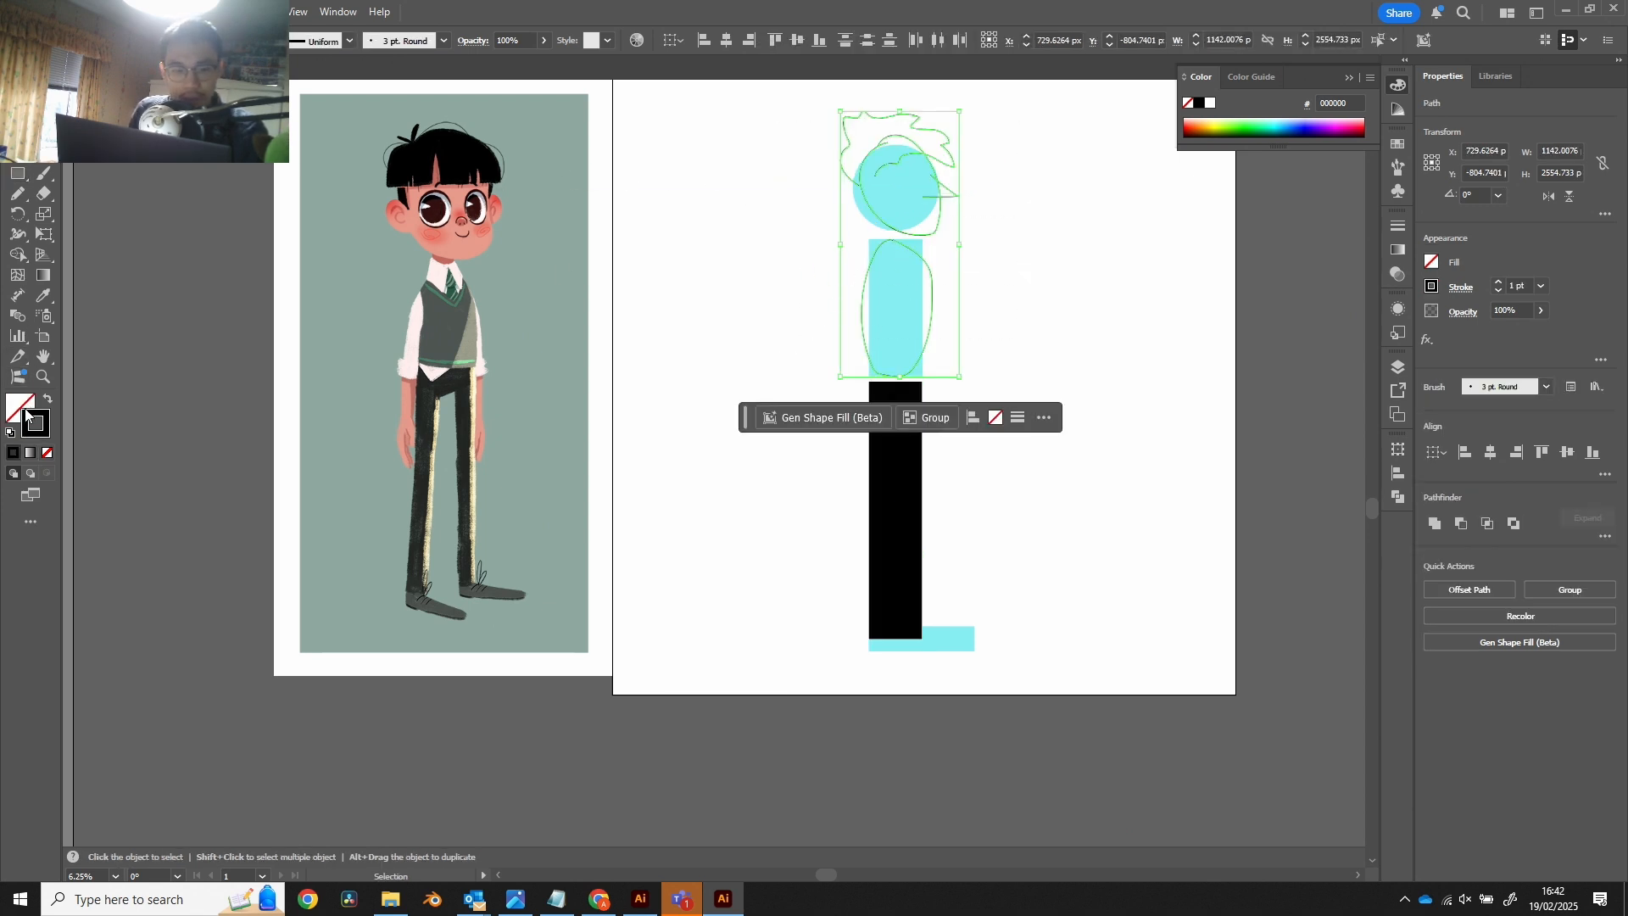
pyautogui.click(11, 454)
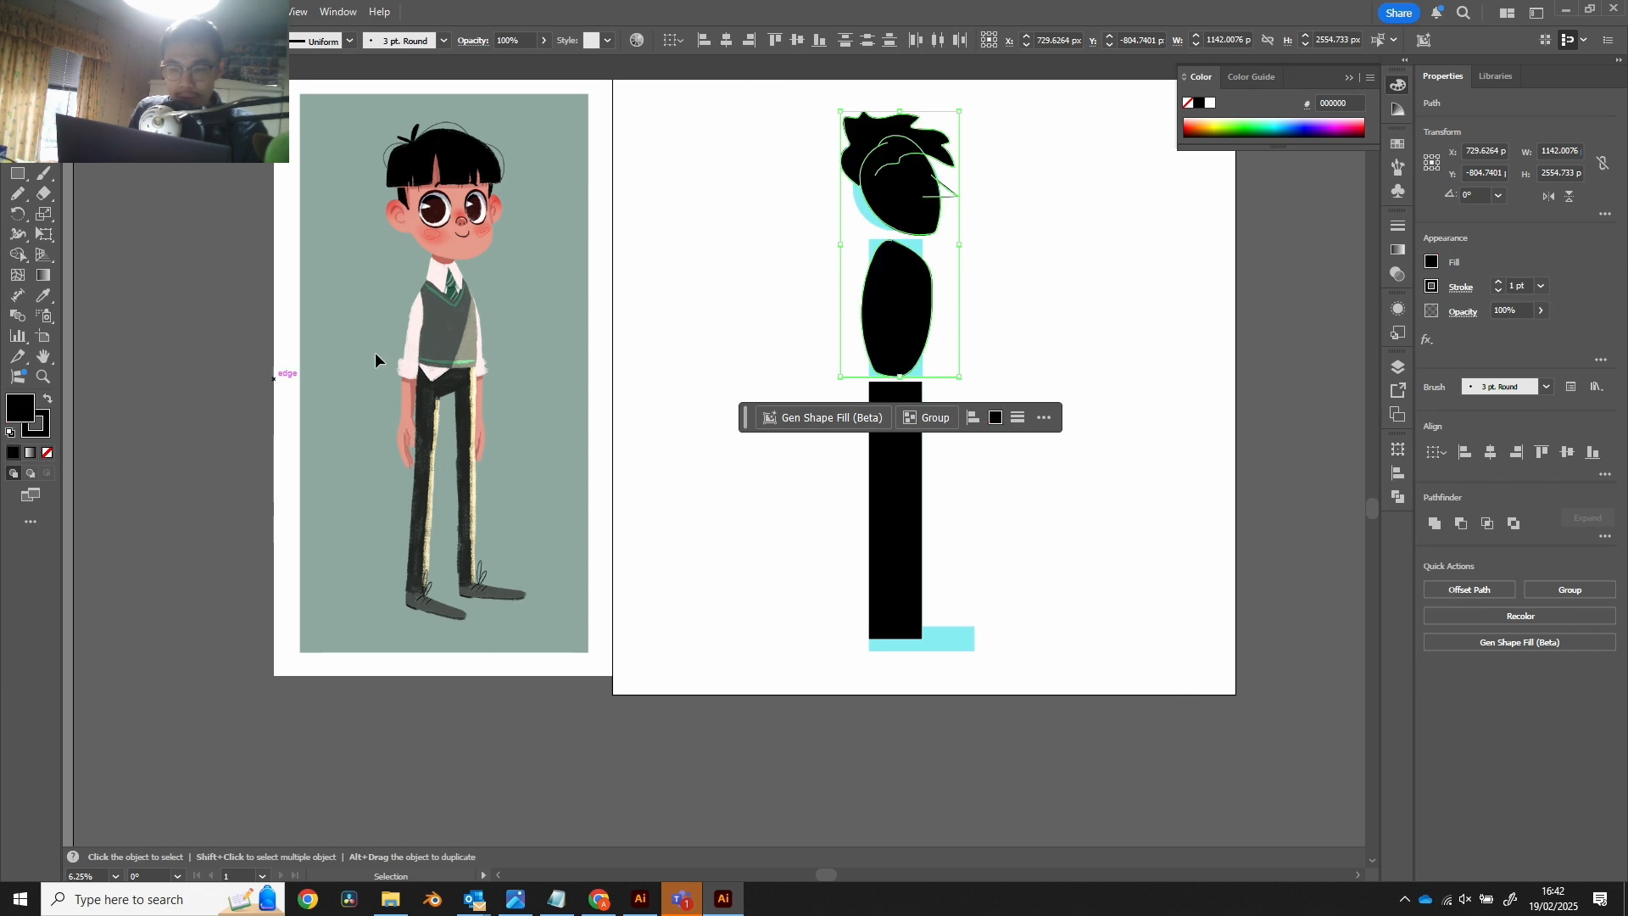
pyautogui.click(1079, 342)
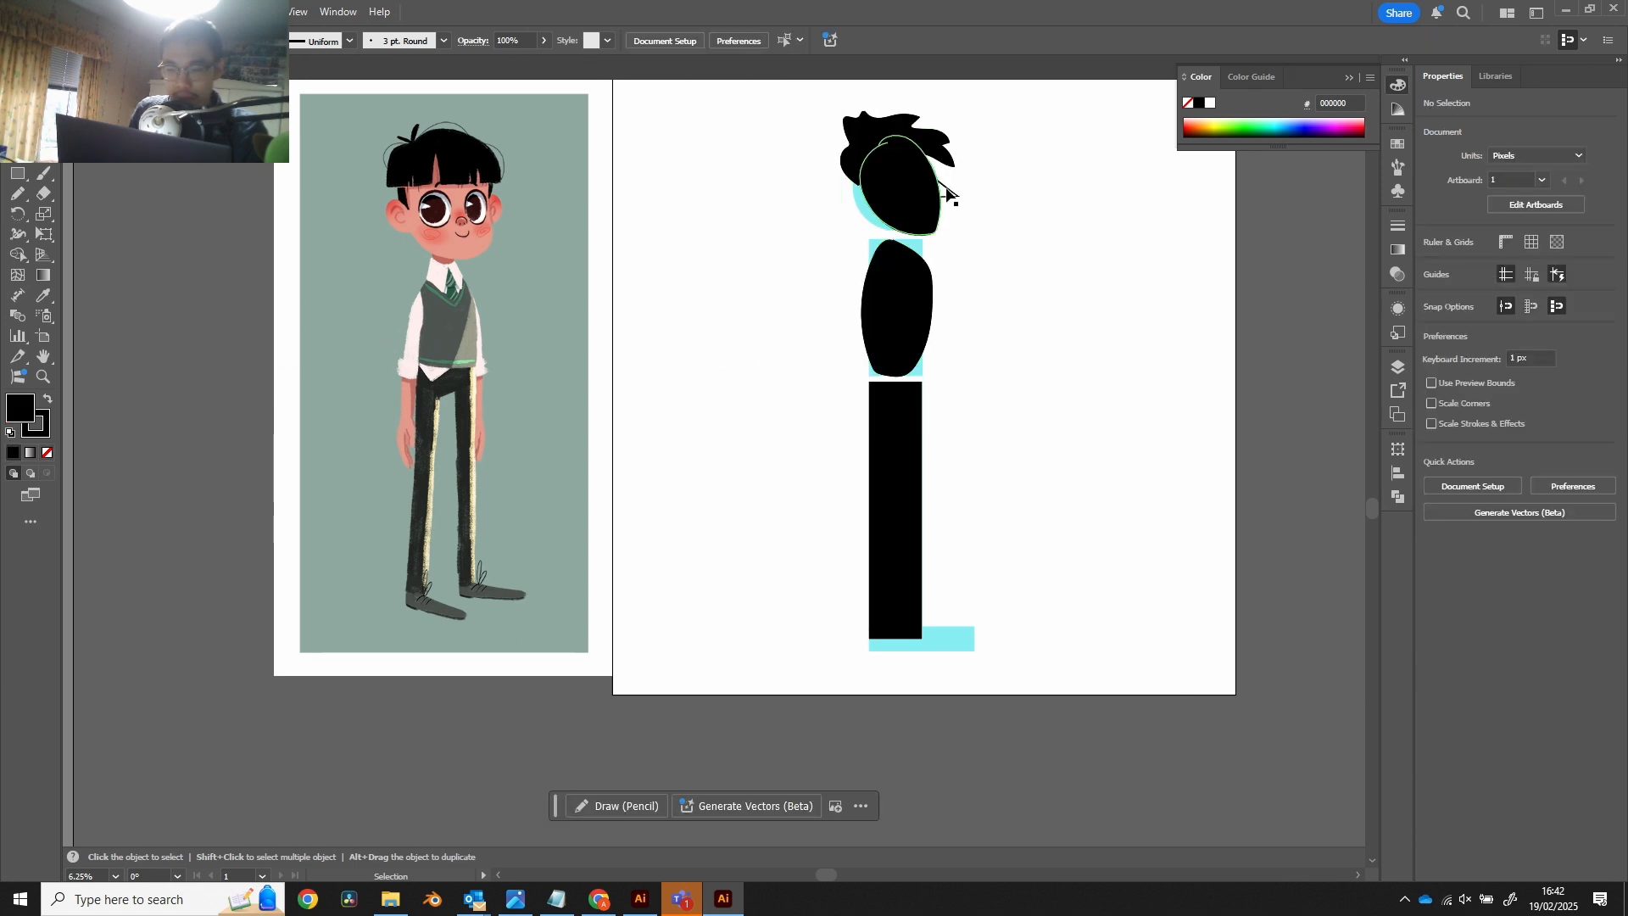
pyautogui.click(913, 228)
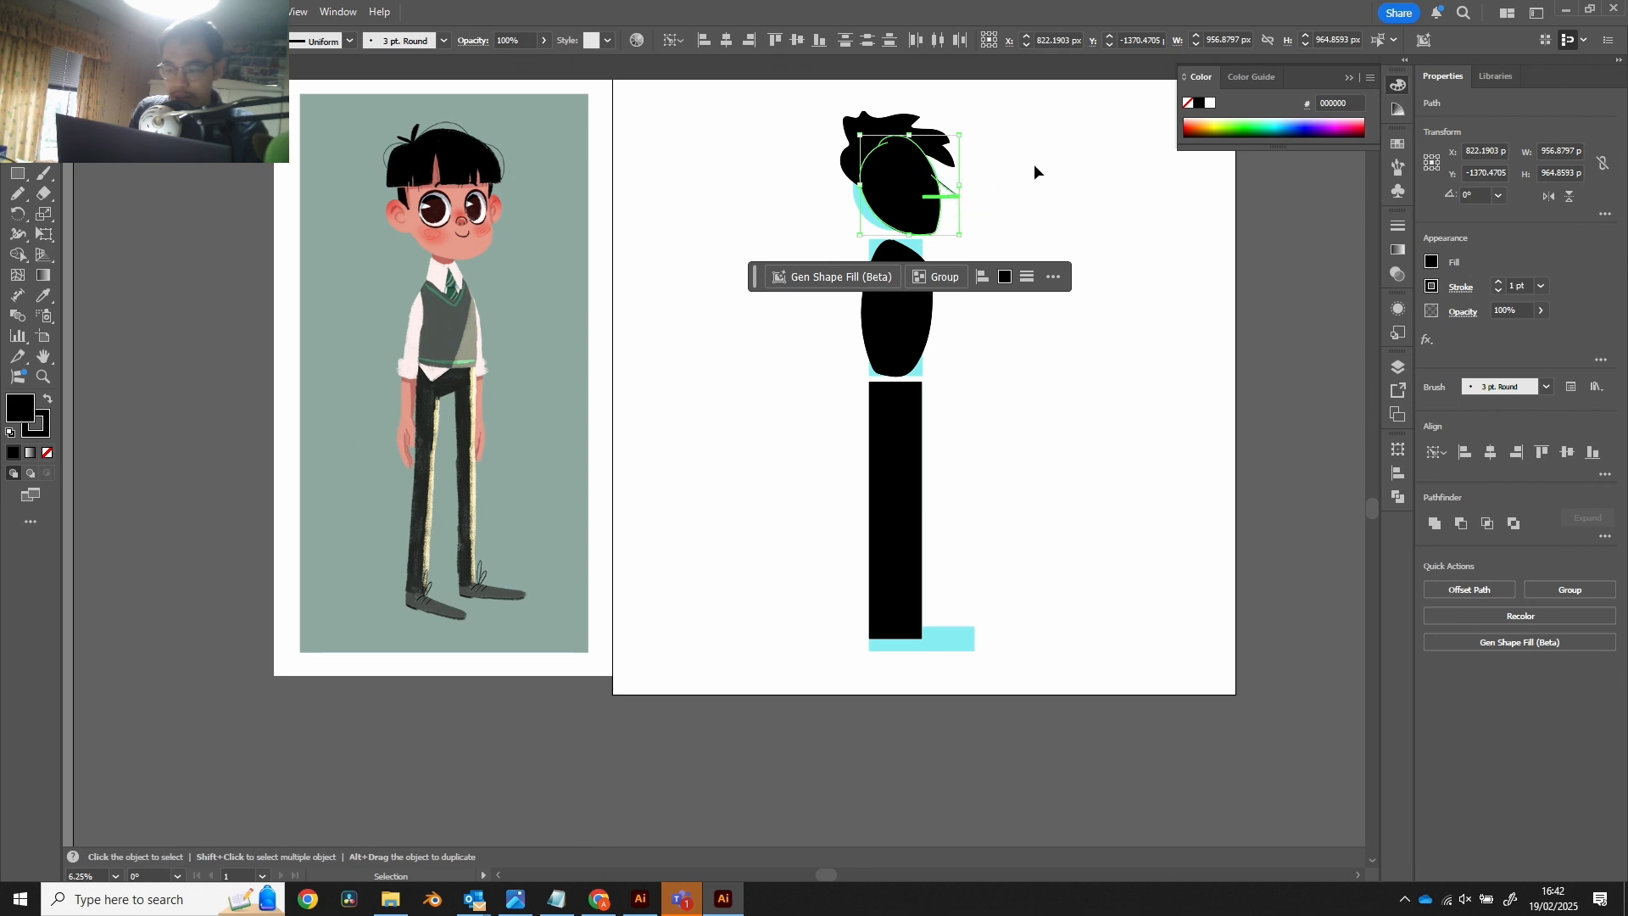
pyautogui.moveTo(940, 207); pyautogui.dragTo(941, 210)
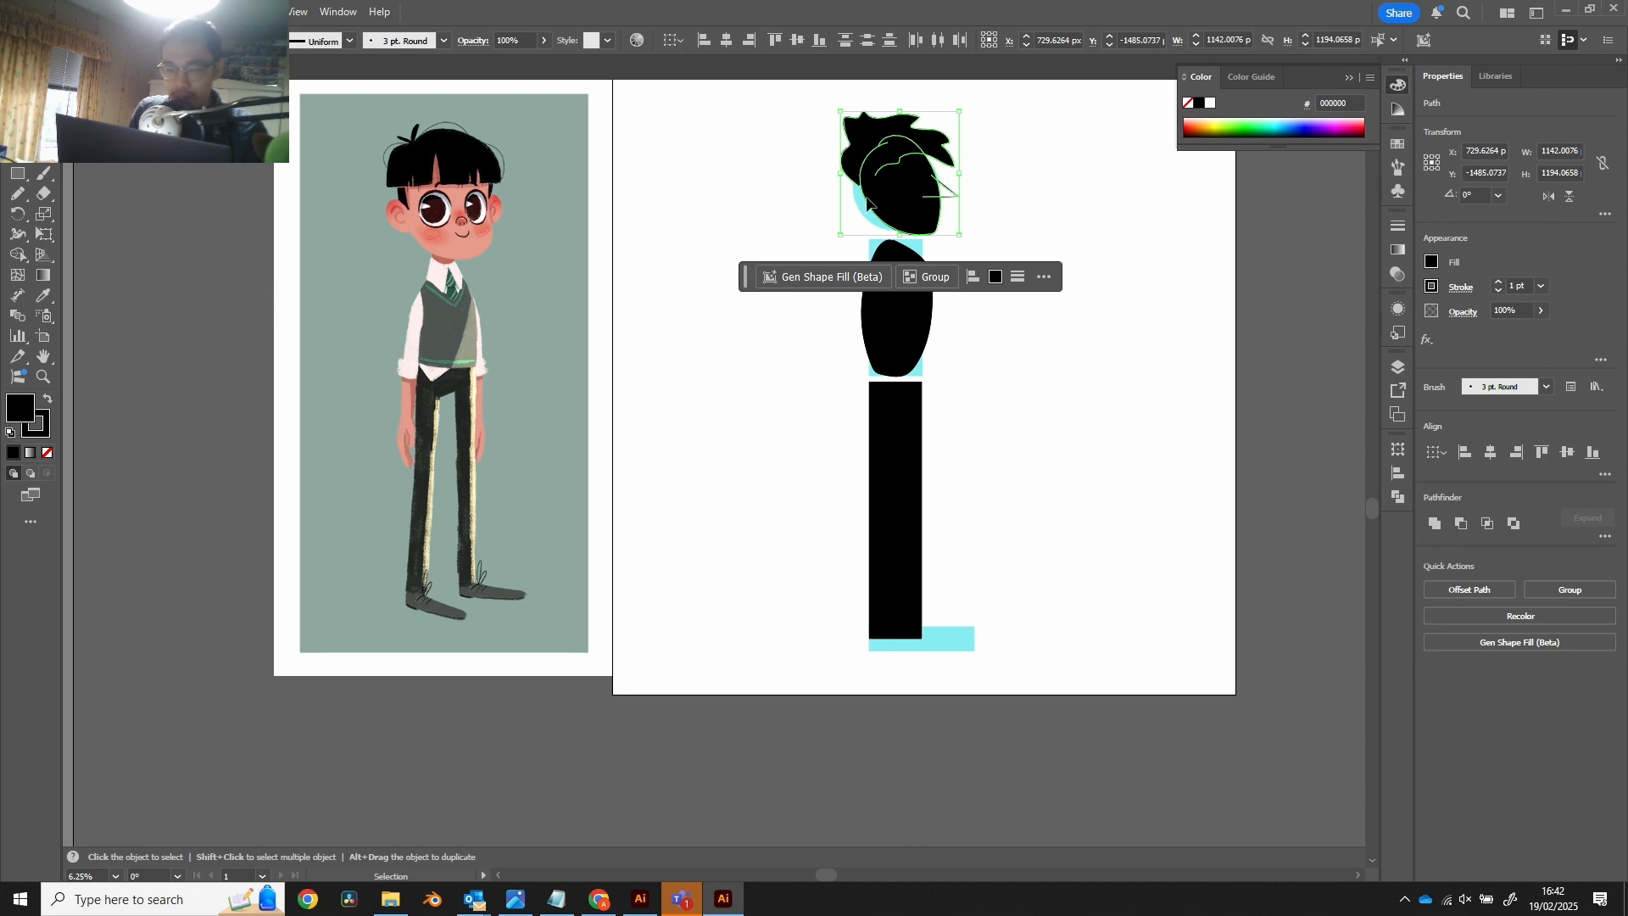
pyautogui.click(1103, 280)
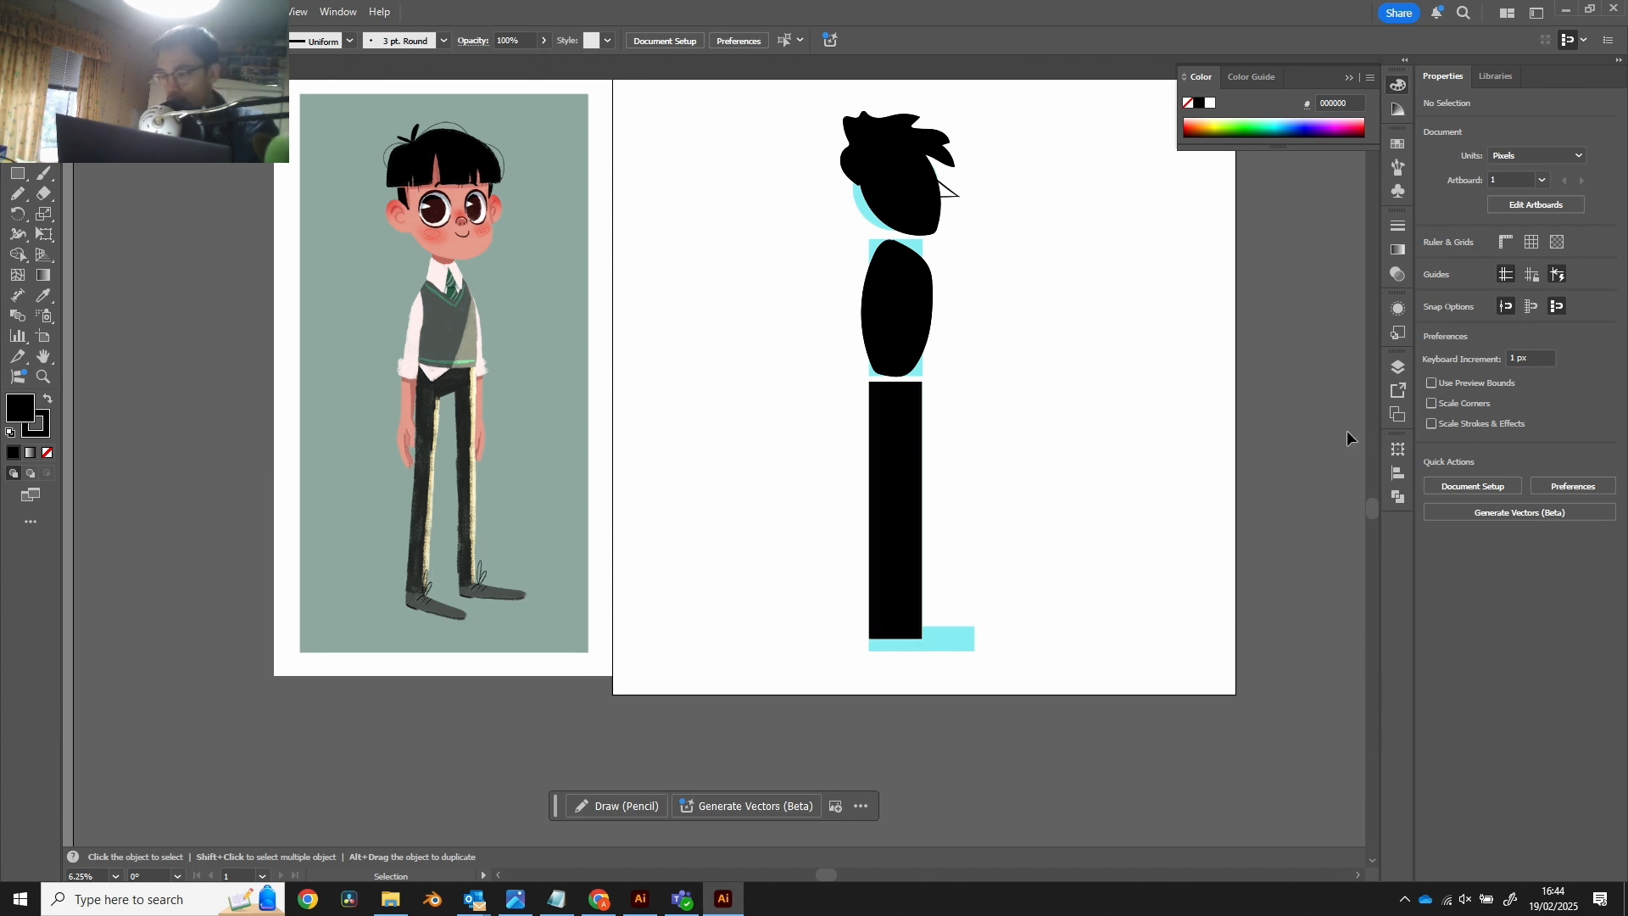
# Step: Duplicate the black leg rectangle upward over the torso as an arm and fill the copy with a pale yellow from the color spectrum
pyautogui.click(898, 453)
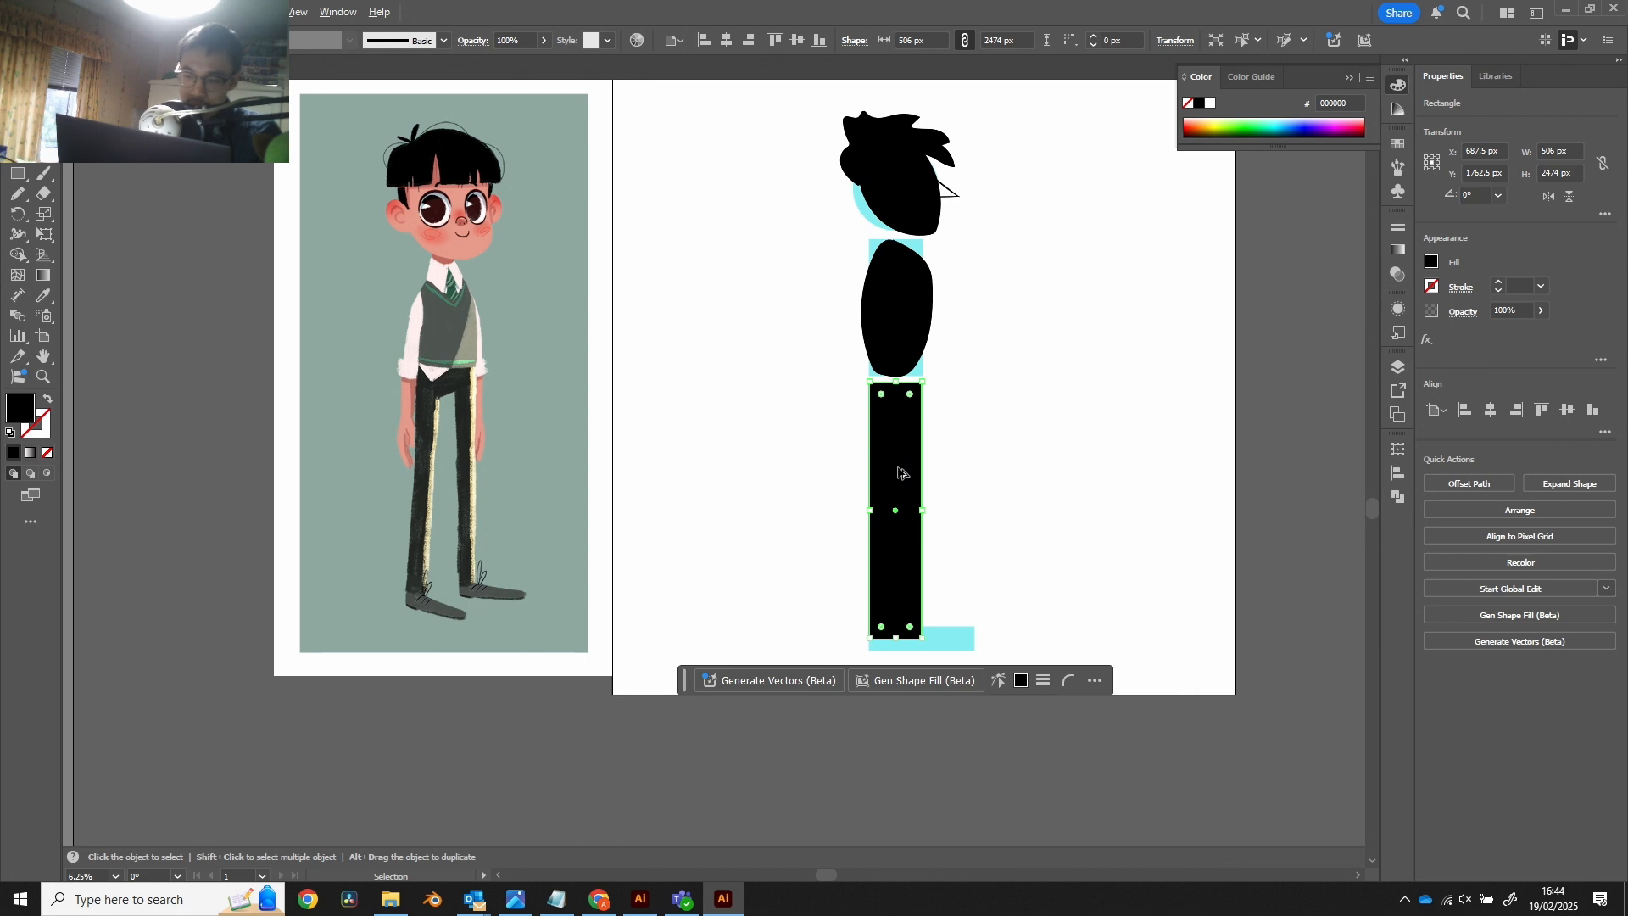
pyautogui.moveTo(899, 473); pyautogui.dragTo(898, 344)
pyautogui.moveTo(1231, 123); pyautogui.dragTo(1202, 119)
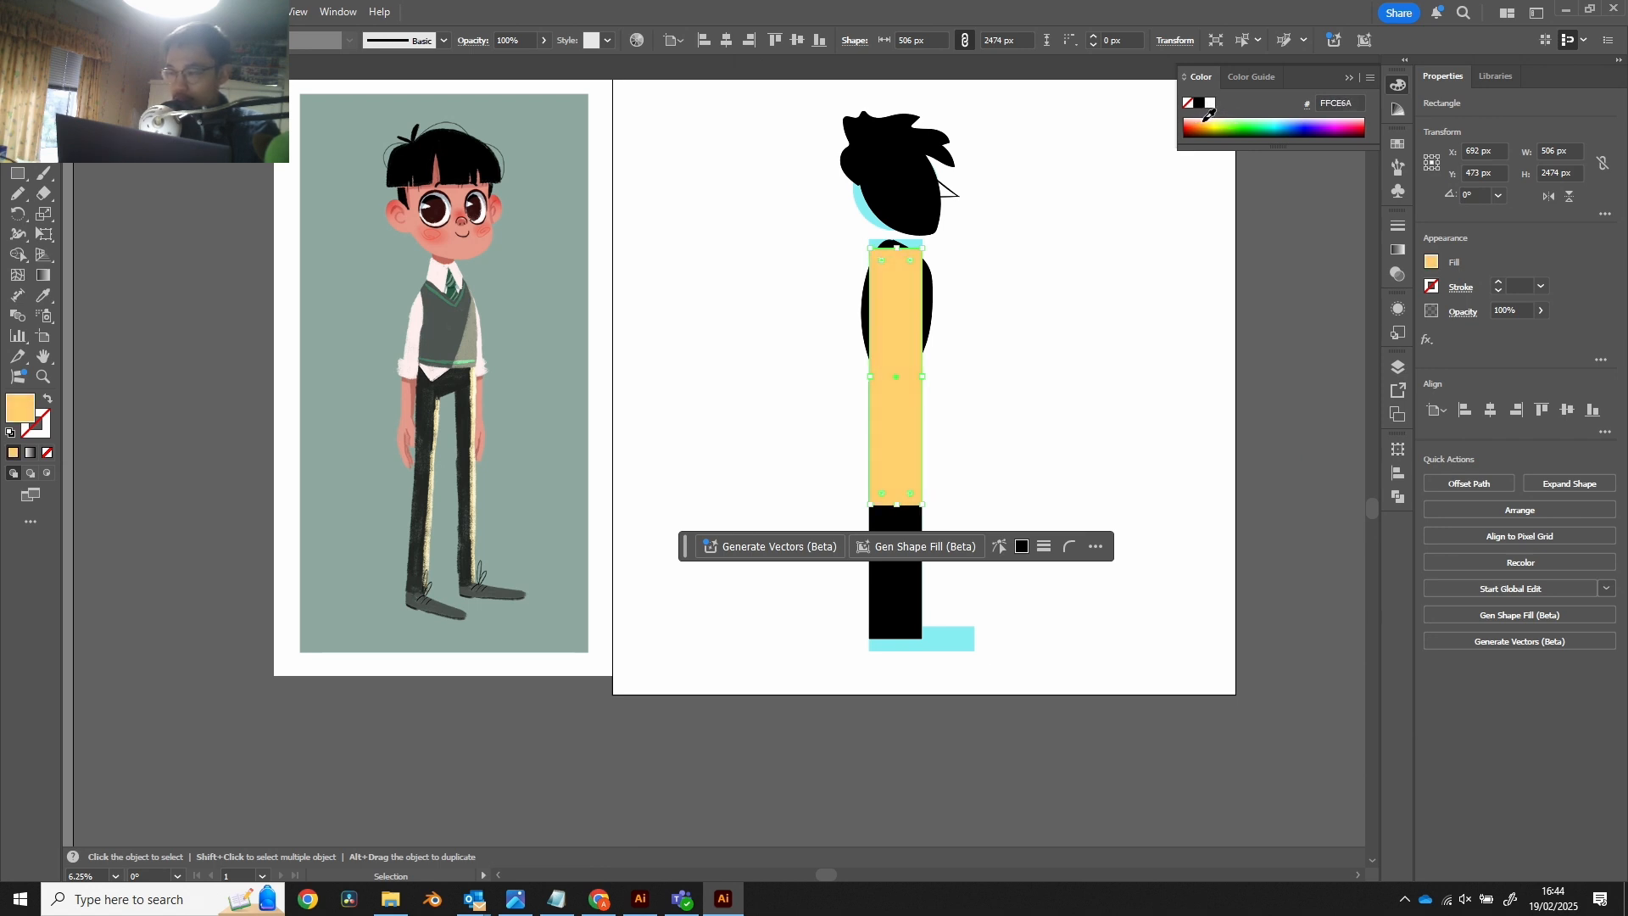
pyautogui.click(1205, 120)
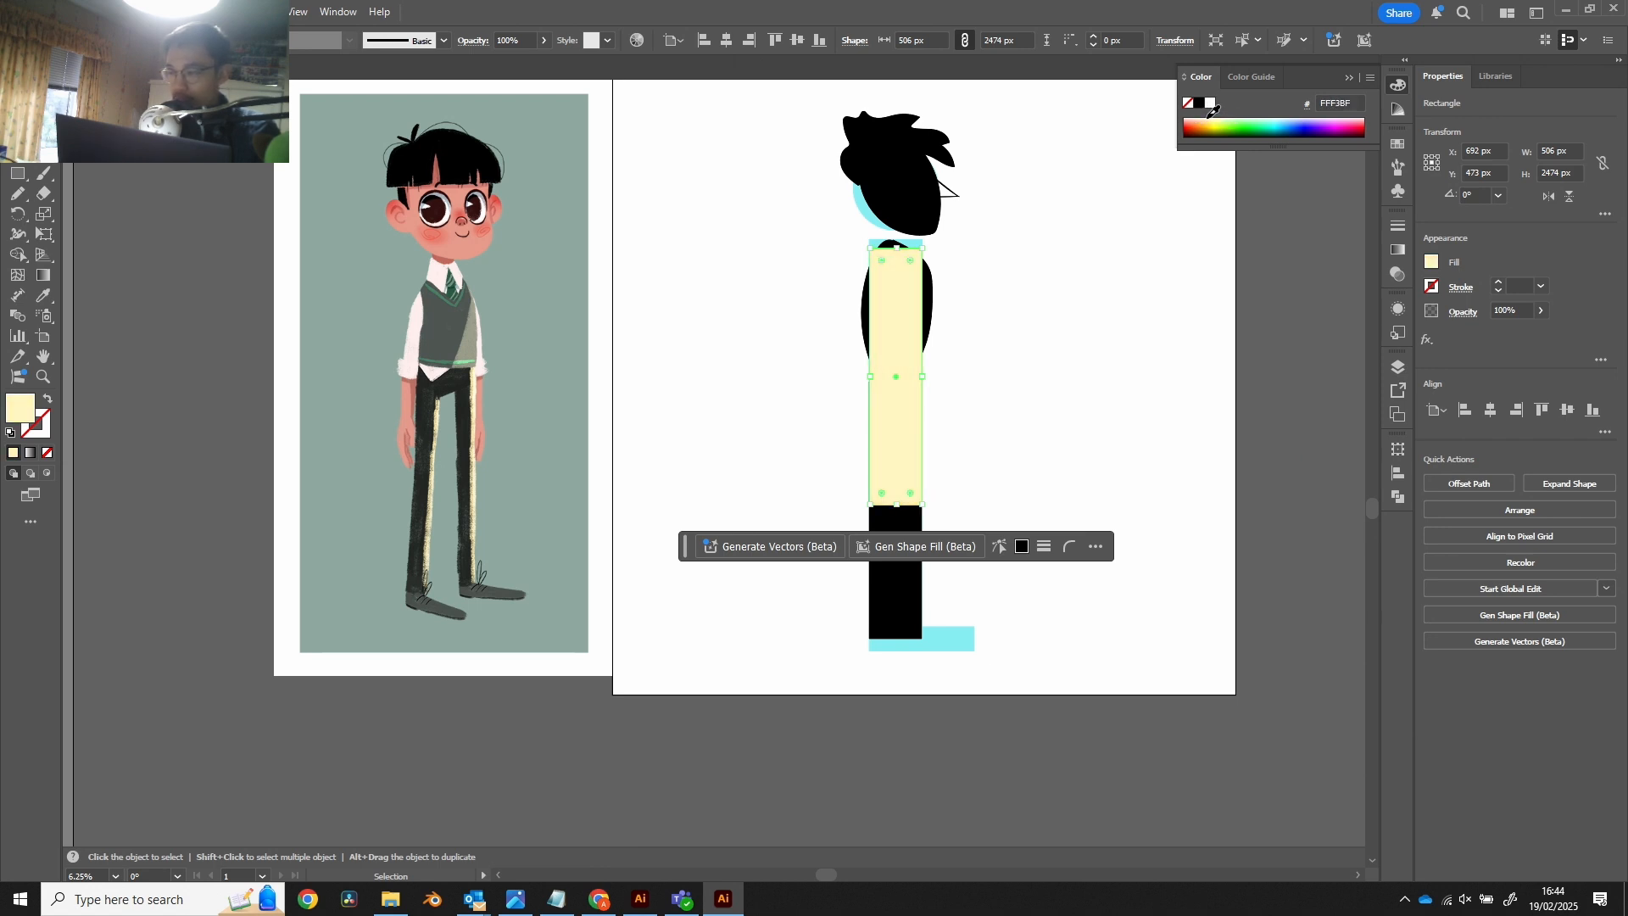
# Step: Try several Color Guide shades on the arm rectangle and settle on a light beige tint for its fill
pyautogui.click(1346, 79)
pyautogui.click(1397, 85)
pyautogui.click(1253, 78)
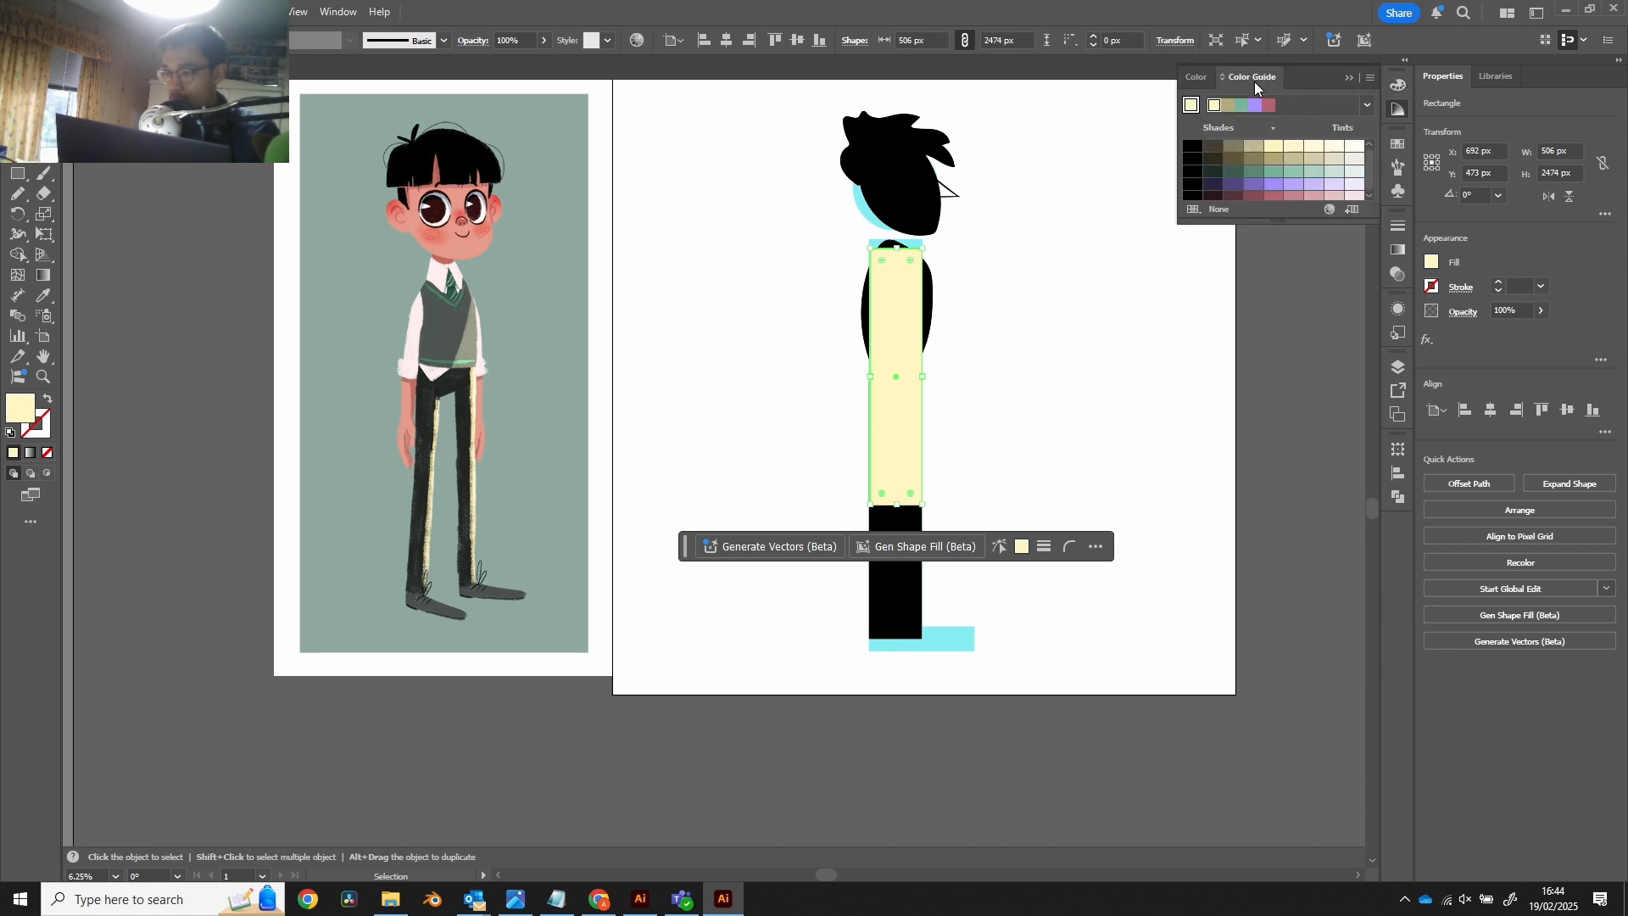
pyautogui.click(1214, 148)
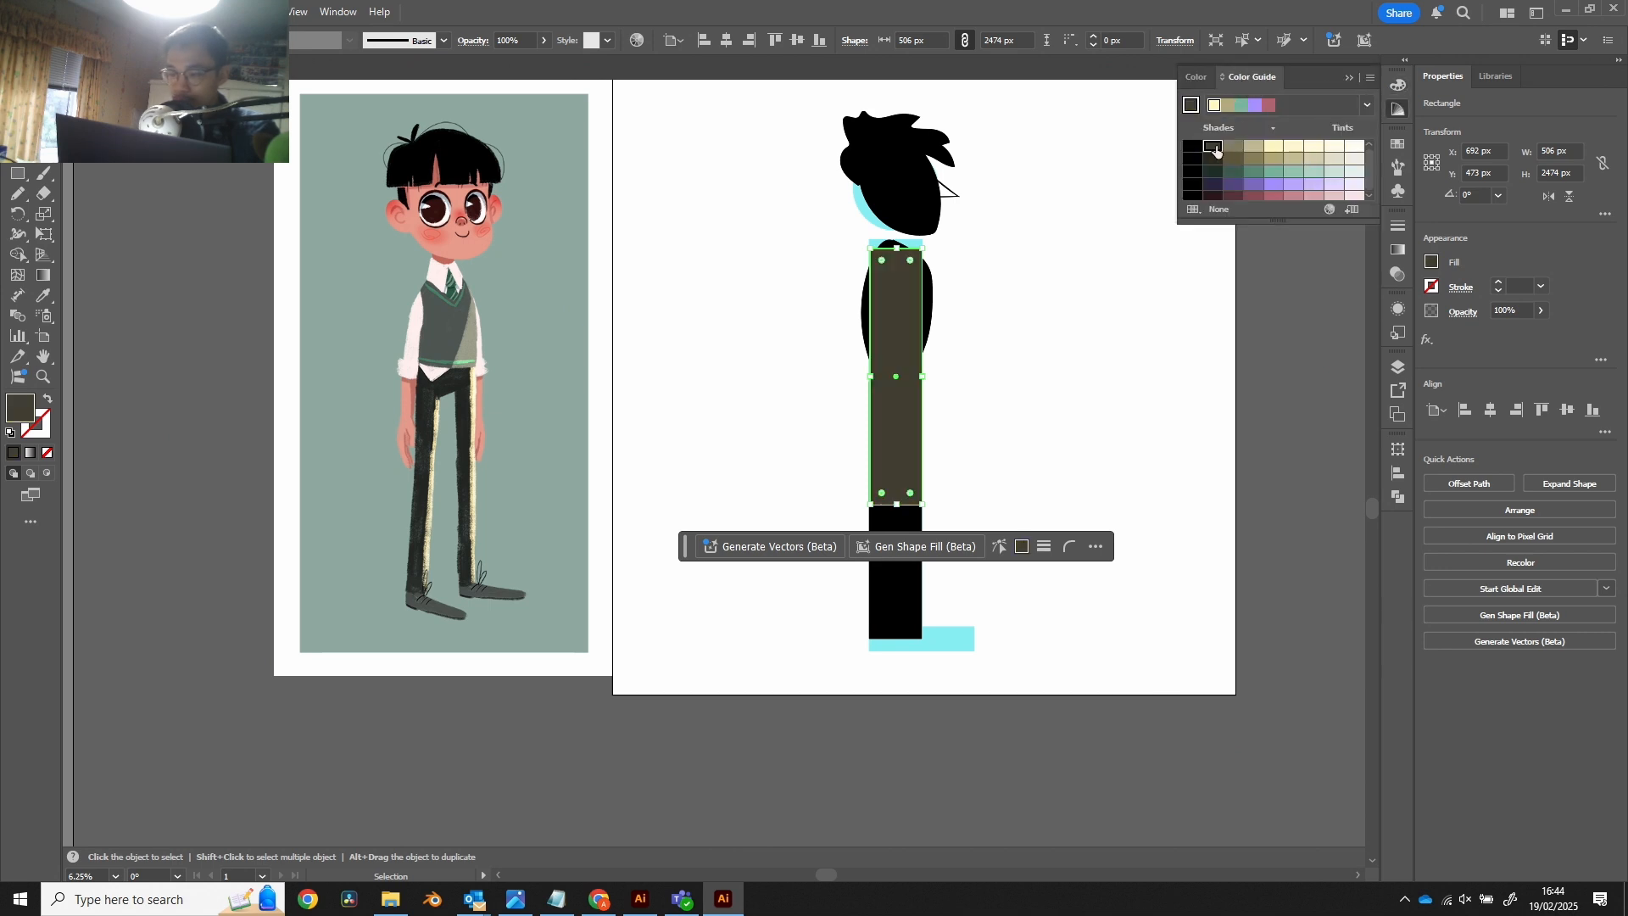
pyautogui.click(1355, 159)
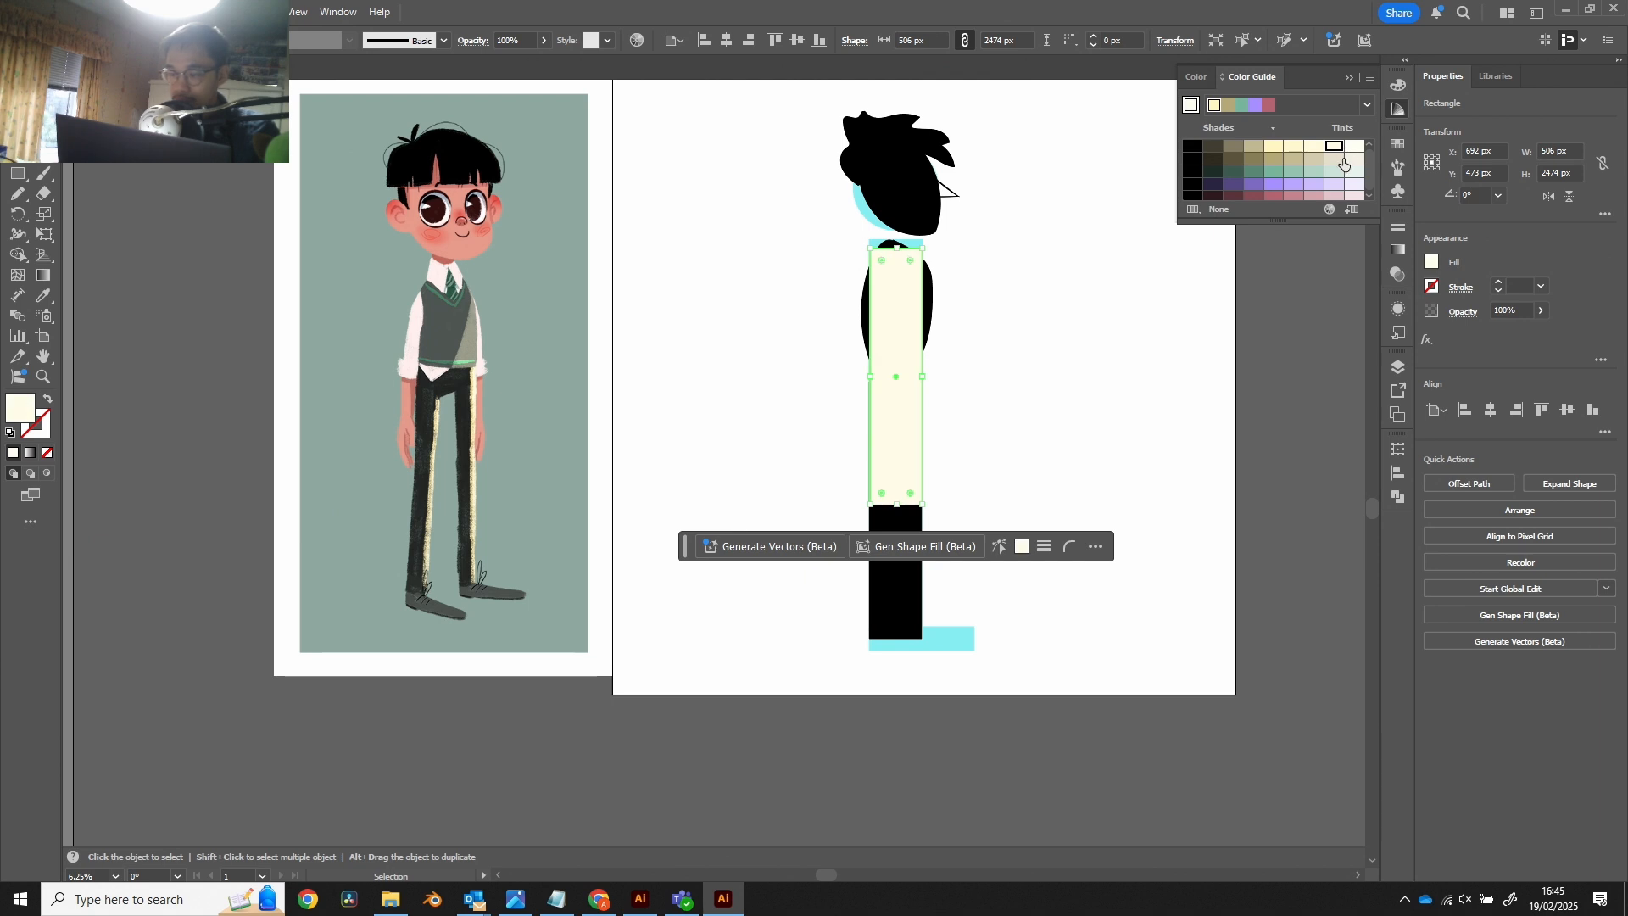
pyautogui.click(1336, 159)
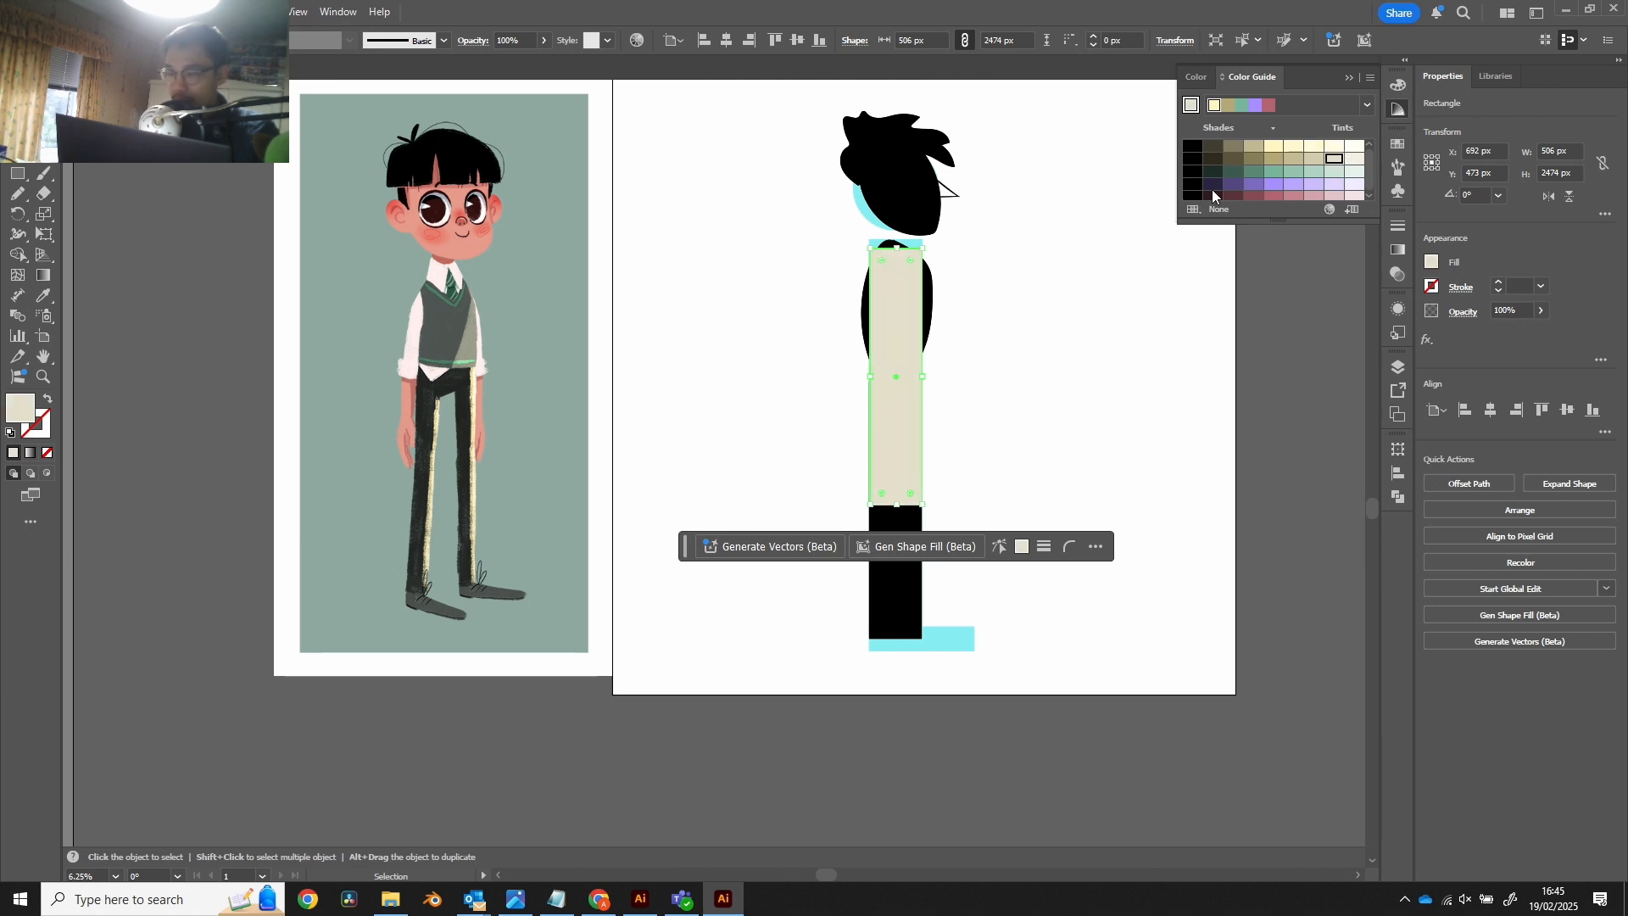
pyautogui.click(1195, 77)
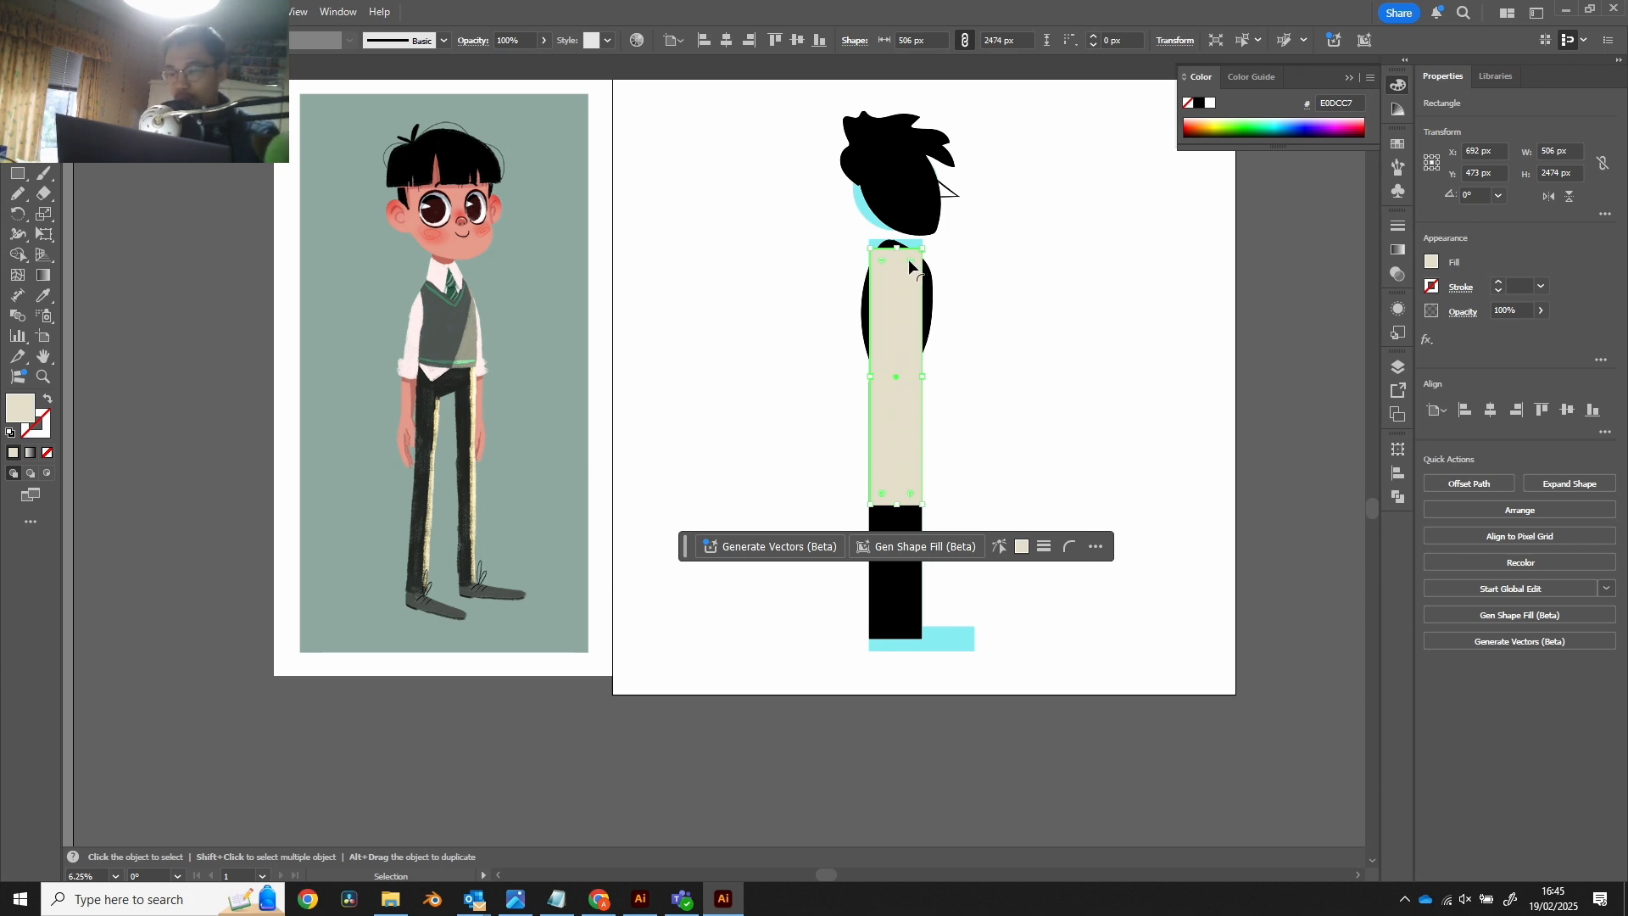
# Step: Round the arm rectangle's corners fully, to a radius of about 253 px, and shorten it to about 2308 px from its lower end
pyautogui.moveTo(908, 258); pyautogui.dragTo(826, 319)
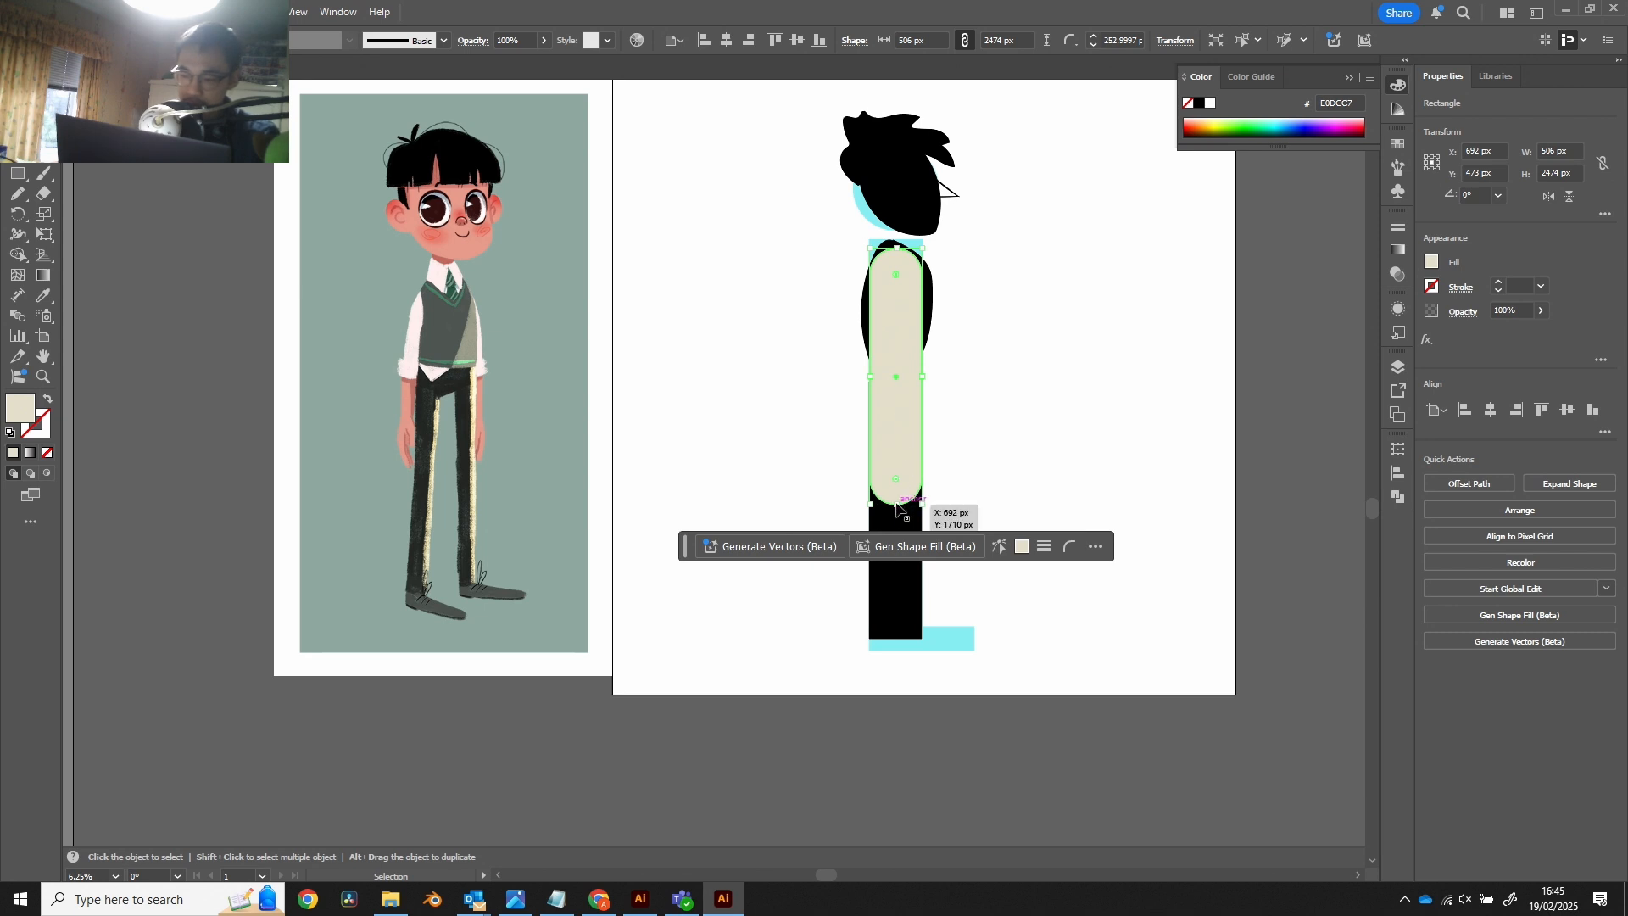
pyautogui.moveTo(897, 512)
pyautogui.mouseDown()
pyautogui.moveTo(906, 348)
pyautogui.moveTo(904, 487)
pyautogui.mouseUp()
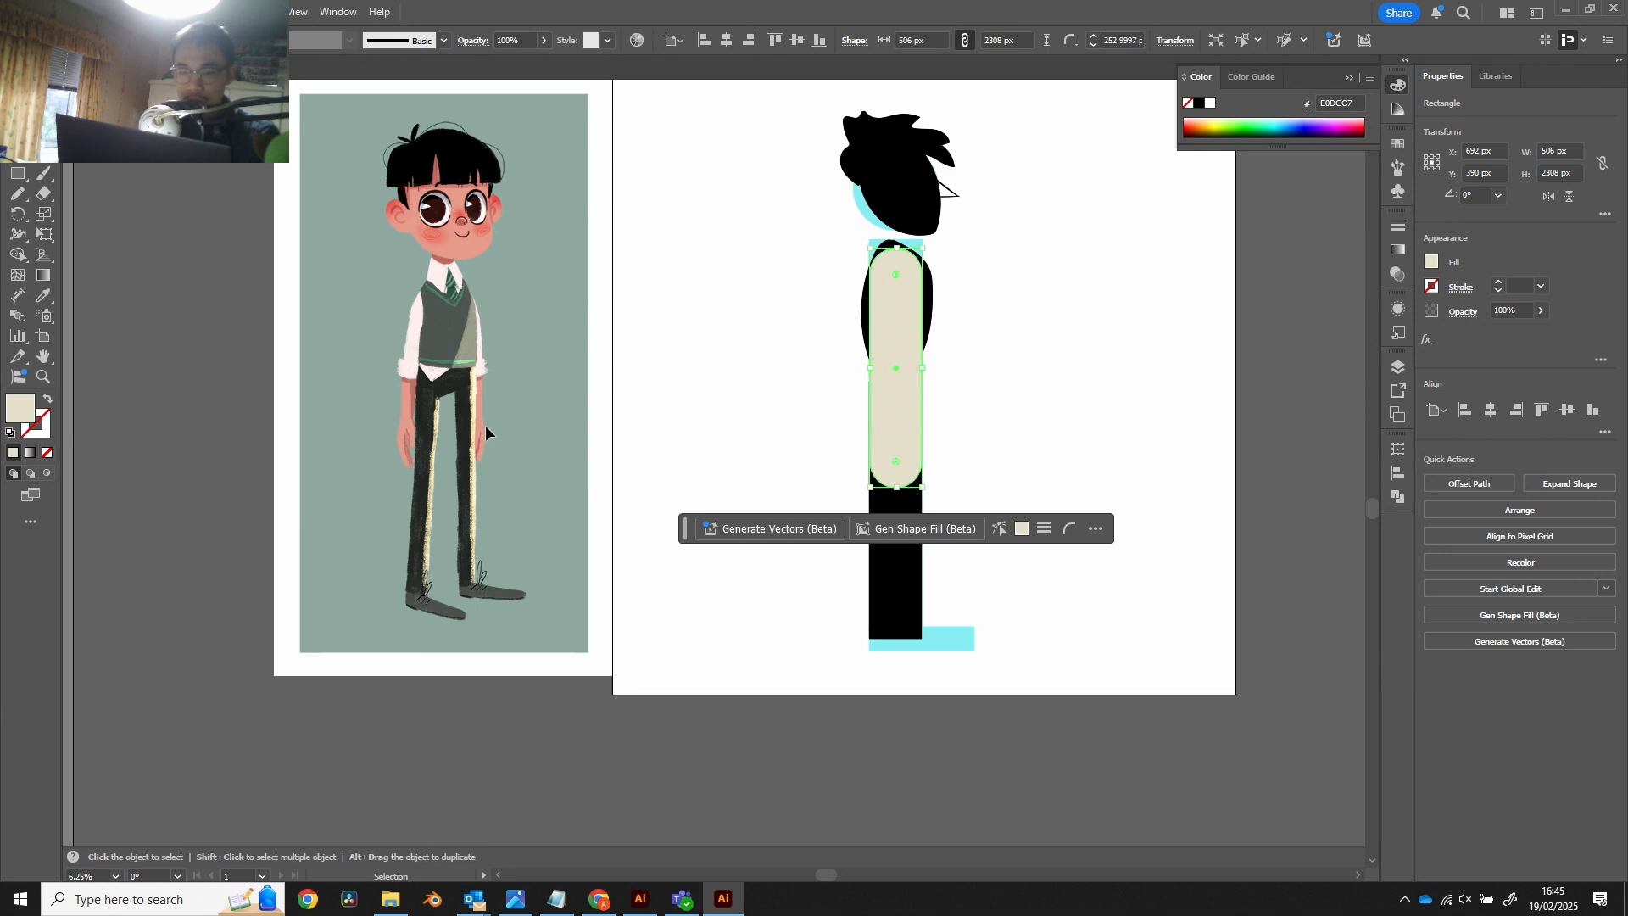
# Step: Duplicate the arm shape downward and resize the copy into a circle about 735 px across as a hand at the arm's lower end
pyautogui.moveTo(904, 404); pyautogui.dragTo(900, 471)
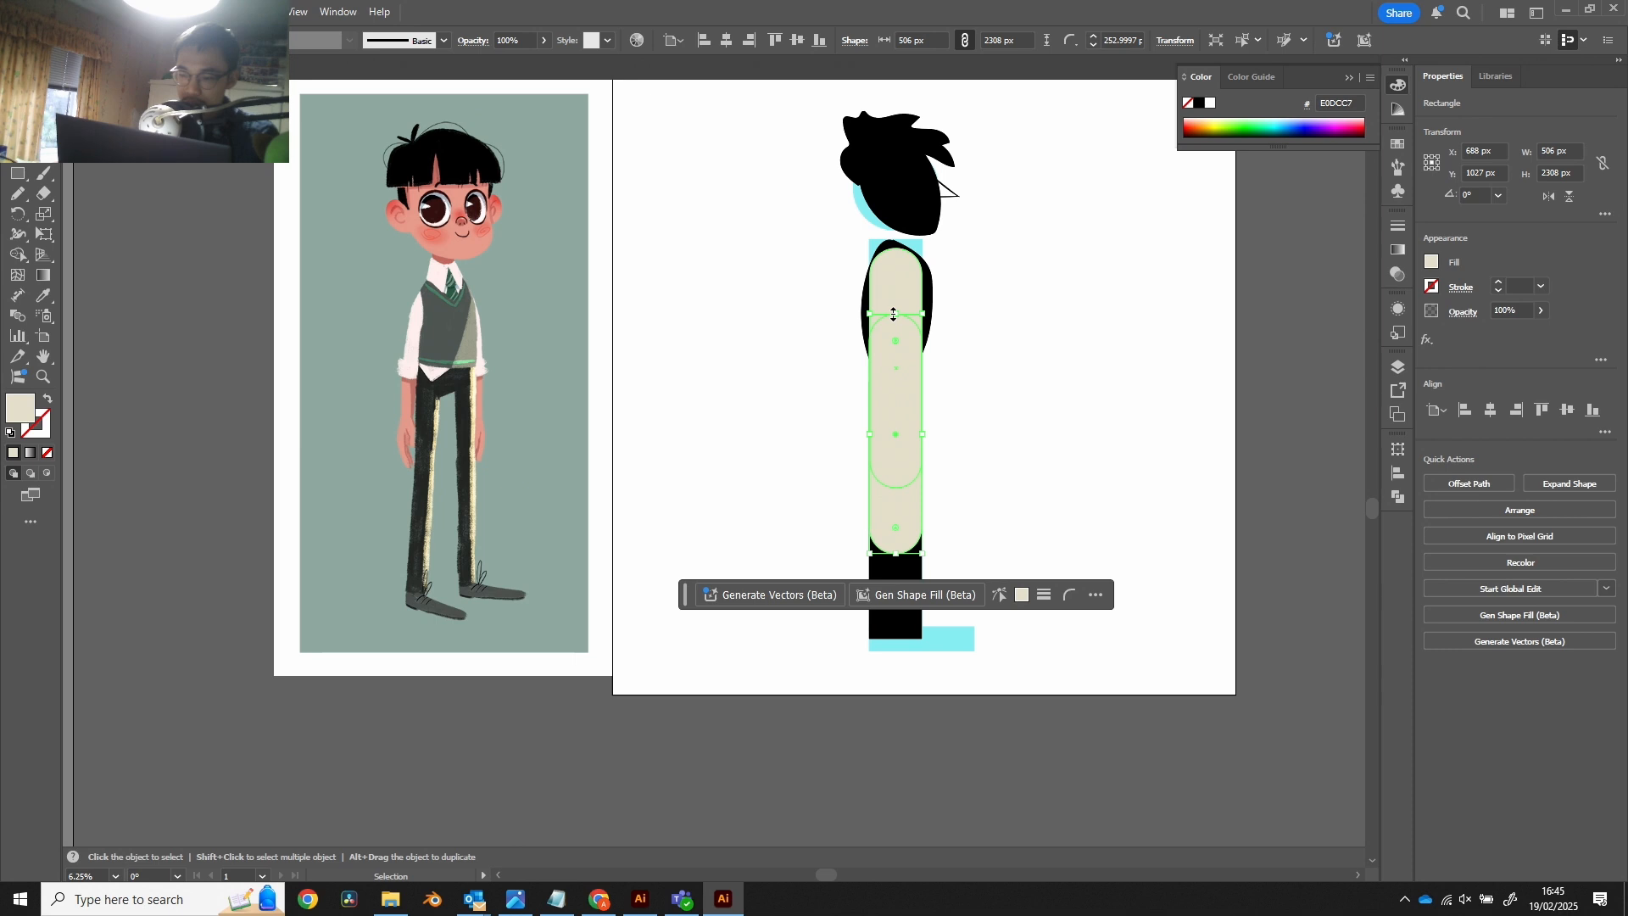
pyautogui.moveTo(894, 314); pyautogui.dragTo(892, 511)
pyautogui.click(903, 495)
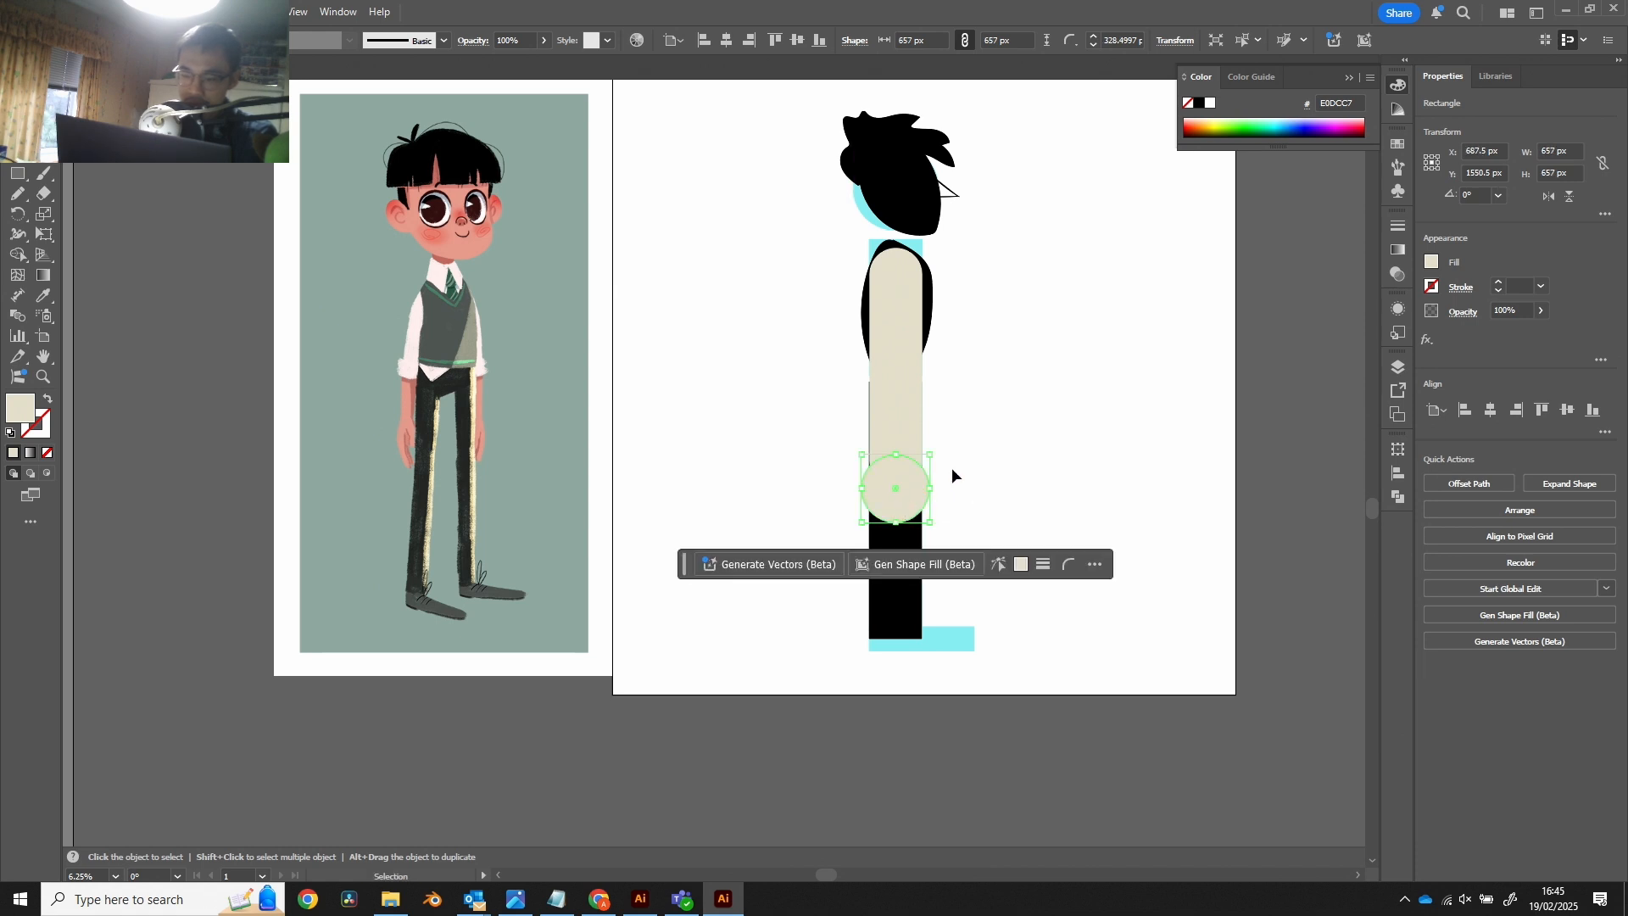
pyautogui.moveTo(933, 454); pyautogui.dragTo(911, 501)
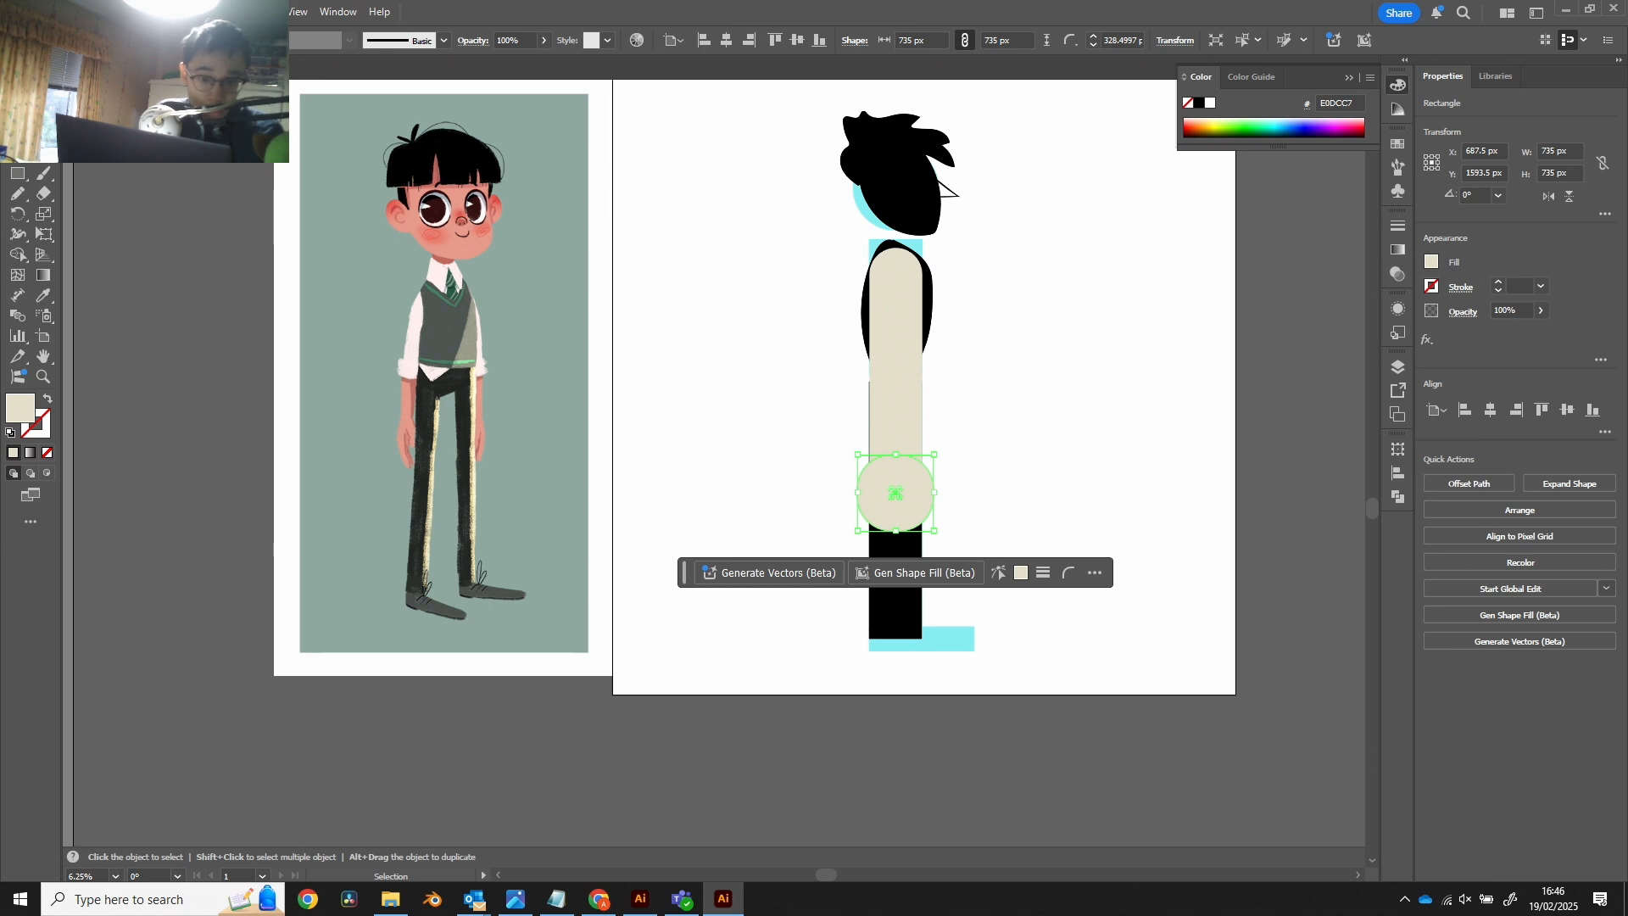
# Step: Sketch a closed shoe outline around the foot block with the Paintbrush tool, extending slightly past the toe and heel
pyautogui.click(45, 178)
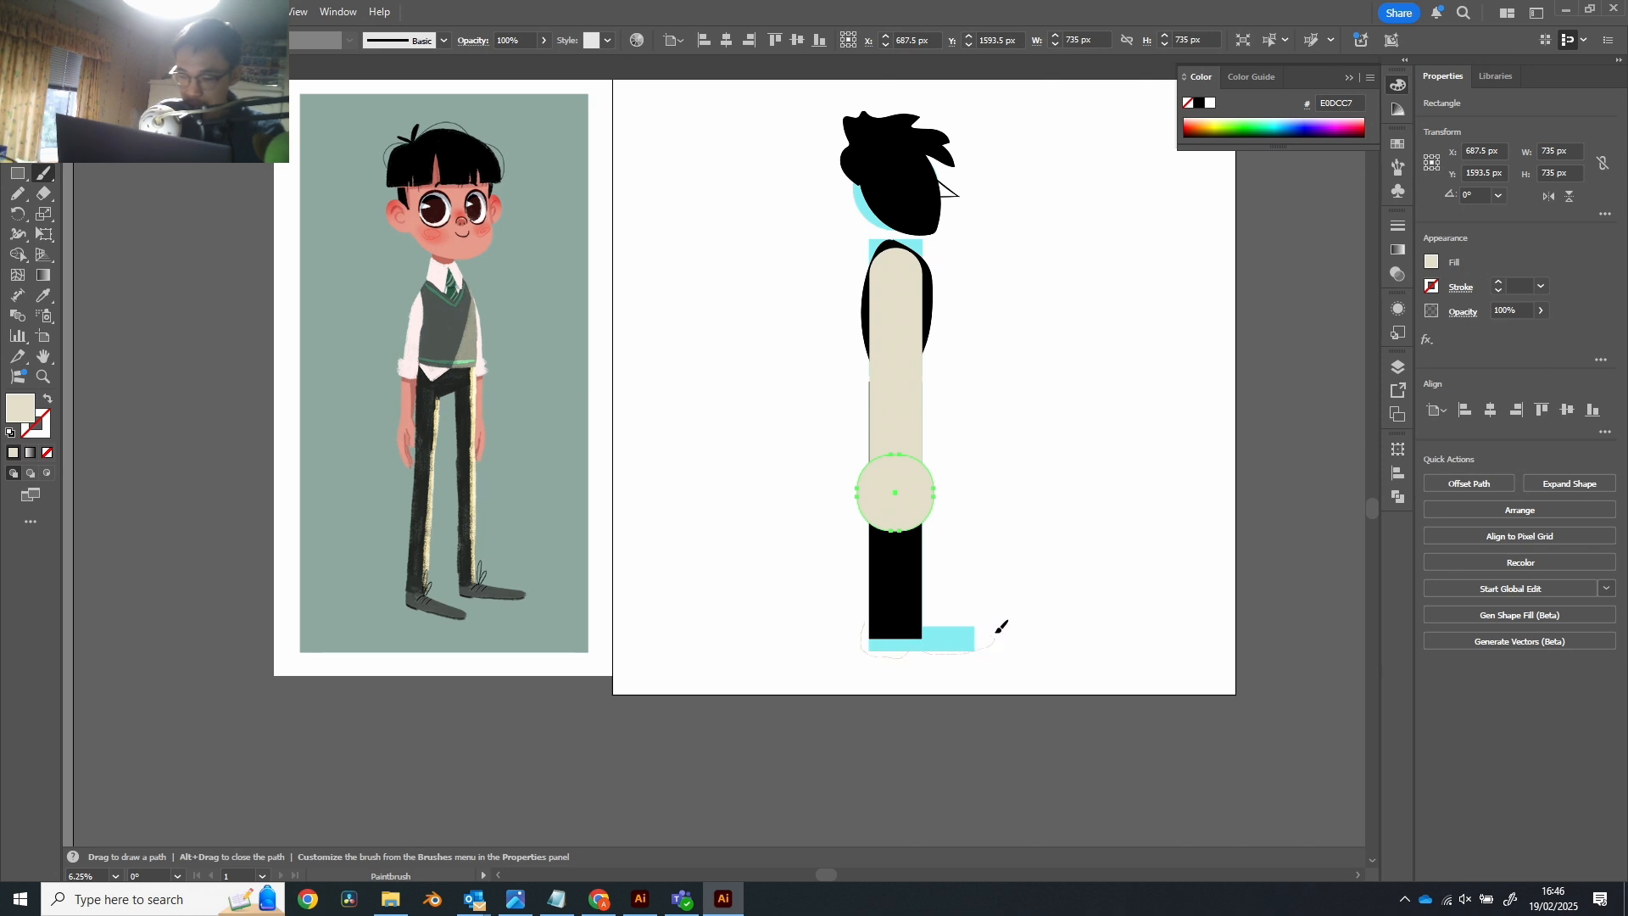
pyautogui.moveTo(929, 626); pyautogui.dragTo(867, 620)
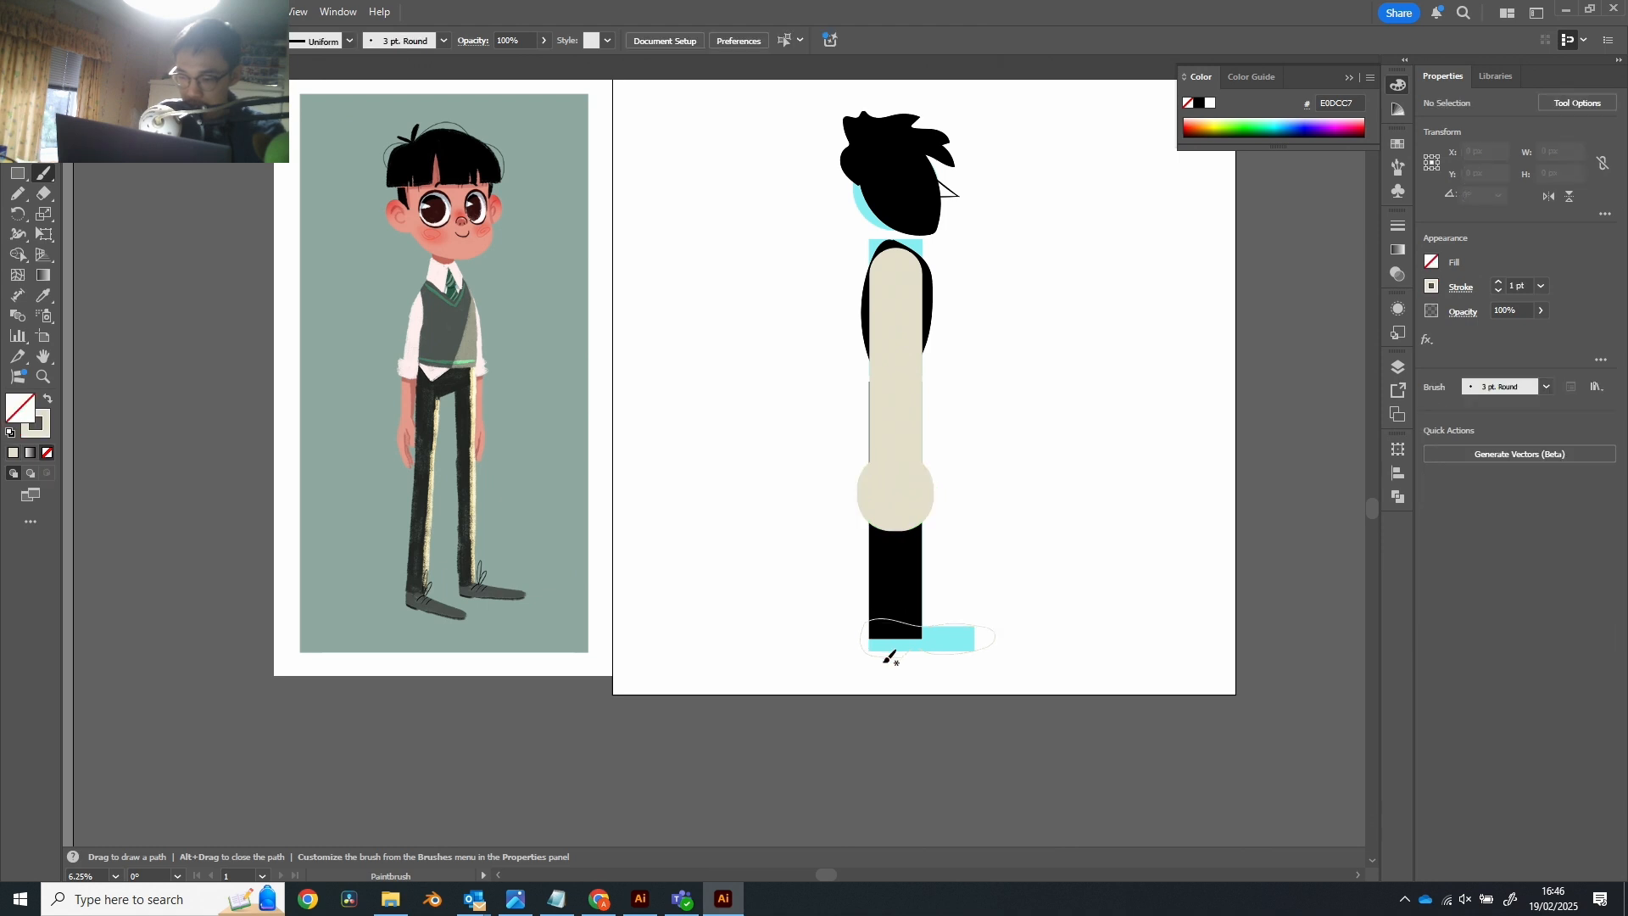
pyautogui.doubleClick(19, 410)
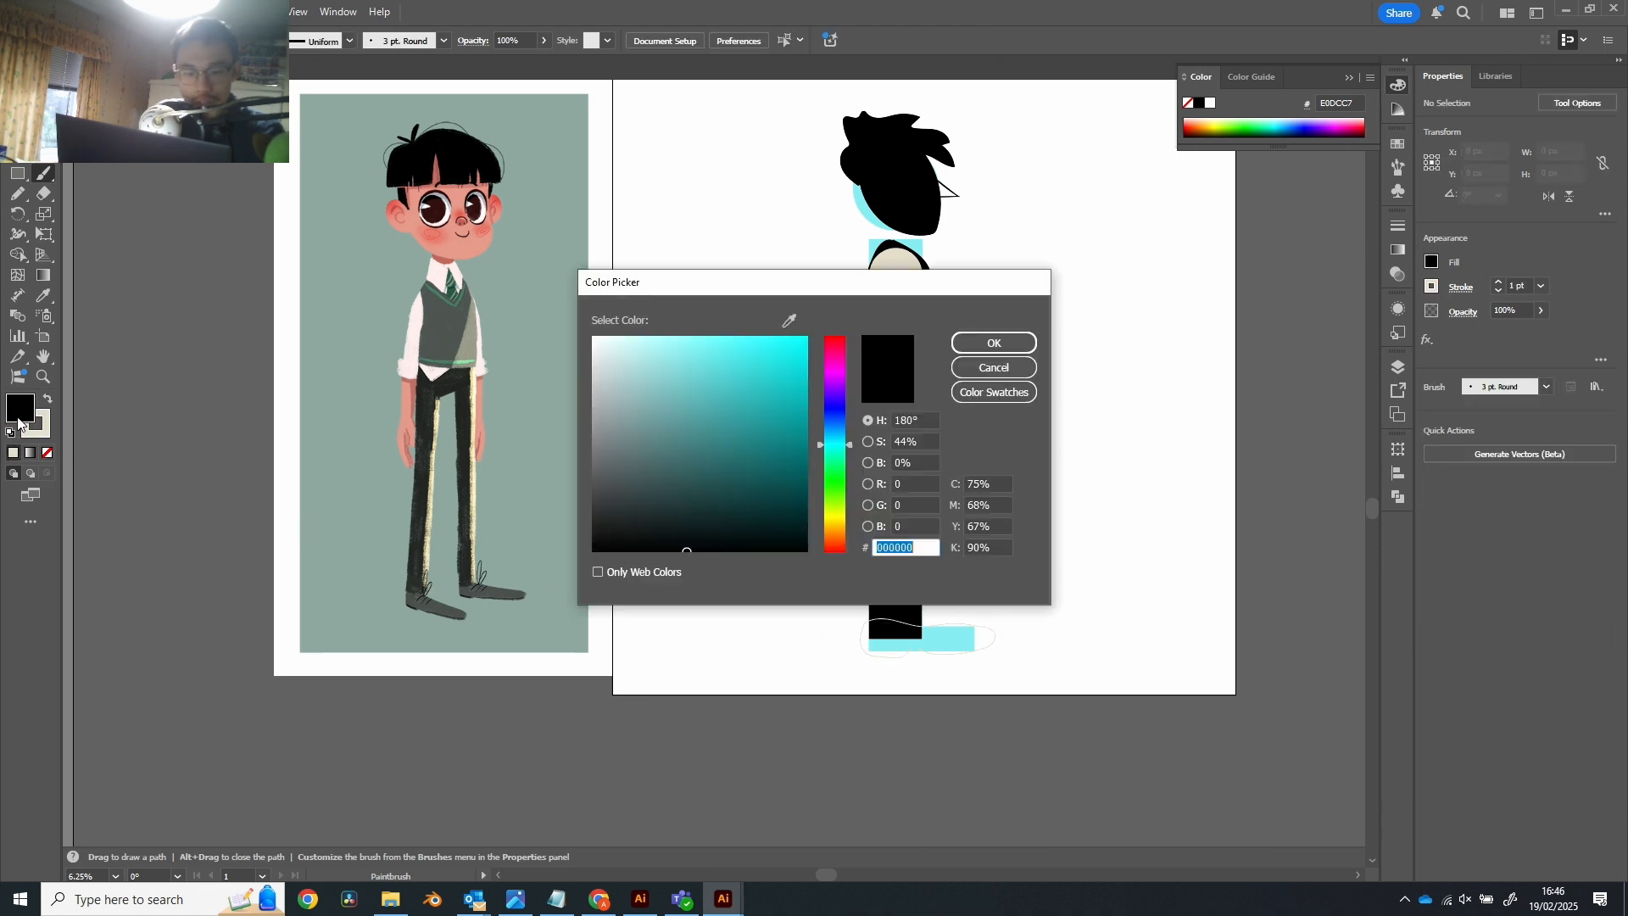
pyautogui.click(664, 347)
pyautogui.moveTo(663, 347); pyautogui.dragTo(610, 549)
pyautogui.click(987, 367)
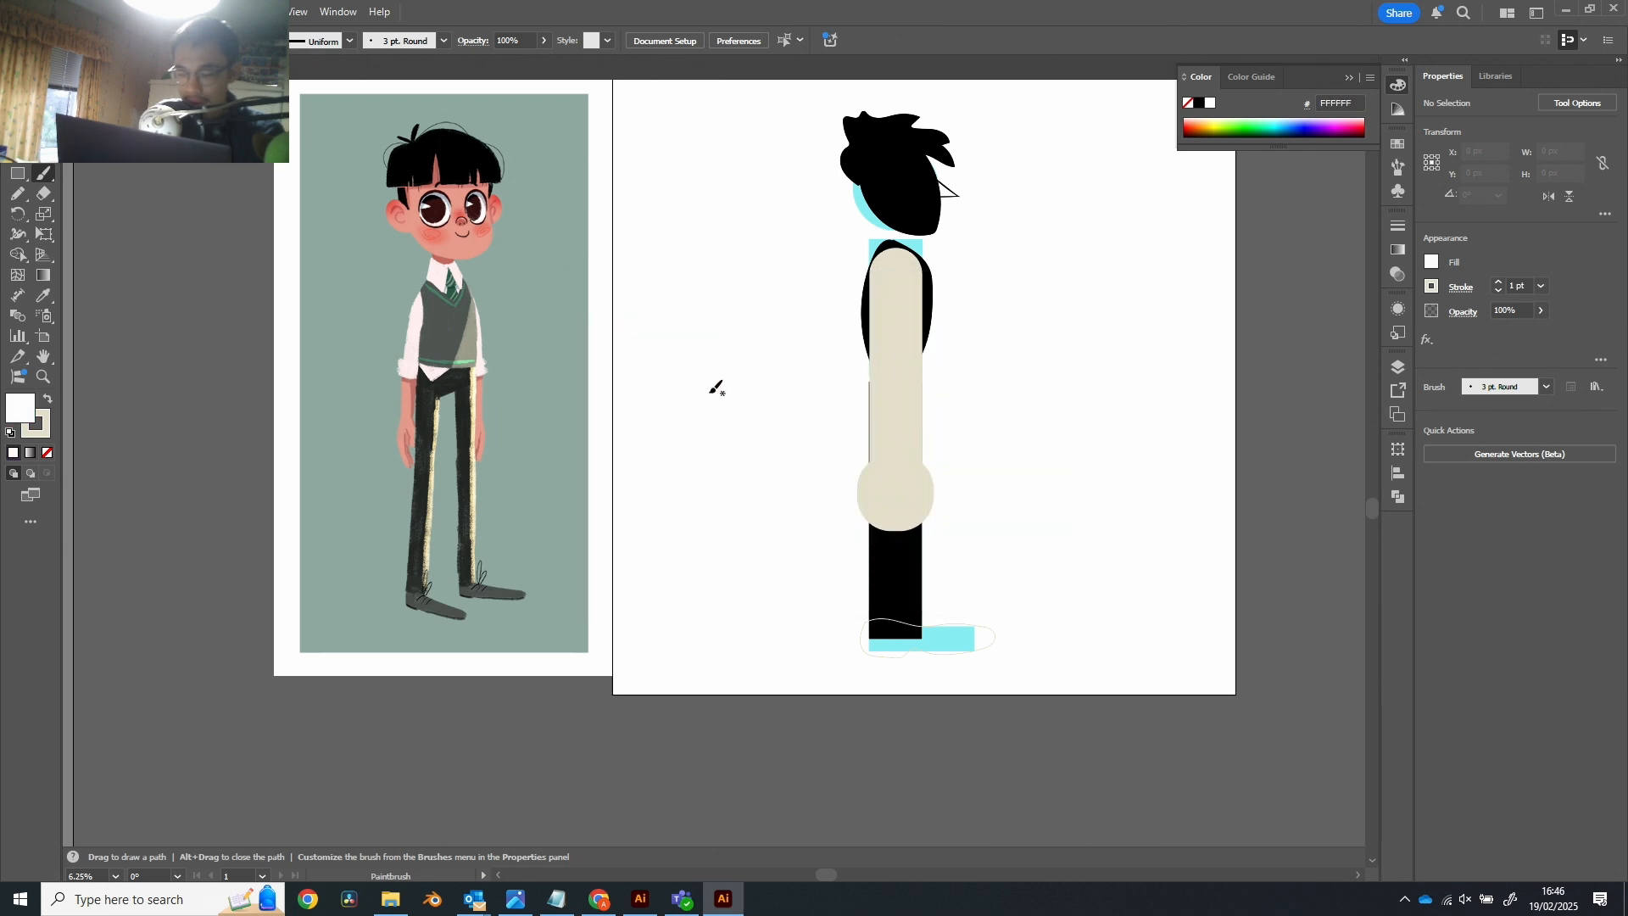
# Step: Set the current fill color to black 000000 with nothing selected
pyautogui.doubleClick(17, 410)
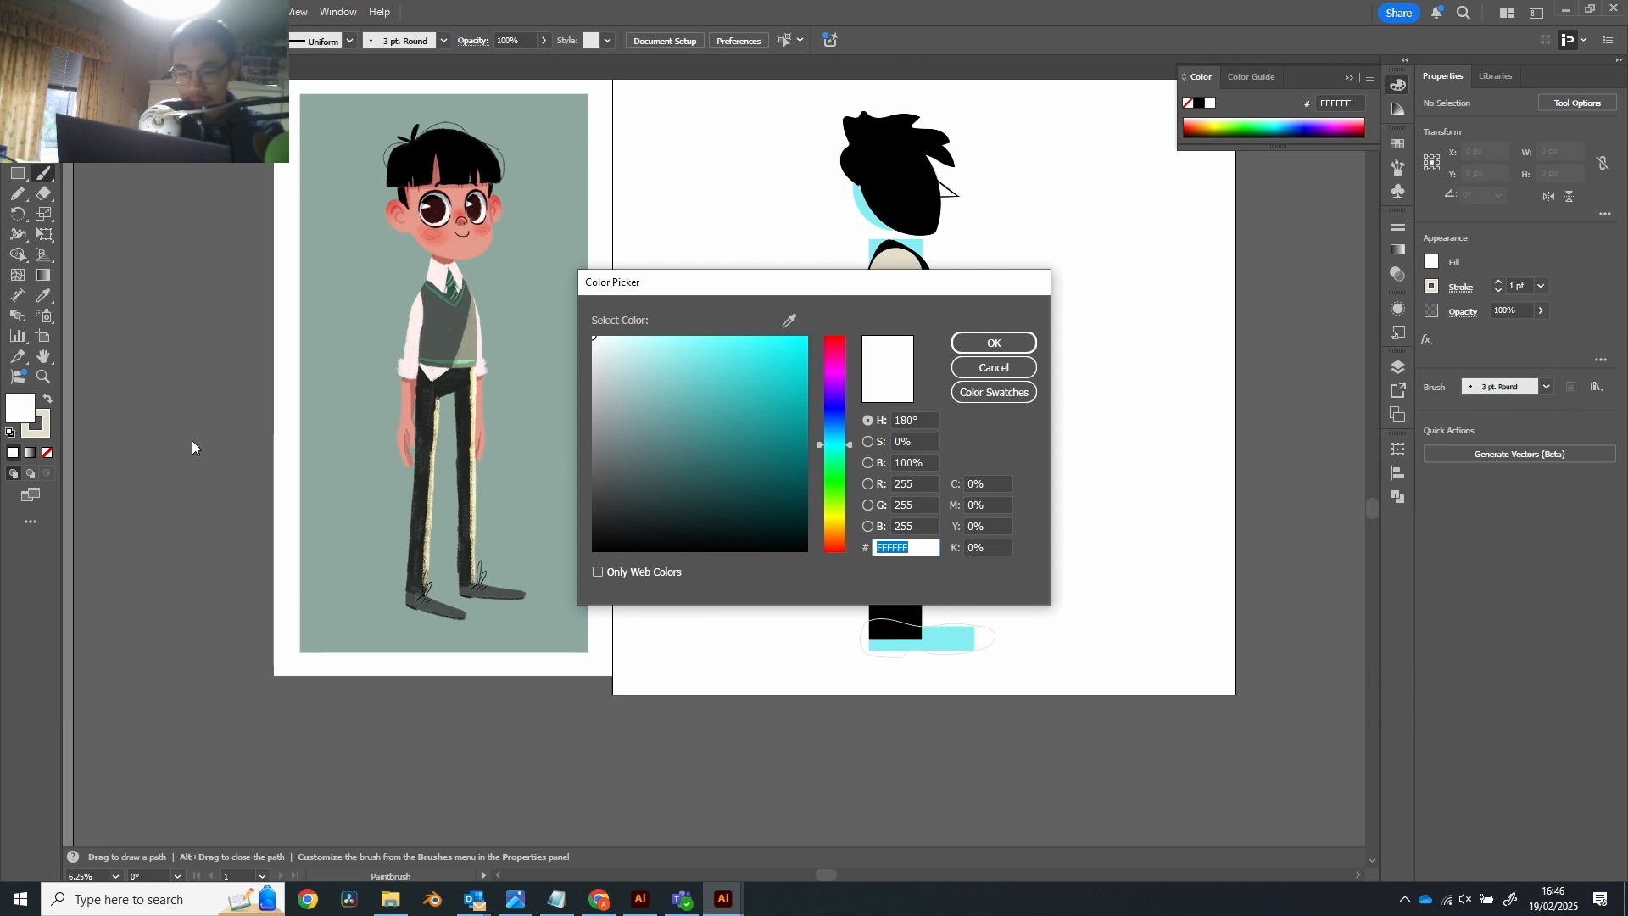
pyautogui.write('000000')
pyautogui.click(994, 343)
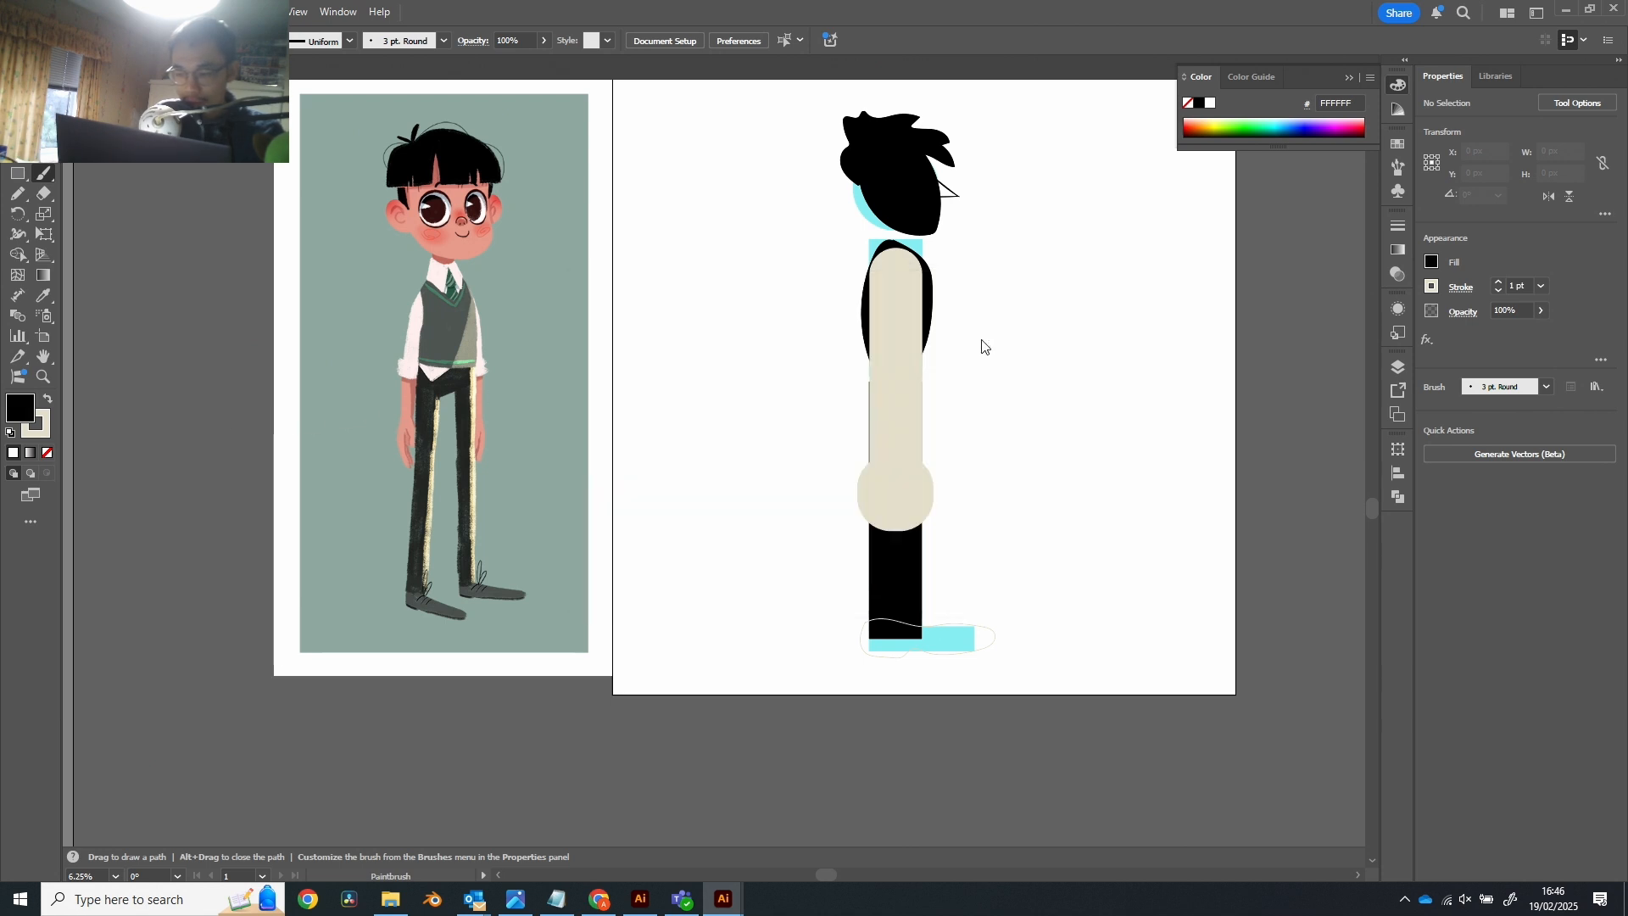
# Step: Select the shoe outline together with the leg rectangle, fill them with black 000000, and deselect
pyautogui.press('v')
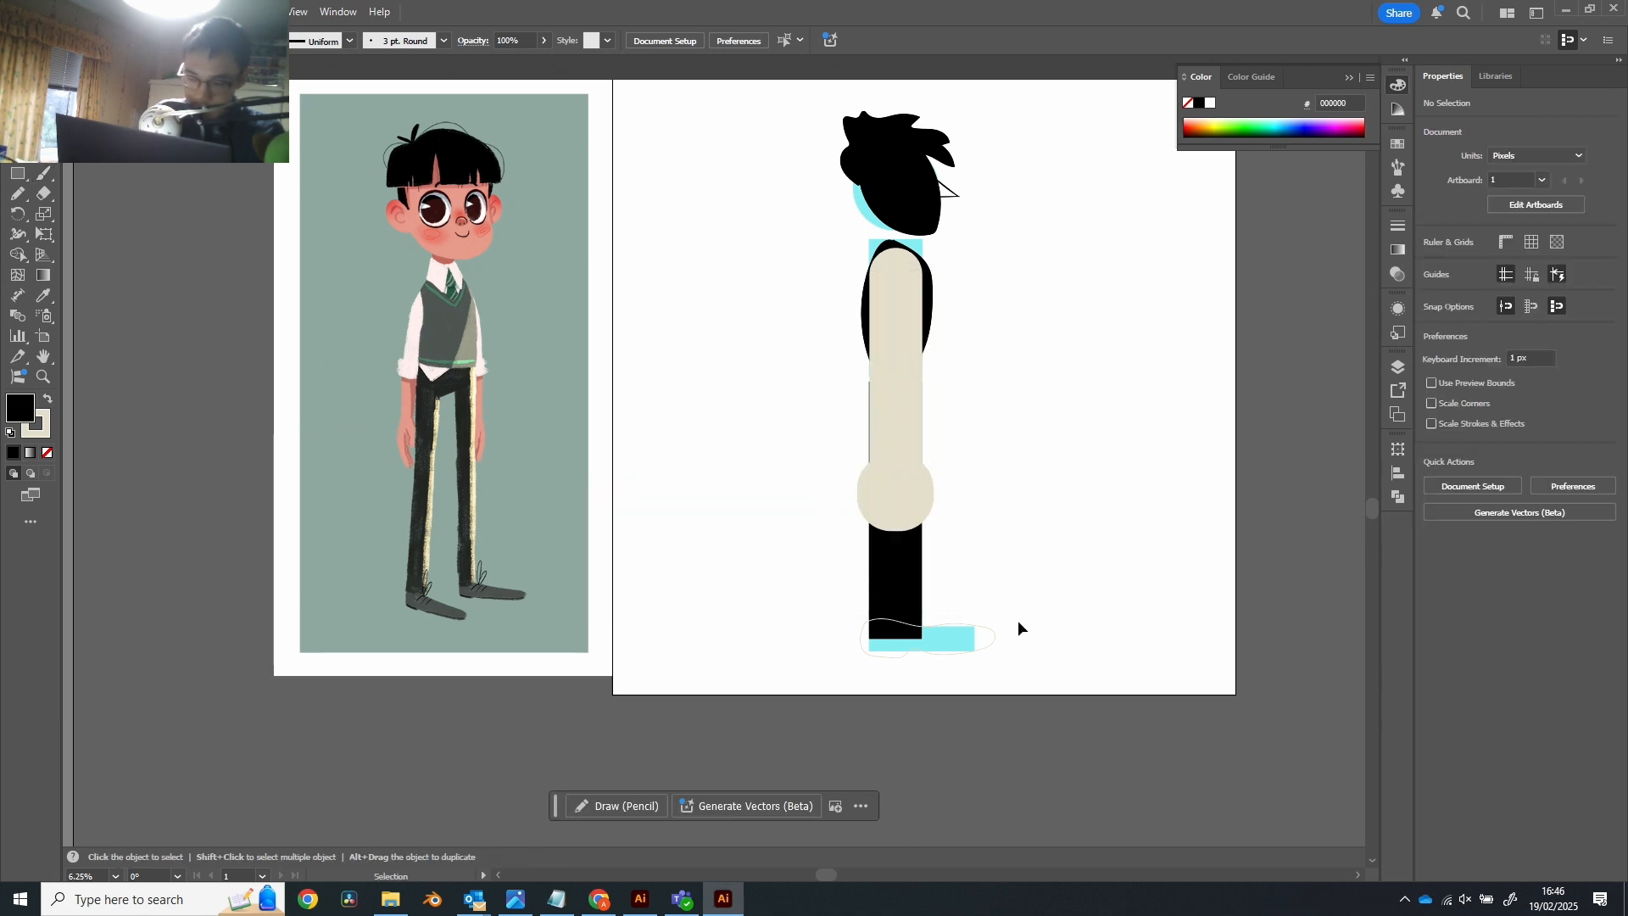
pyautogui.moveTo(1017, 621); pyautogui.dragTo(799, 683)
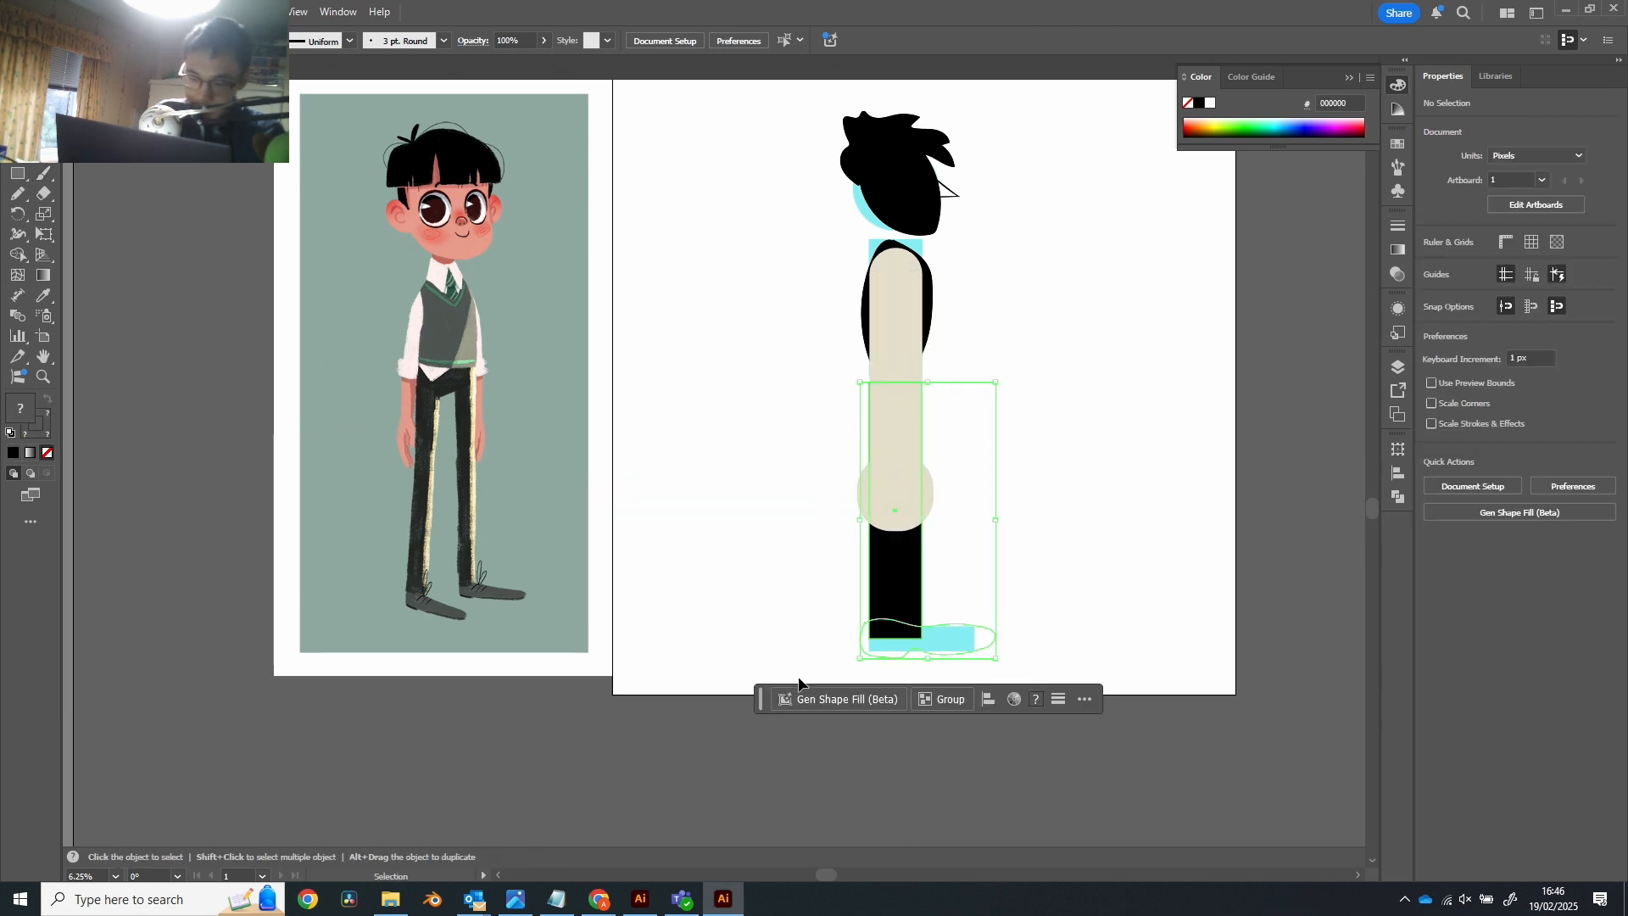
pyautogui.doubleClick(24, 414)
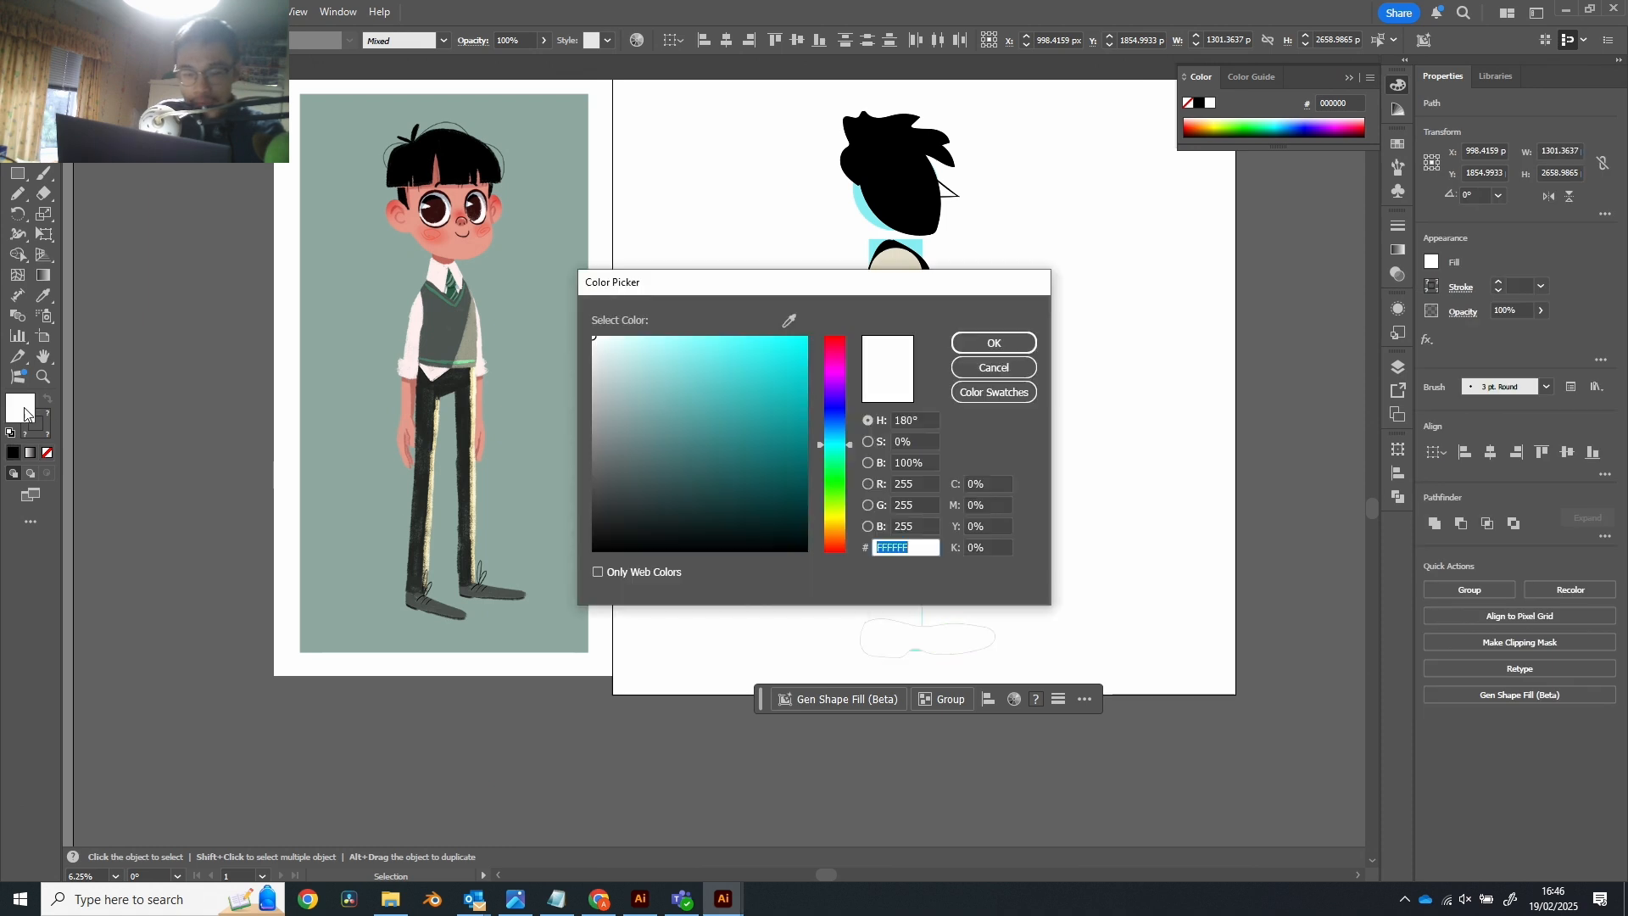
pyautogui.write('000000')
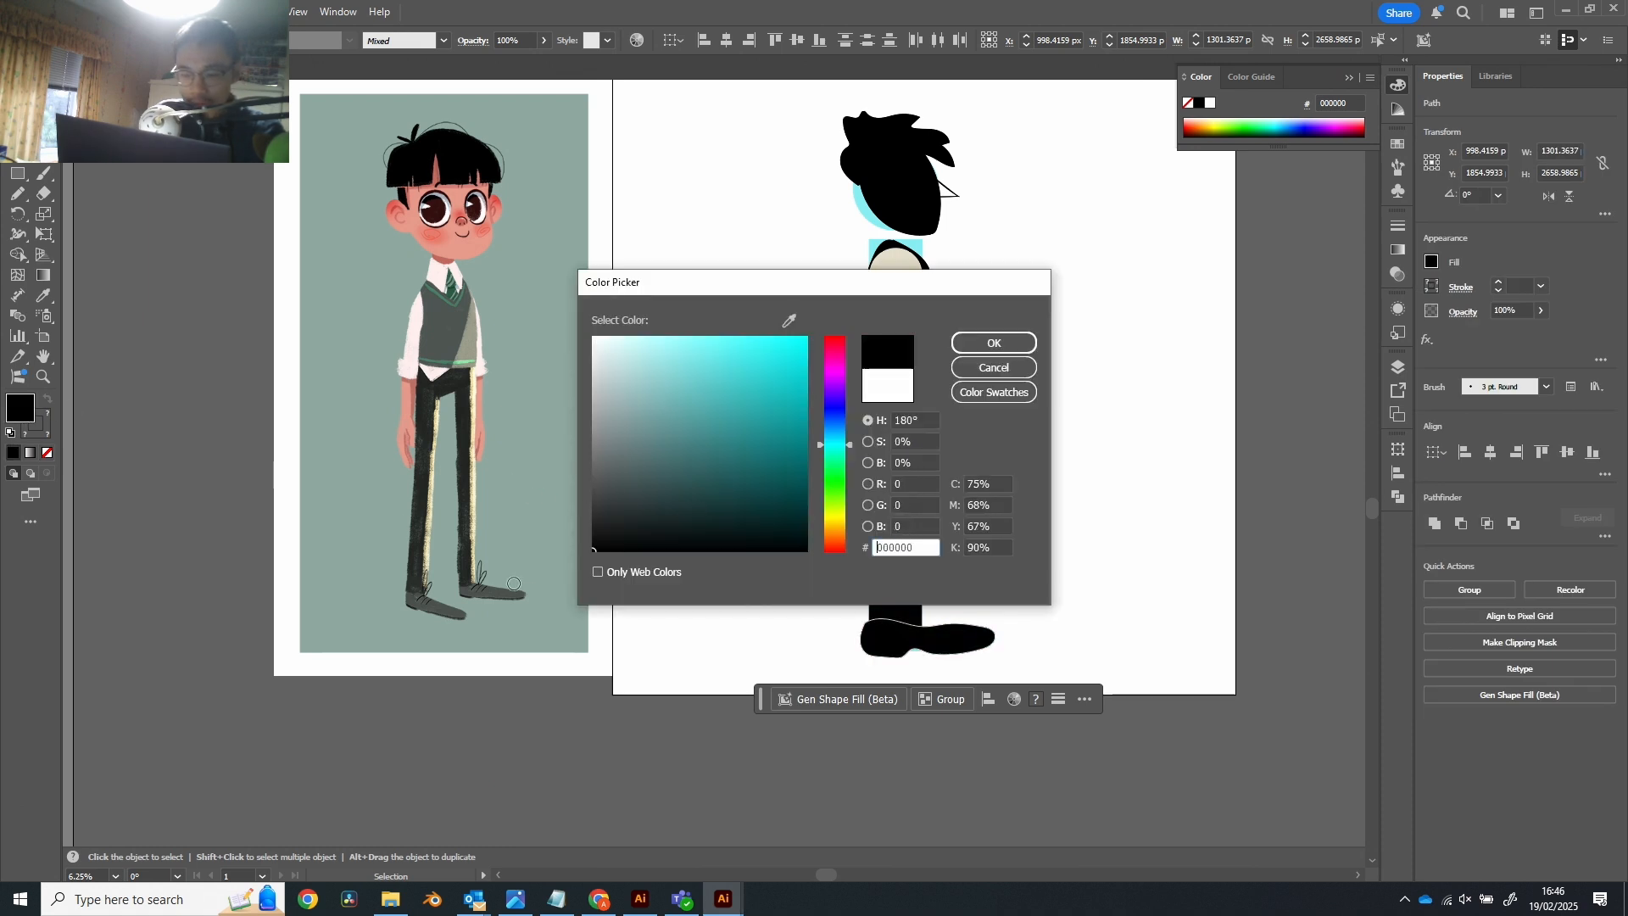
pyautogui.click(993, 343)
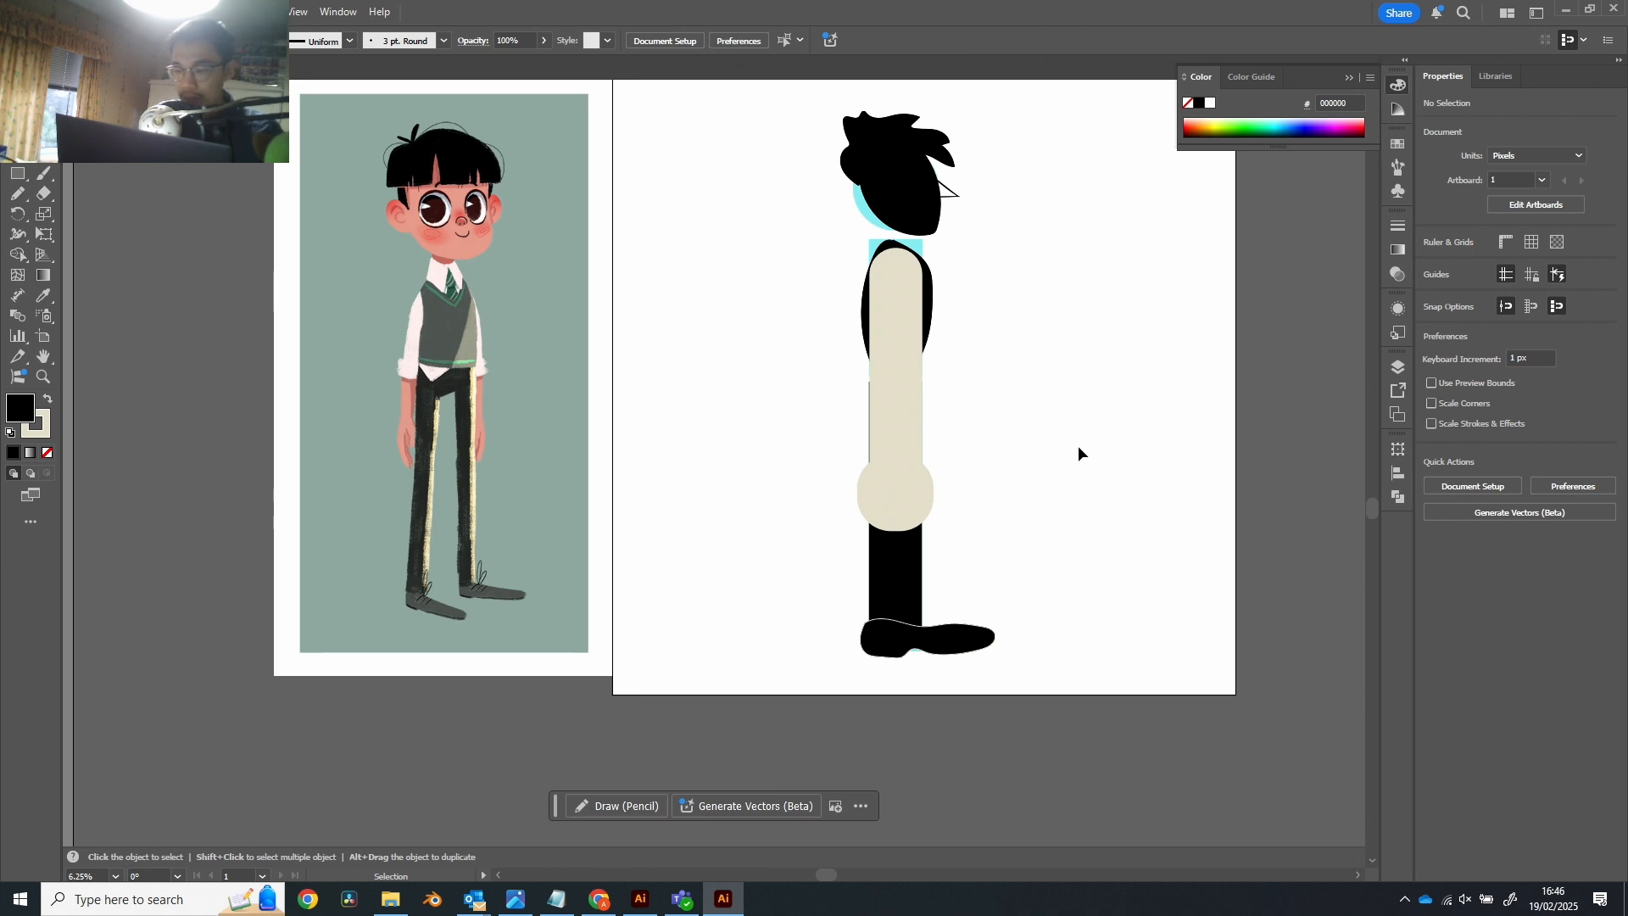
# Step: Set the stroke to None for new artwork and for the leg rectangle and shoe, leaving both deselected
pyautogui.click(45, 433)
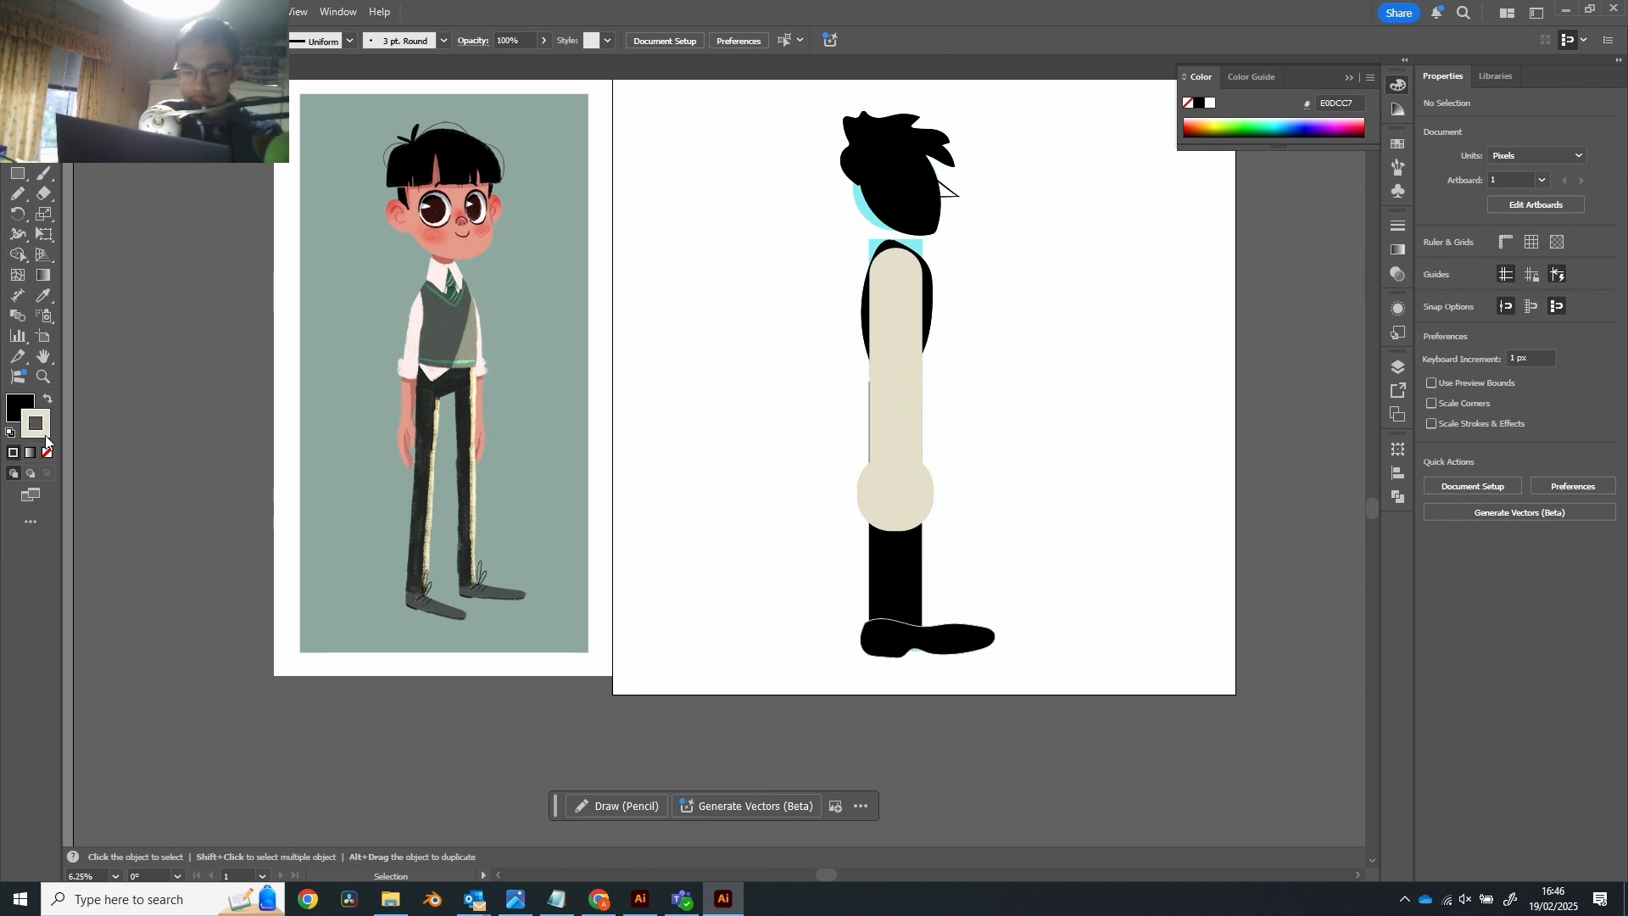
pyautogui.click(49, 453)
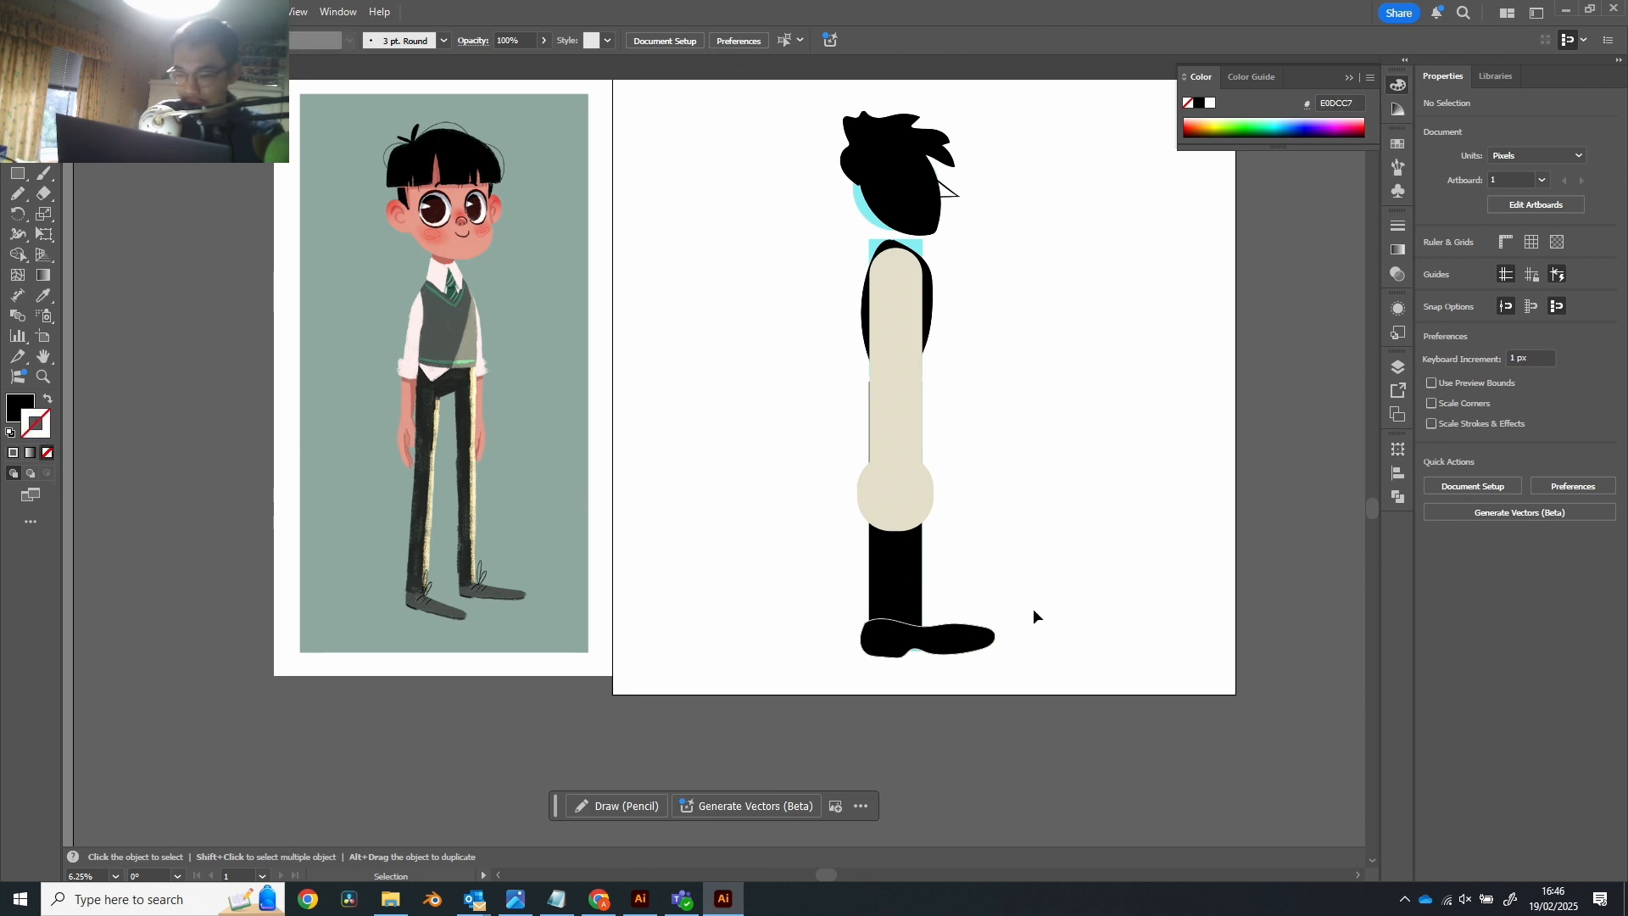
pyautogui.moveTo(1033, 611); pyautogui.dragTo(839, 665)
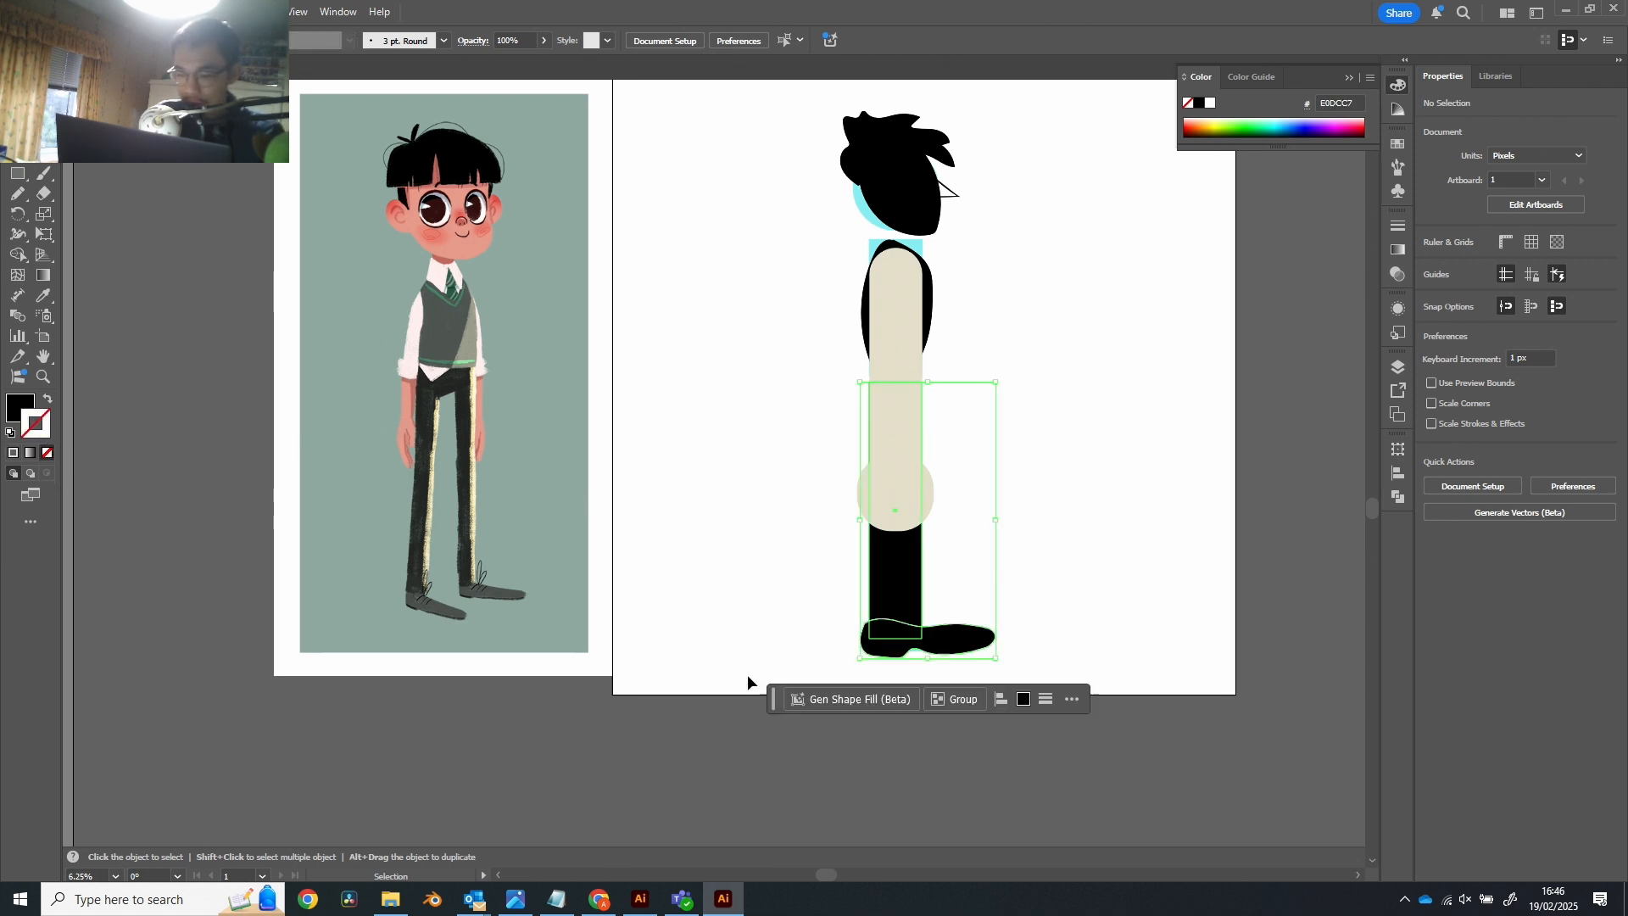
pyautogui.click(48, 454)
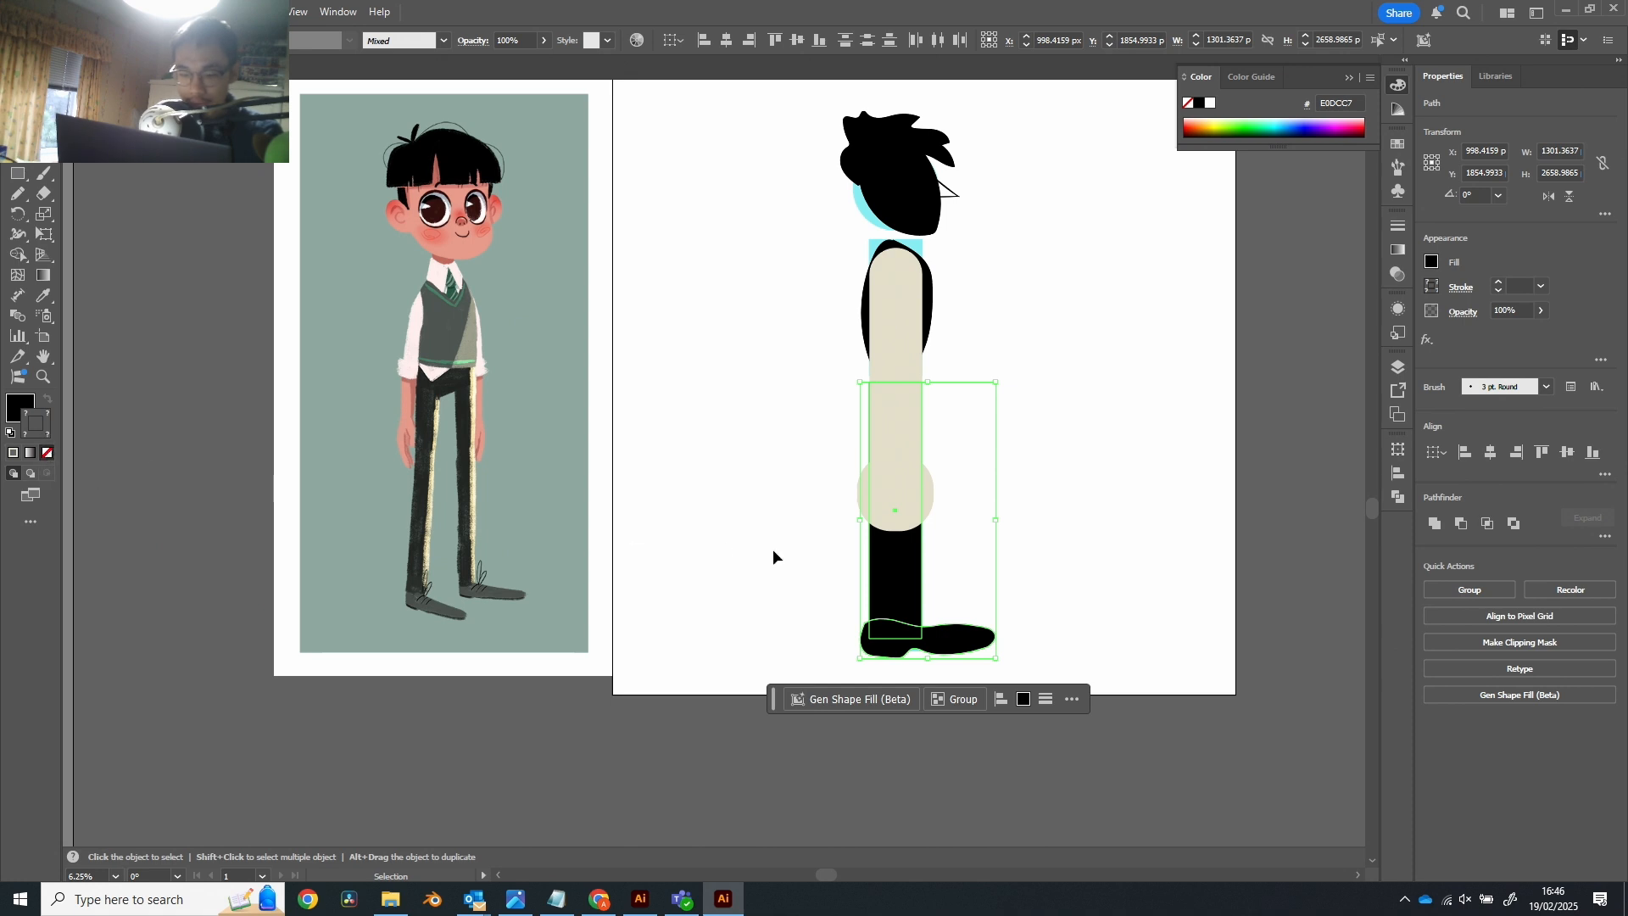
pyautogui.click(1085, 566)
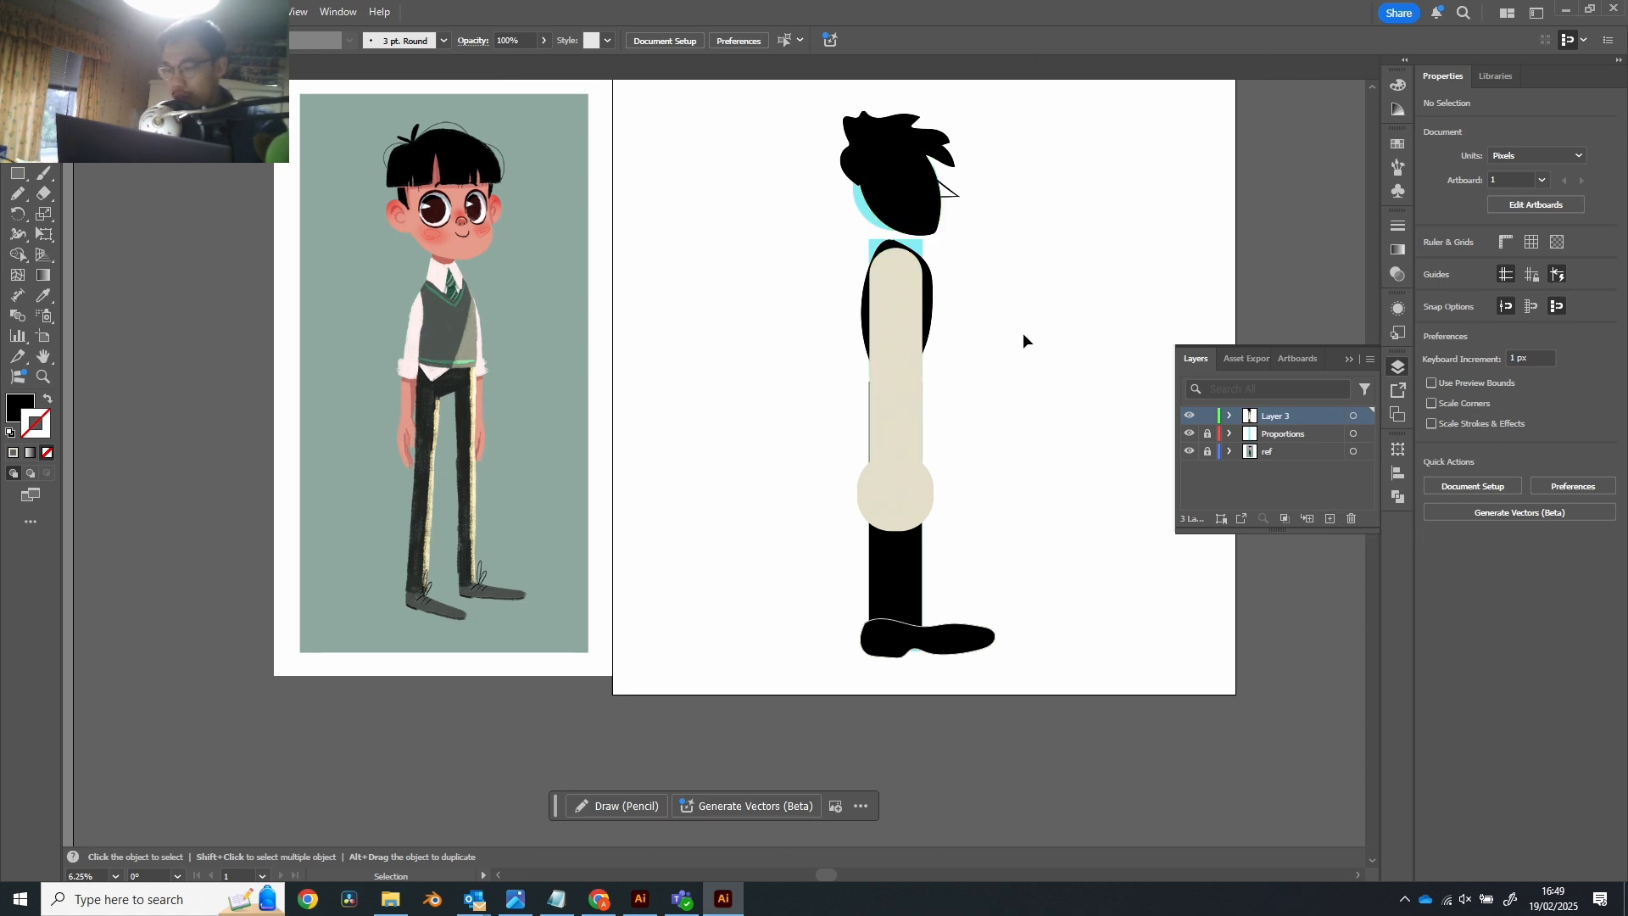
# Step: Create a new layer above Layer 3 and name it R Leg
pyautogui.click(1328, 519)
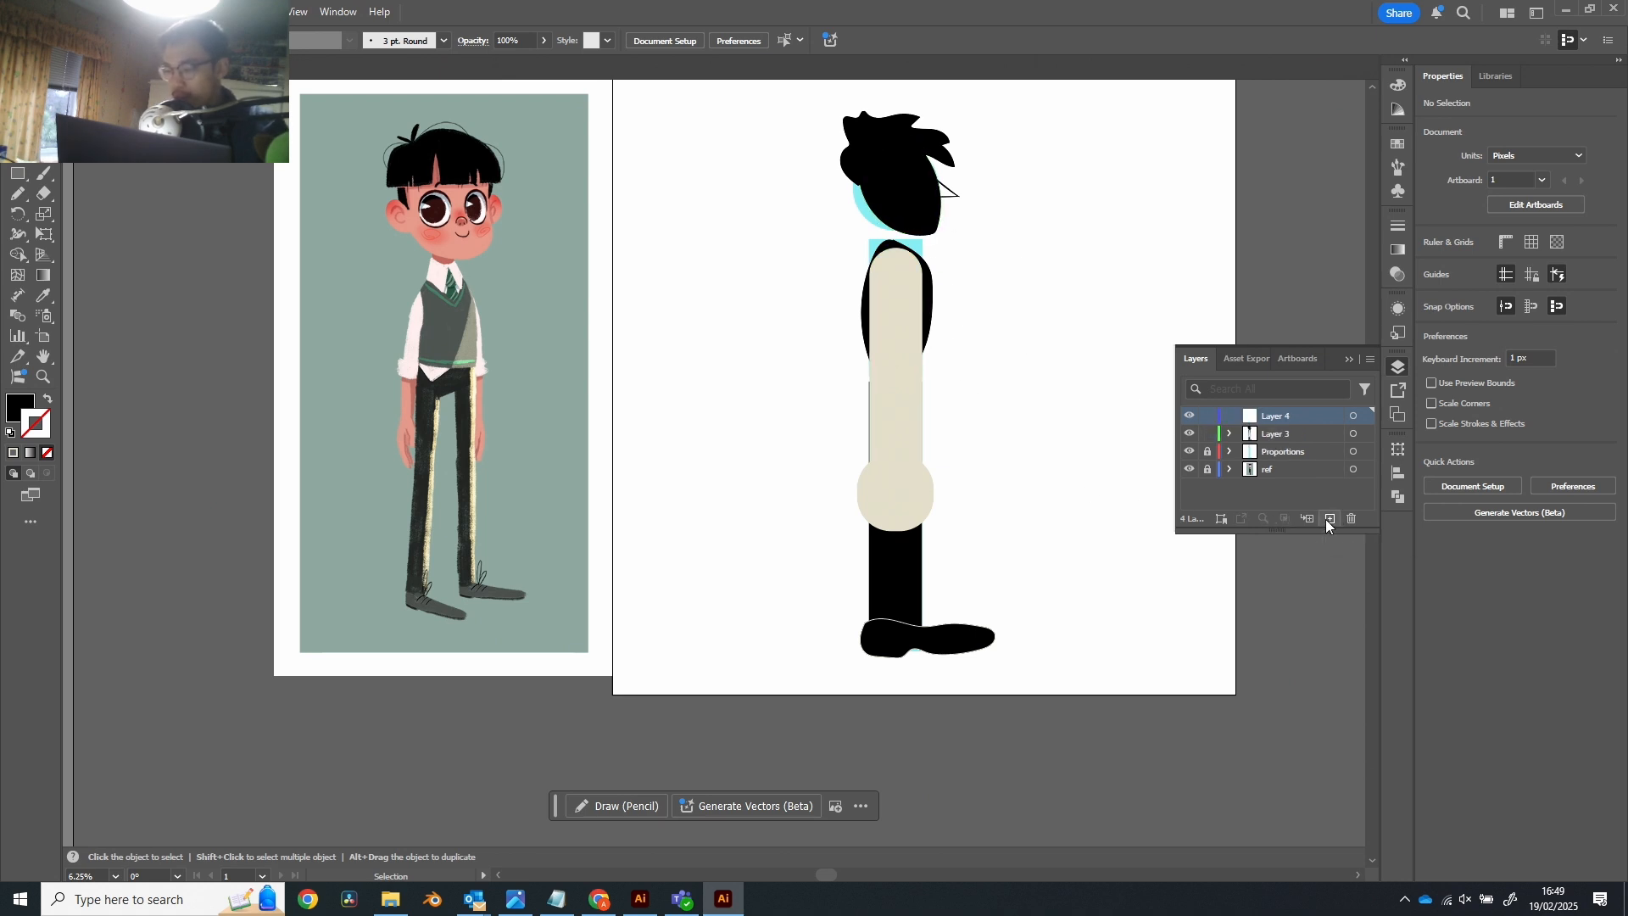
pyautogui.doubleClick(1271, 417)
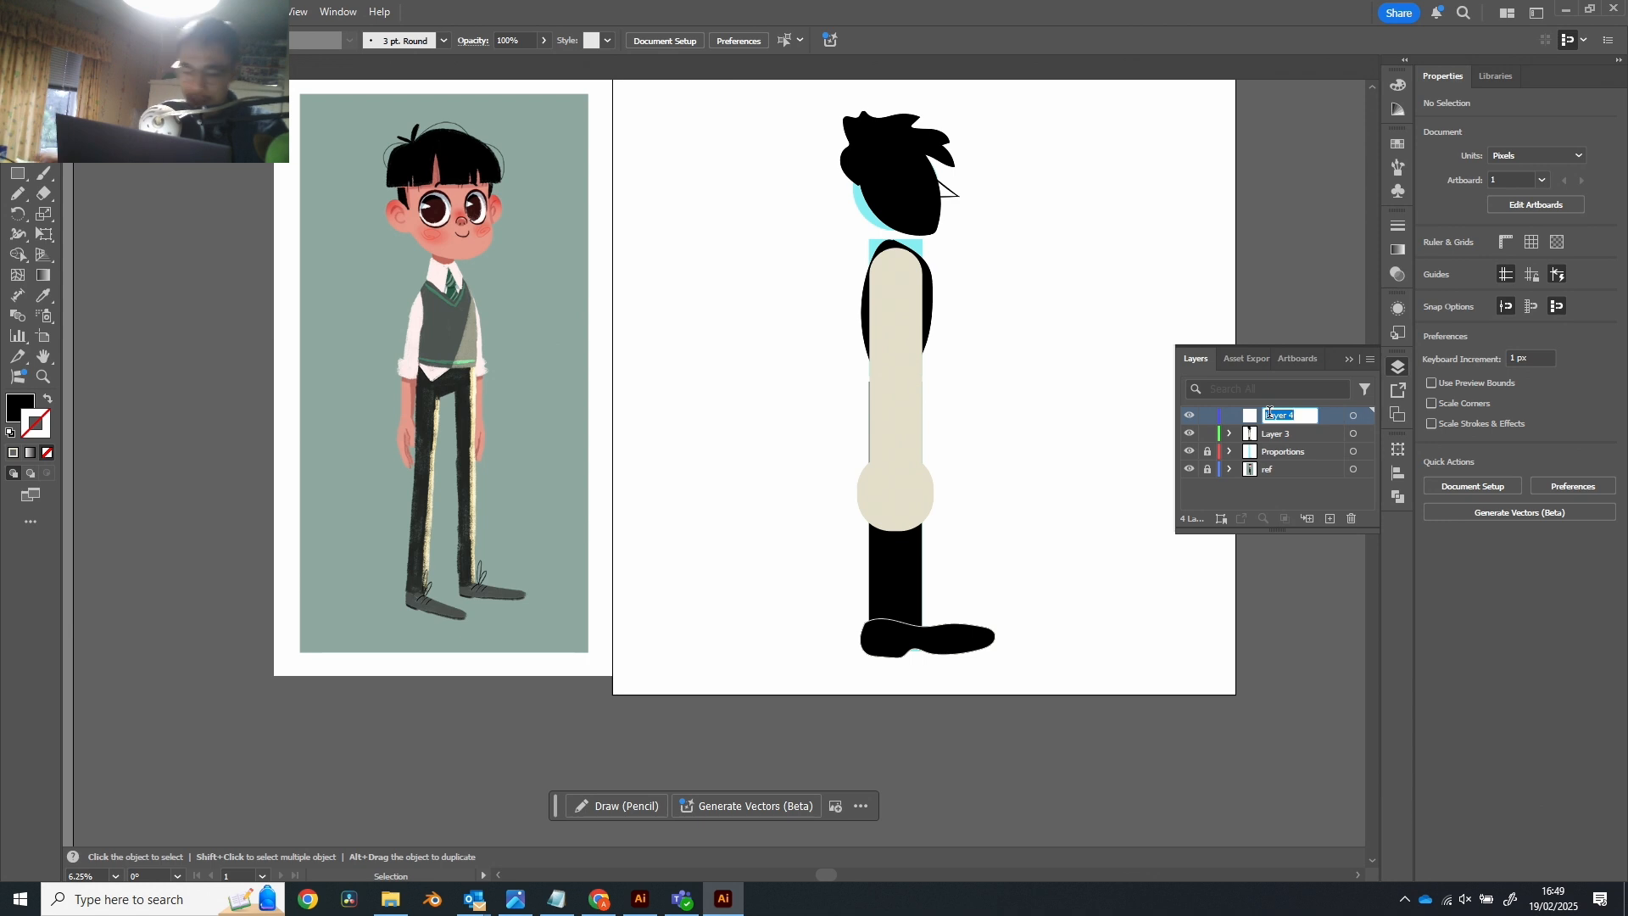
pyautogui.write('R Leg')
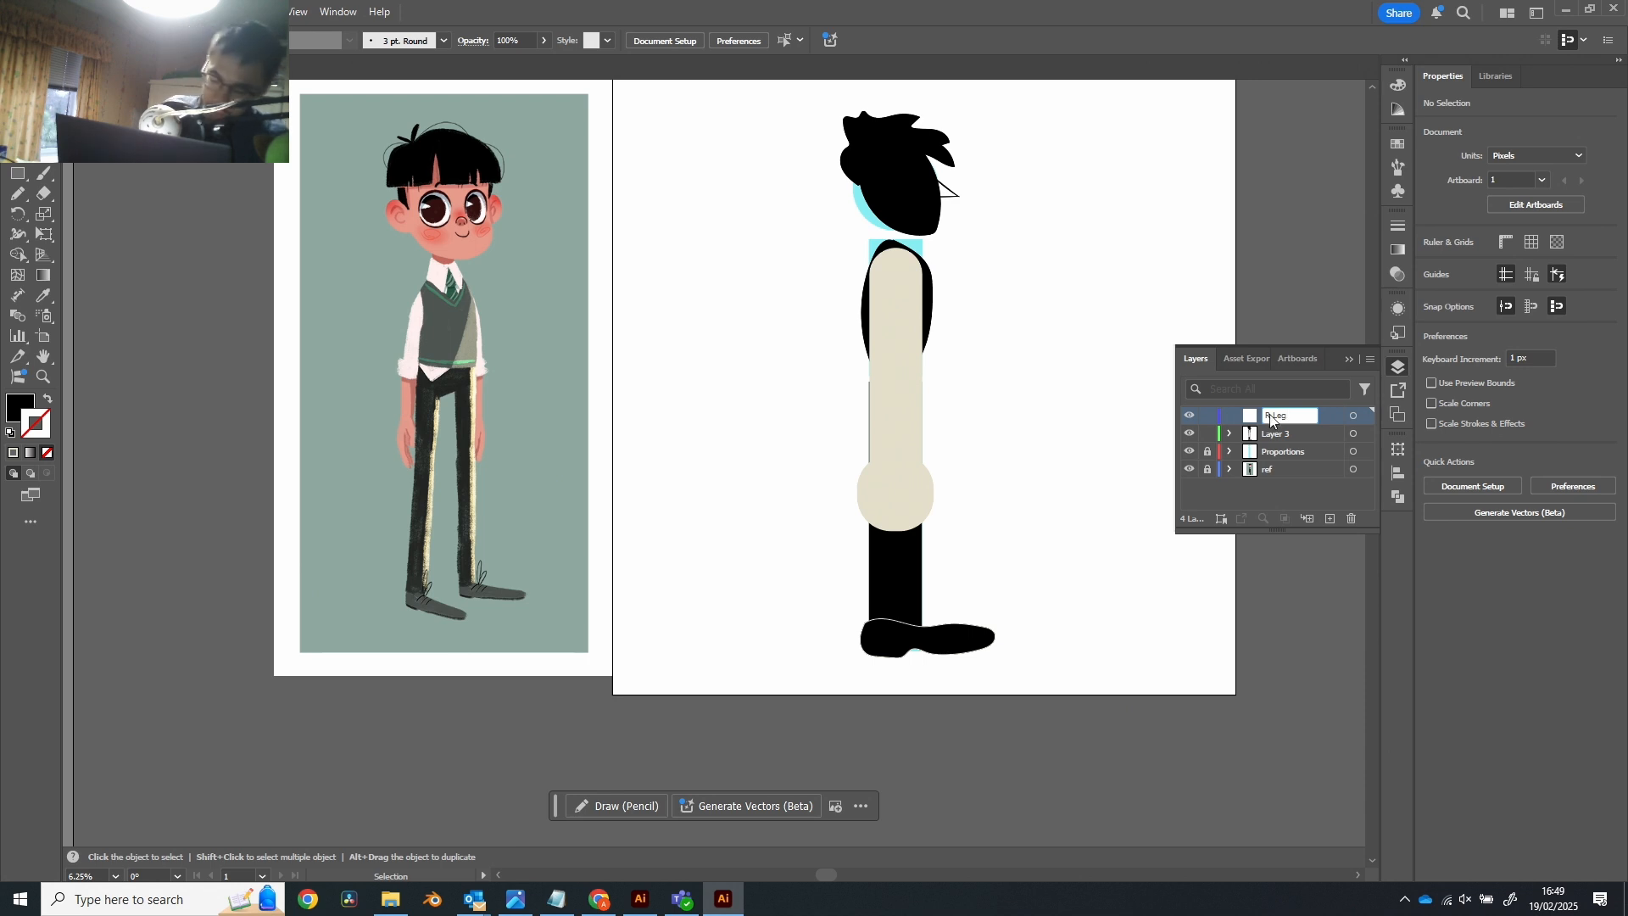
pyautogui.press('Return')
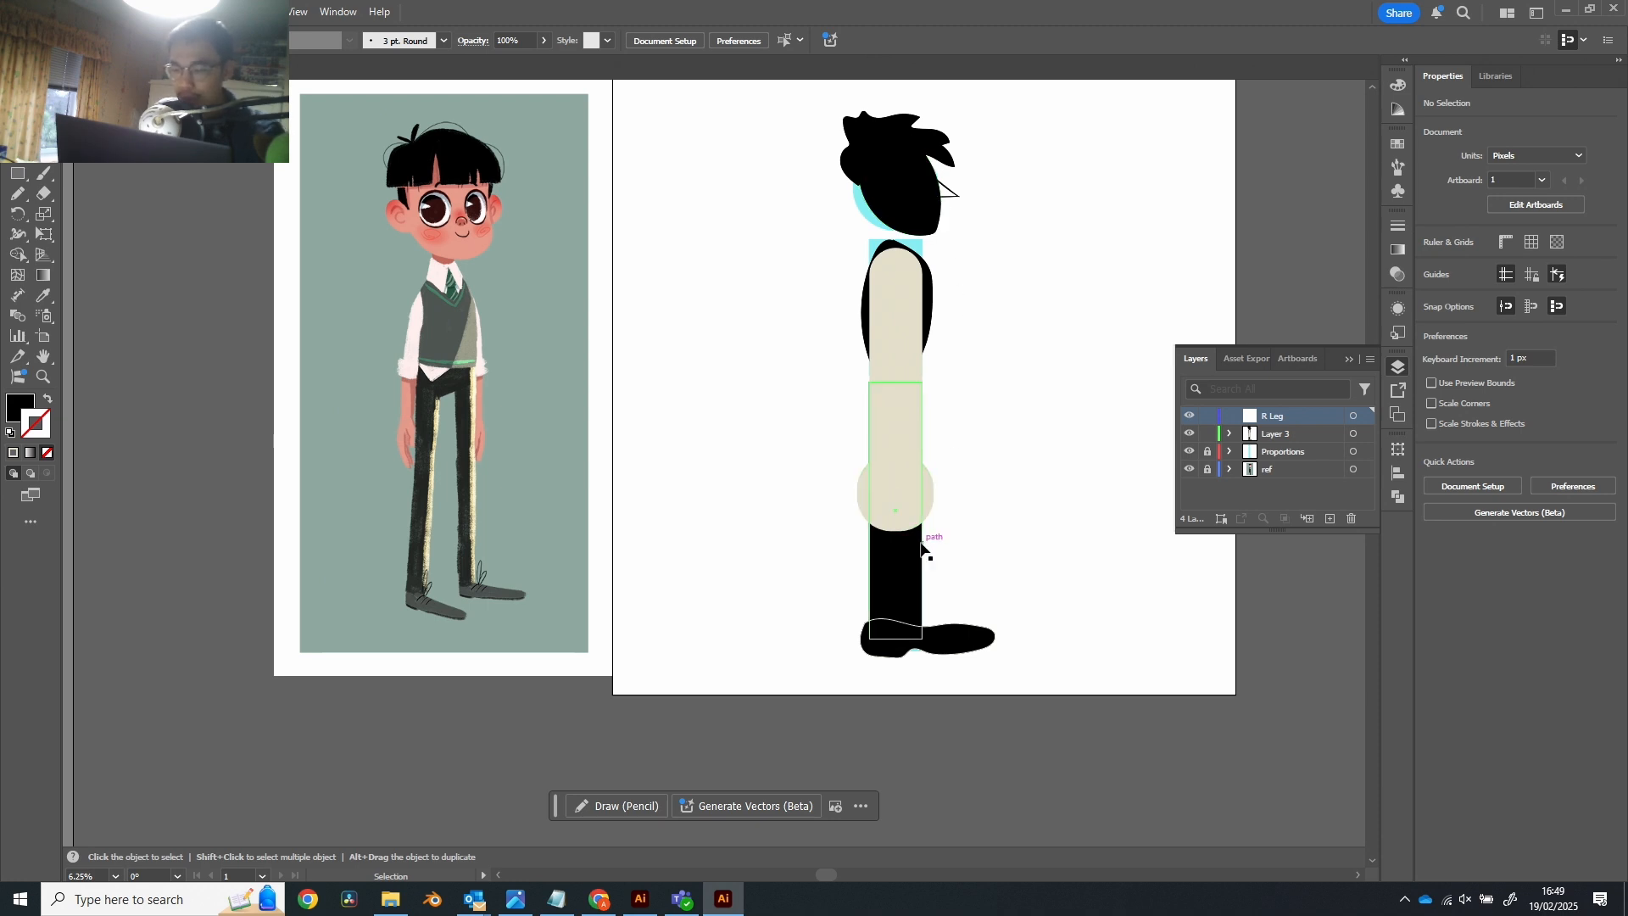
# Step: Cut the black leg rectangle from Layer 3 and paste it in the same position on the R Leg layer
pyautogui.click(1281, 437)
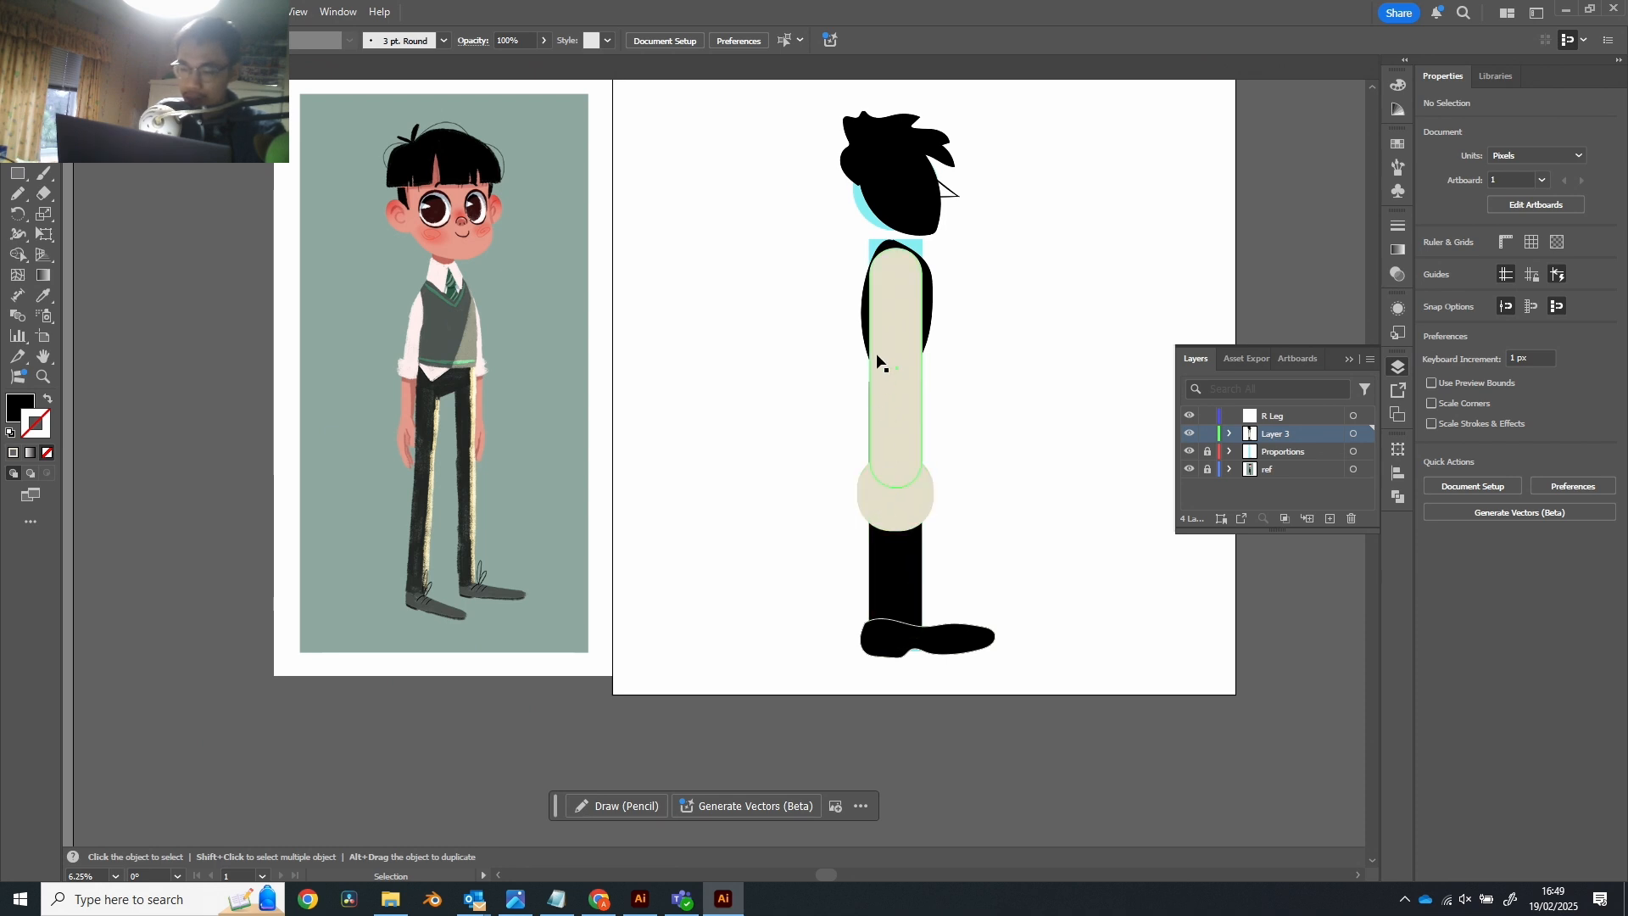
pyautogui.click(888, 542)
pyautogui.press('a')
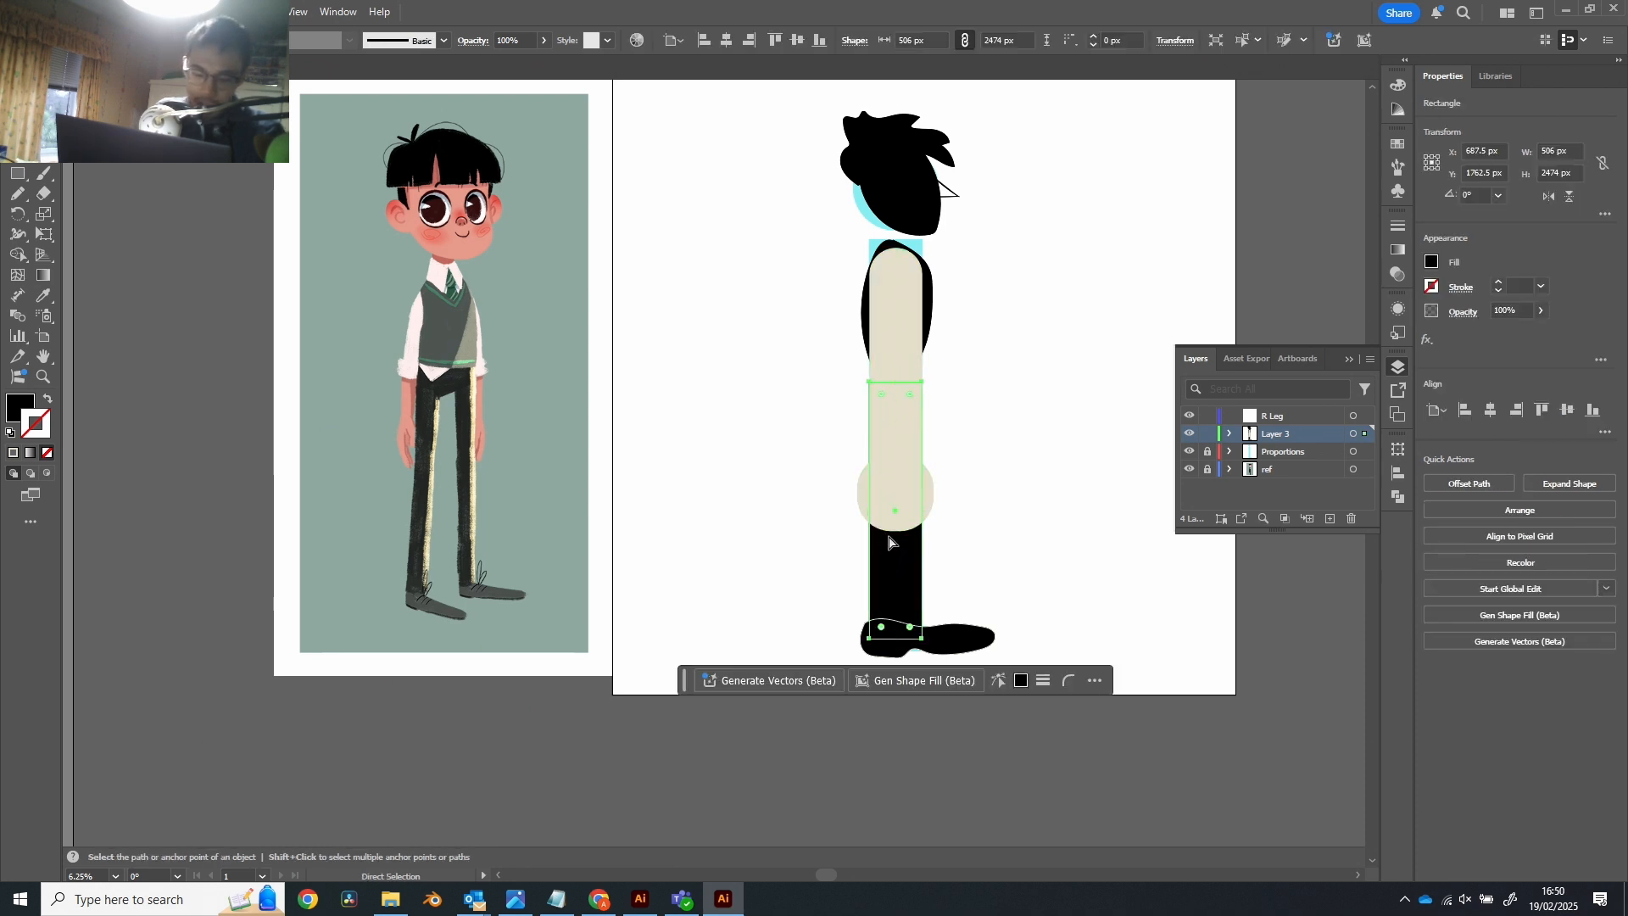
pyautogui.click(1117, 468)
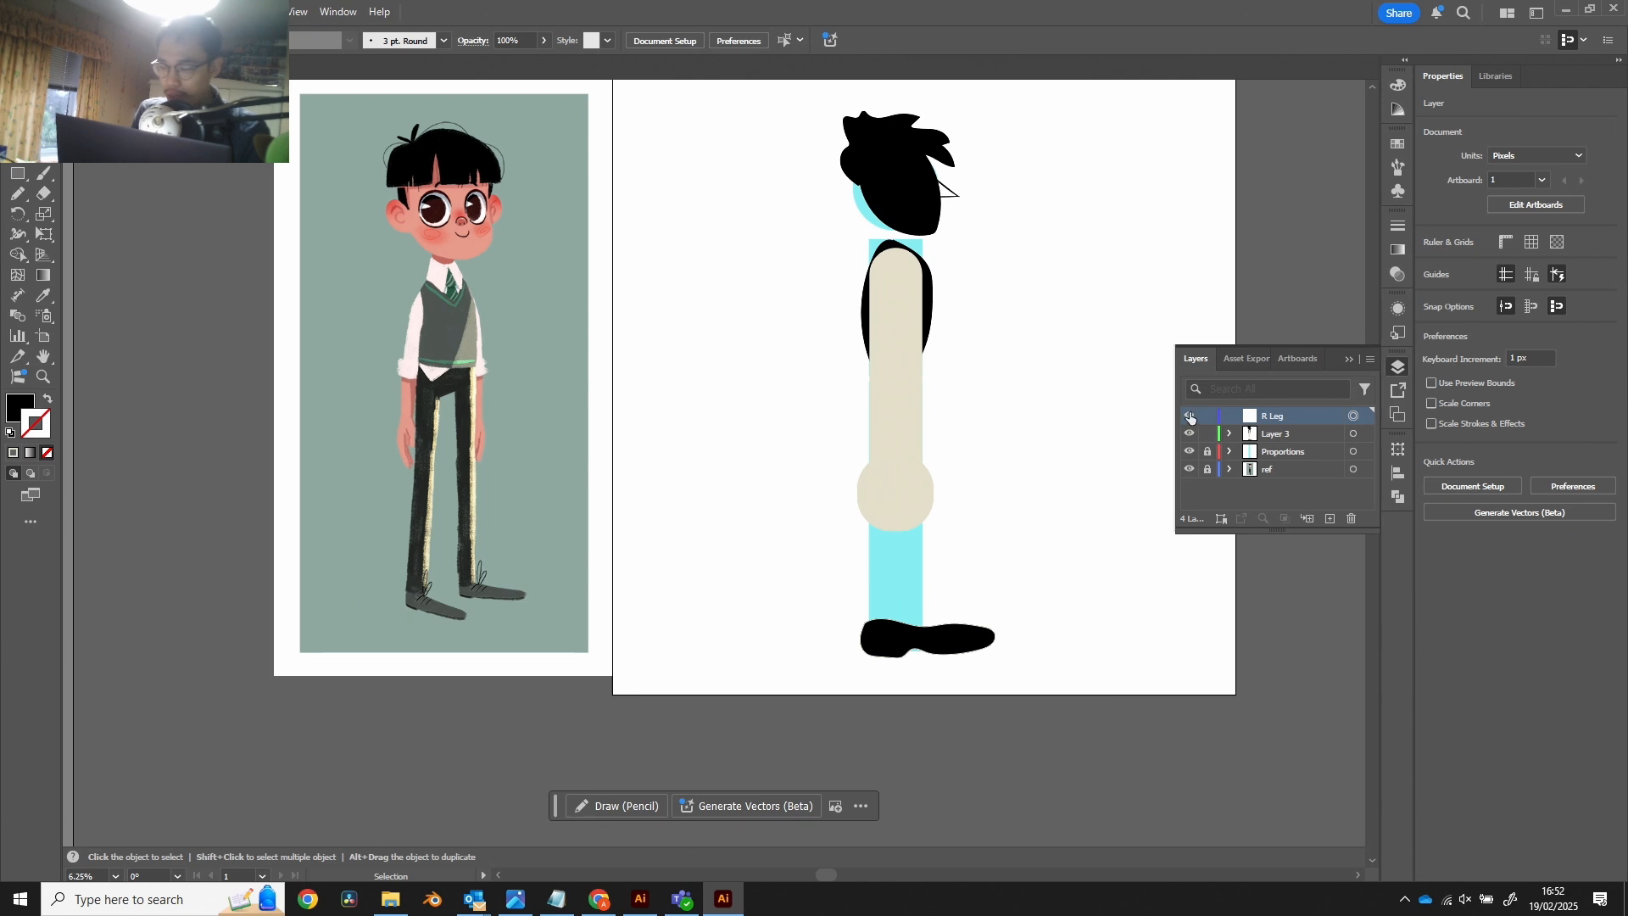
pyautogui.press('a')
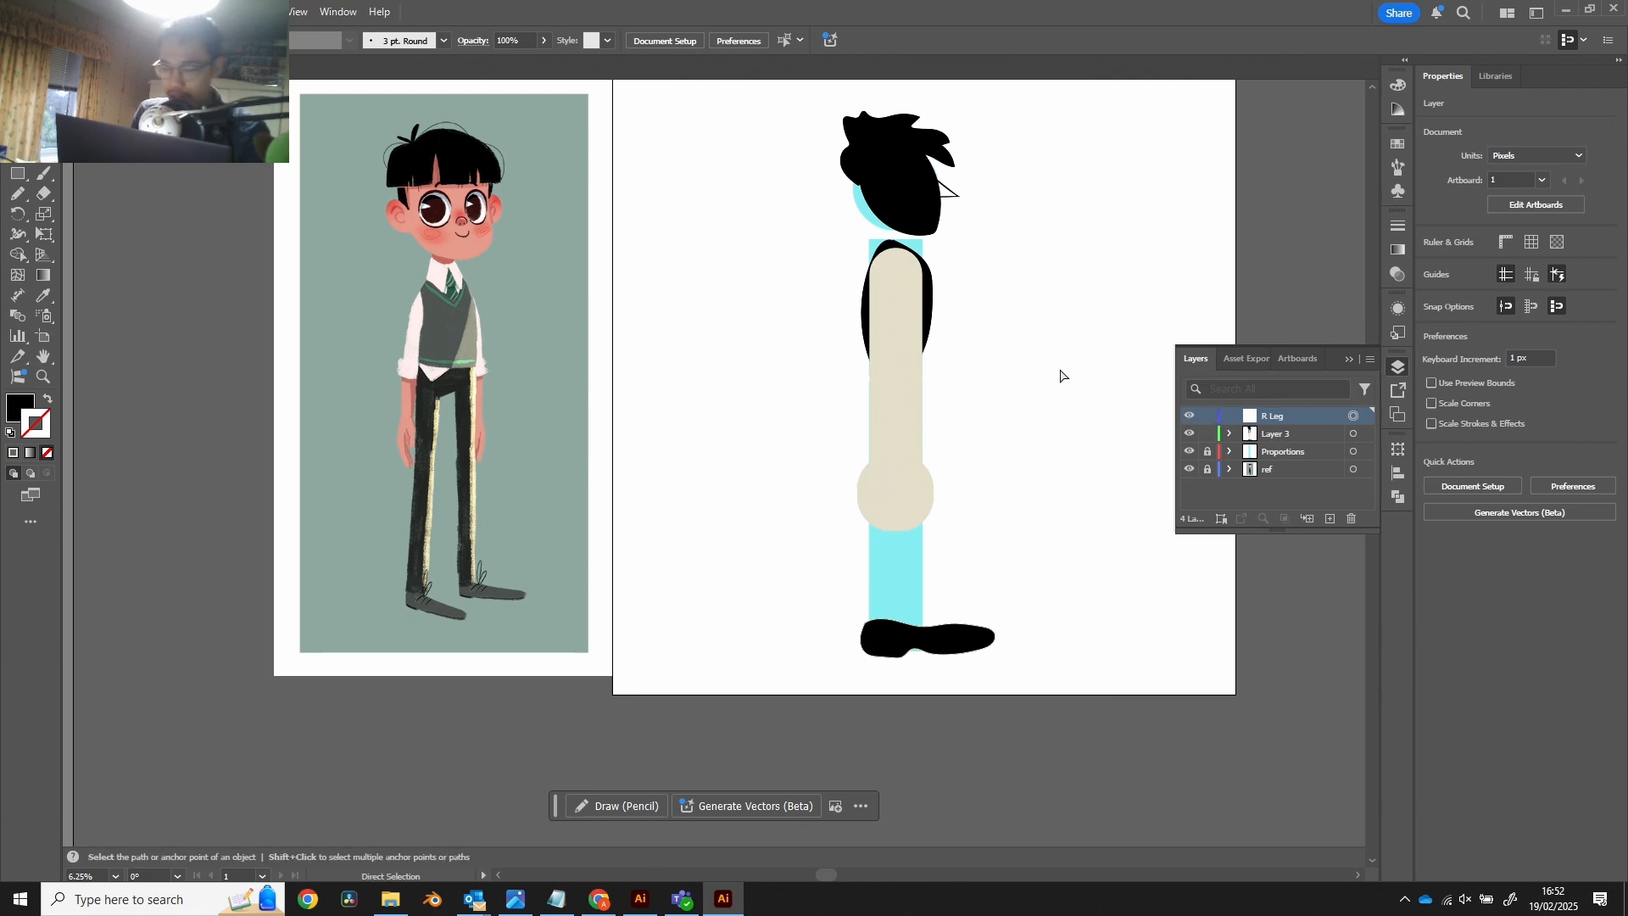
pyautogui.hotkey('ctrl', 'v')
pyautogui.hotkey('ctrl', 'z')
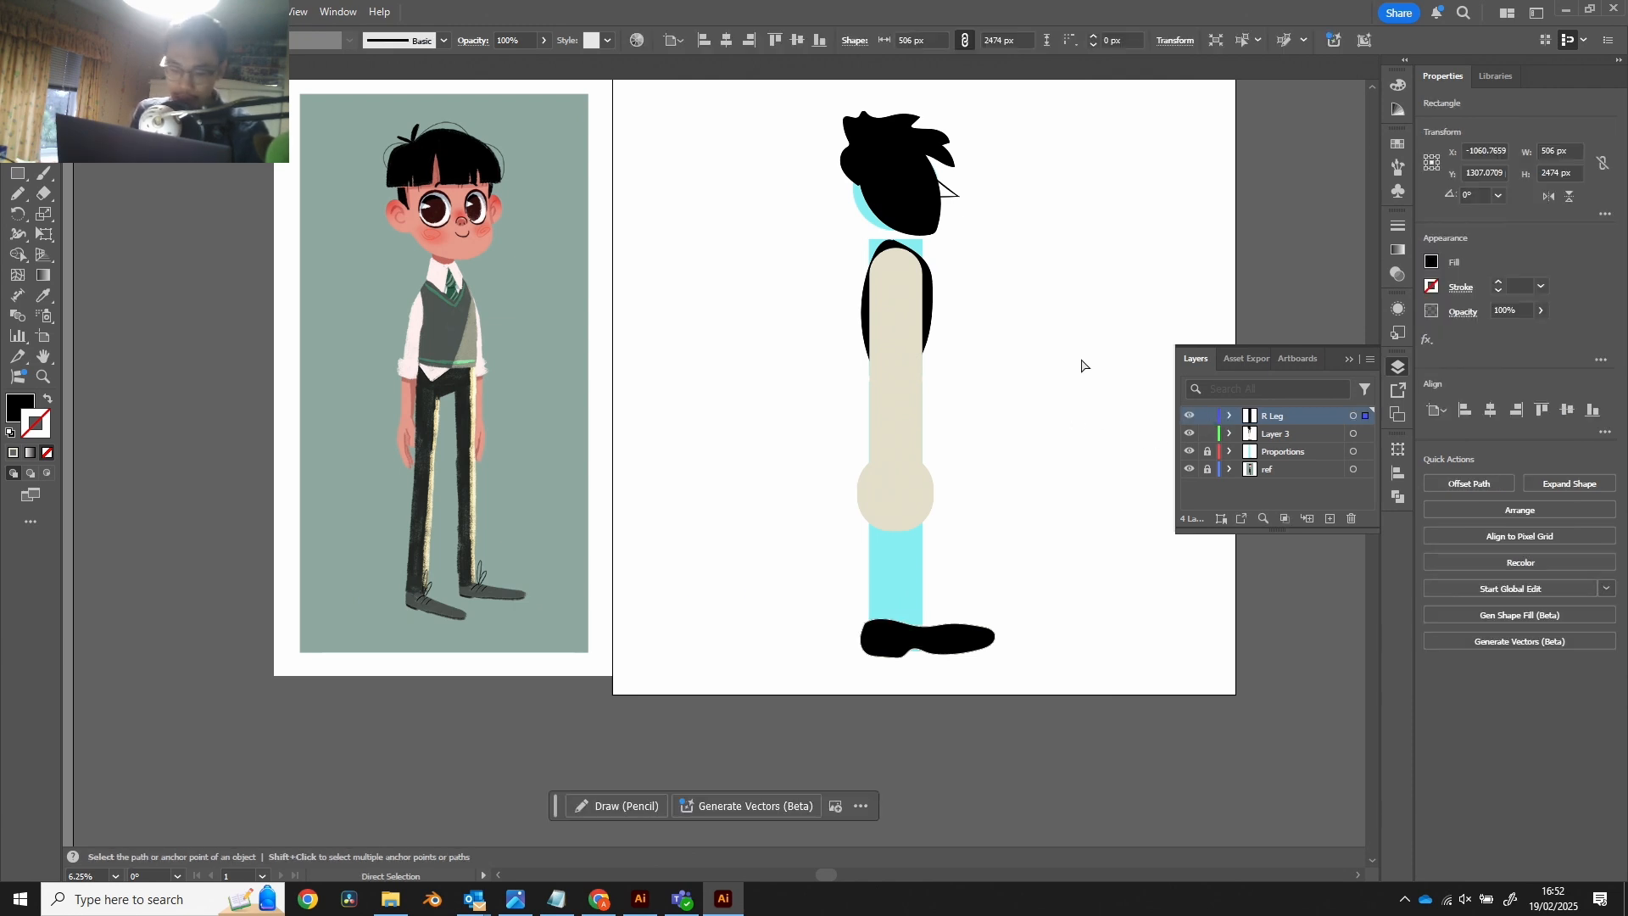
pyautogui.hotkey('ctrl', 'f')
pyautogui.press('v')
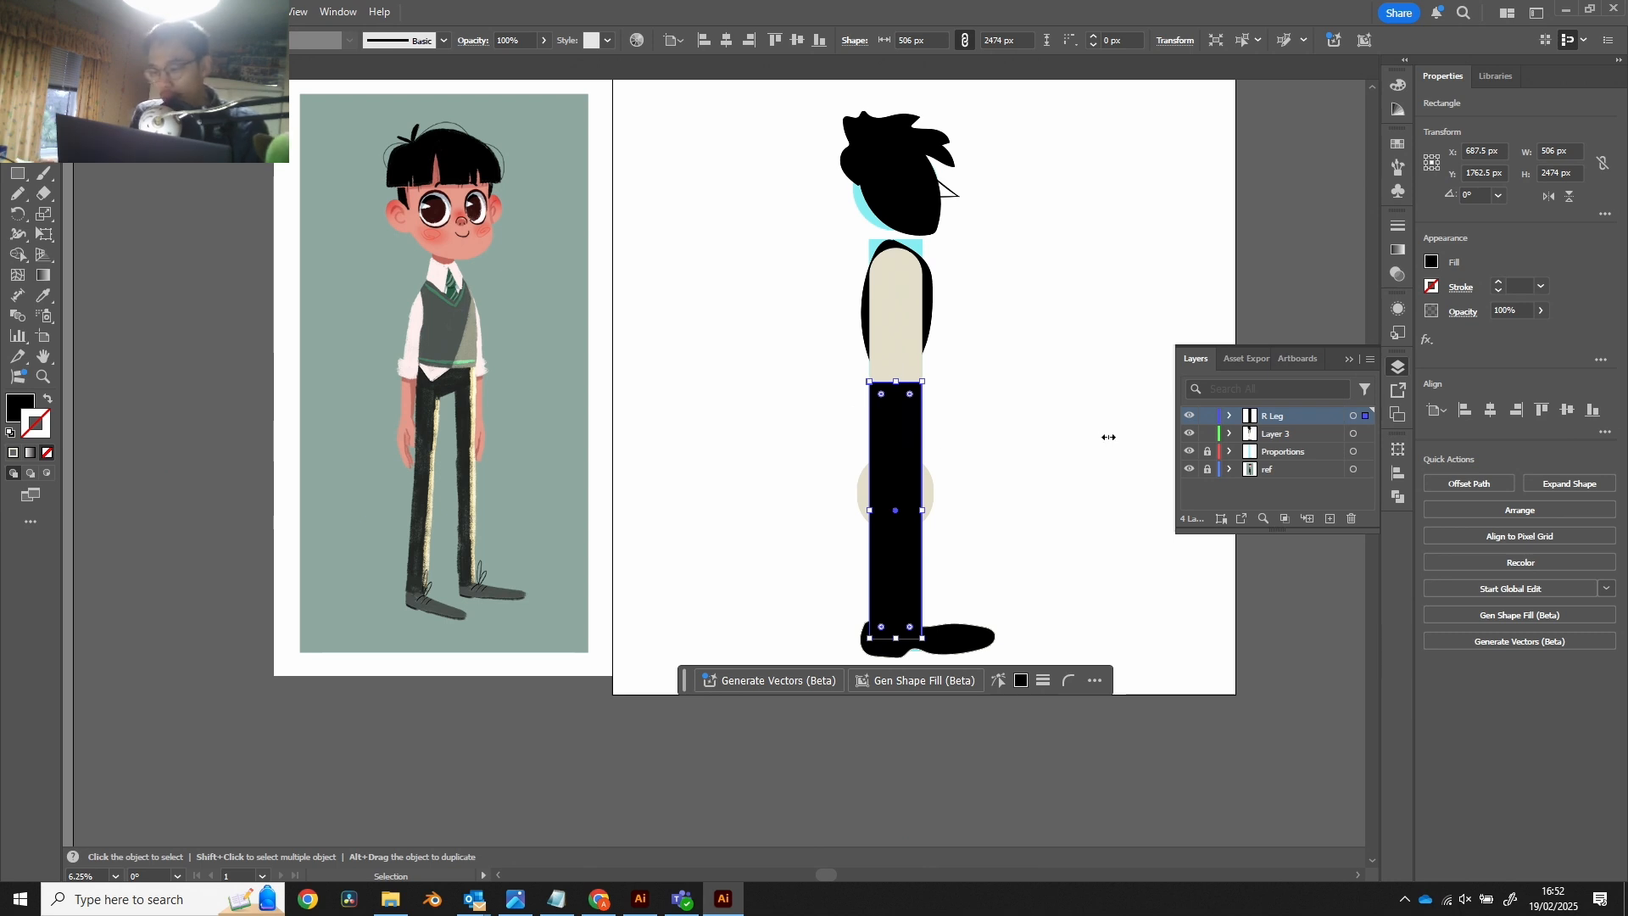
# Step: Hide Layer 3 and the Proportions layer to isolate the leg rectangle beside the reference
pyautogui.click(1188, 435)
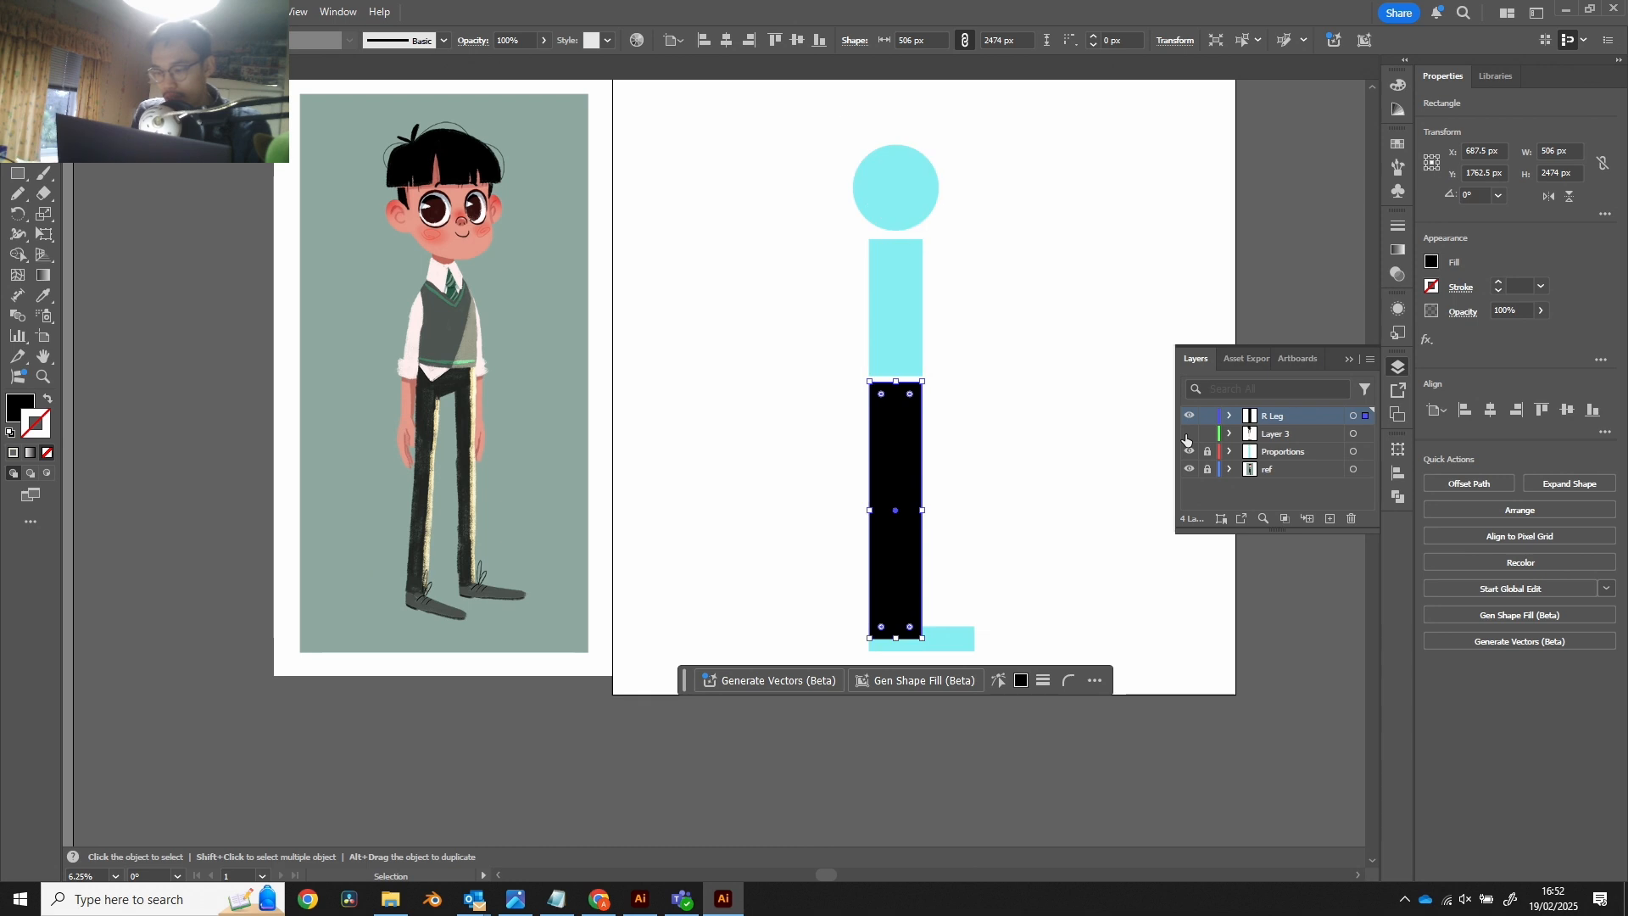
pyautogui.click(1188, 452)
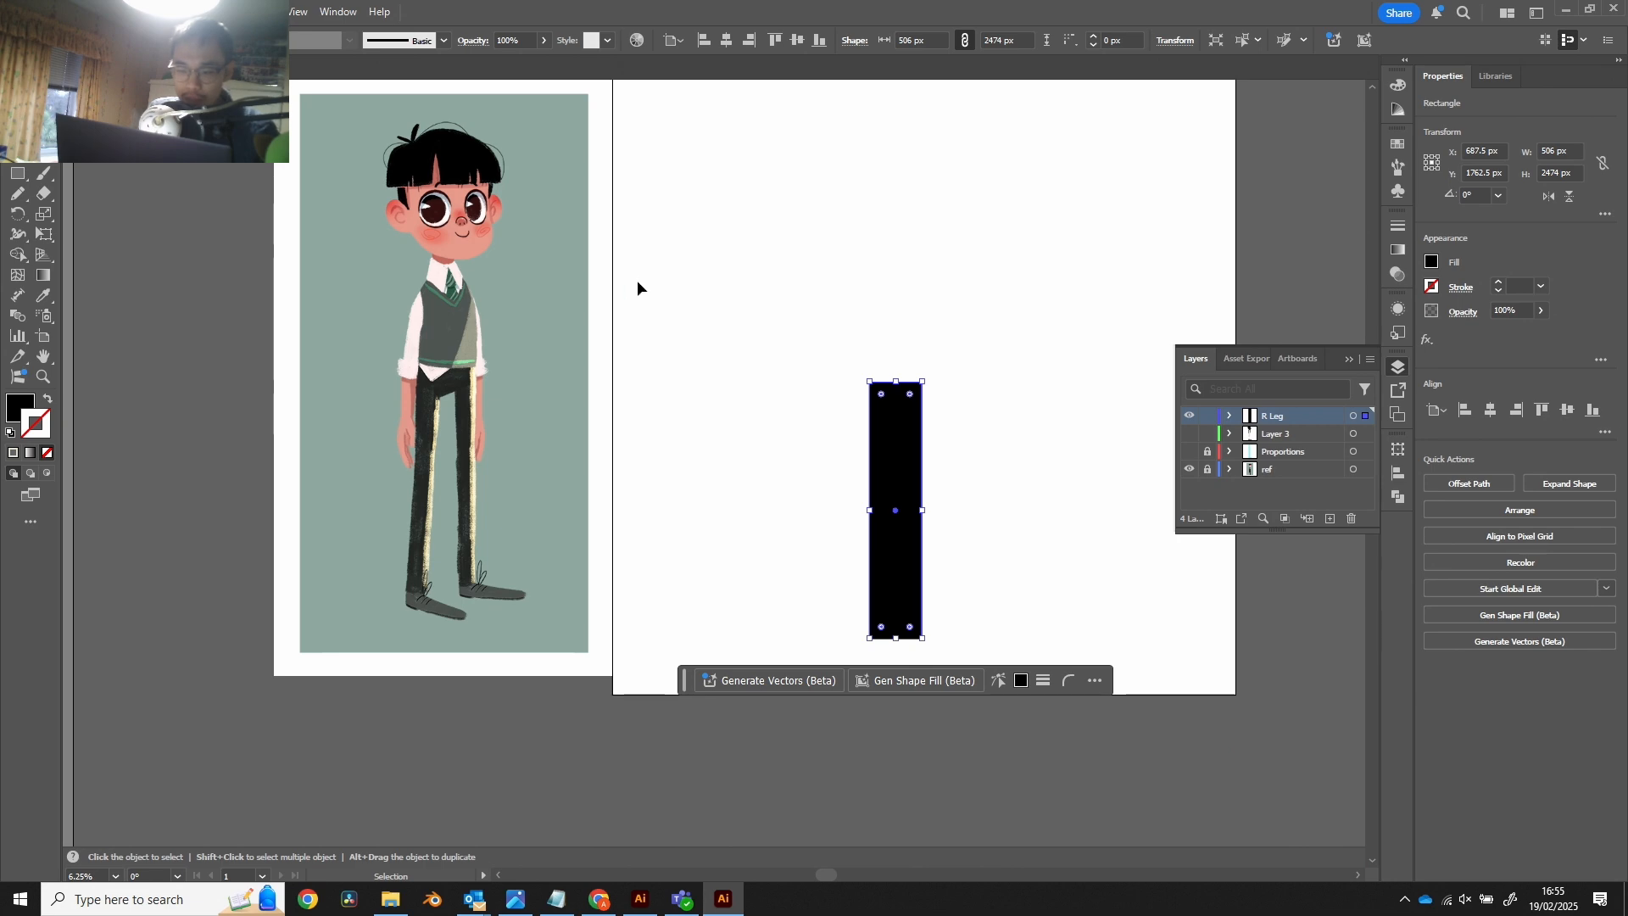
pyautogui.click(301, 12)
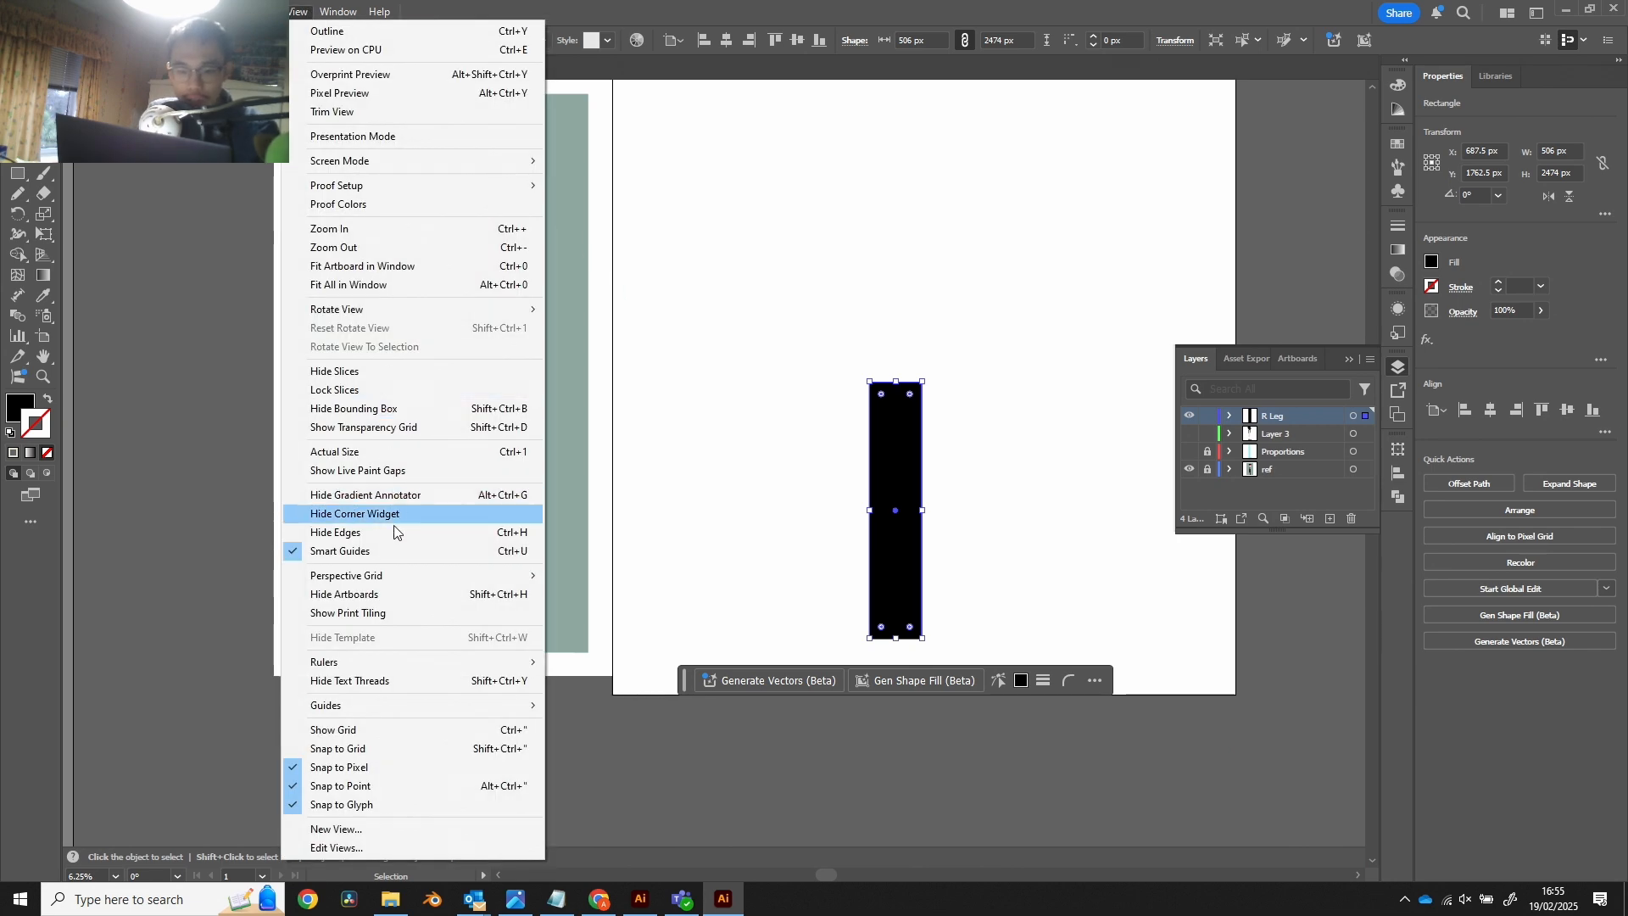
pyautogui.click(296, 8)
pyautogui.click(296, 7)
pyautogui.click(296, 8)
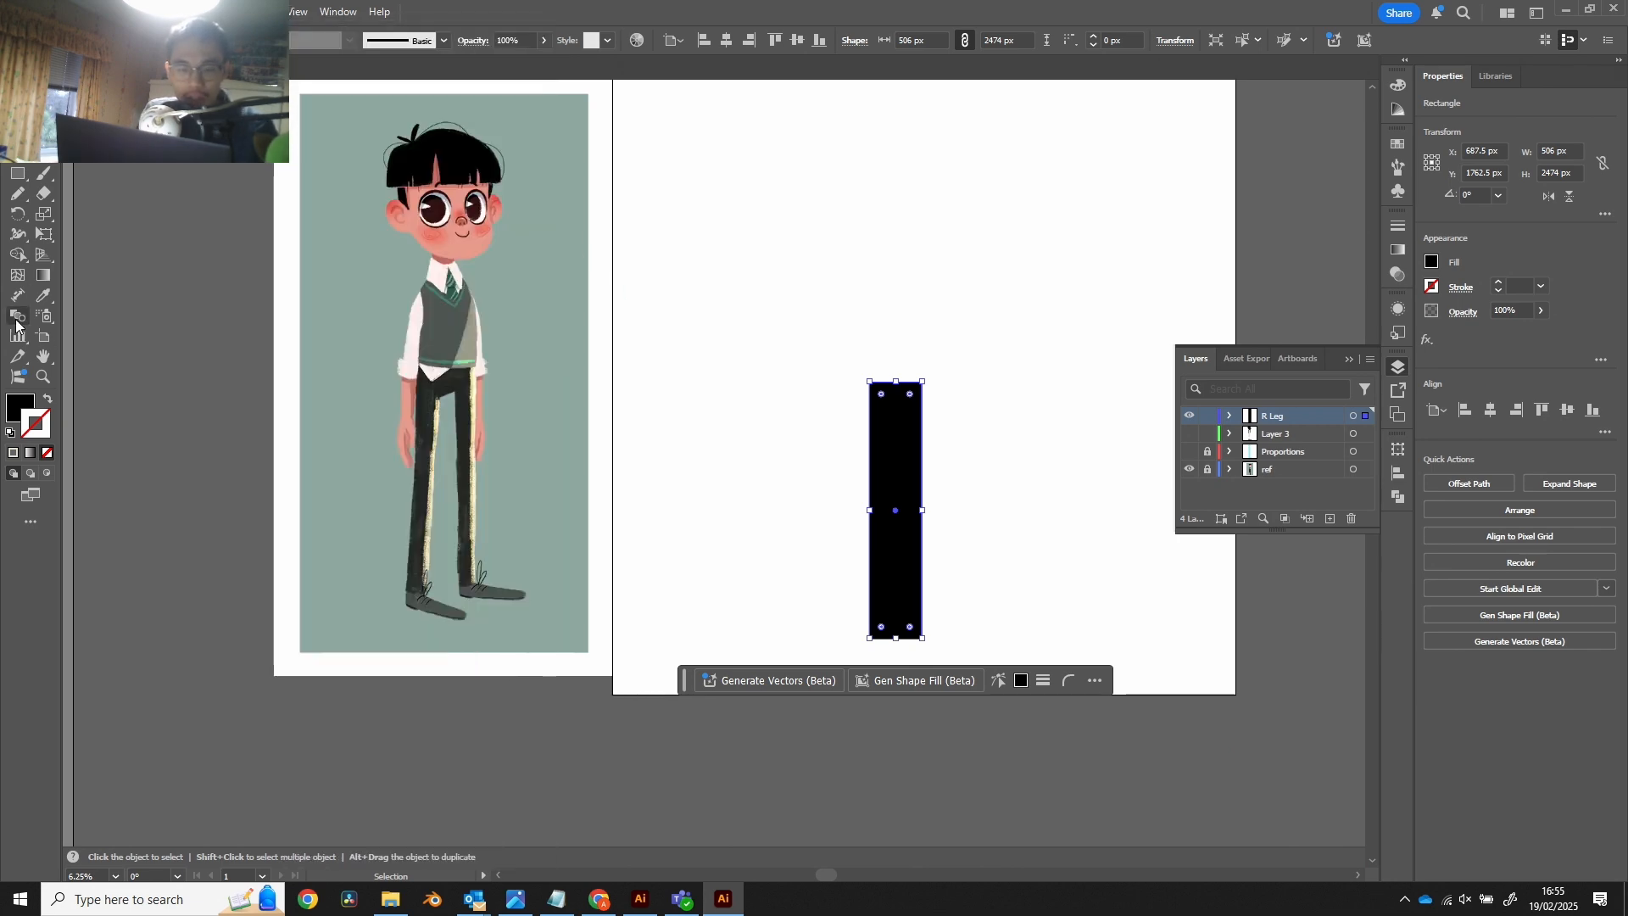
pyautogui.click(17, 173)
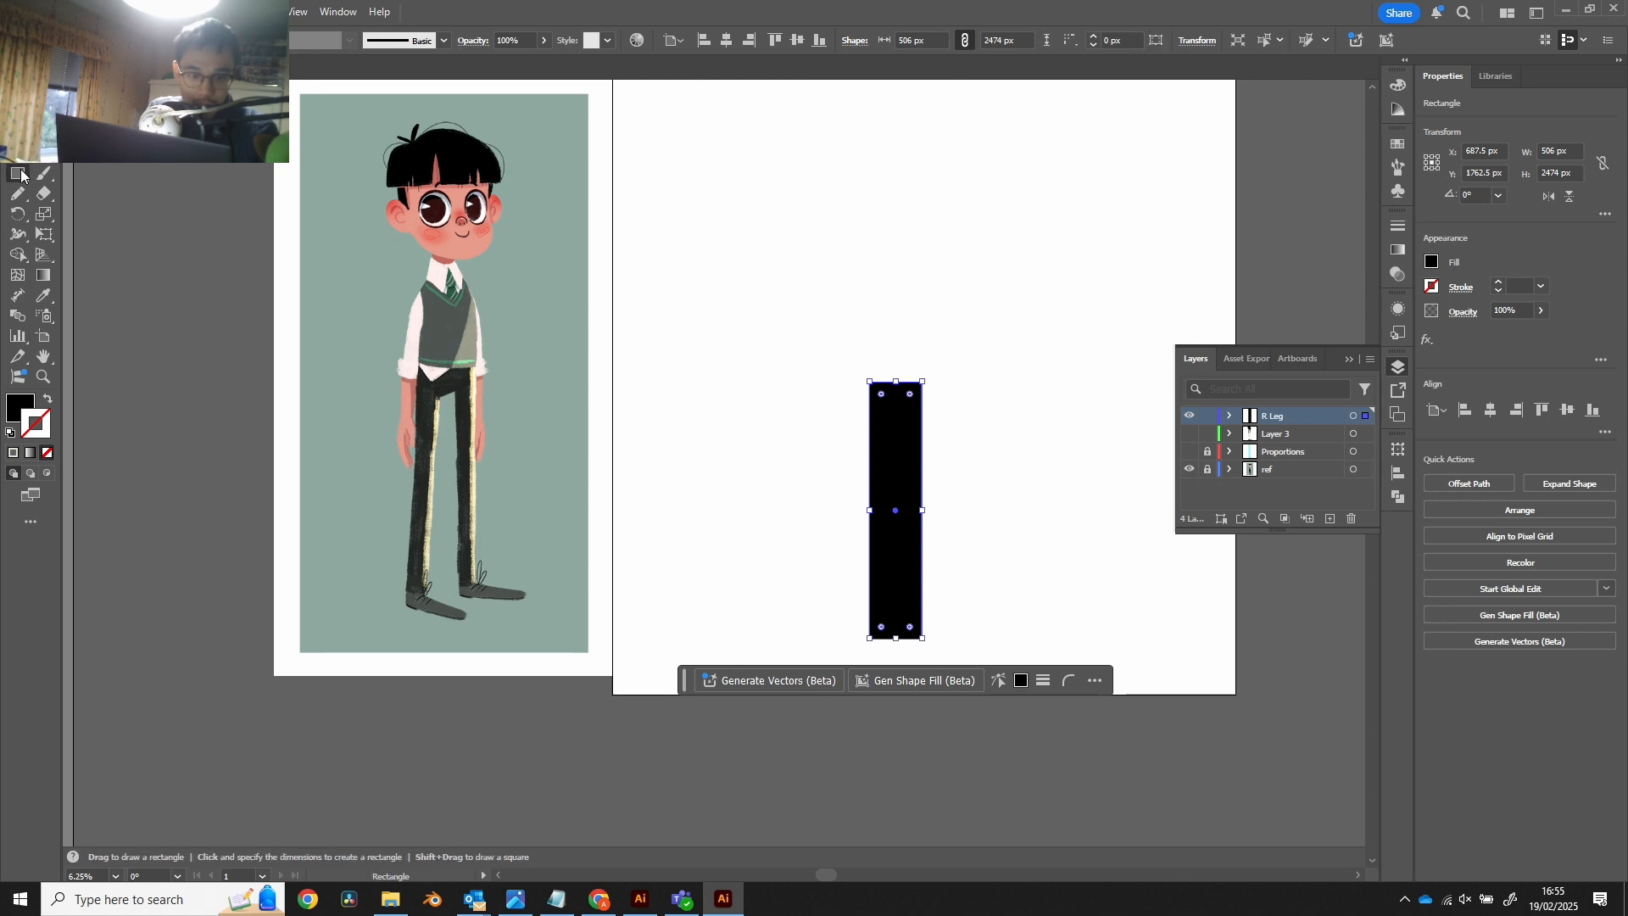
pyautogui.click(141, 214)
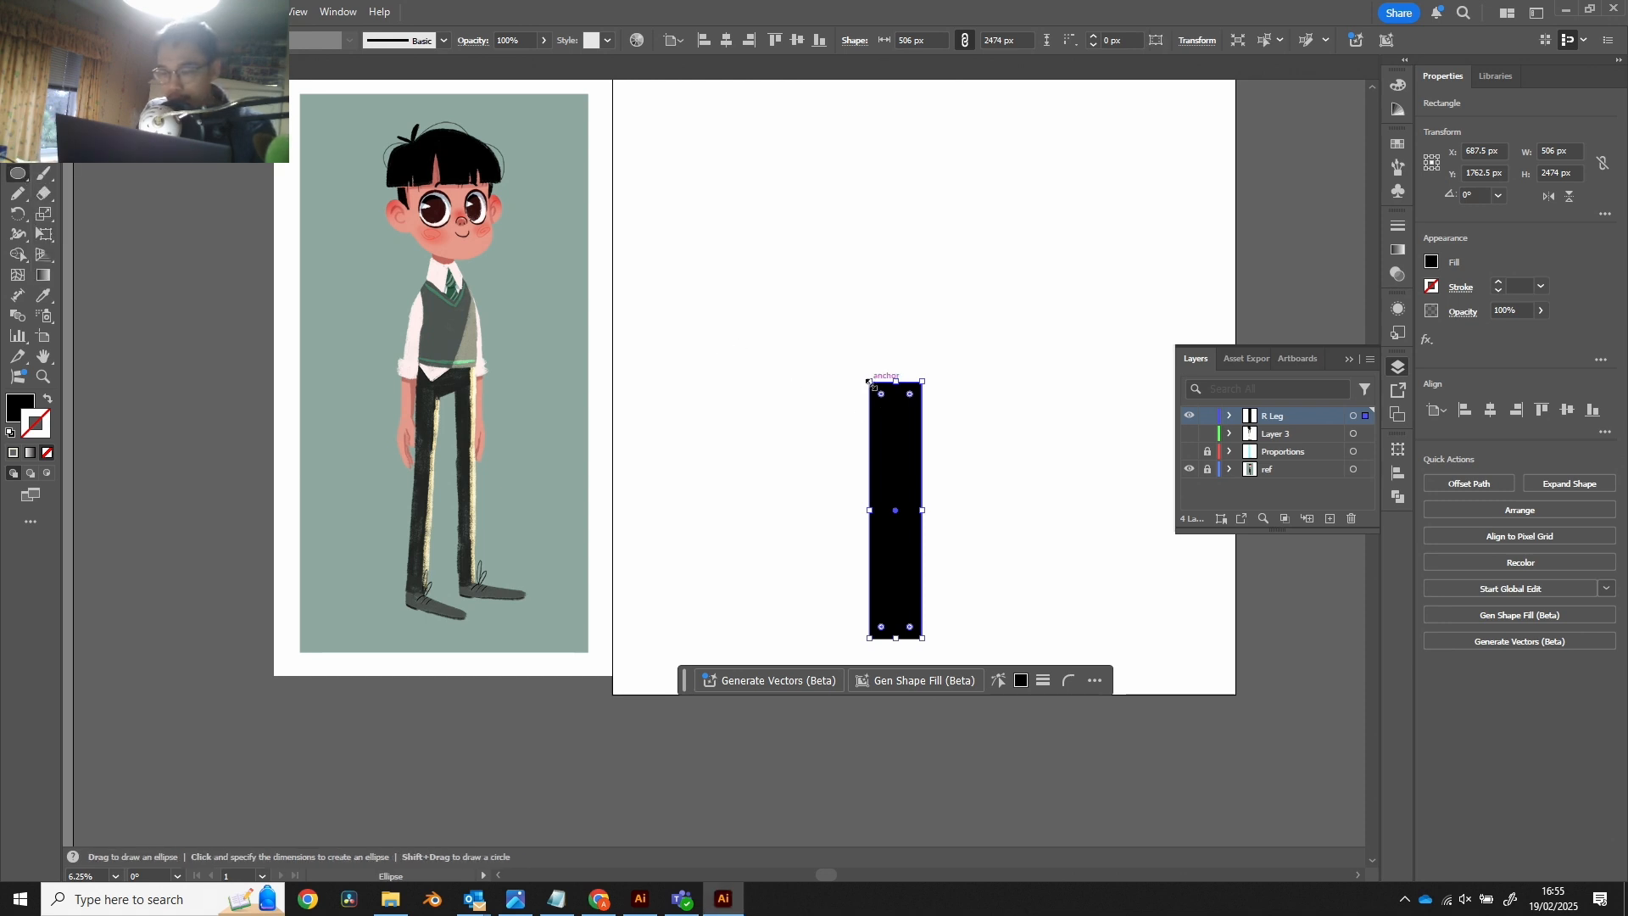
pyautogui.moveTo(871, 383); pyautogui.dragTo(887, 377)
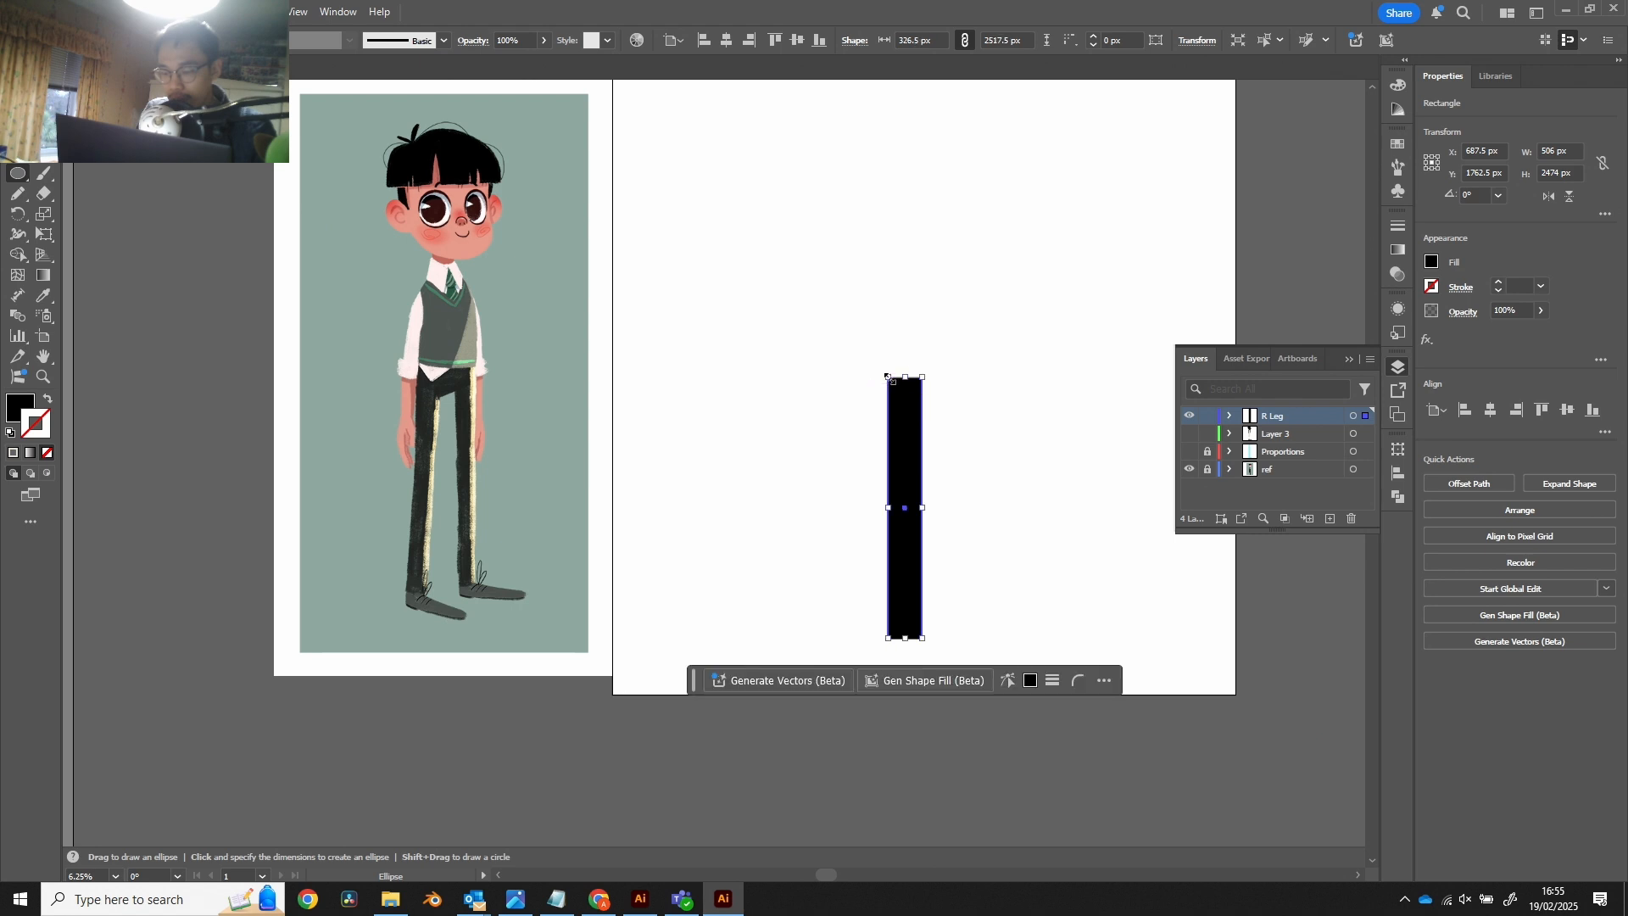
pyautogui.press('z')
pyautogui.hotkey('ctrl', 'z')
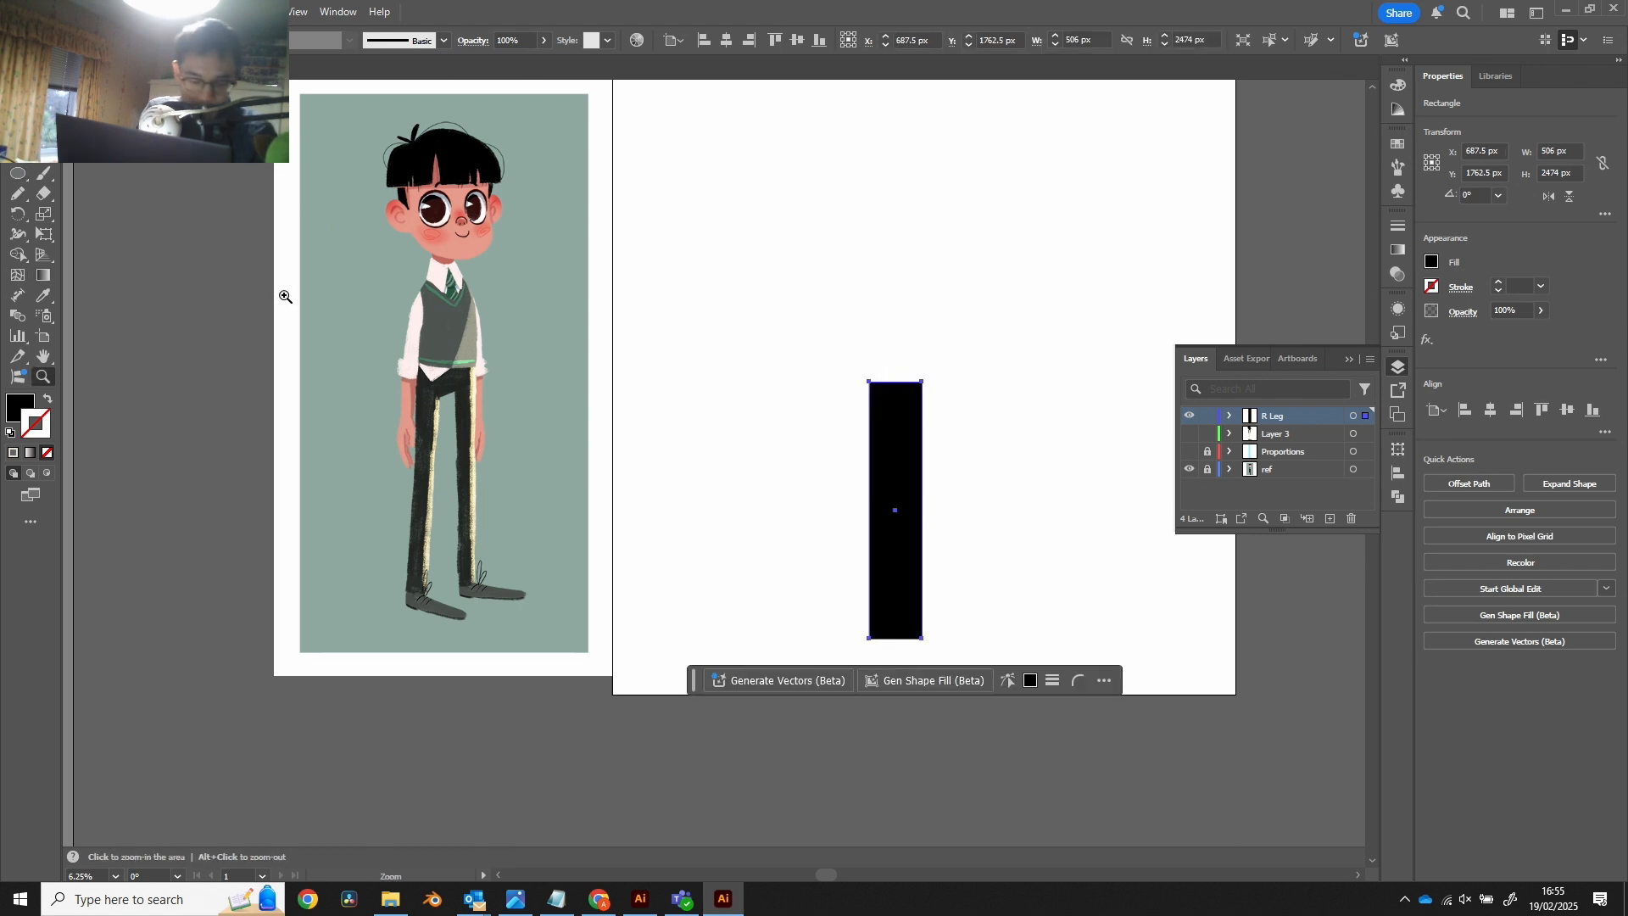
pyautogui.press('l')
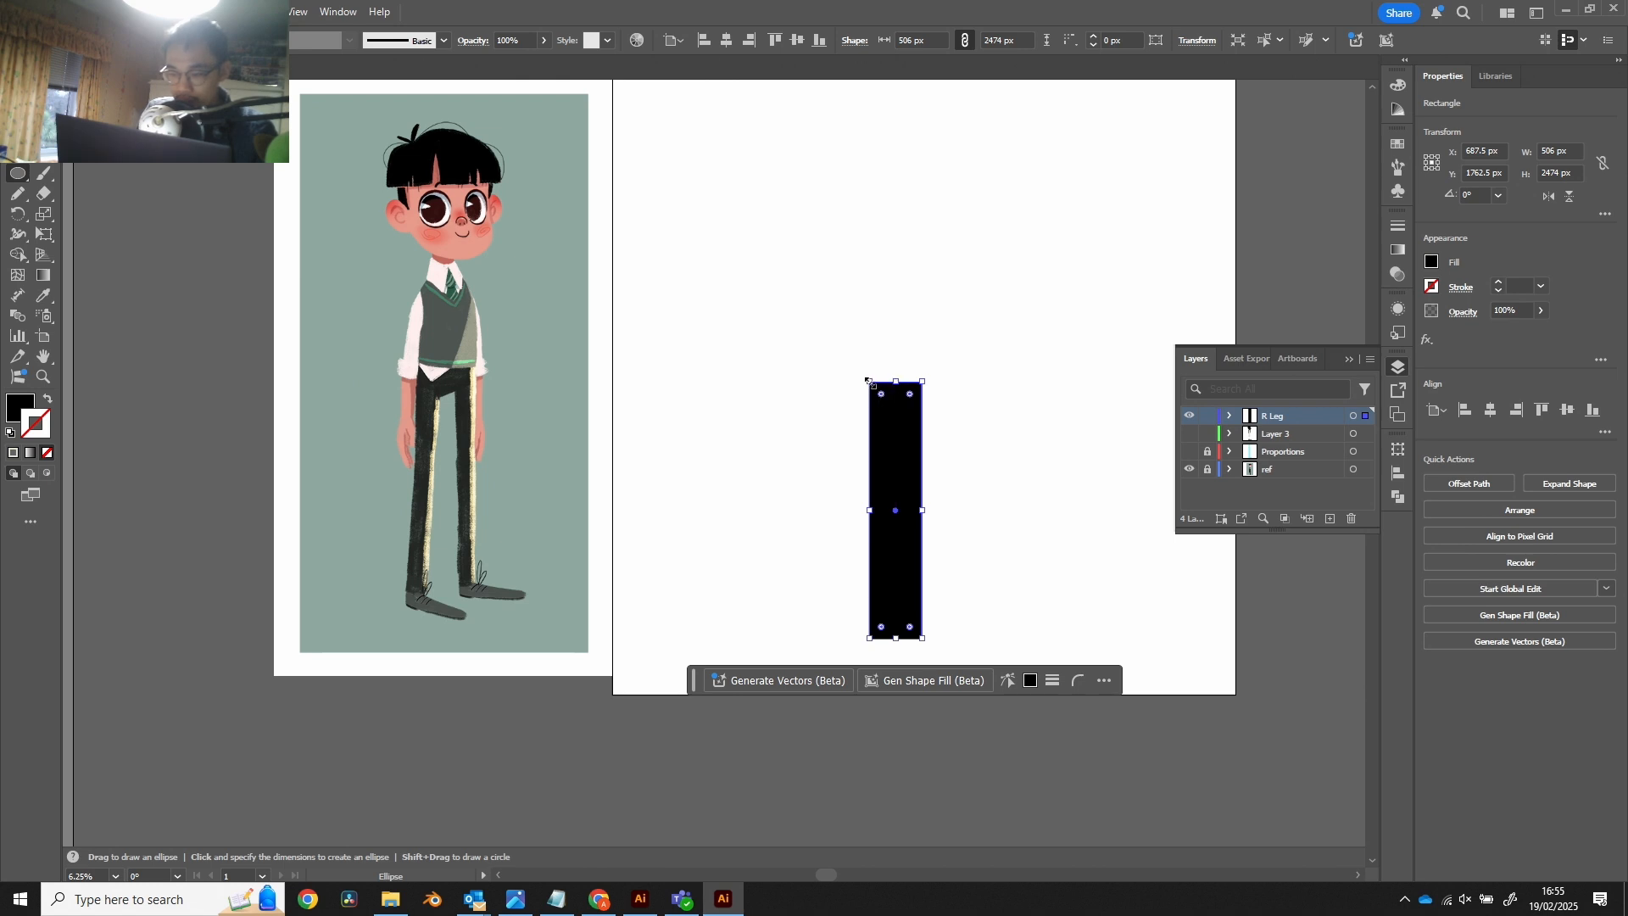
pyautogui.press('v')
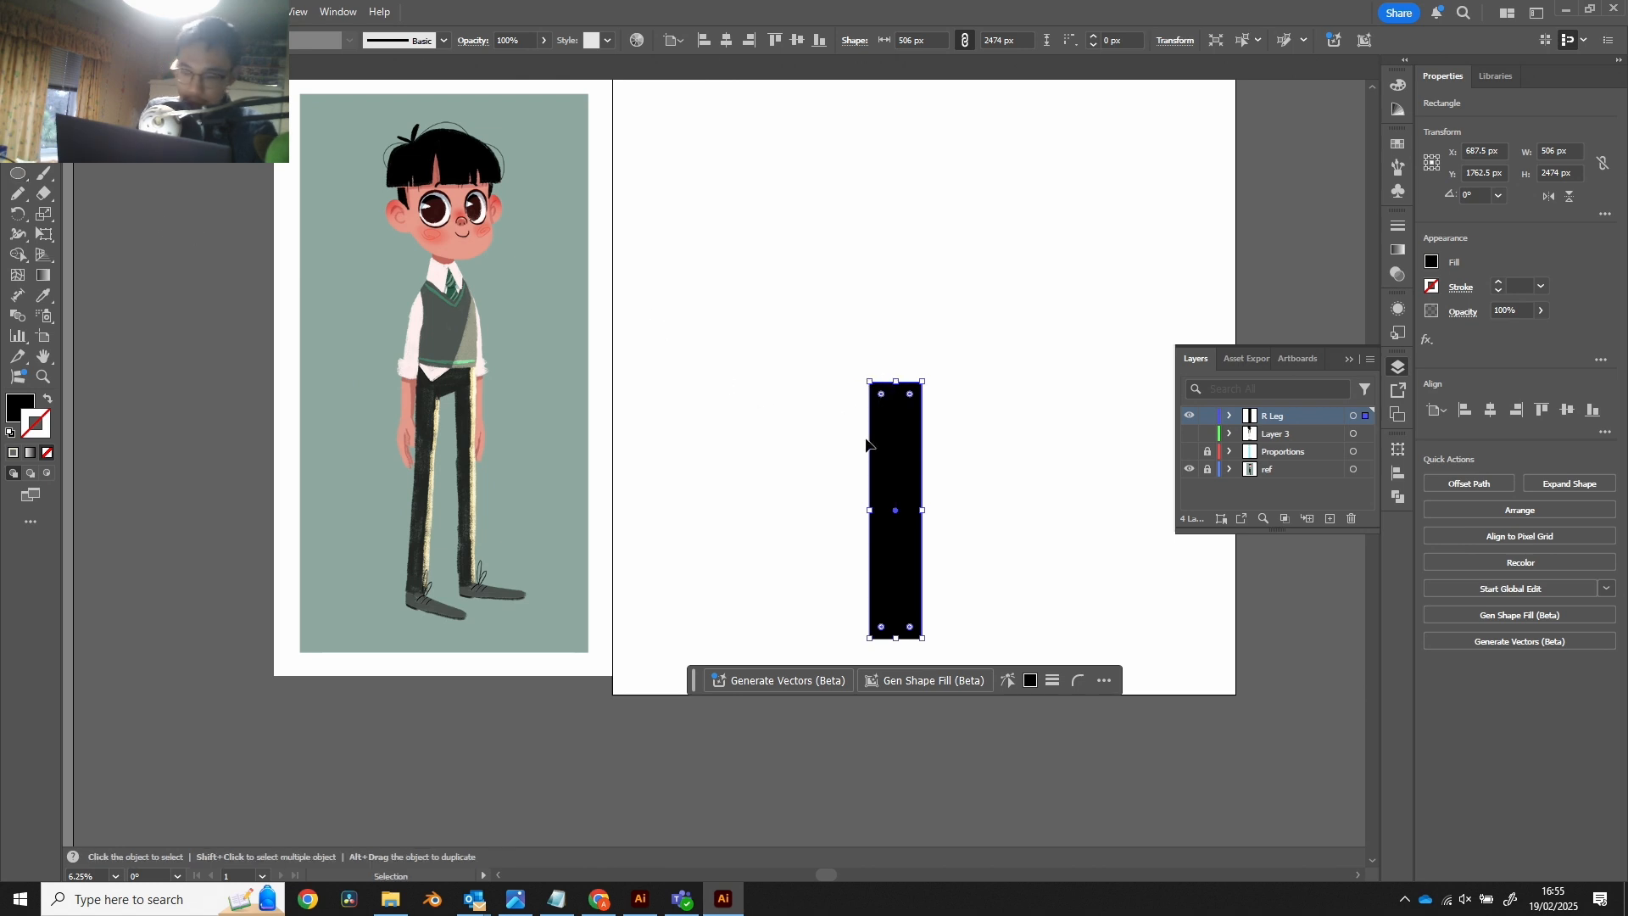
# Step: Draw a black 506 px circle matching the leg rectangle's width and center it on the rectangle's top edge
pyautogui.click(826, 436)
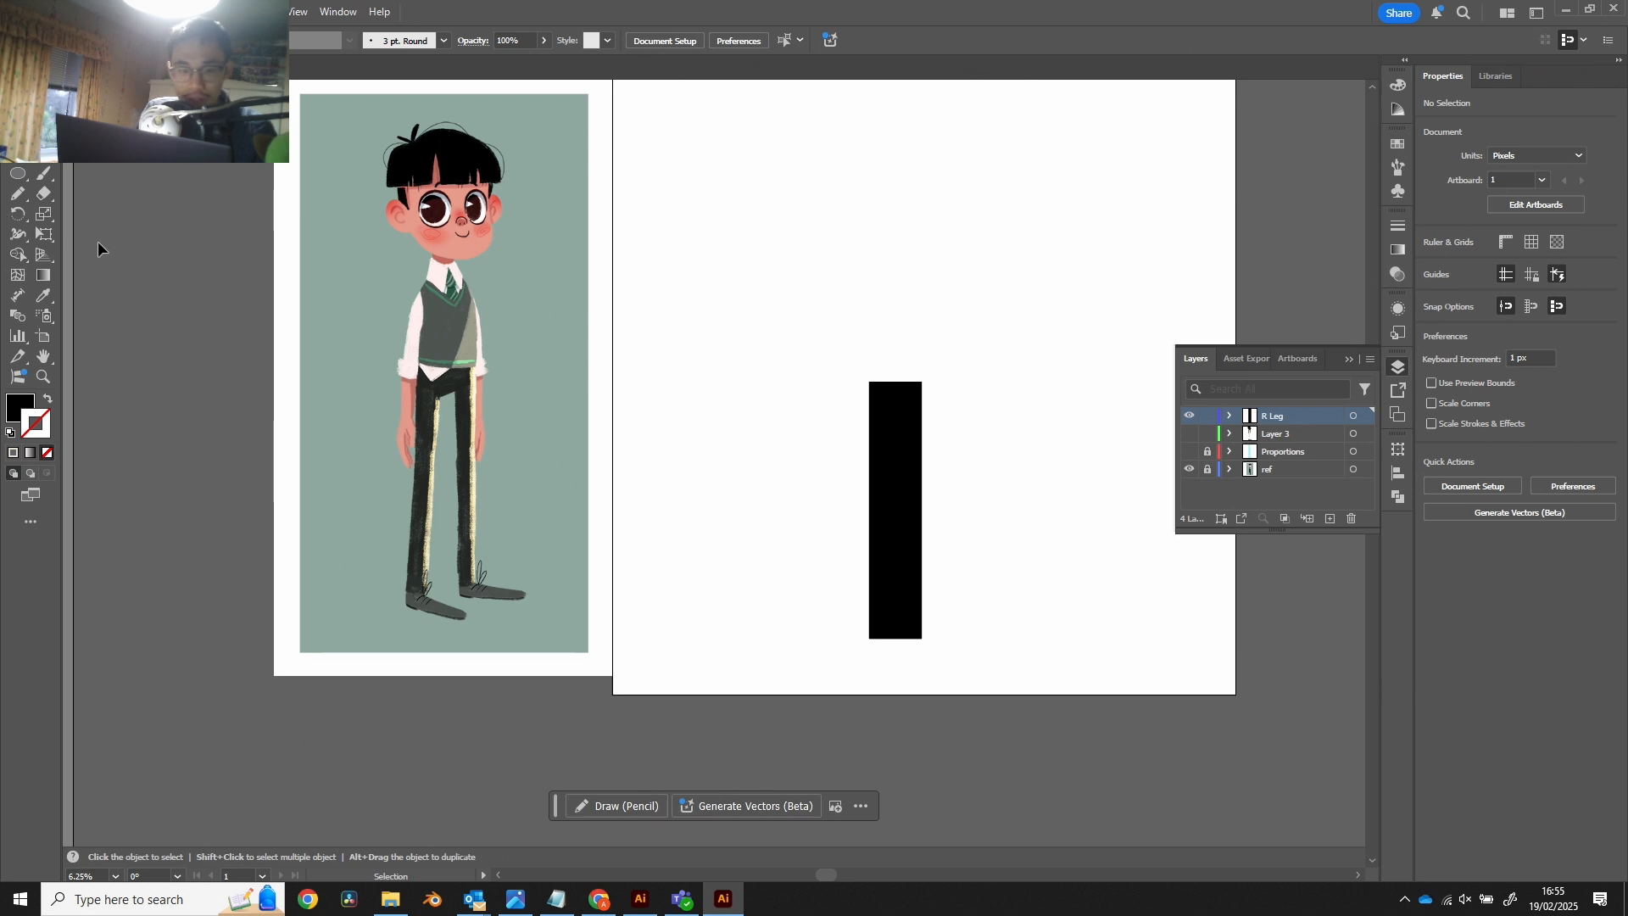
pyautogui.press('l')
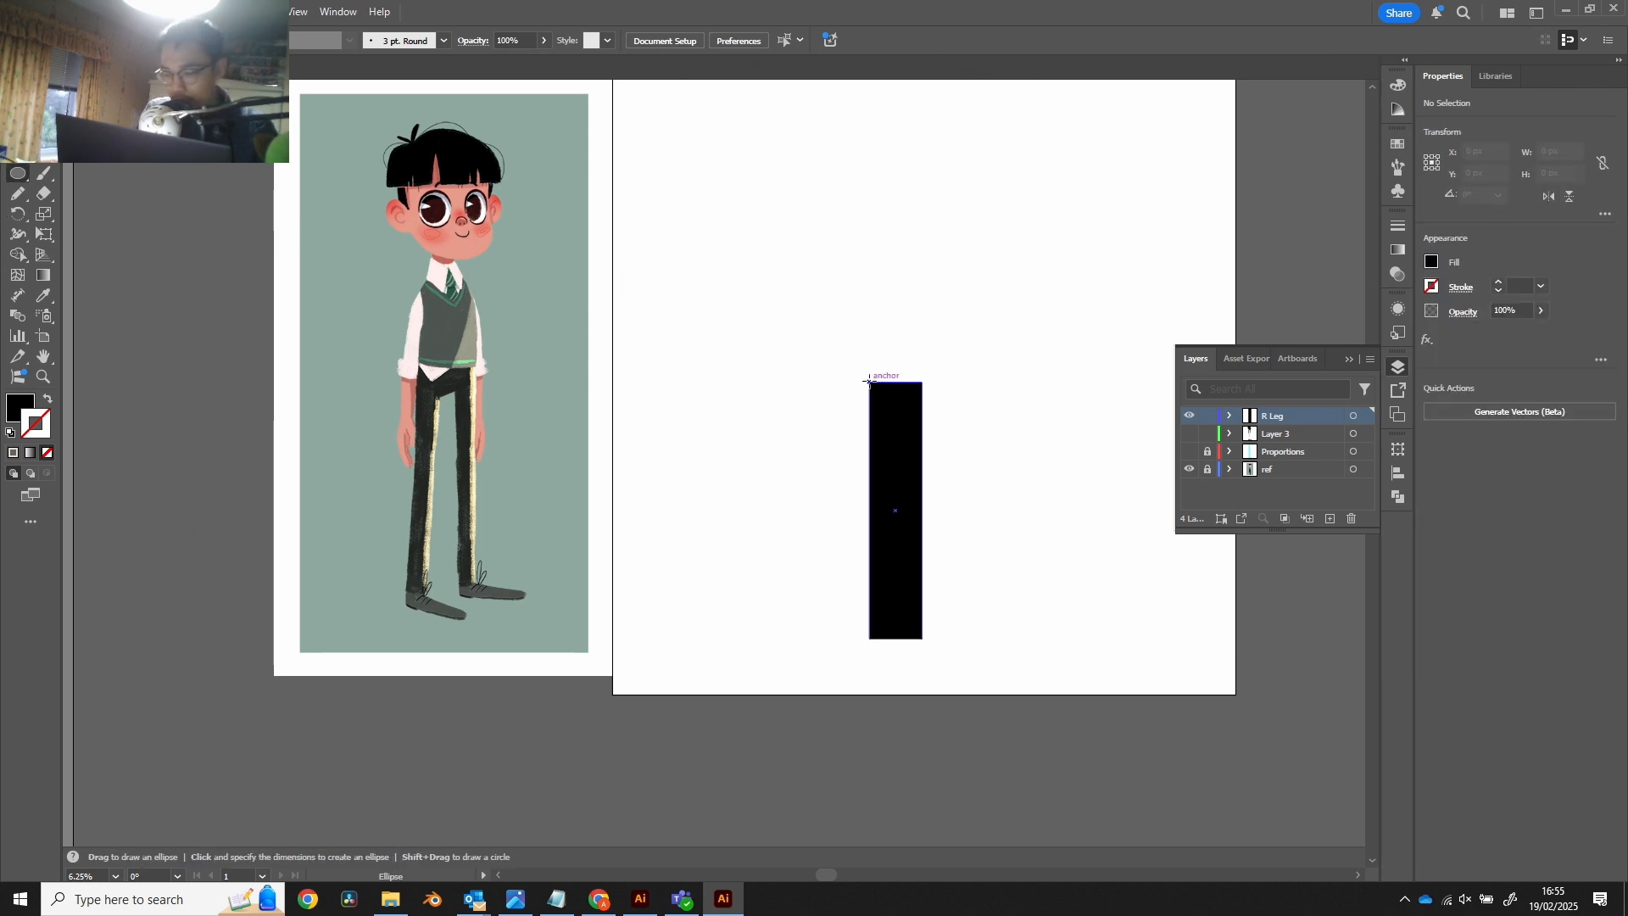
pyautogui.moveTo(868, 381); pyautogui.dragTo(923, 434)
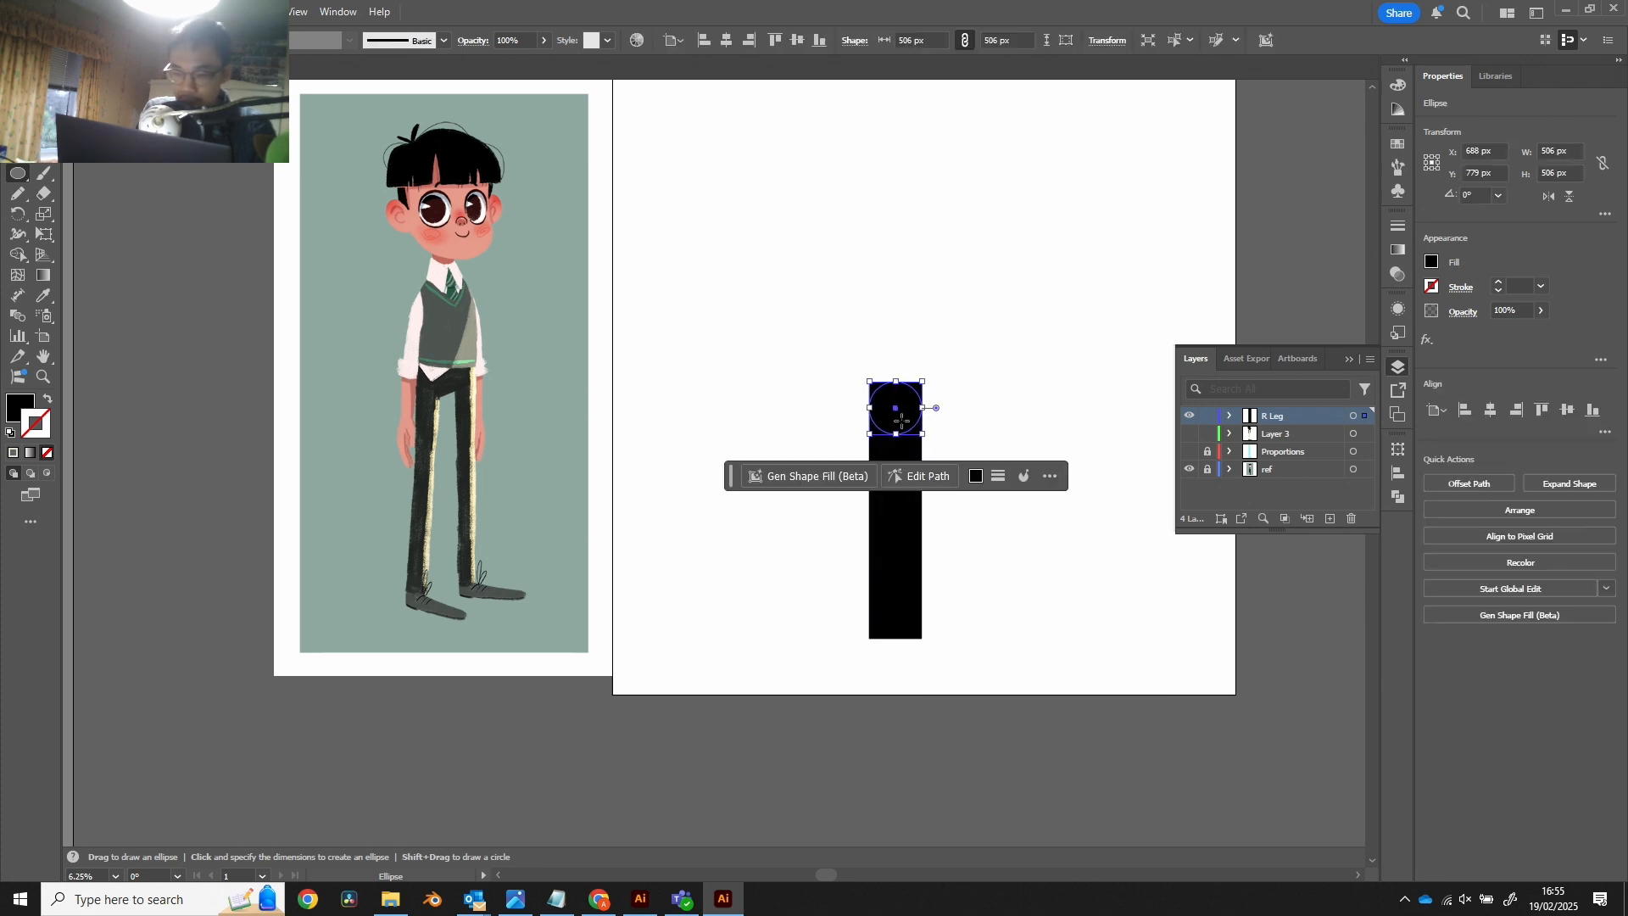
pyautogui.press('v')
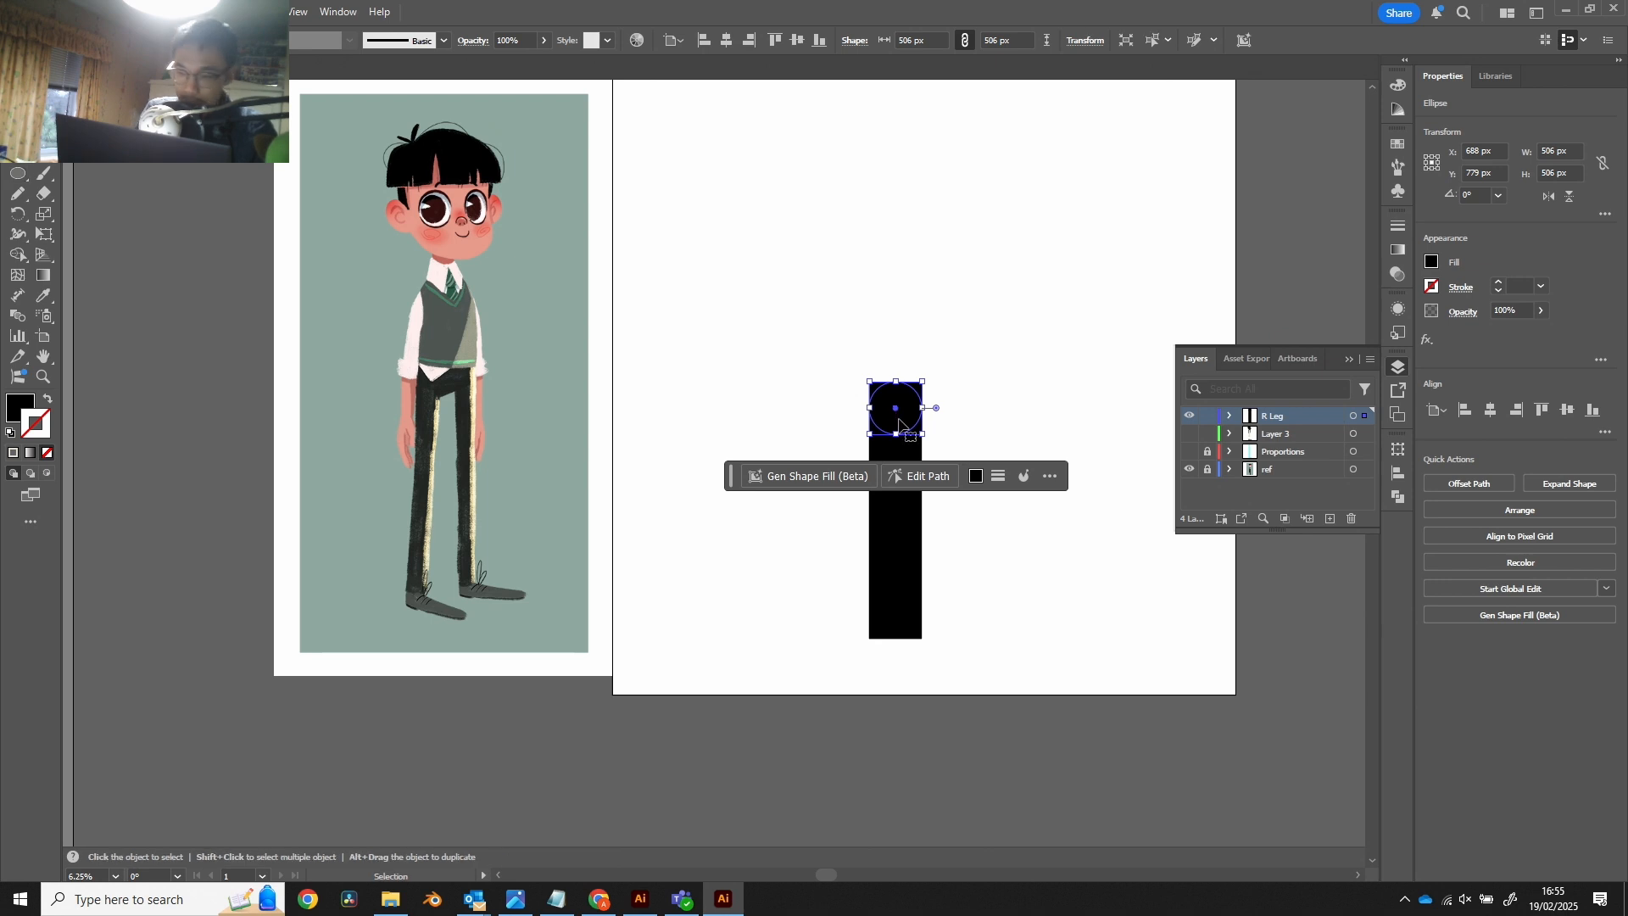
pyautogui.moveTo(905, 421); pyautogui.dragTo(900, 399)
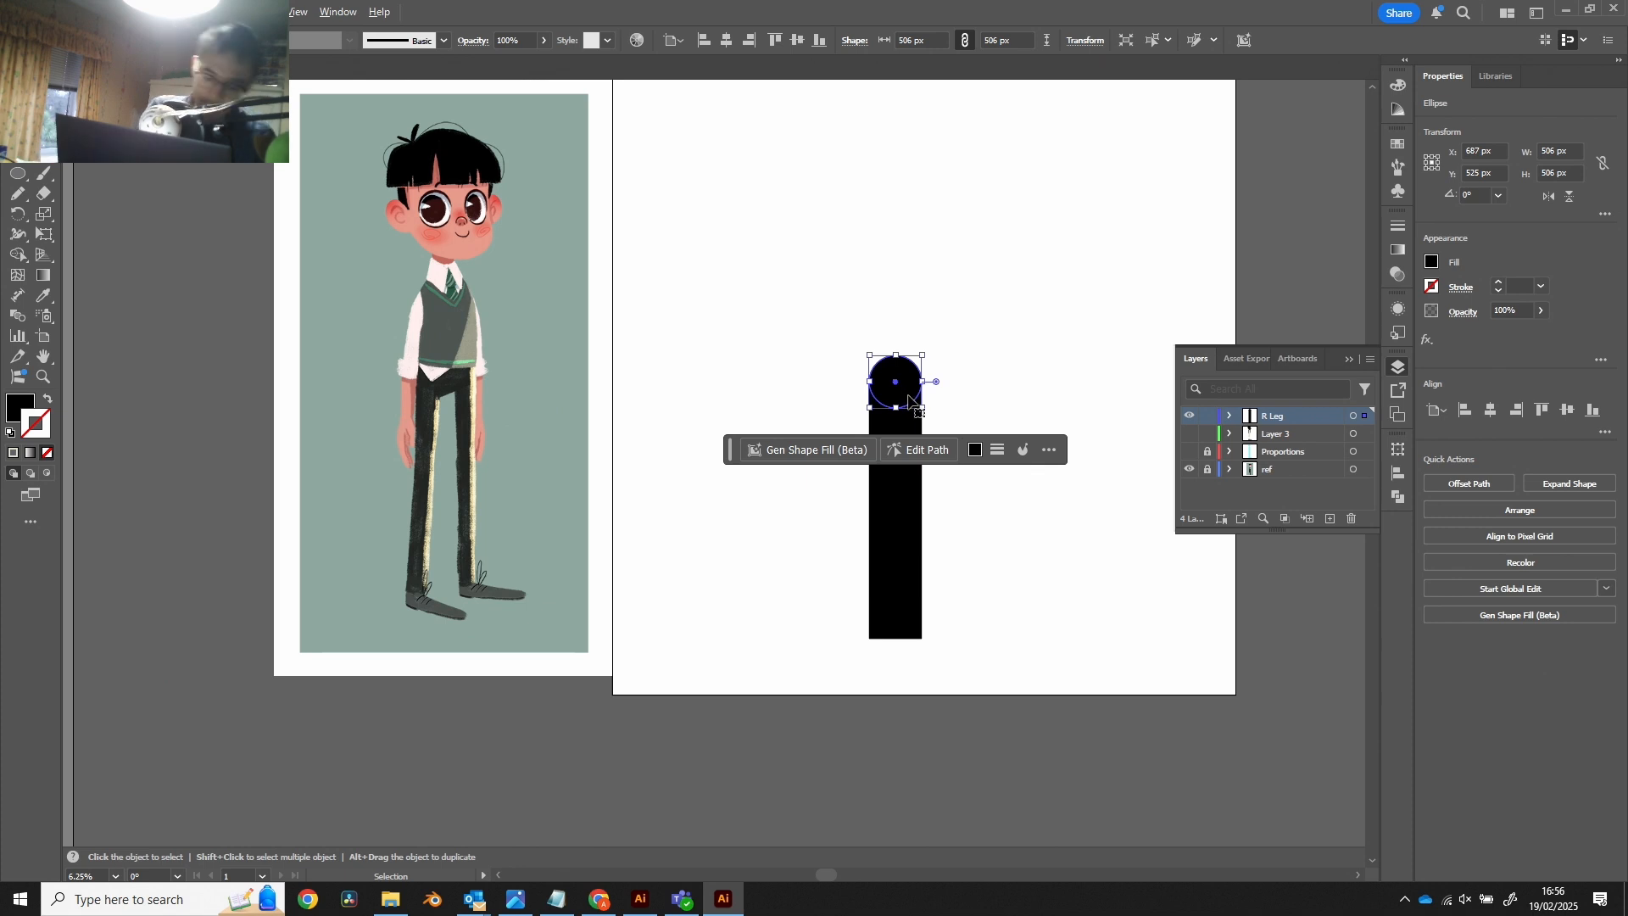
# Step: Switch the canvas to outline view and select the circle at the top of the leg
pyautogui.press('a')
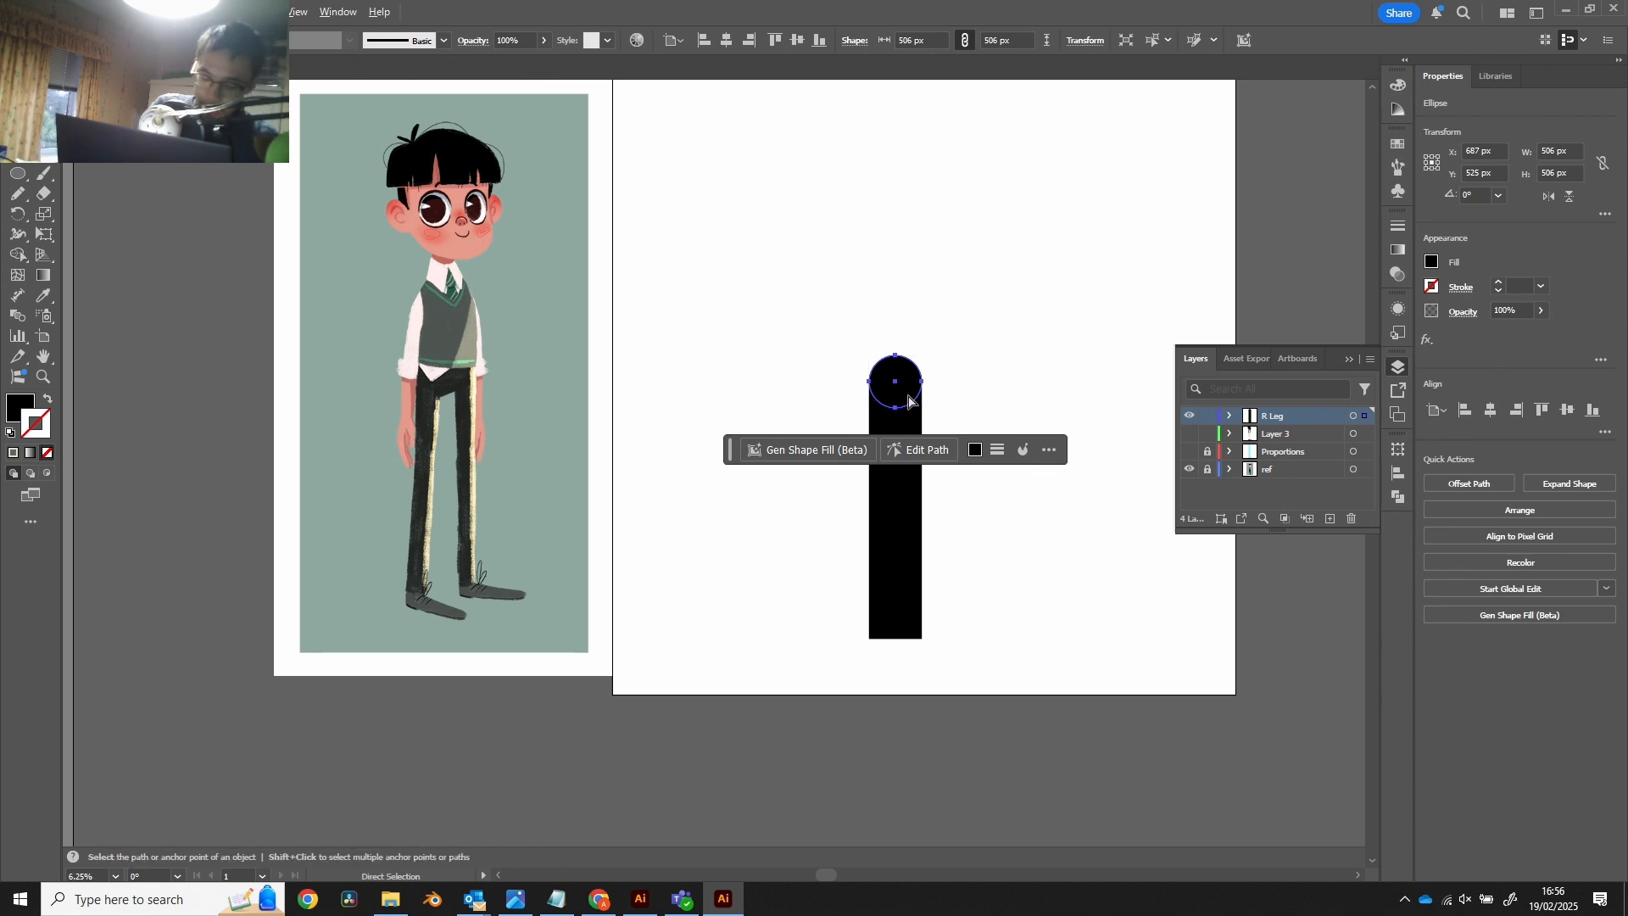
pyautogui.hotkey('ctrl', 'y')
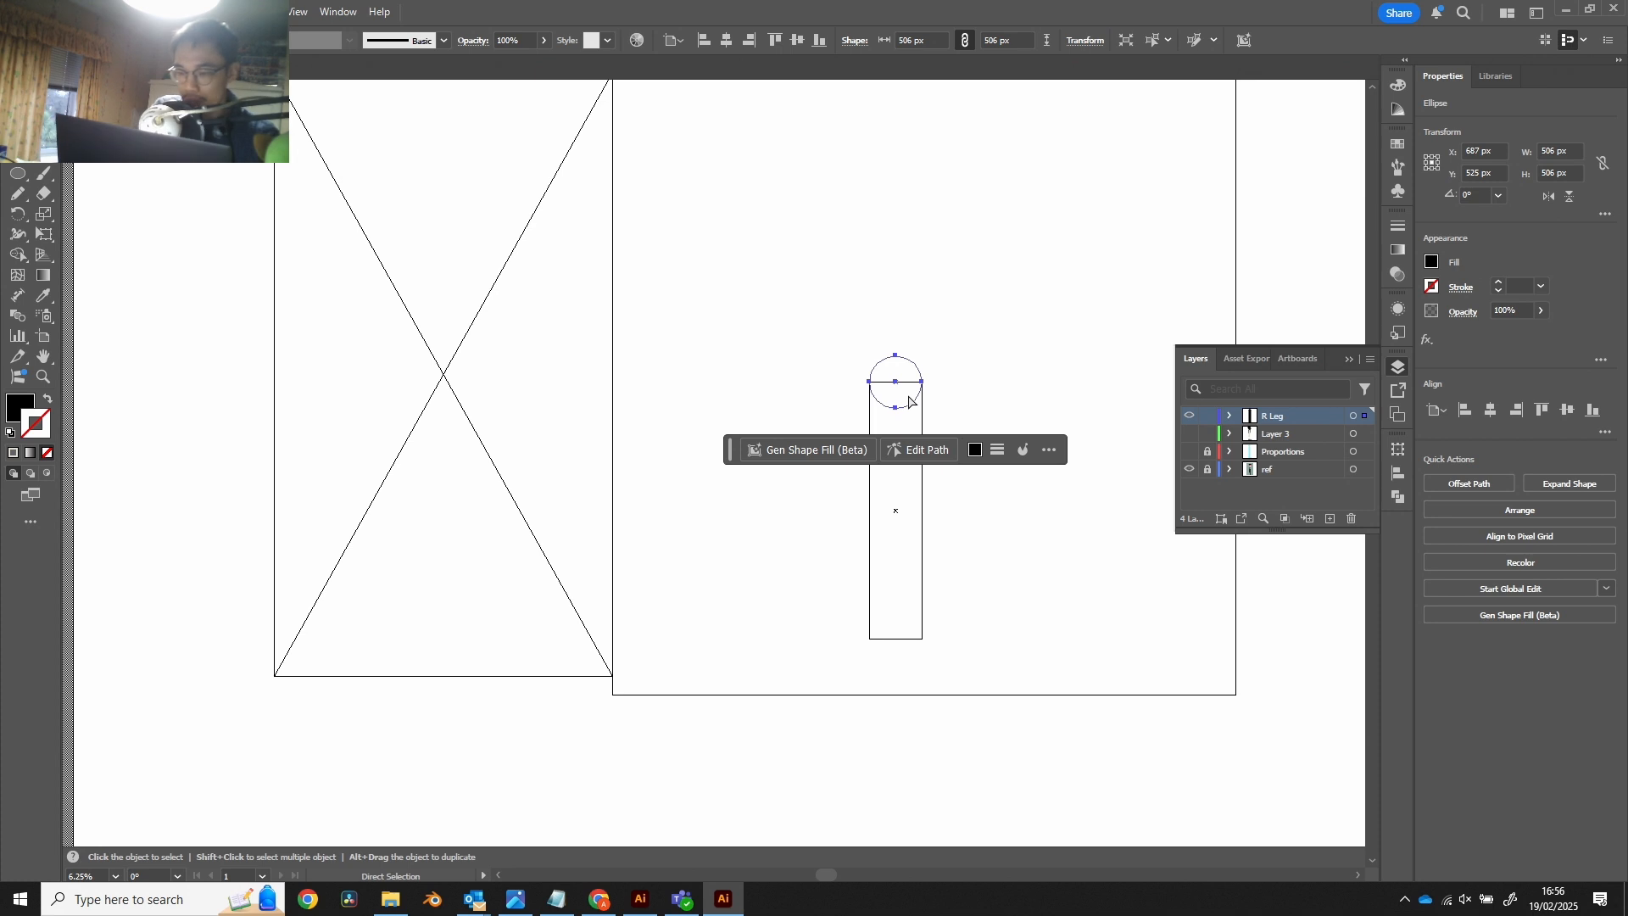
pyautogui.press('v')
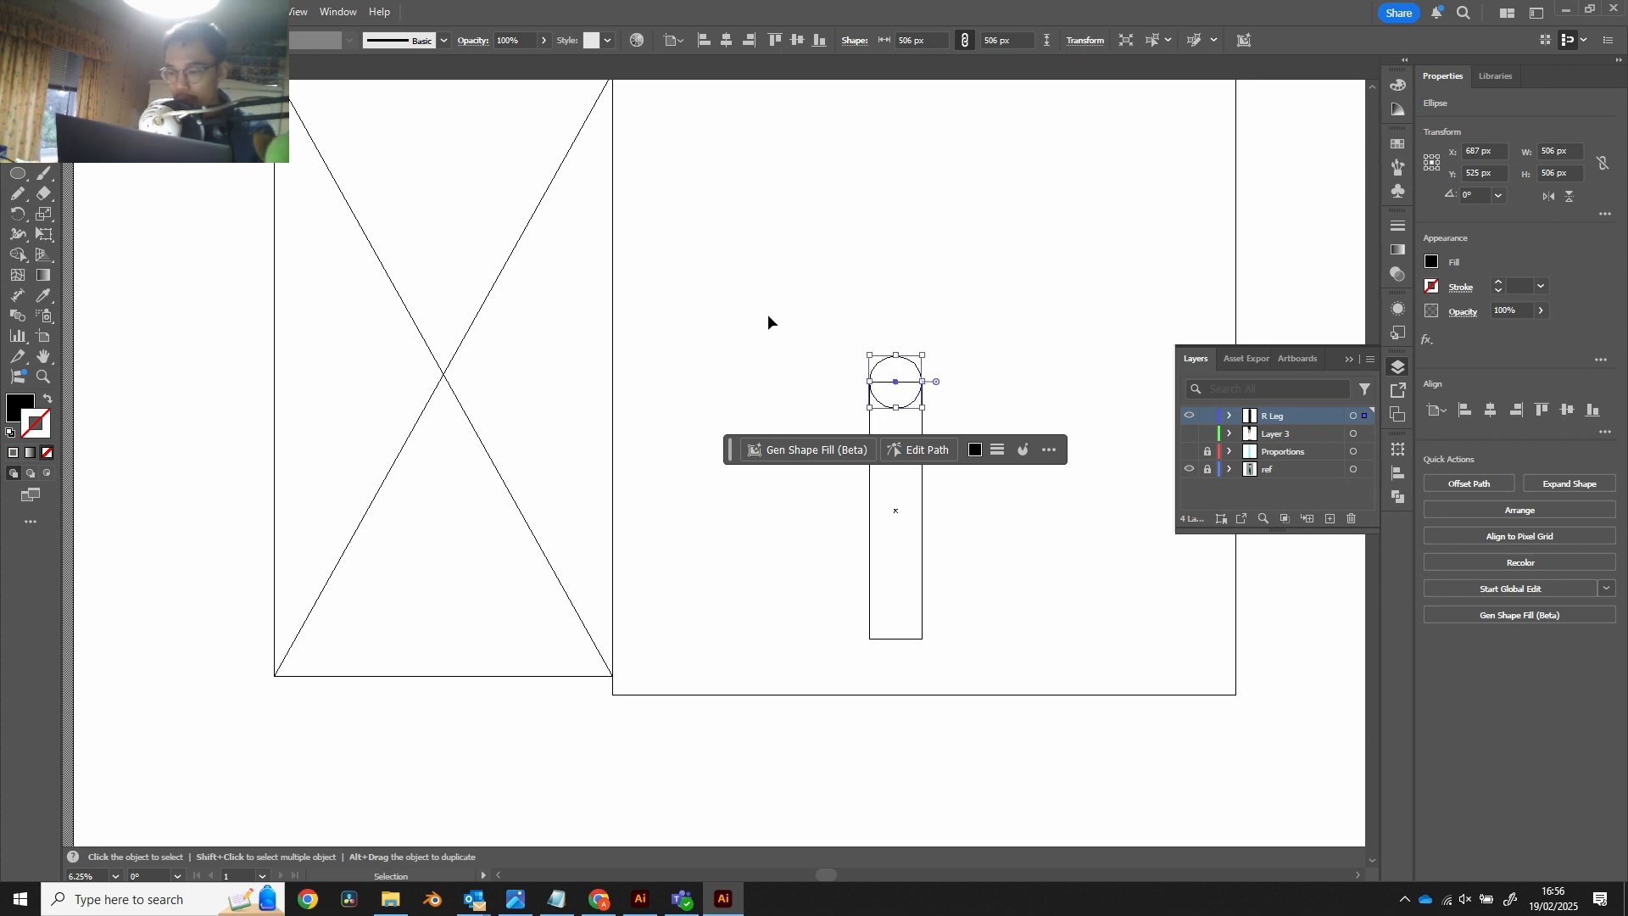
pyautogui.click(781, 335)
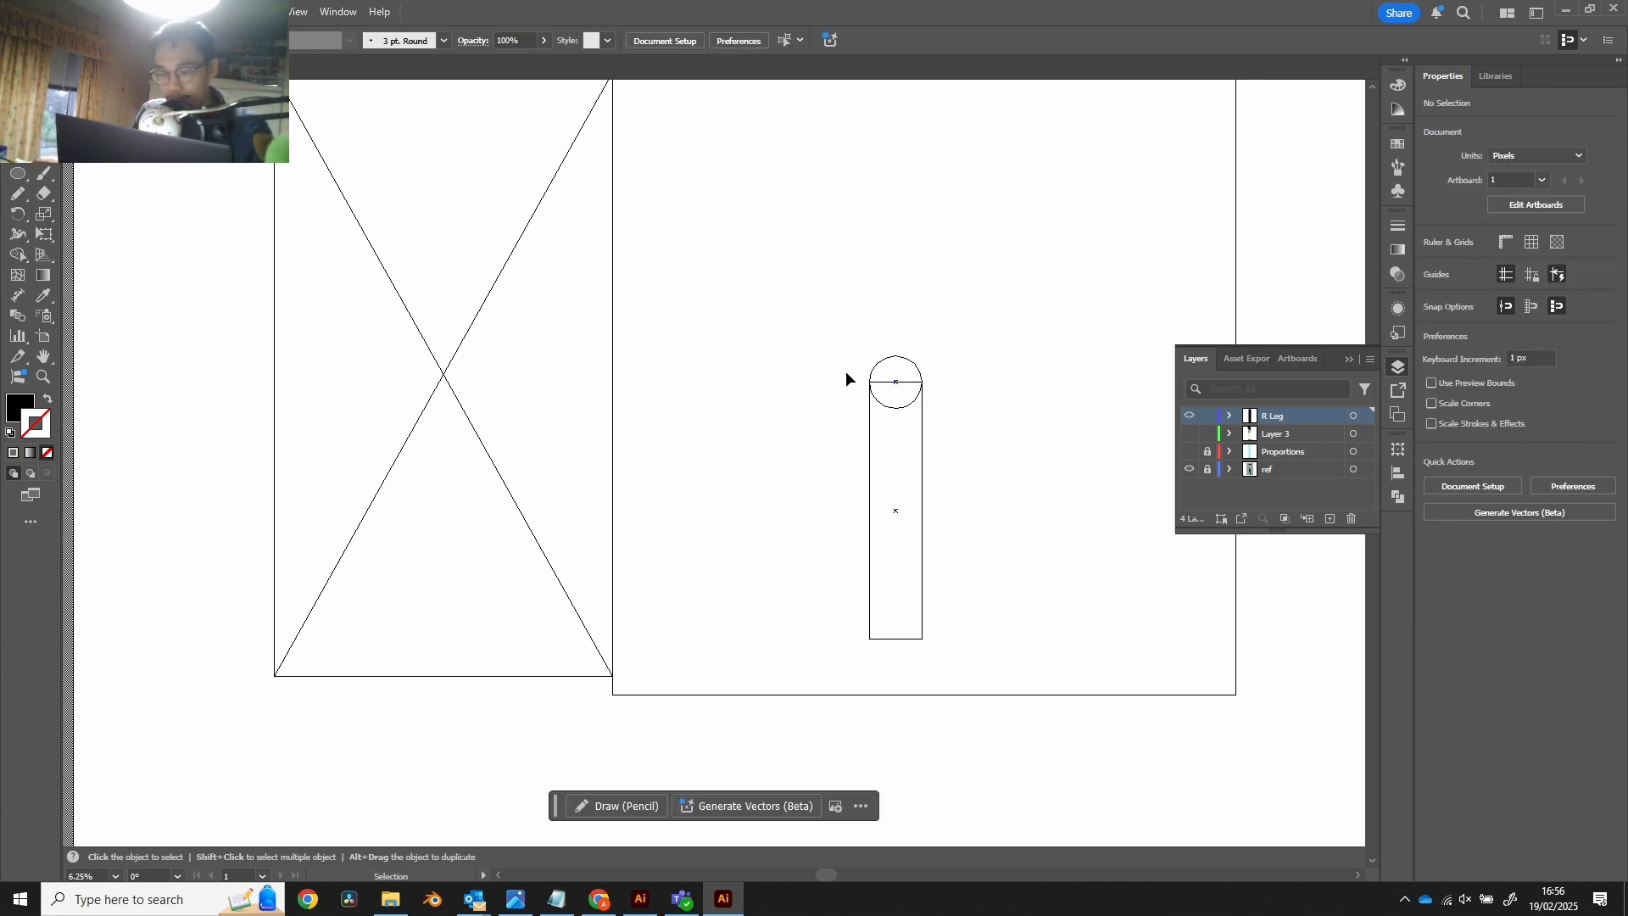
pyautogui.click(922, 382)
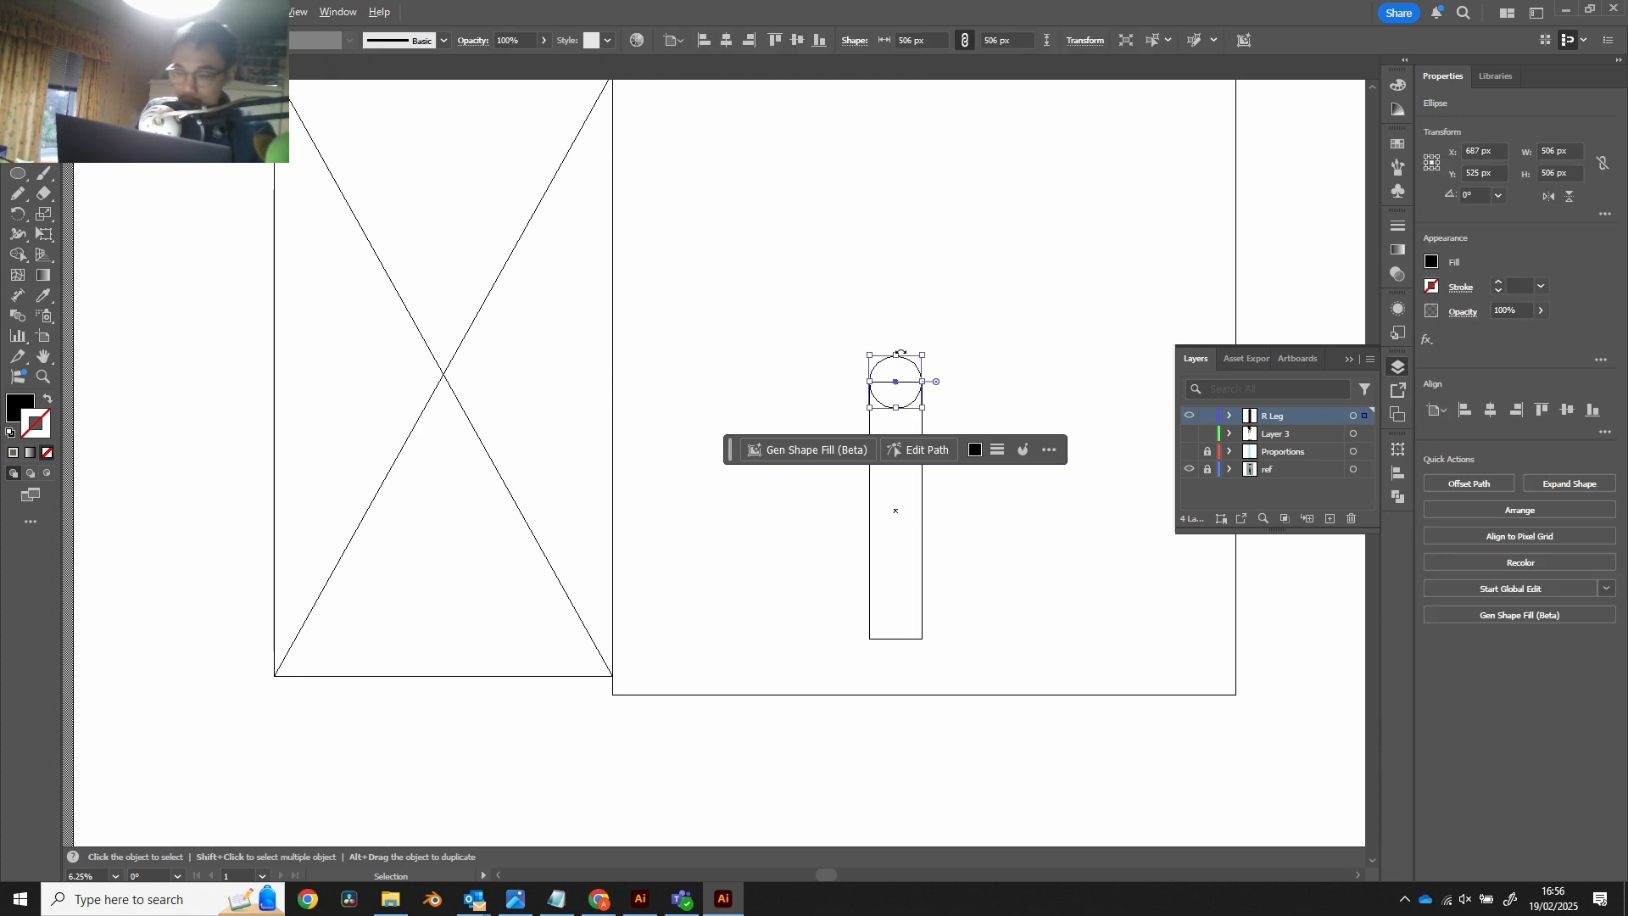
# Step: Duplicate the leg's top circle onto the rectangle's middle and onto the center of its bottom edge
pyautogui.click(905, 399)
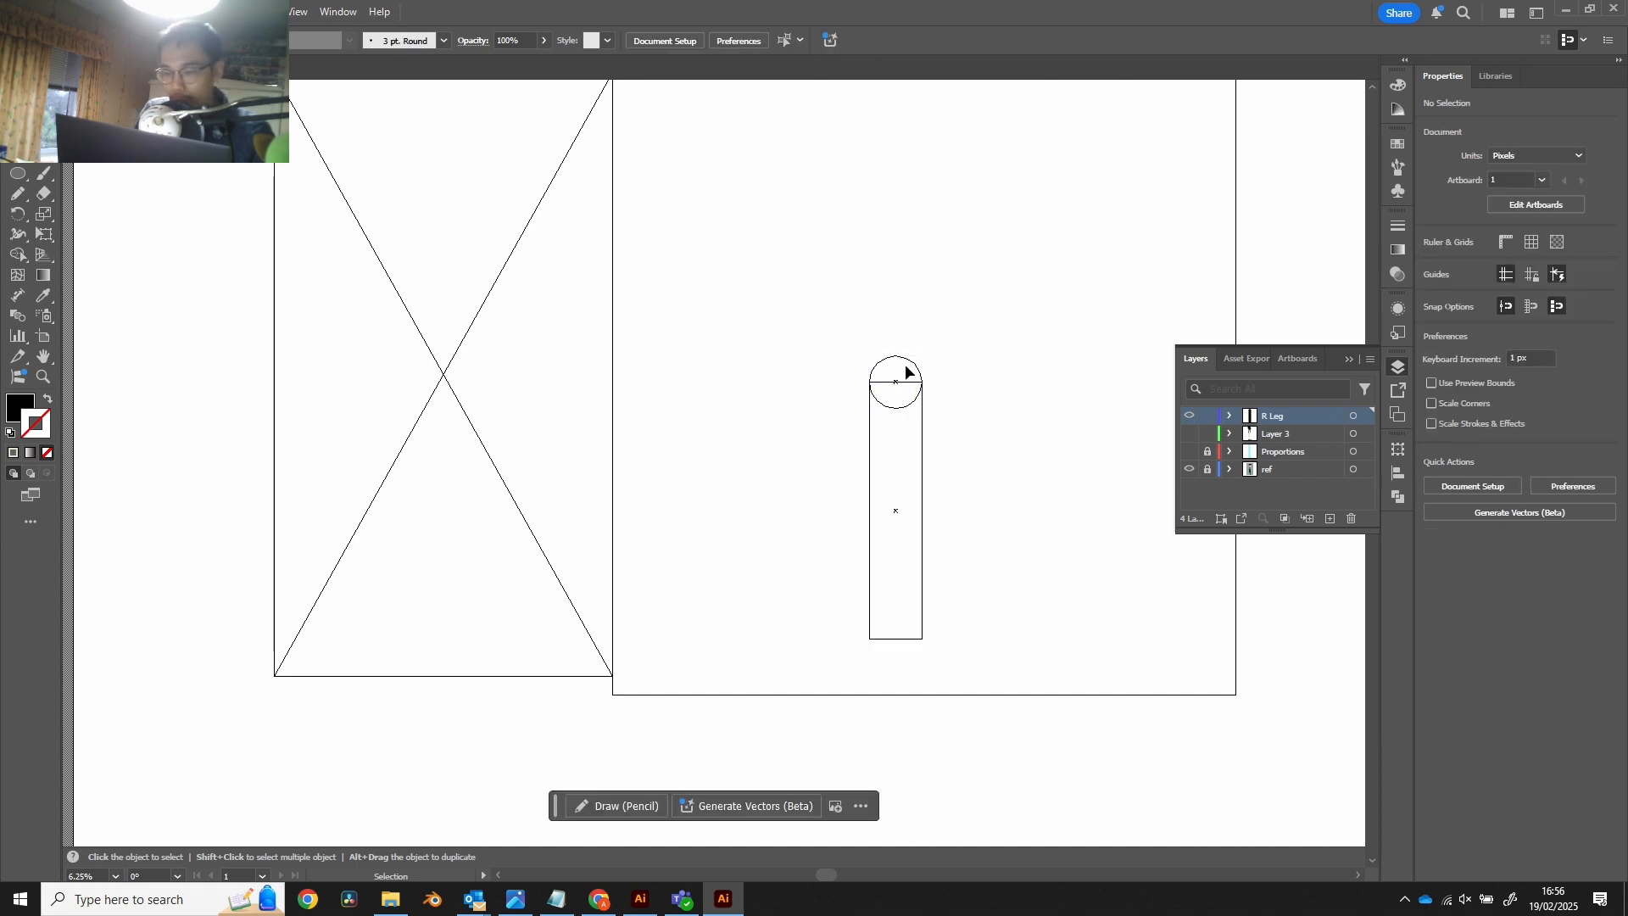
pyautogui.hotkey('ctrl', 'z')
pyautogui.hotkey('ctrl', 'shift', 'z')
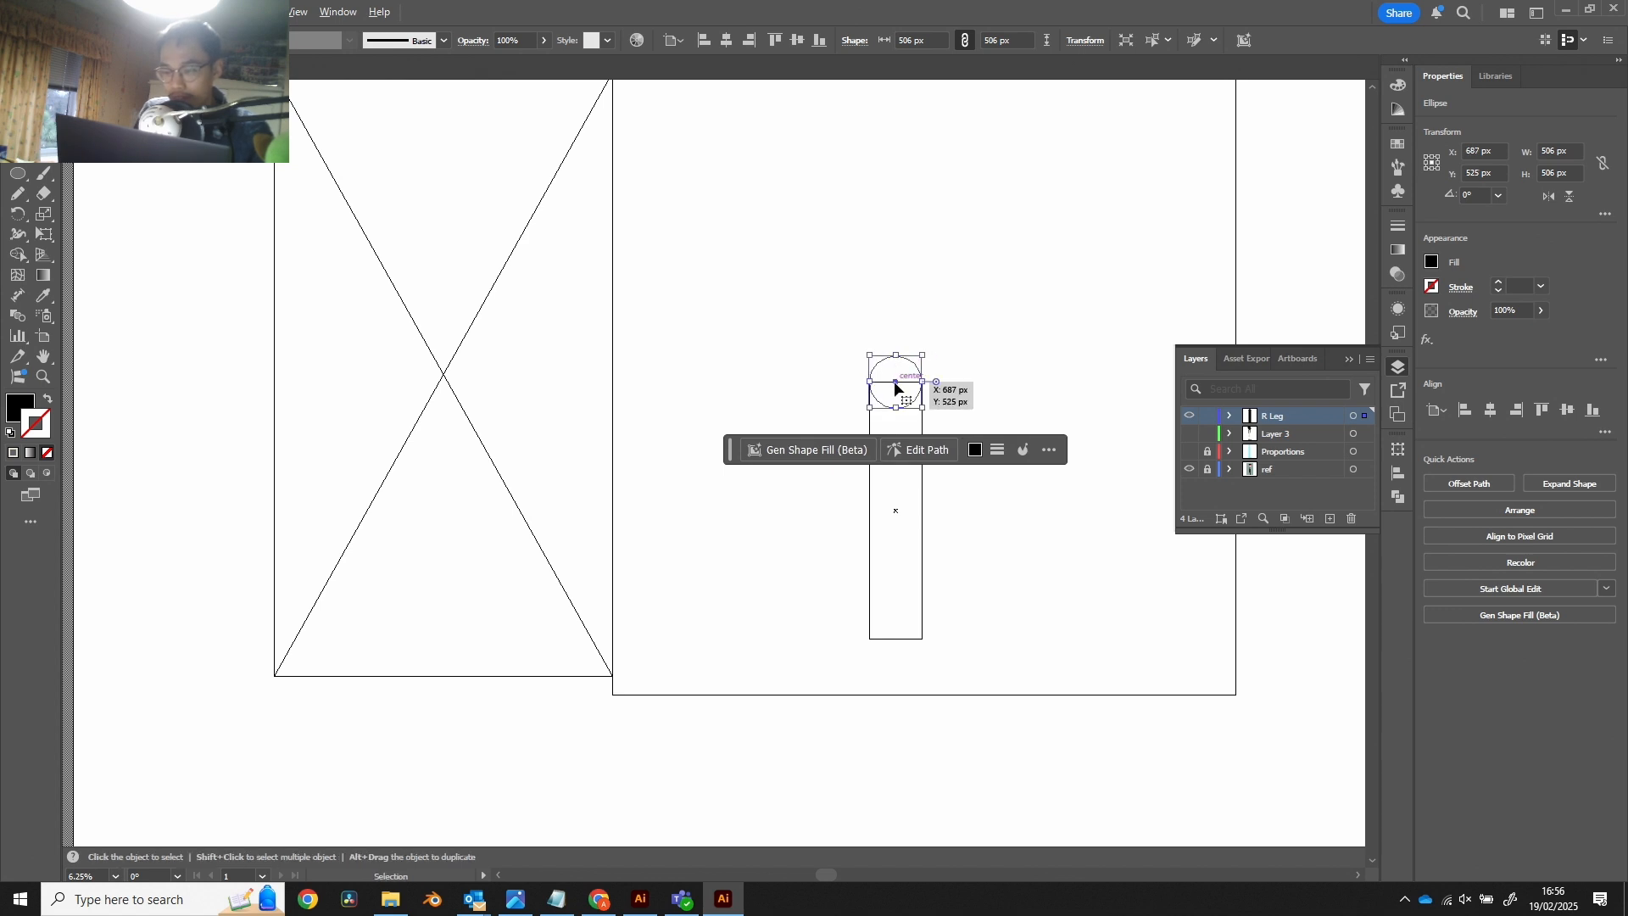
pyautogui.moveTo(894, 382); pyautogui.dragTo(896, 640)
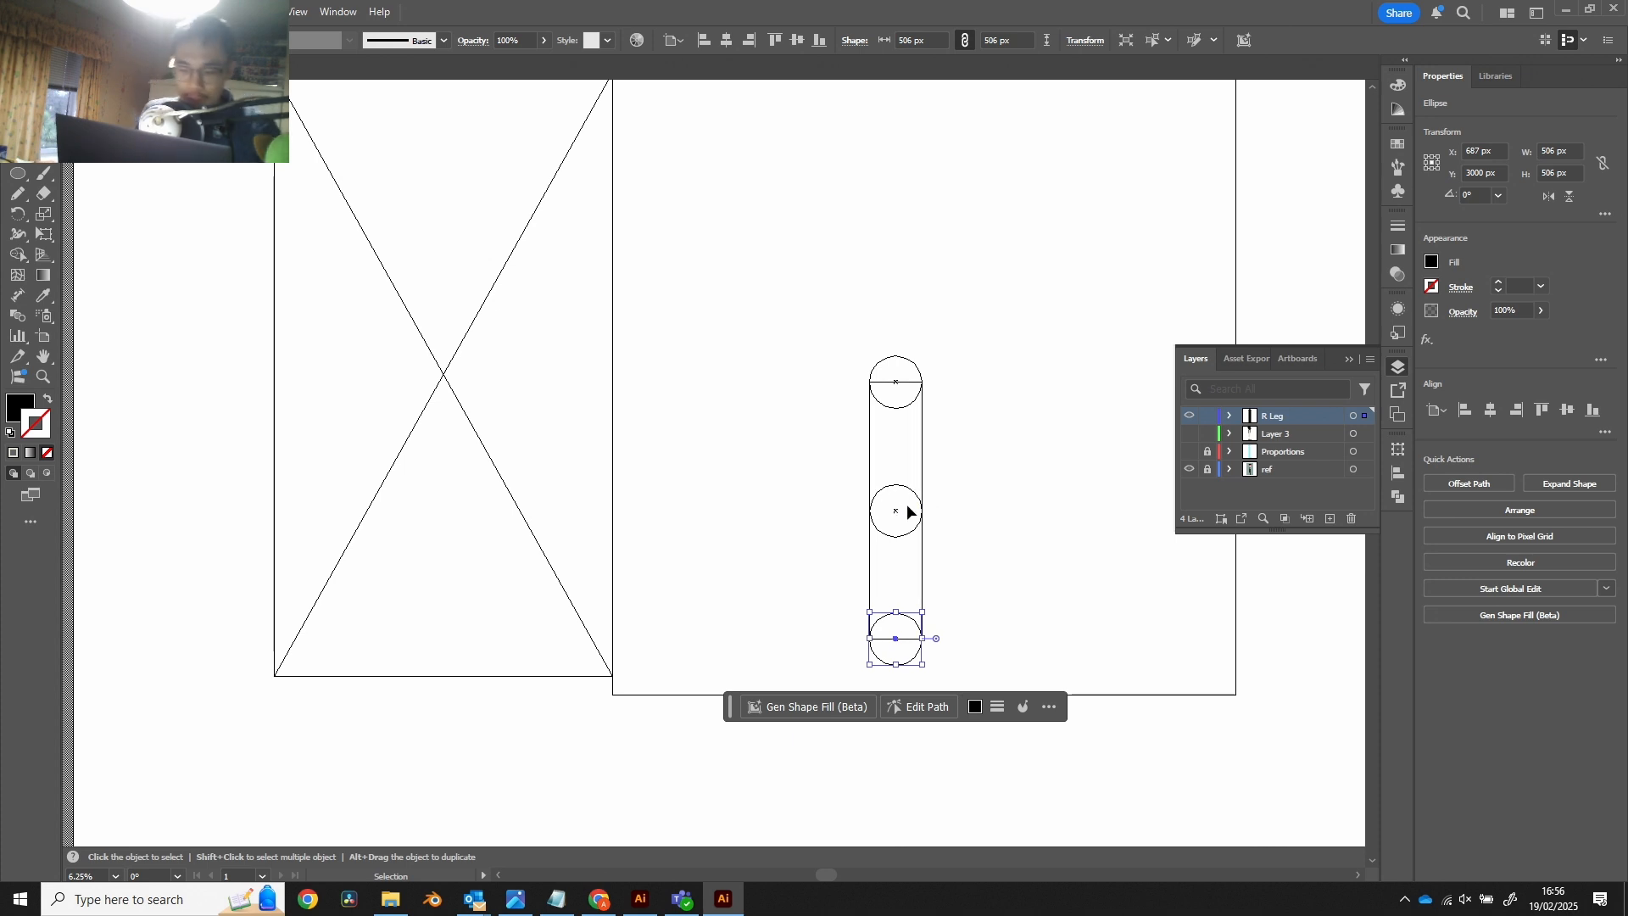
# Step: Try to rotate the bottom circle and leg rectangle around the center of the middle circle
pyautogui.press('r')
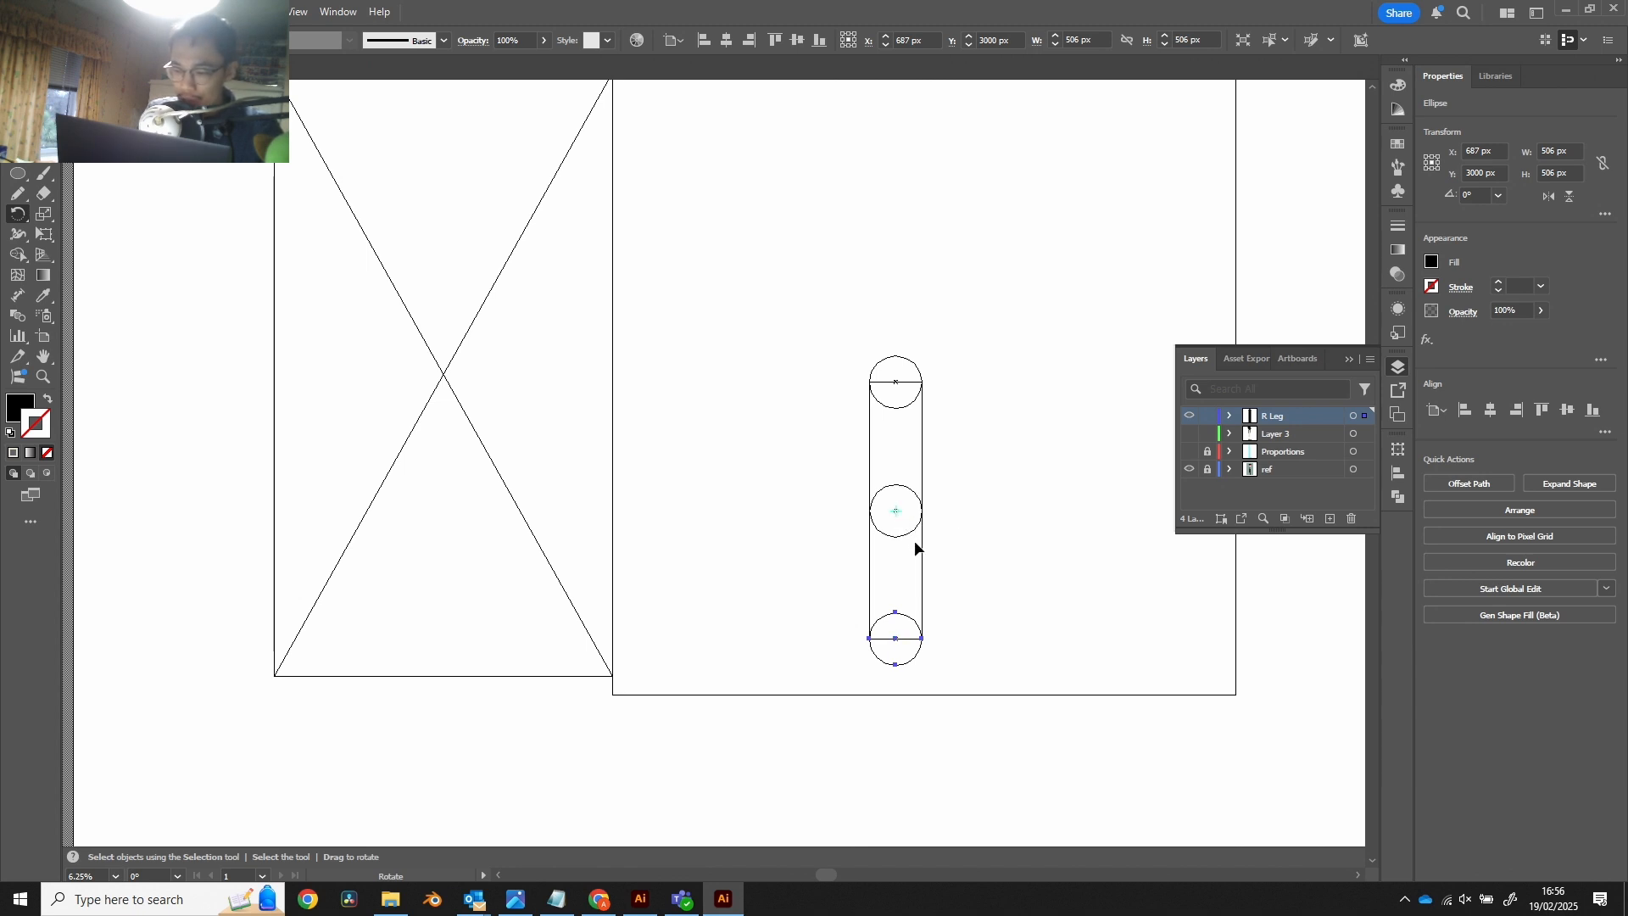
pyautogui.moveTo(1005, 573); pyautogui.dragTo(792, 690)
pyautogui.hotkey('ctrl', 'z')
pyautogui.press('v')
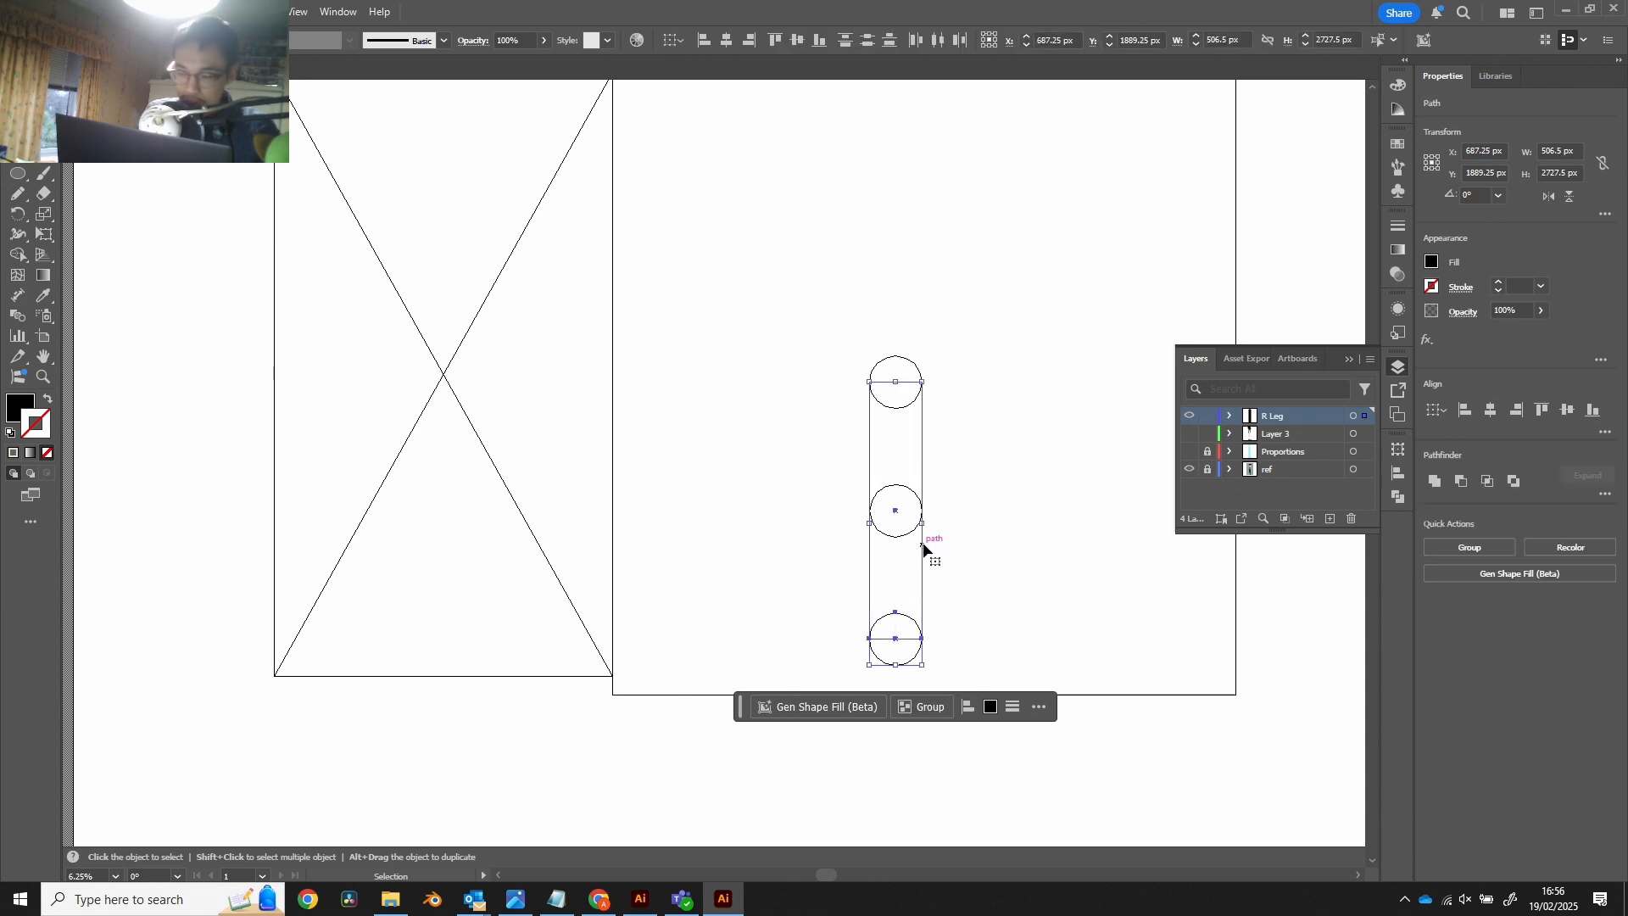
pyautogui.press('r')
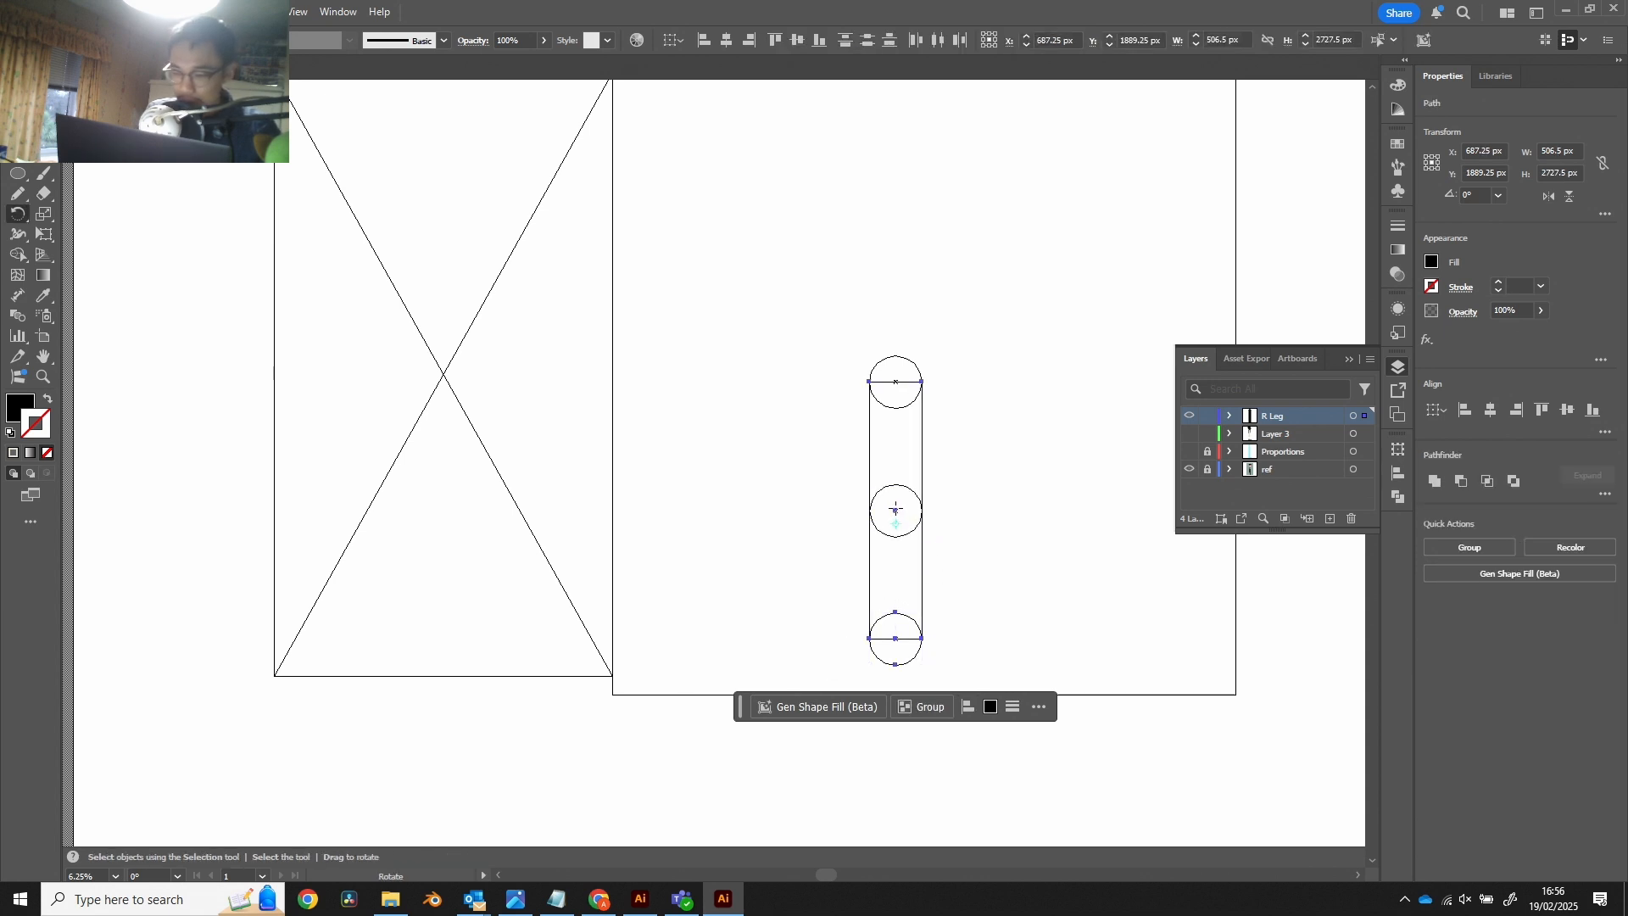
pyautogui.click(895, 510)
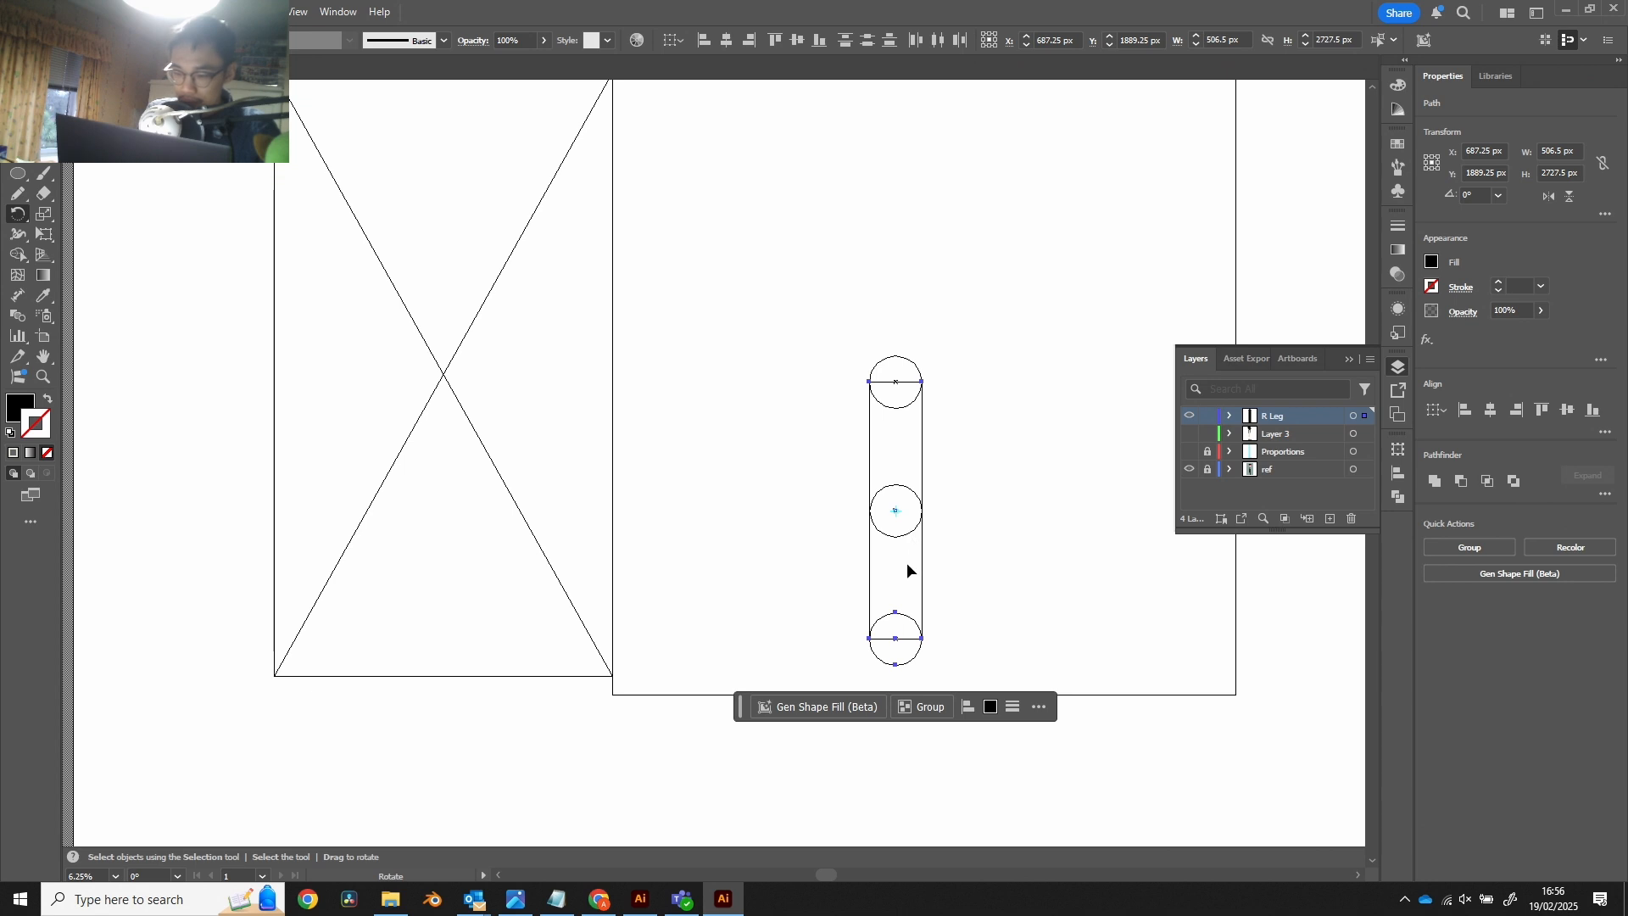
pyautogui.moveTo(907, 563)
pyautogui.mouseDown()
pyautogui.moveTo(832, 570)
pyautogui.moveTo(926, 550)
pyautogui.moveTo(876, 563)
pyautogui.moveTo(913, 553)
pyautogui.mouseUp()
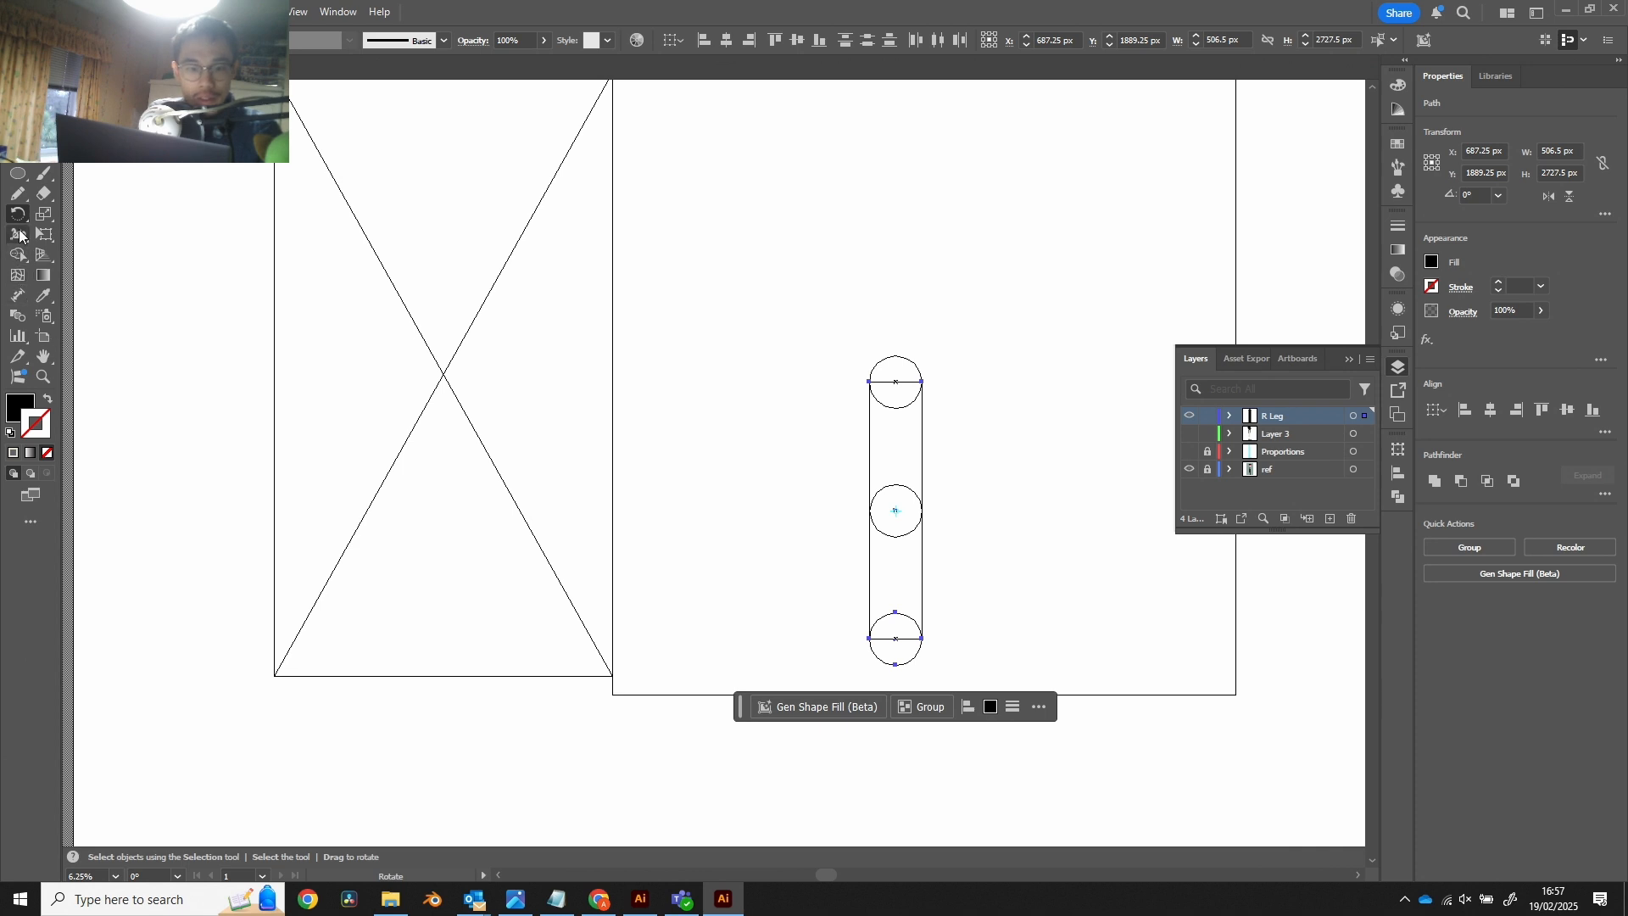
pyautogui.press('v')
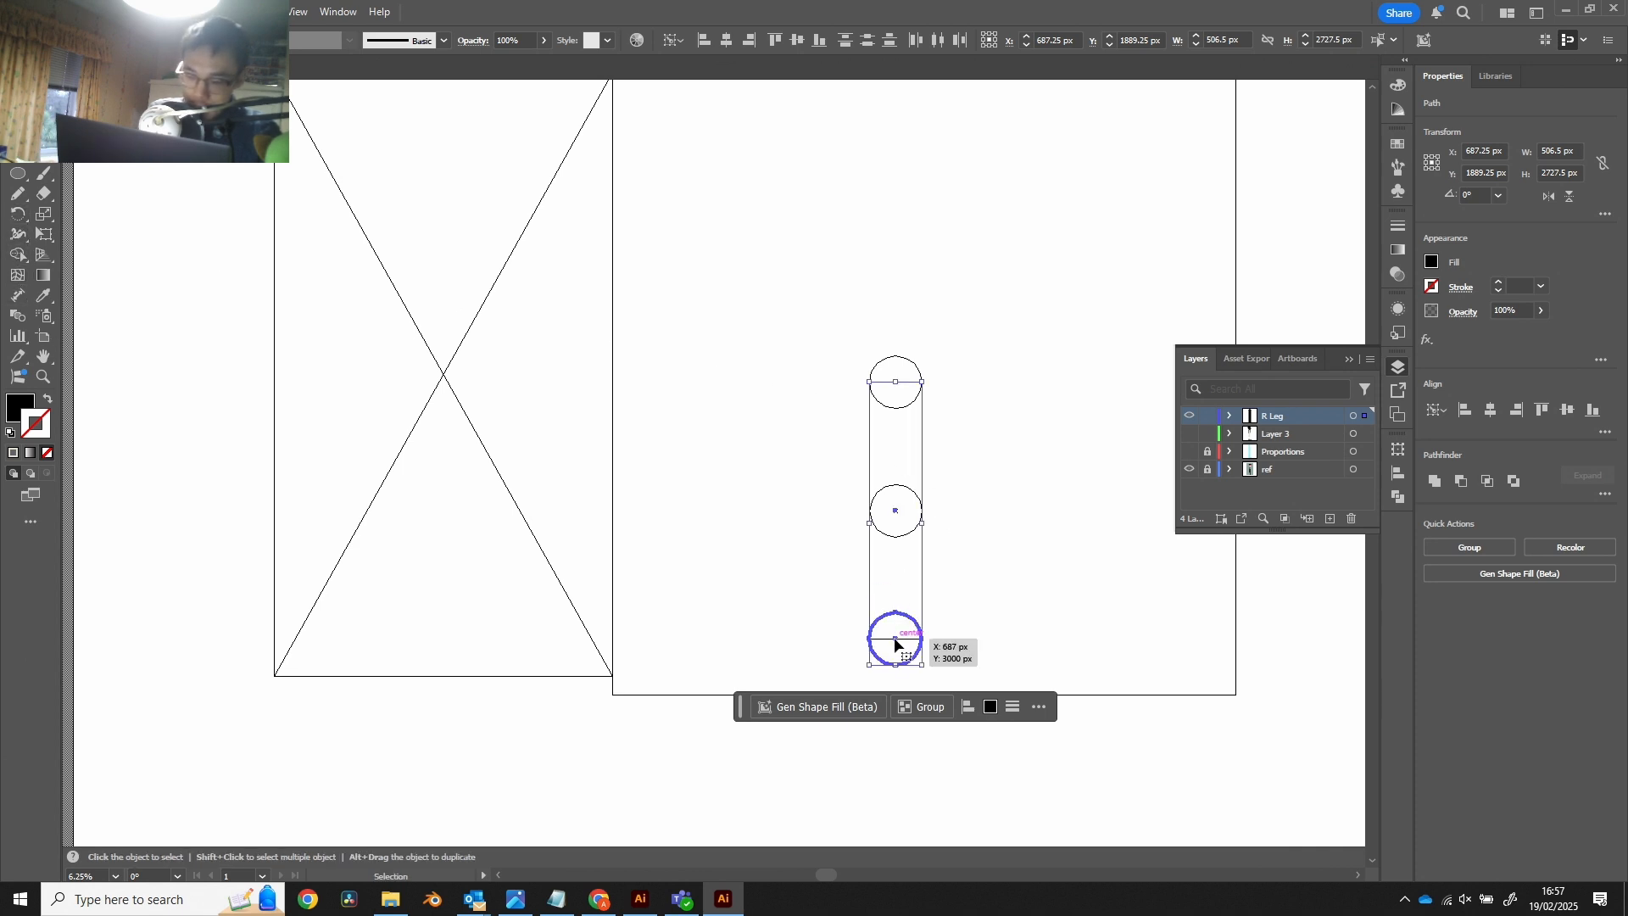
pyautogui.click(882, 632)
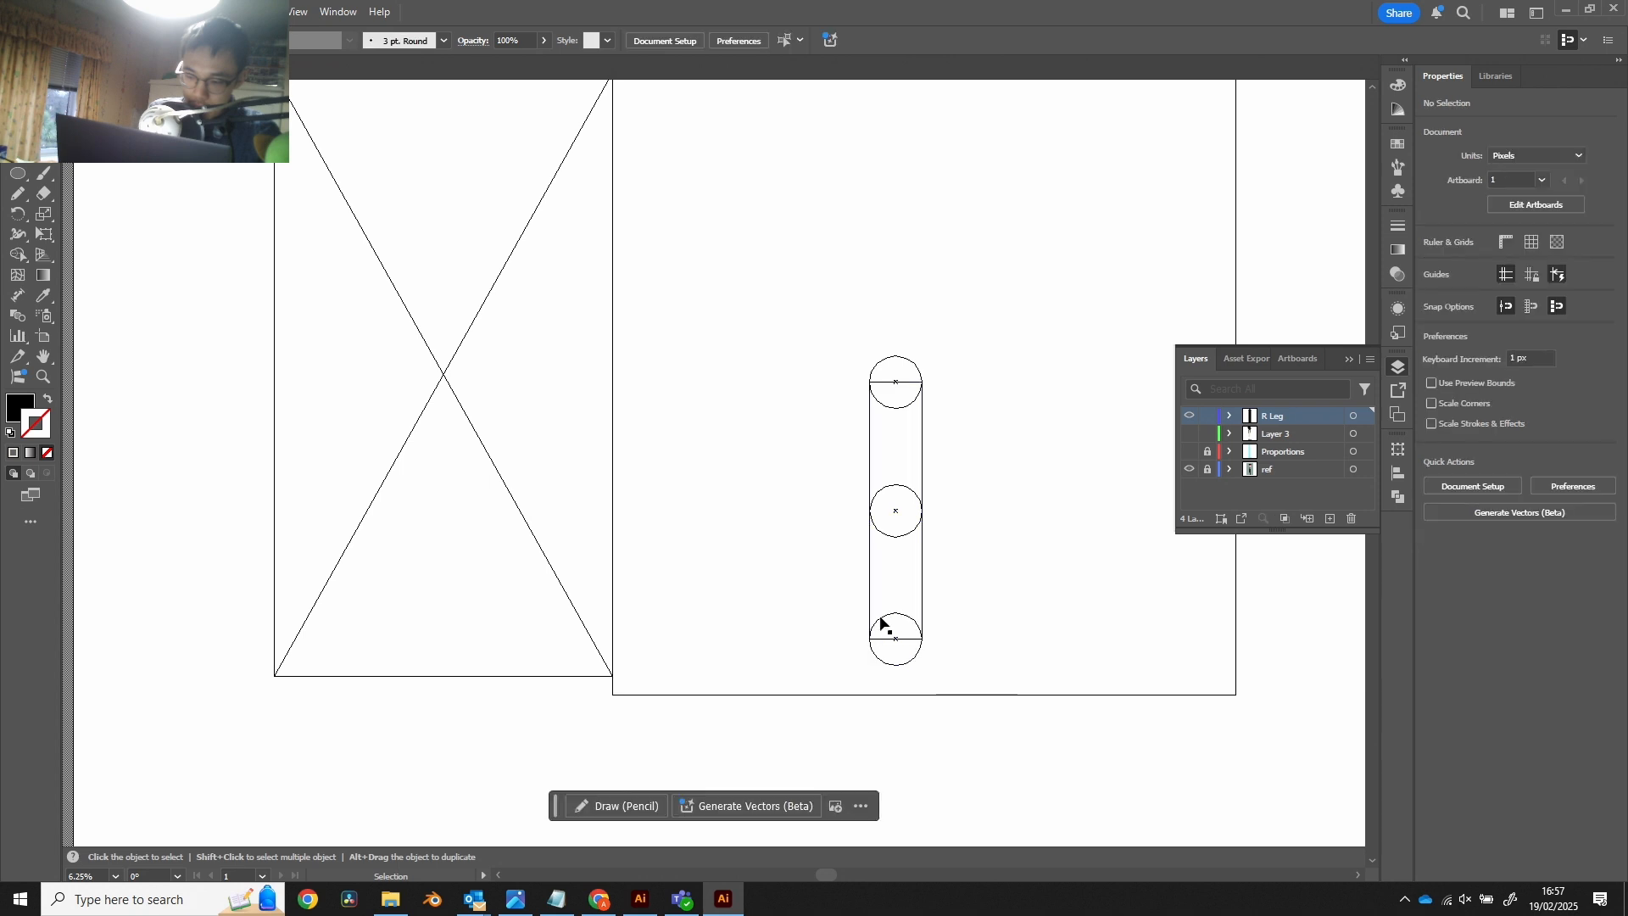
pyautogui.click(898, 632)
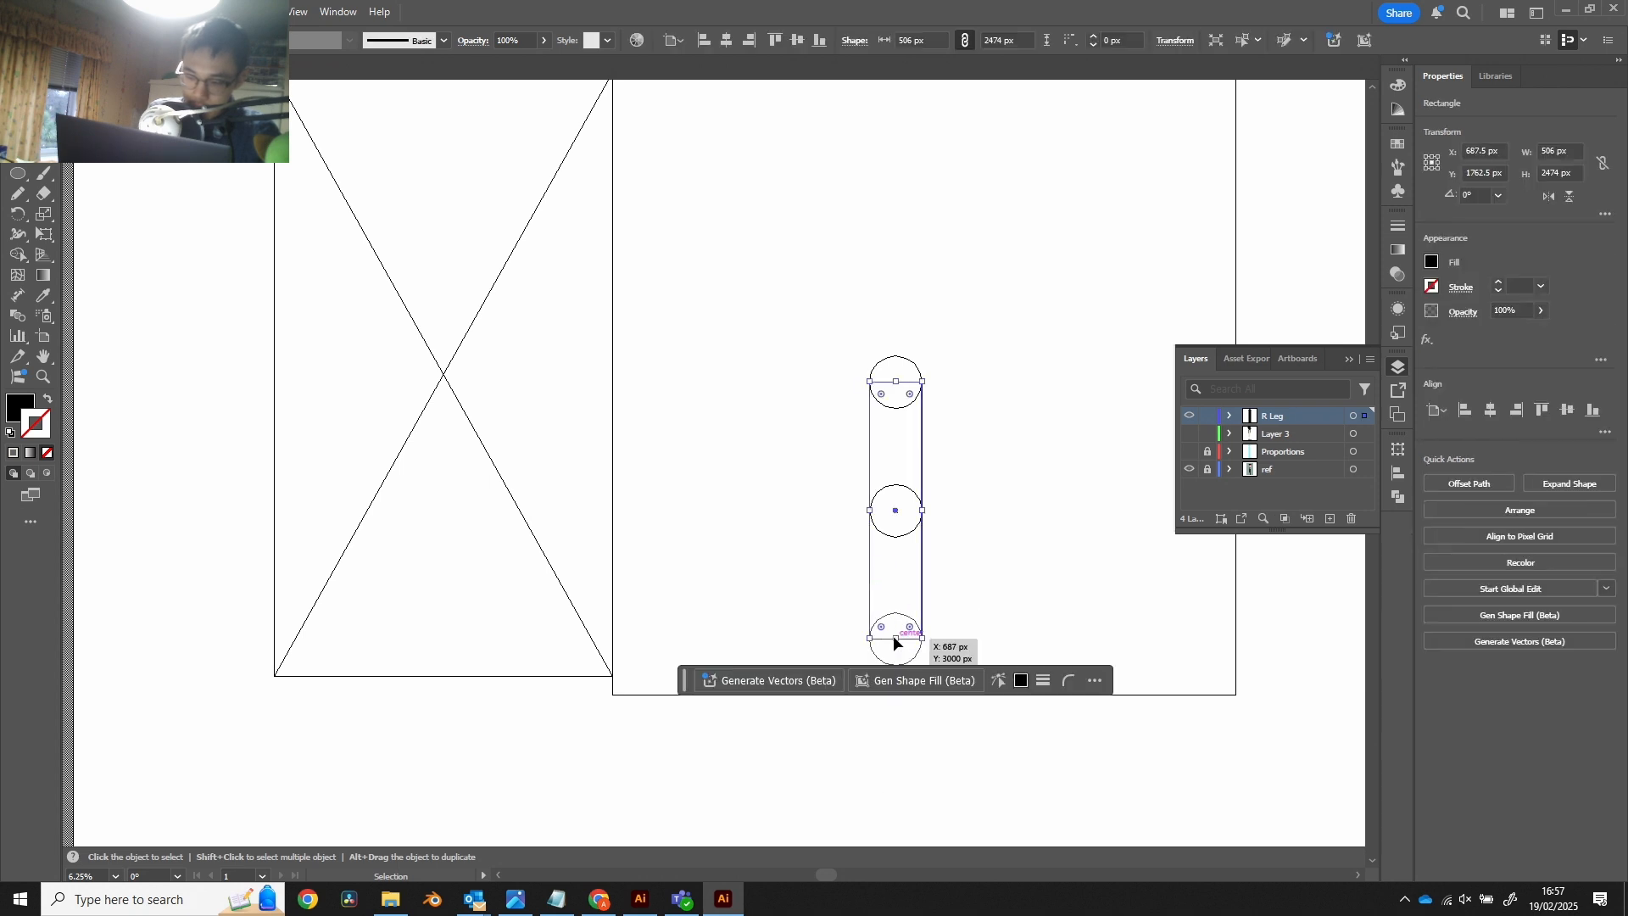
pyautogui.press('a')
pyautogui.moveTo(895, 634); pyautogui.dragTo(871, 581)
pyautogui.hotkey('ctrl', 'z')
pyautogui.press('v')
# Step: Shorten the leg rectangle from below to a height of 1230.5 px, ending at the middle circle's center
pyautogui.click(904, 562)
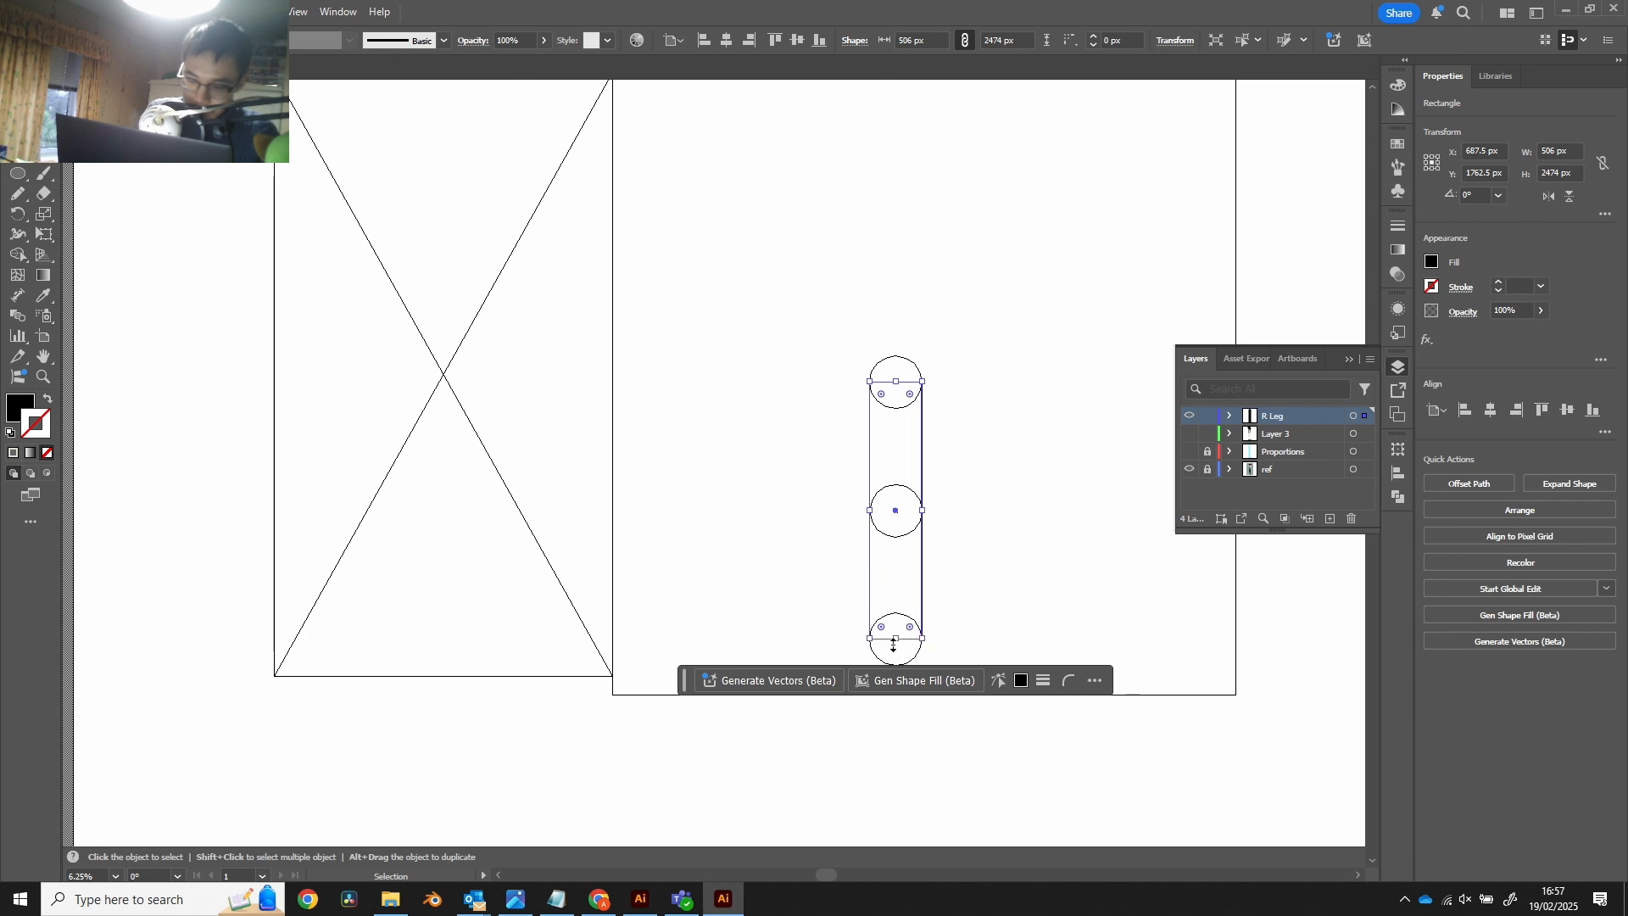
pyautogui.moveTo(895, 638); pyautogui.dragTo(898, 508)
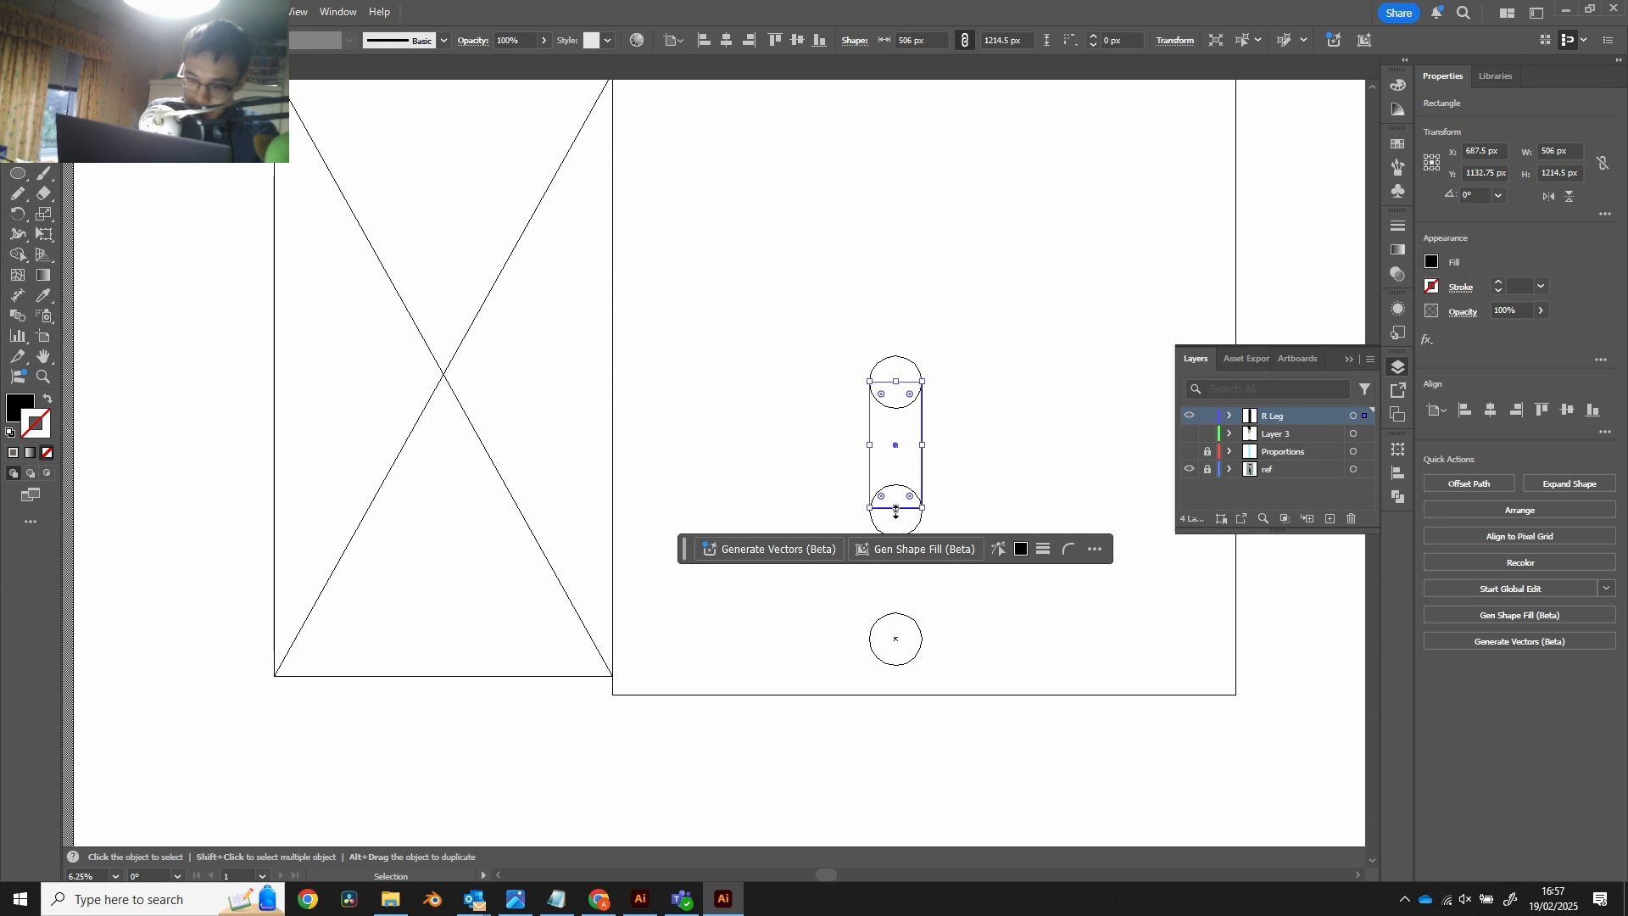
pyautogui.moveTo(894, 507)
pyautogui.mouseDown()
pyautogui.moveTo(896, 551)
pyautogui.moveTo(897, 511)
pyautogui.mouseUp()
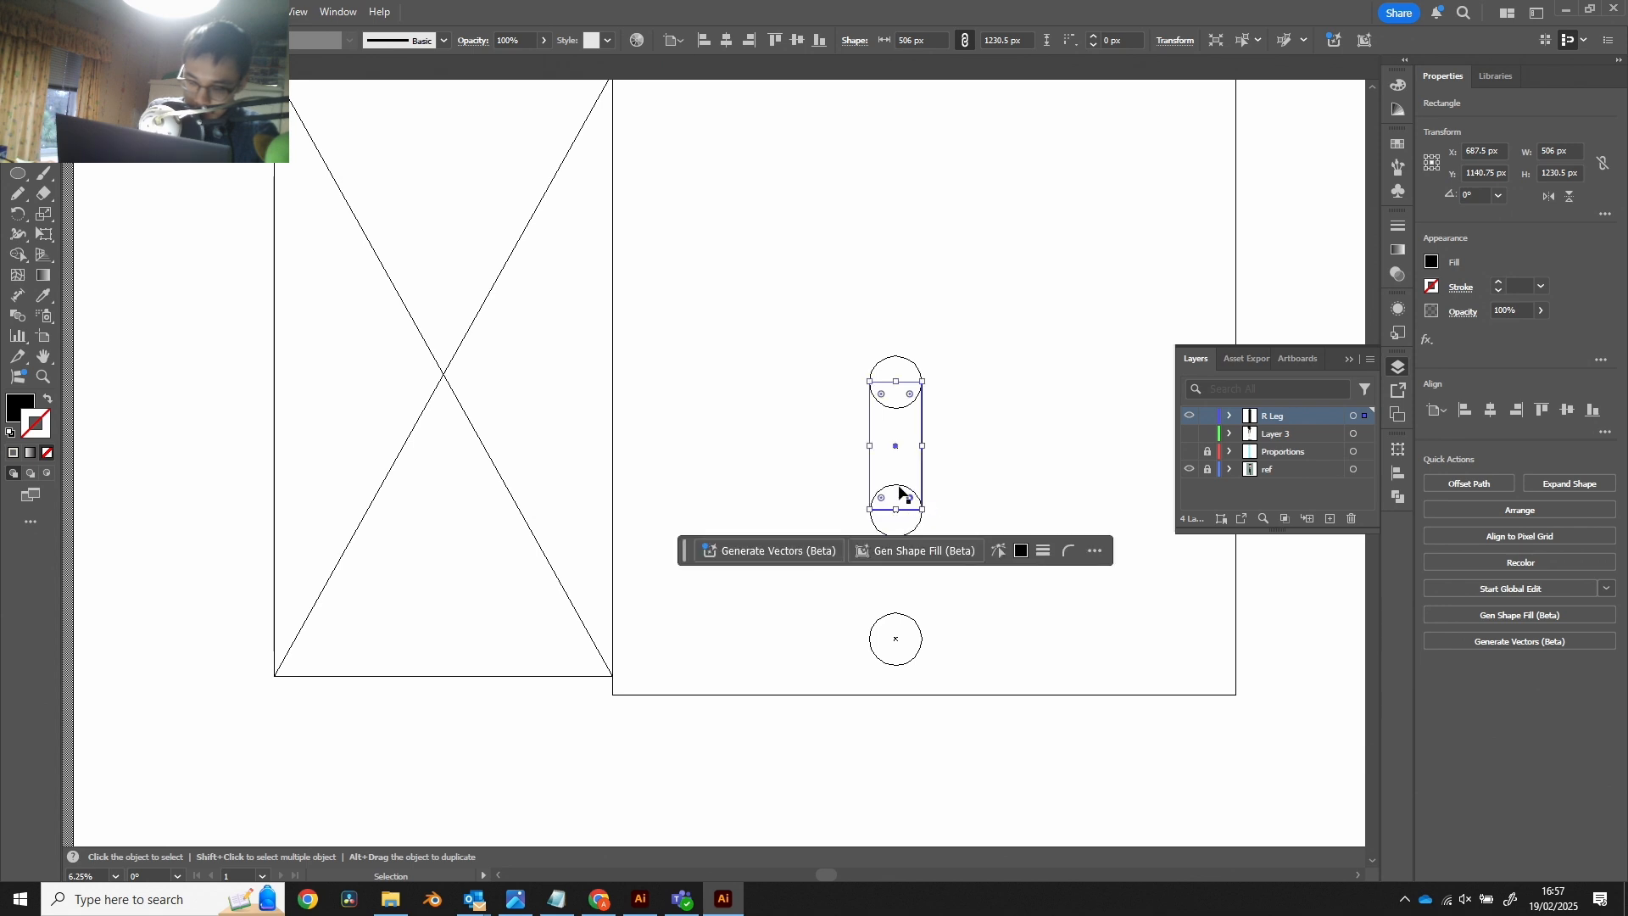
# Step: Move the middle circle so its center sits exactly on the shortened rectangle's lower edge
pyautogui.click(901, 487)
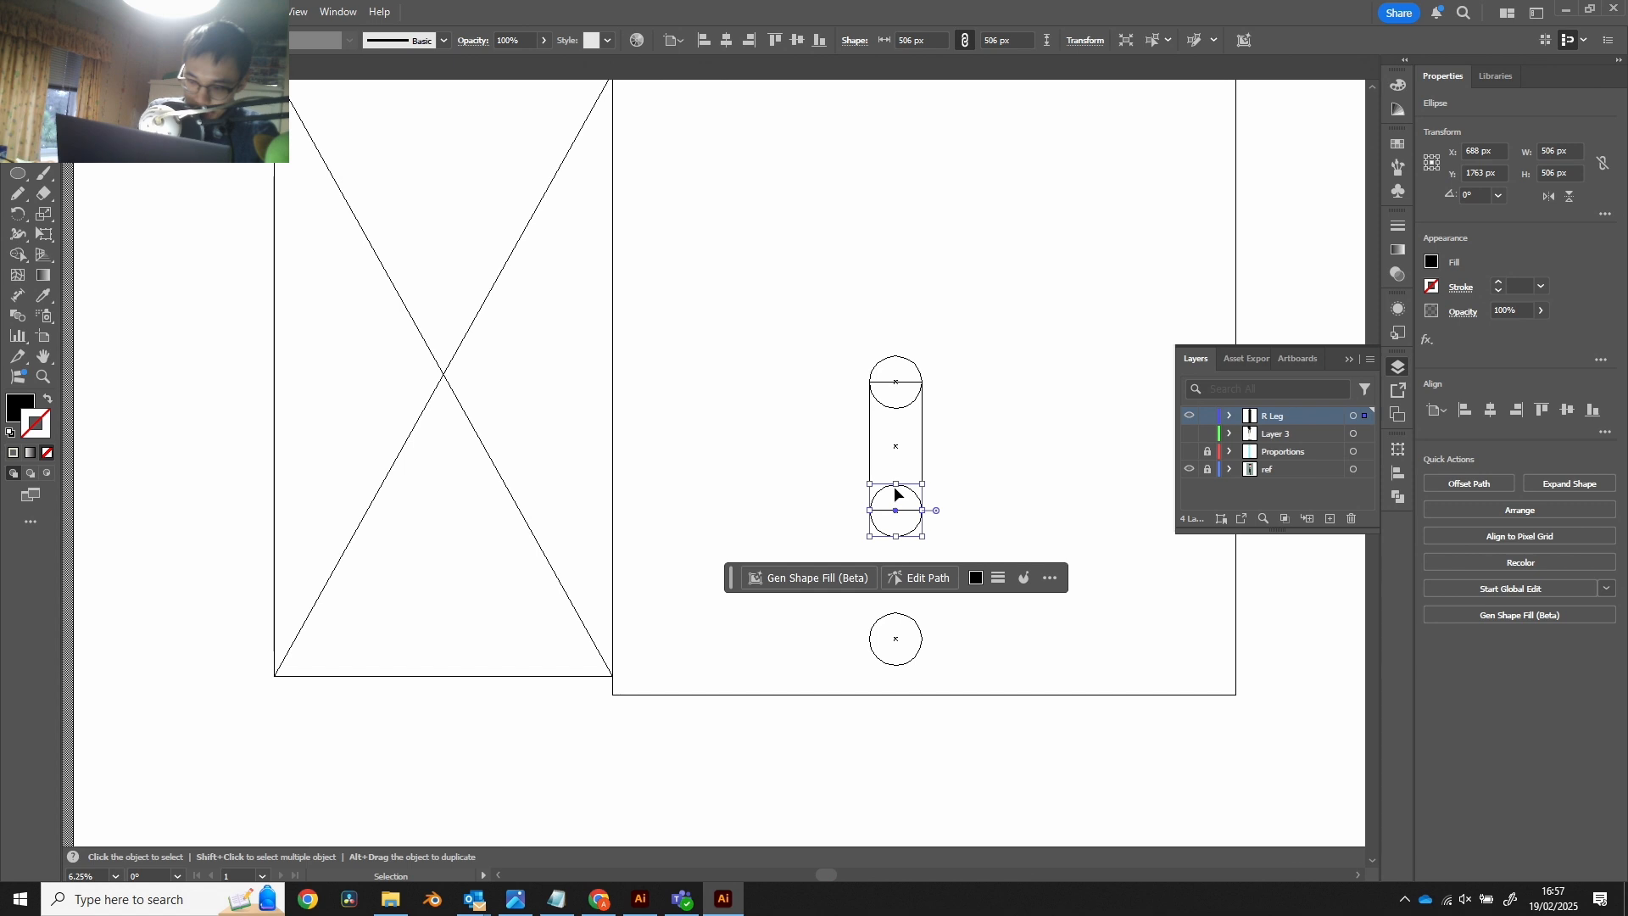
pyautogui.hotkey('ctrl', 'shift', 'a')
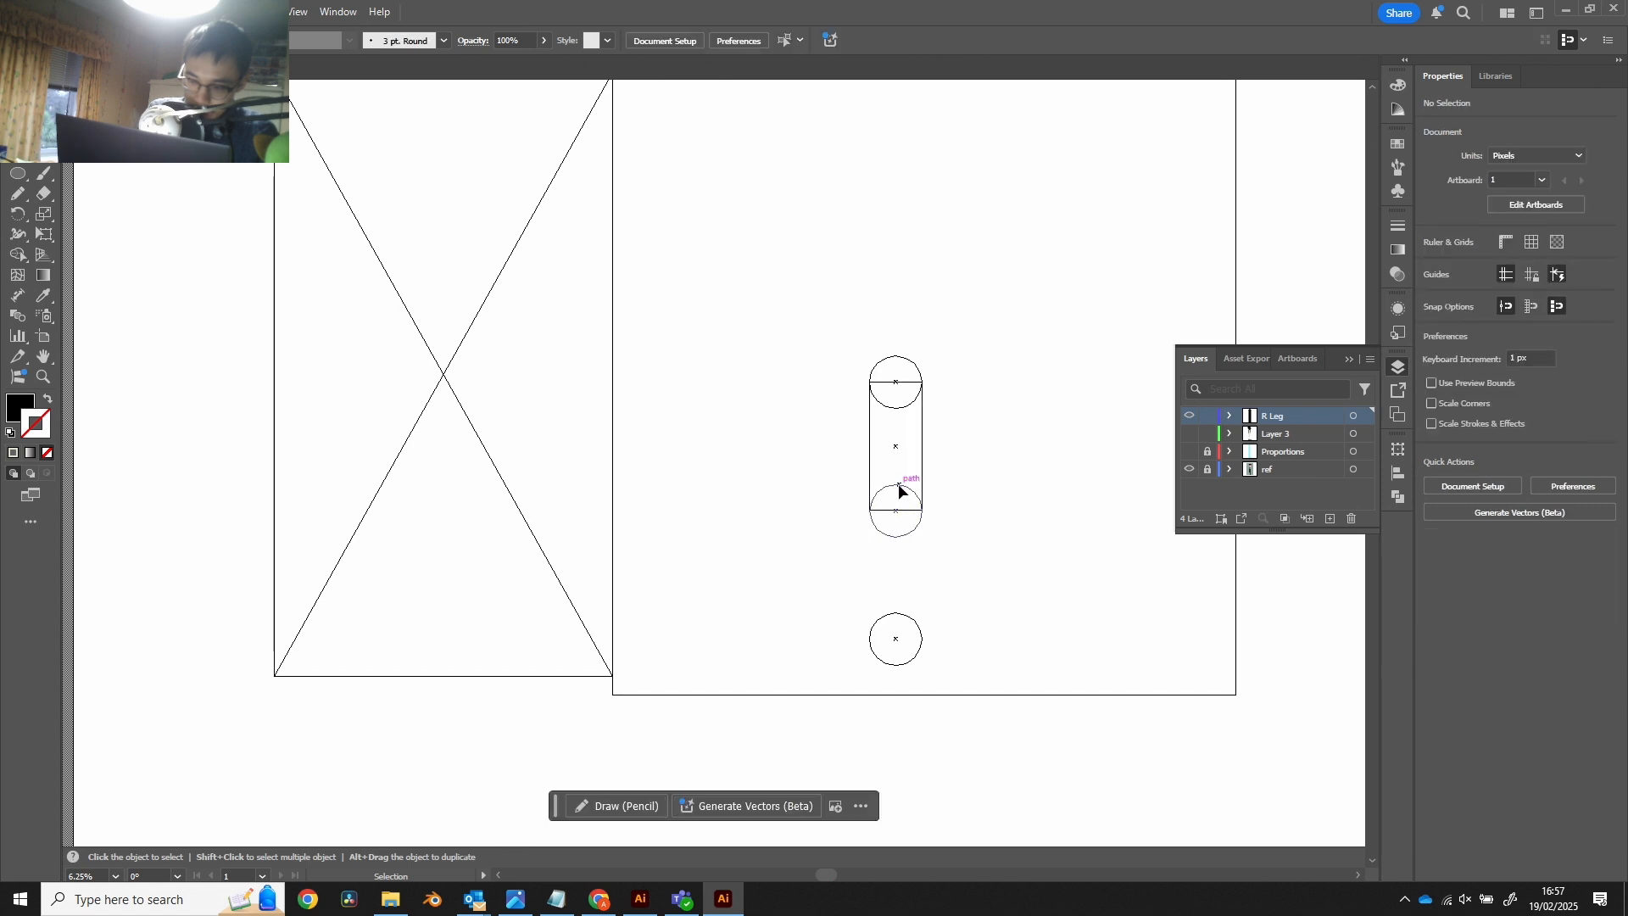
pyautogui.click(896, 496)
pyautogui.moveTo(897, 497); pyautogui.dragTo(895, 506)
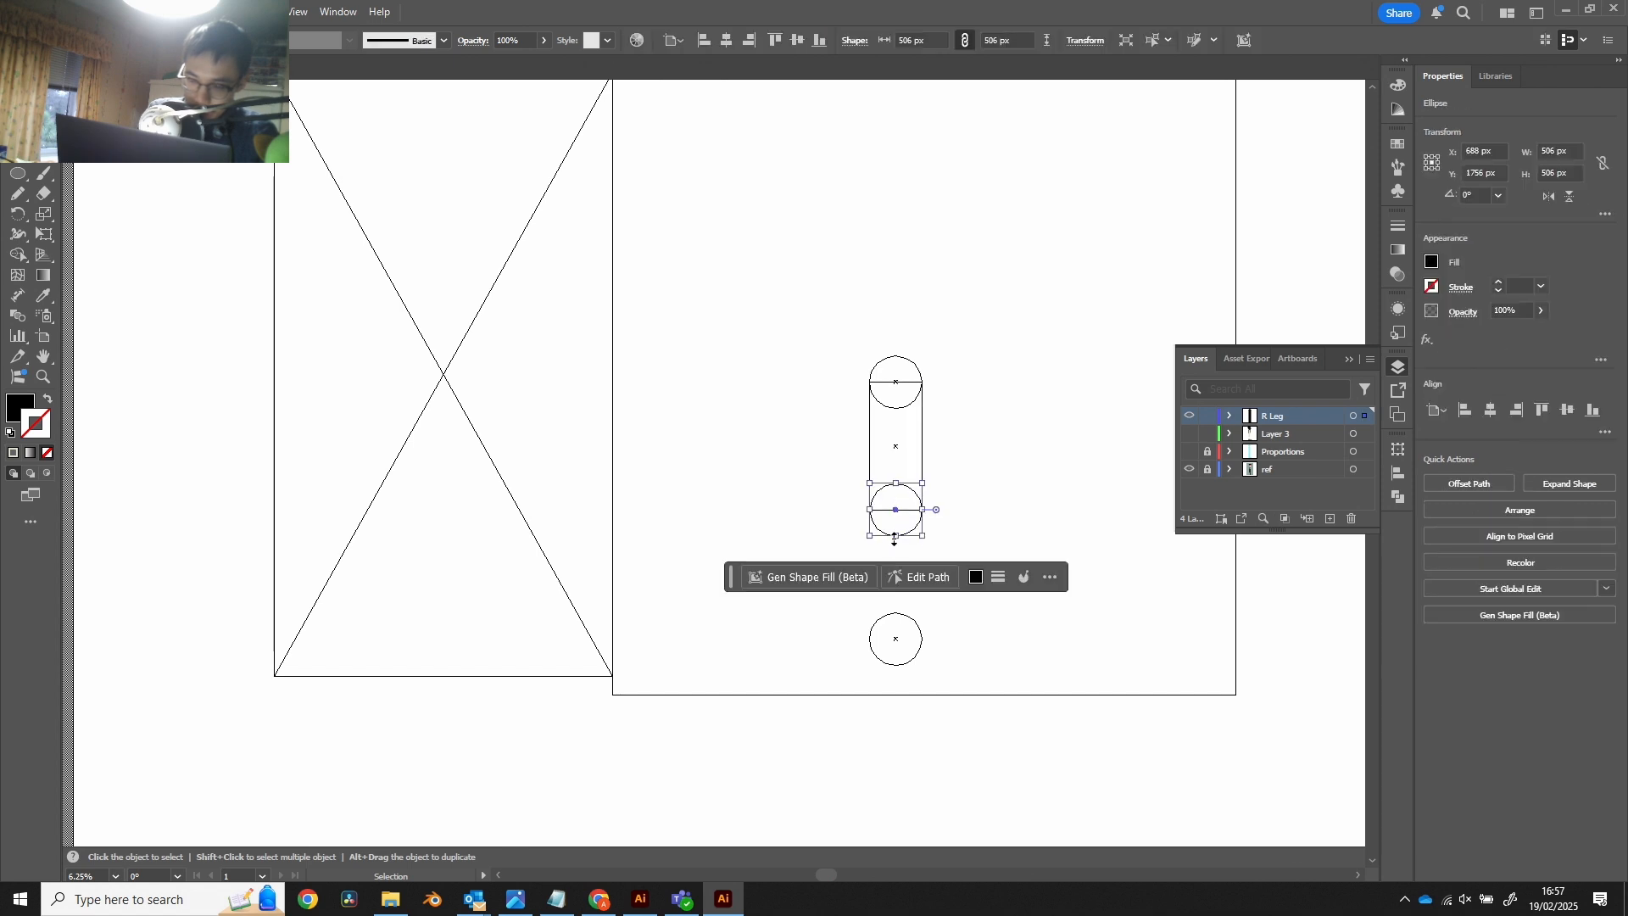
# Step: Duplicate the upper leg rectangle straight down to fill the gap between the middle and bottom circles
pyautogui.click(904, 454)
pyautogui.click(924, 447)
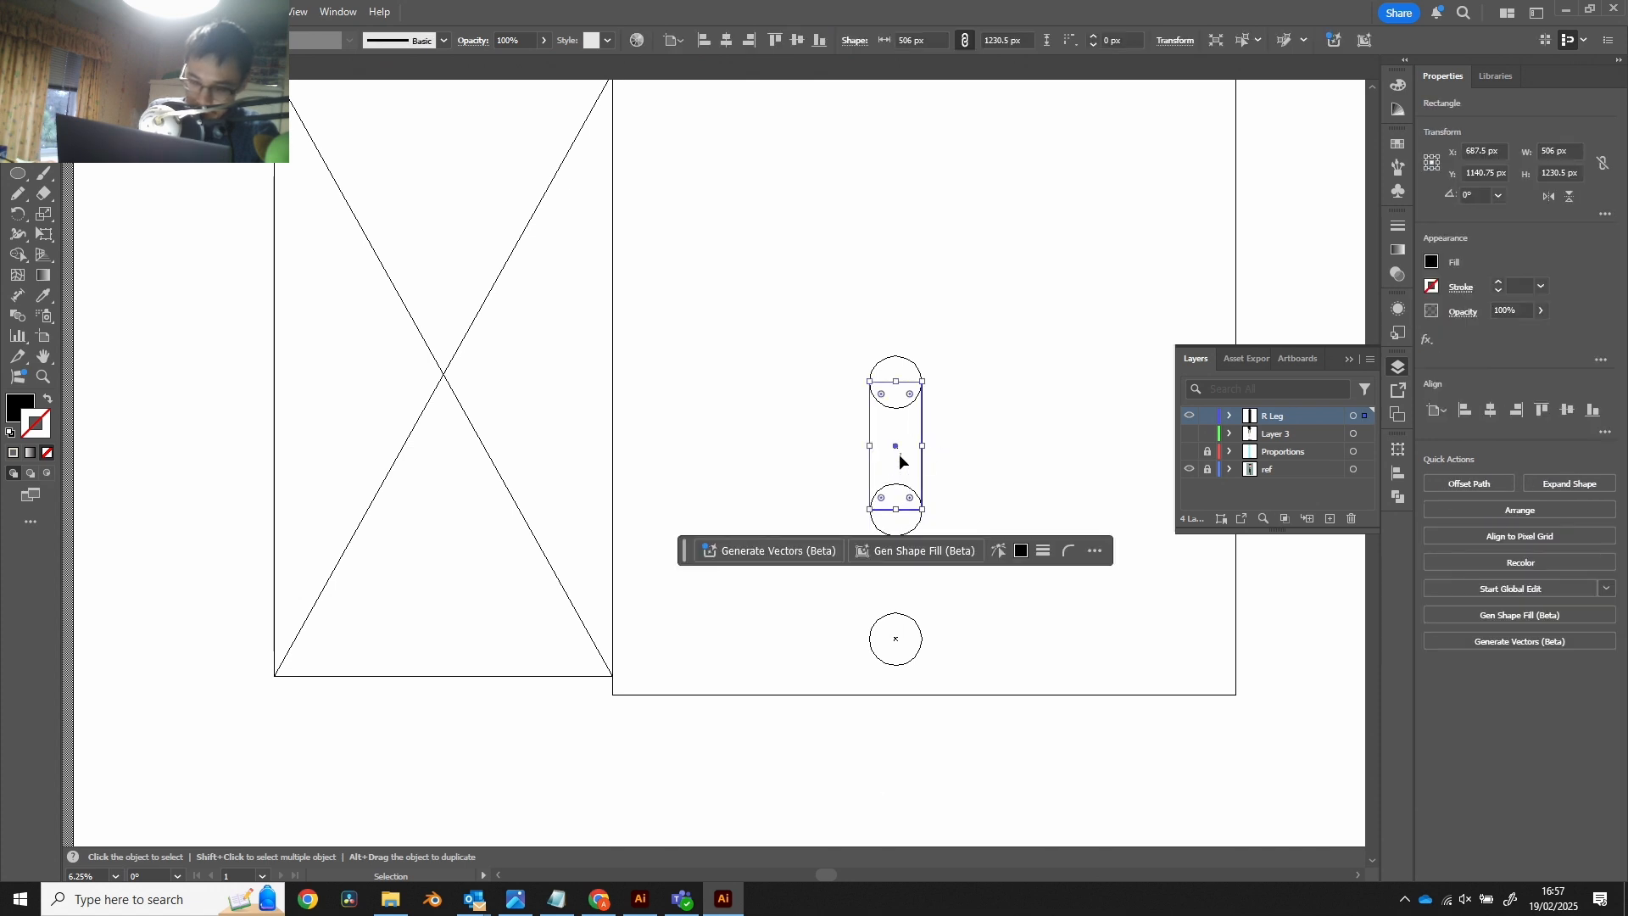
pyautogui.click(898, 453)
pyautogui.click(898, 453)
pyautogui.moveTo(897, 455); pyautogui.dragTo(894, 567)
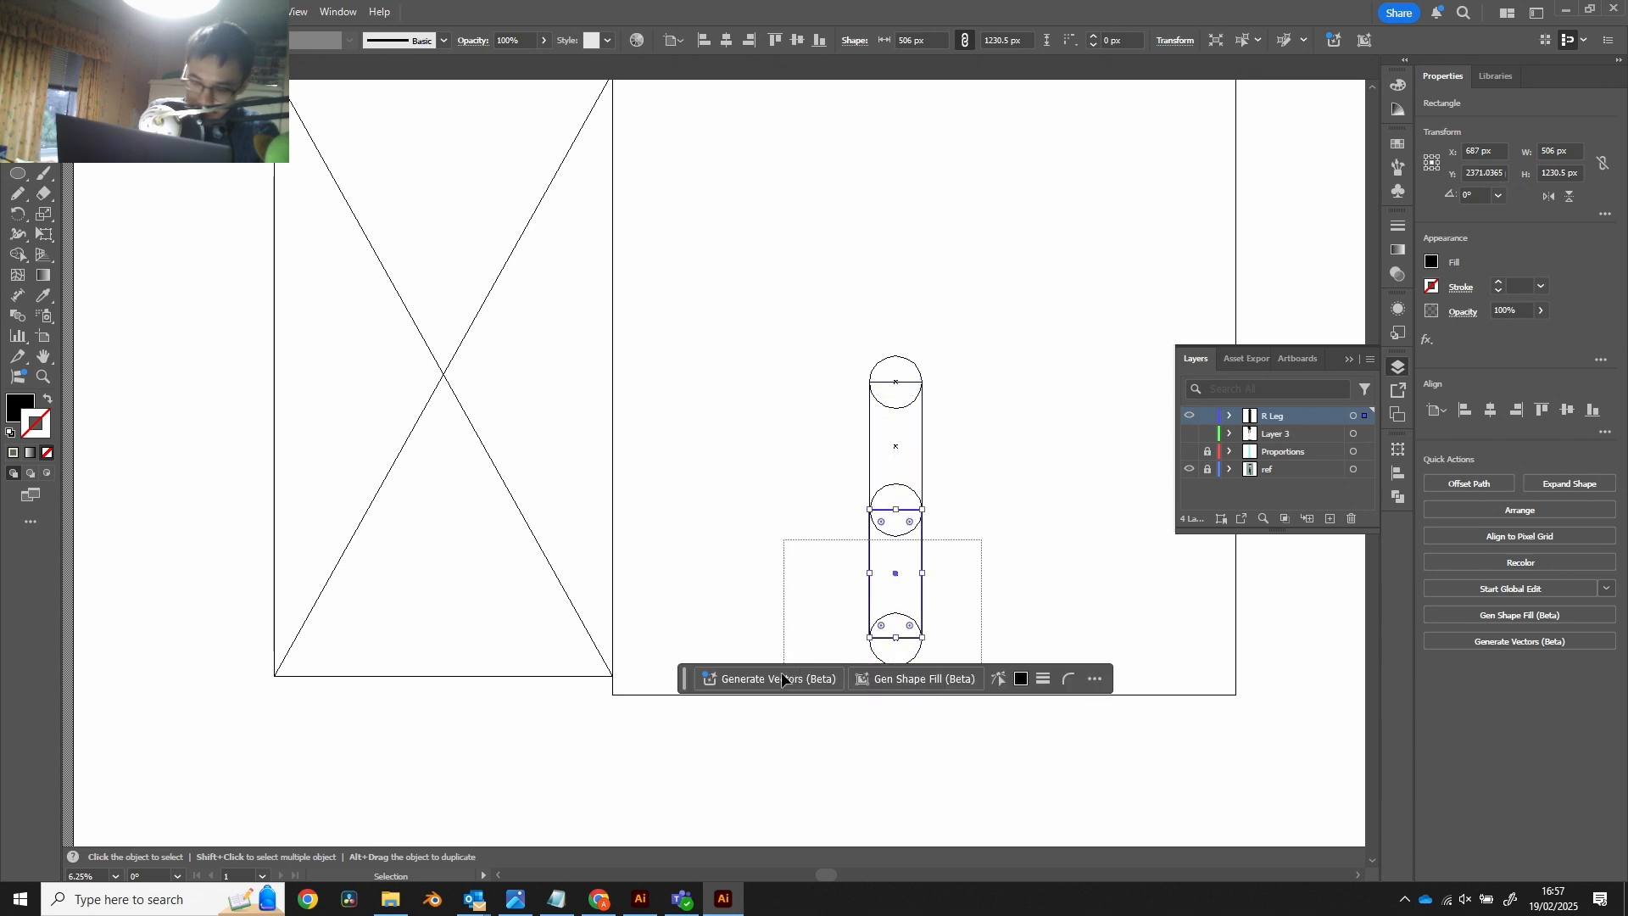
# Step: Switch back to the filled preview while test-rotating the lower rectangle and bottom circle about the knee, and undo the rotations
pyautogui.moveTo(781, 672); pyautogui.dragTo(781, 673)
pyautogui.press('r')
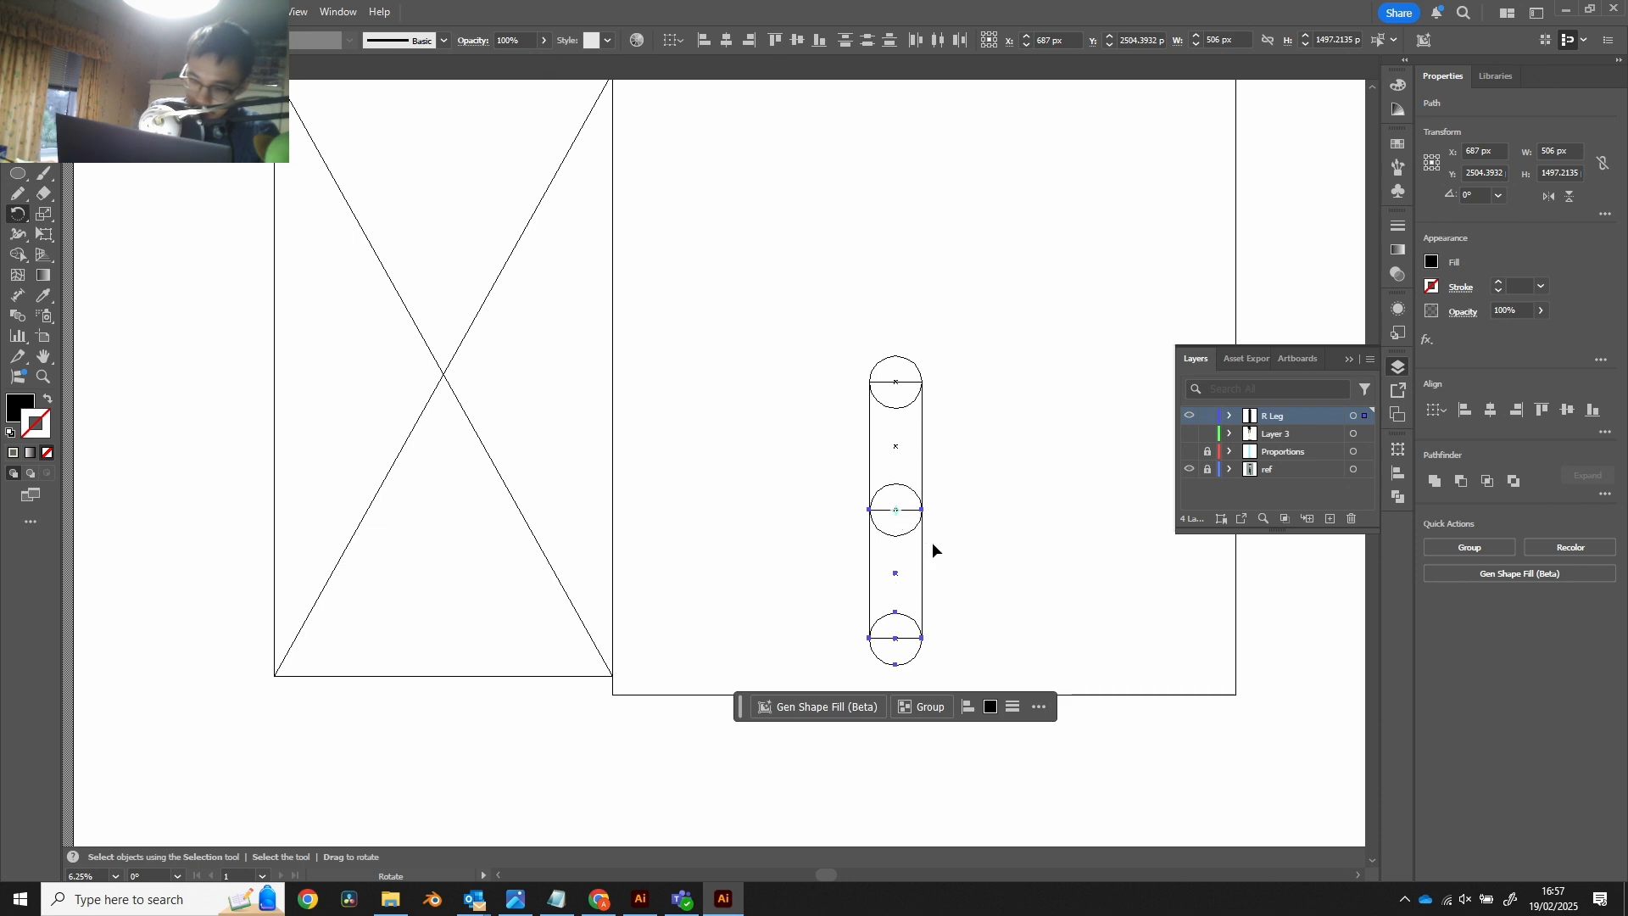
pyautogui.moveTo(949, 540); pyautogui.dragTo(862, 560)
pyautogui.hotkey('ctrl', 'y')
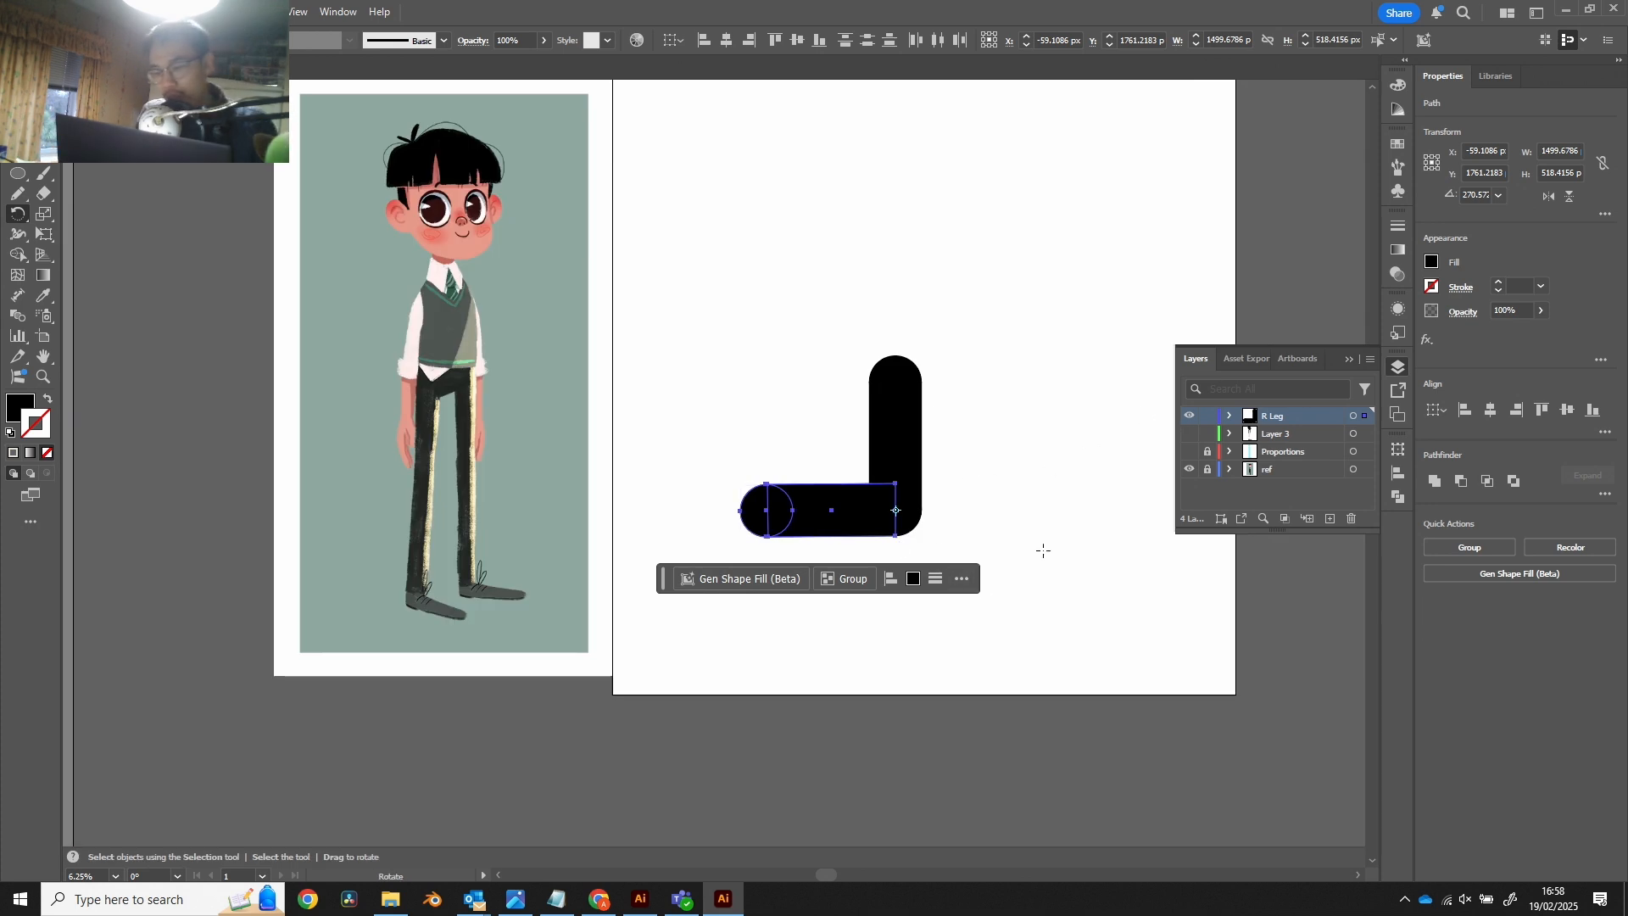
pyautogui.moveTo(1043, 550); pyautogui.dragTo(966, 348)
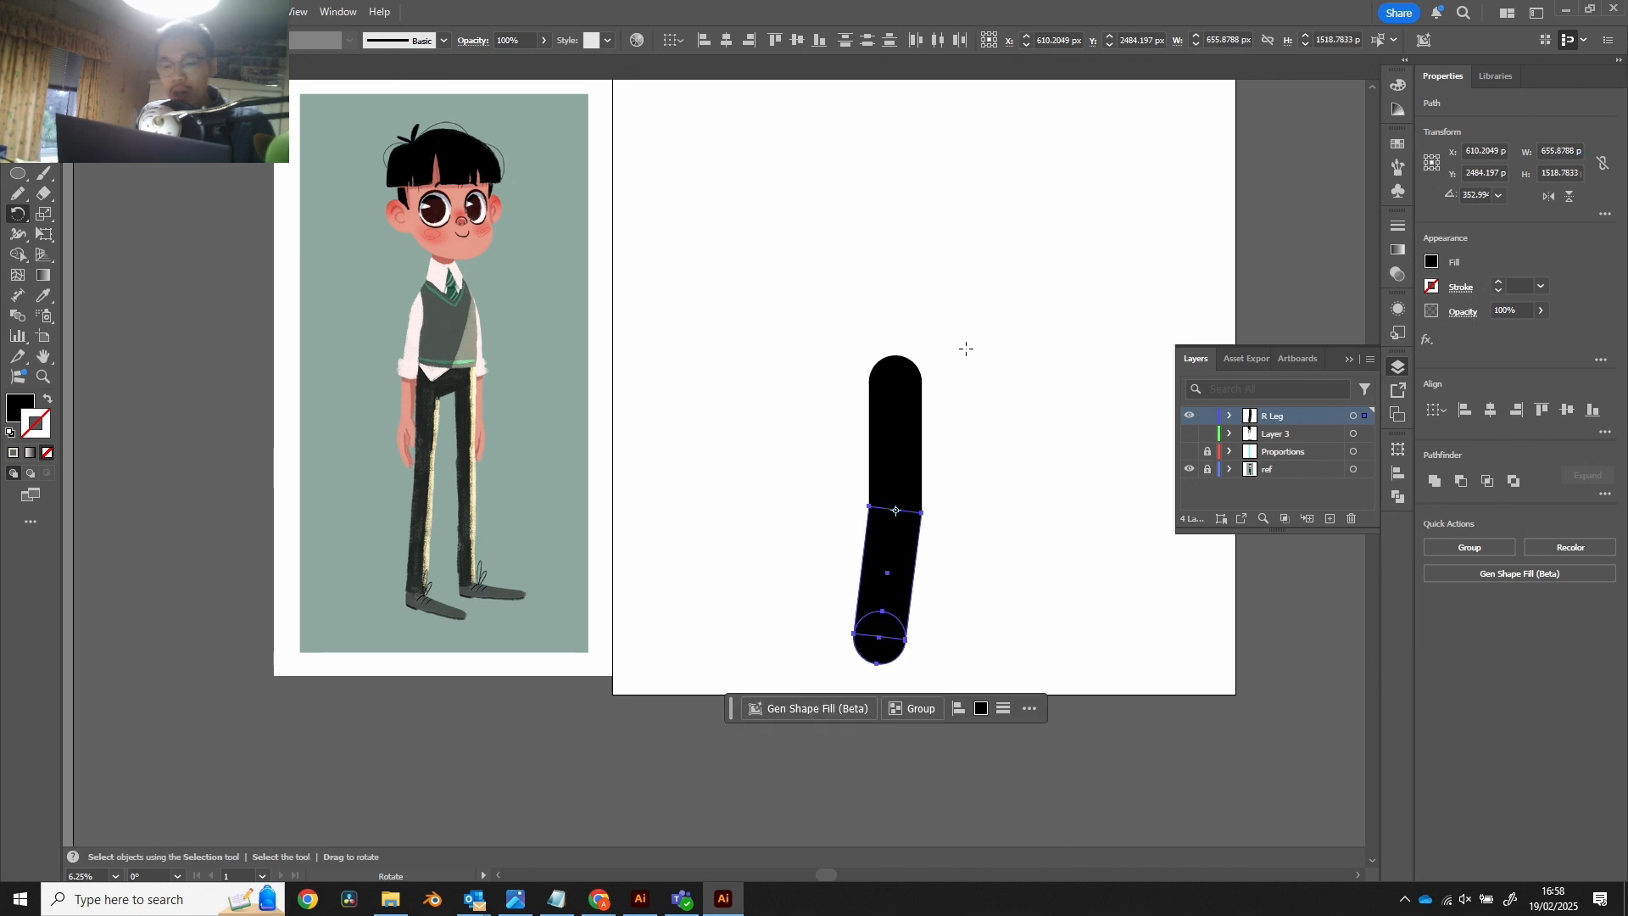
pyautogui.hotkey('ctrl', 'z')
pyautogui.hotkey('ctrl', 'z')
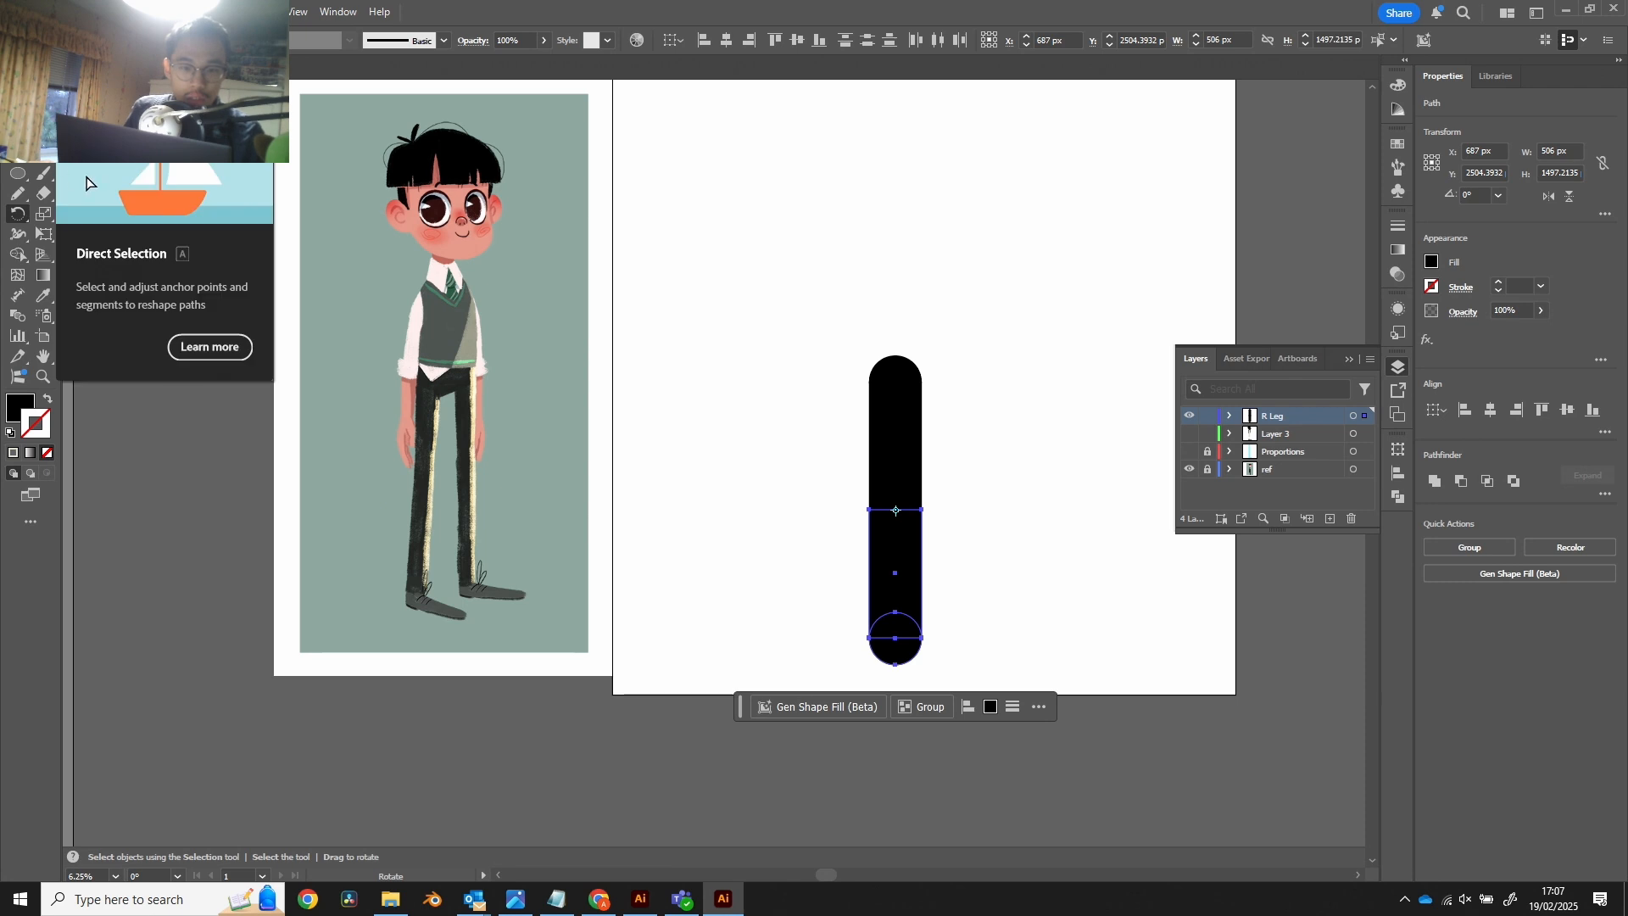
# Step: Scale the top circle and the upper rectangle's top corners outward to about 691 px wide, tapering the thigh toward the knee
pyautogui.press('a')
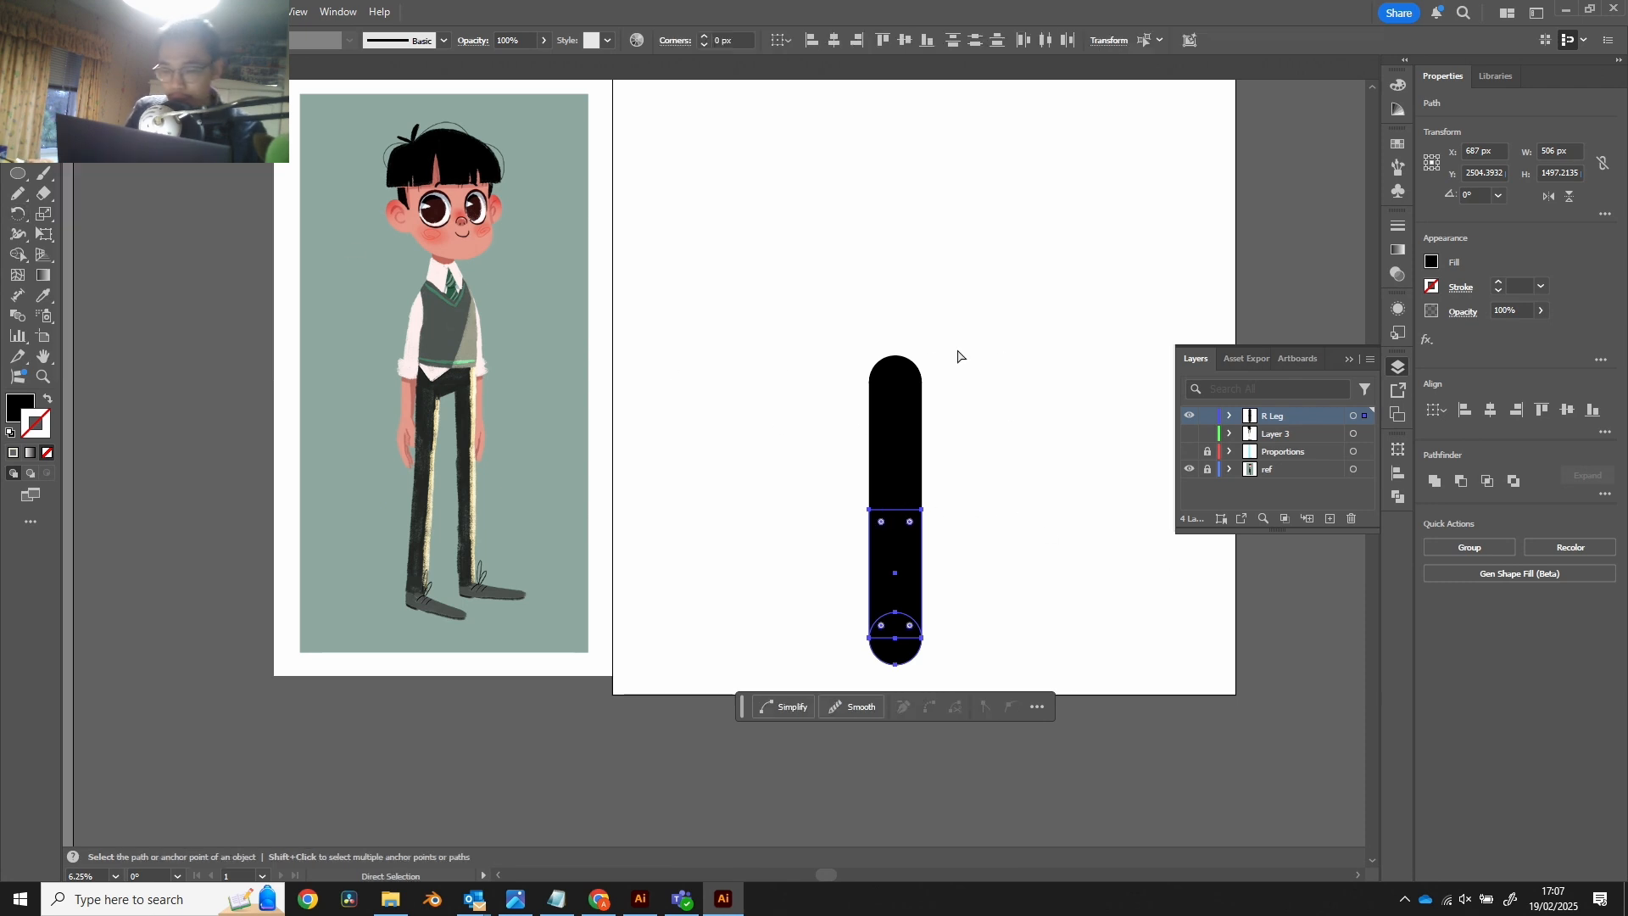
pyautogui.moveTo(883, 387); pyautogui.dragTo(821, 423)
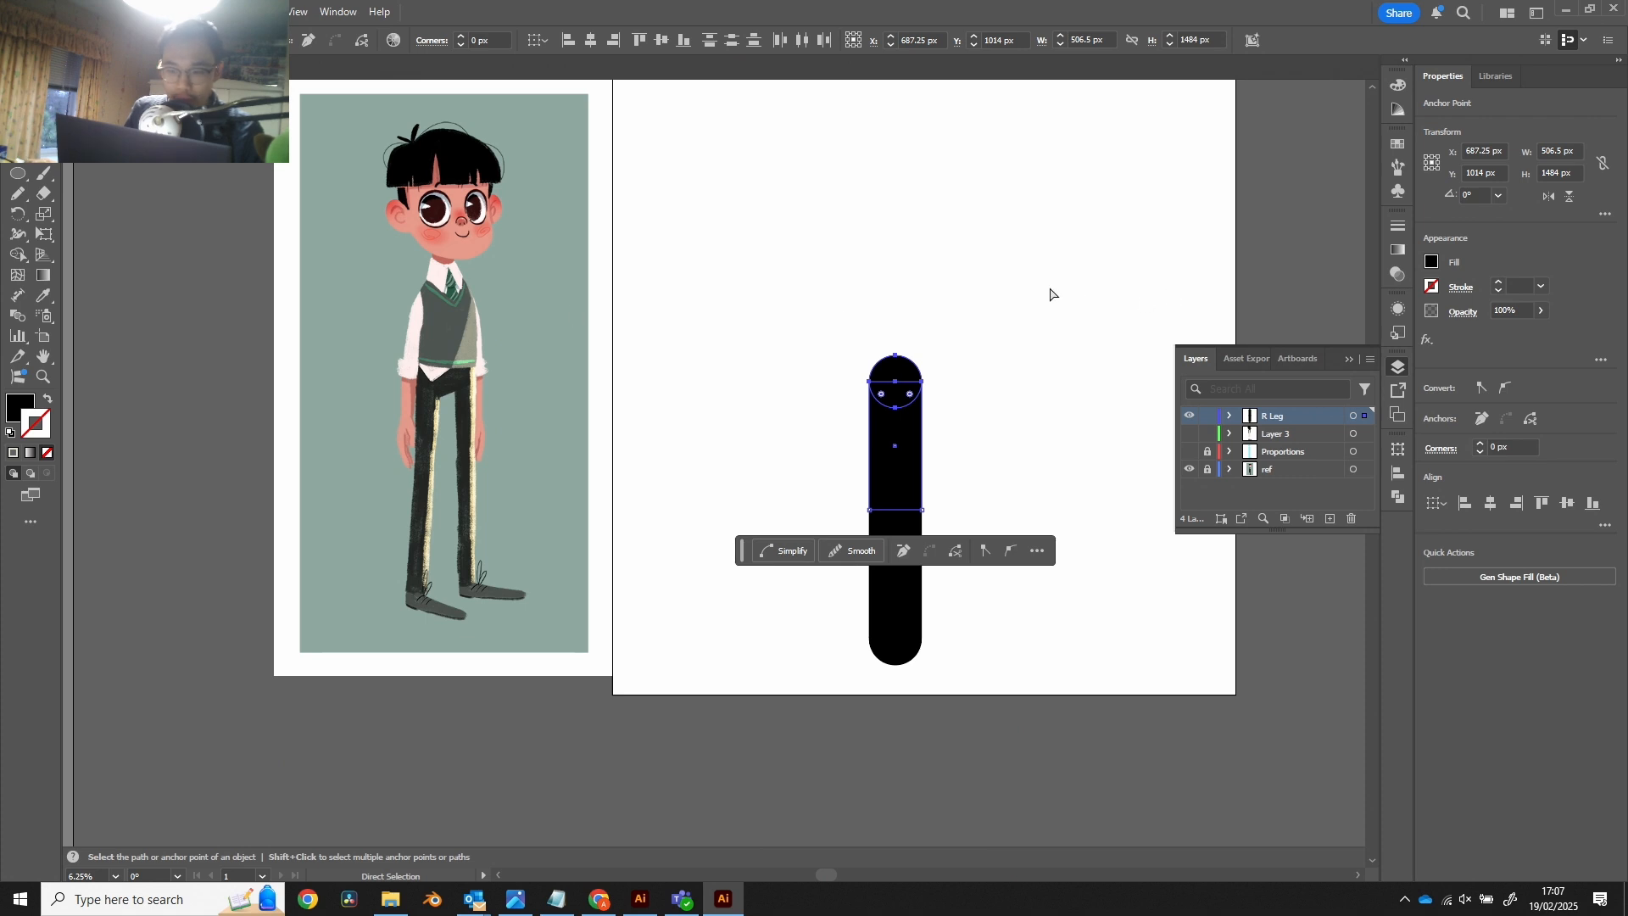
pyautogui.press('s')
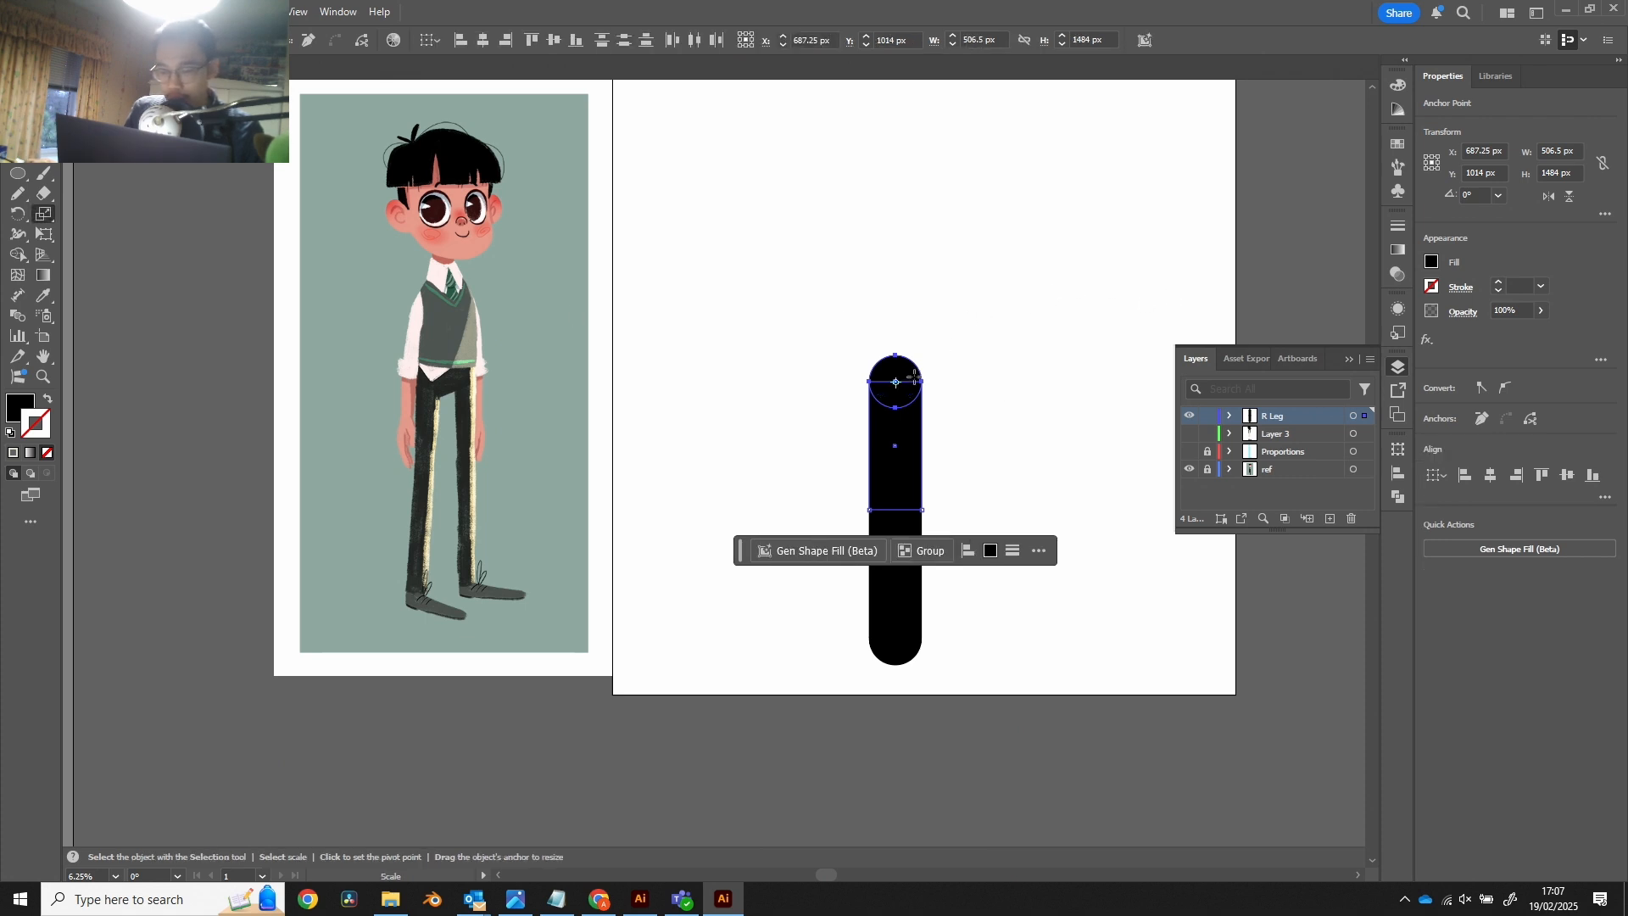
pyautogui.moveTo(915, 376)
pyautogui.mouseDown()
pyautogui.moveTo(939, 344)
pyautogui.moveTo(921, 368)
pyautogui.moveTo(950, 360)
pyautogui.moveTo(1001, 278)
pyautogui.moveTo(923, 346)
pyautogui.moveTo(918, 365)
pyautogui.moveTo(939, 374)
pyautogui.moveTo(924, 370)
pyautogui.mouseUp()
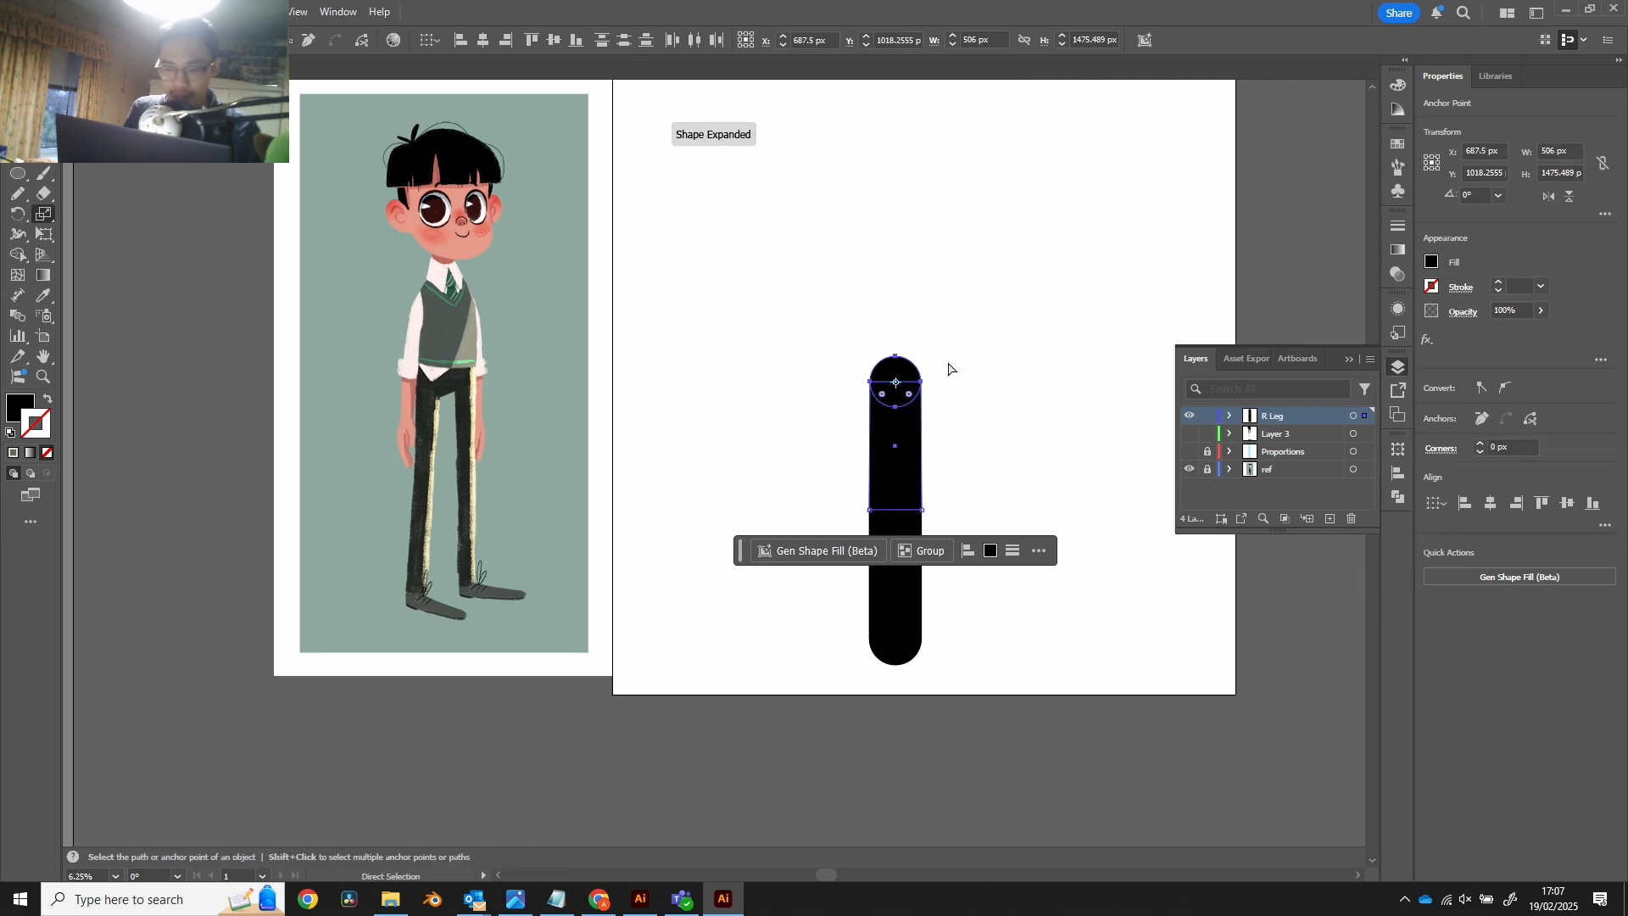
pyautogui.hotkey('ctrl', 'z')
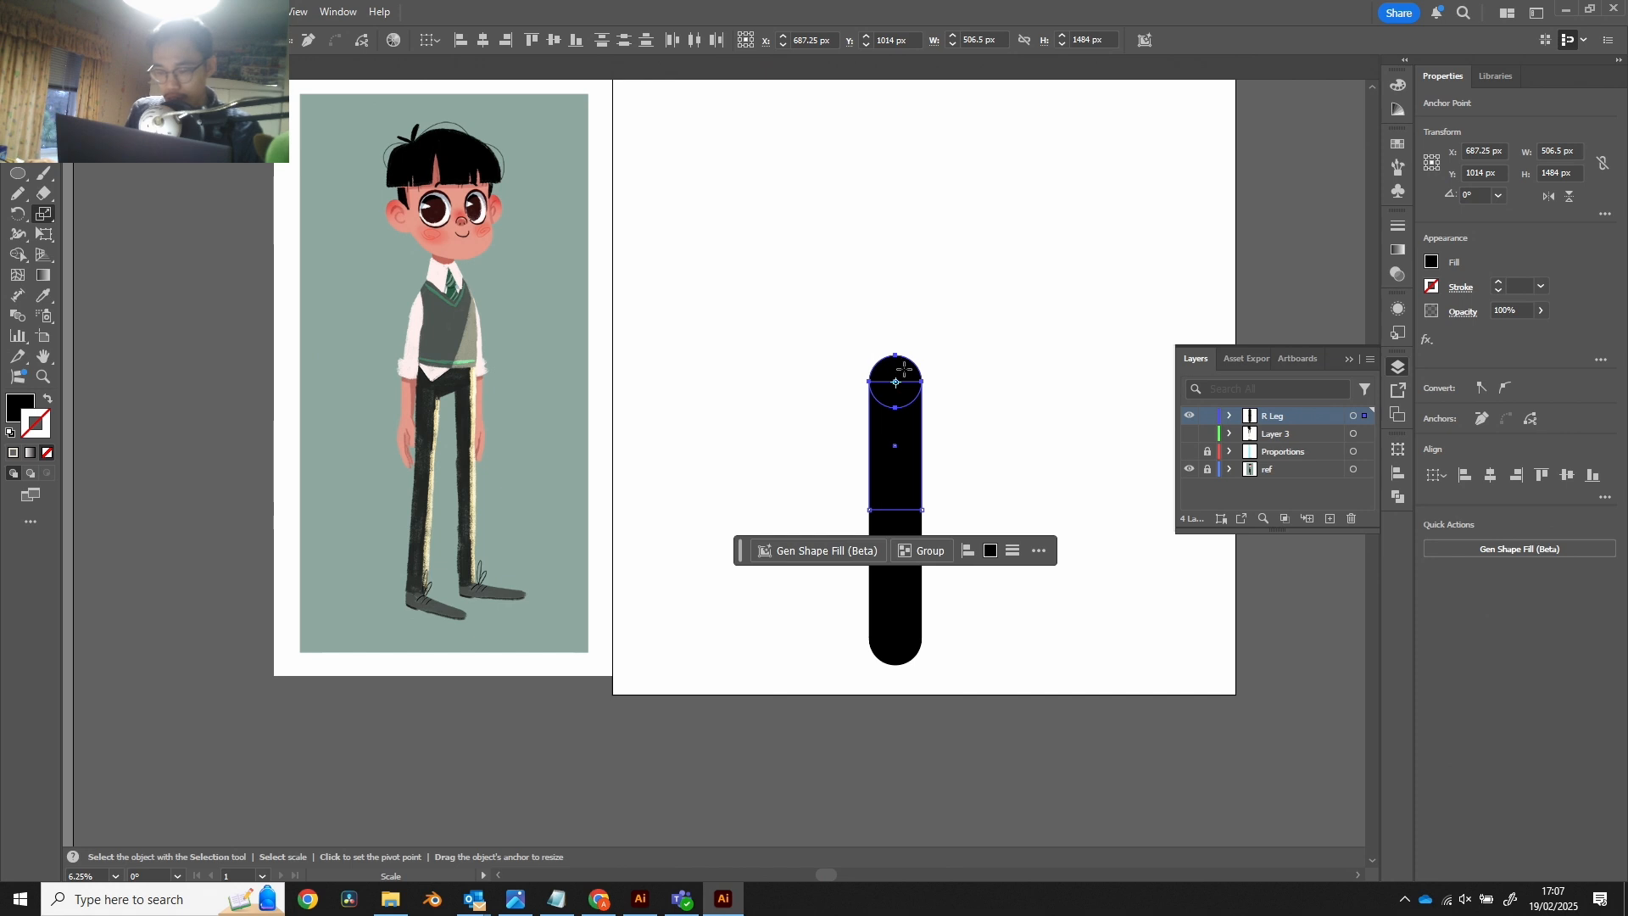
pyautogui.moveTo(911, 374)
pyautogui.mouseDown()
pyautogui.moveTo(938, 363)
pyautogui.moveTo(915, 375)
pyautogui.mouseUp()
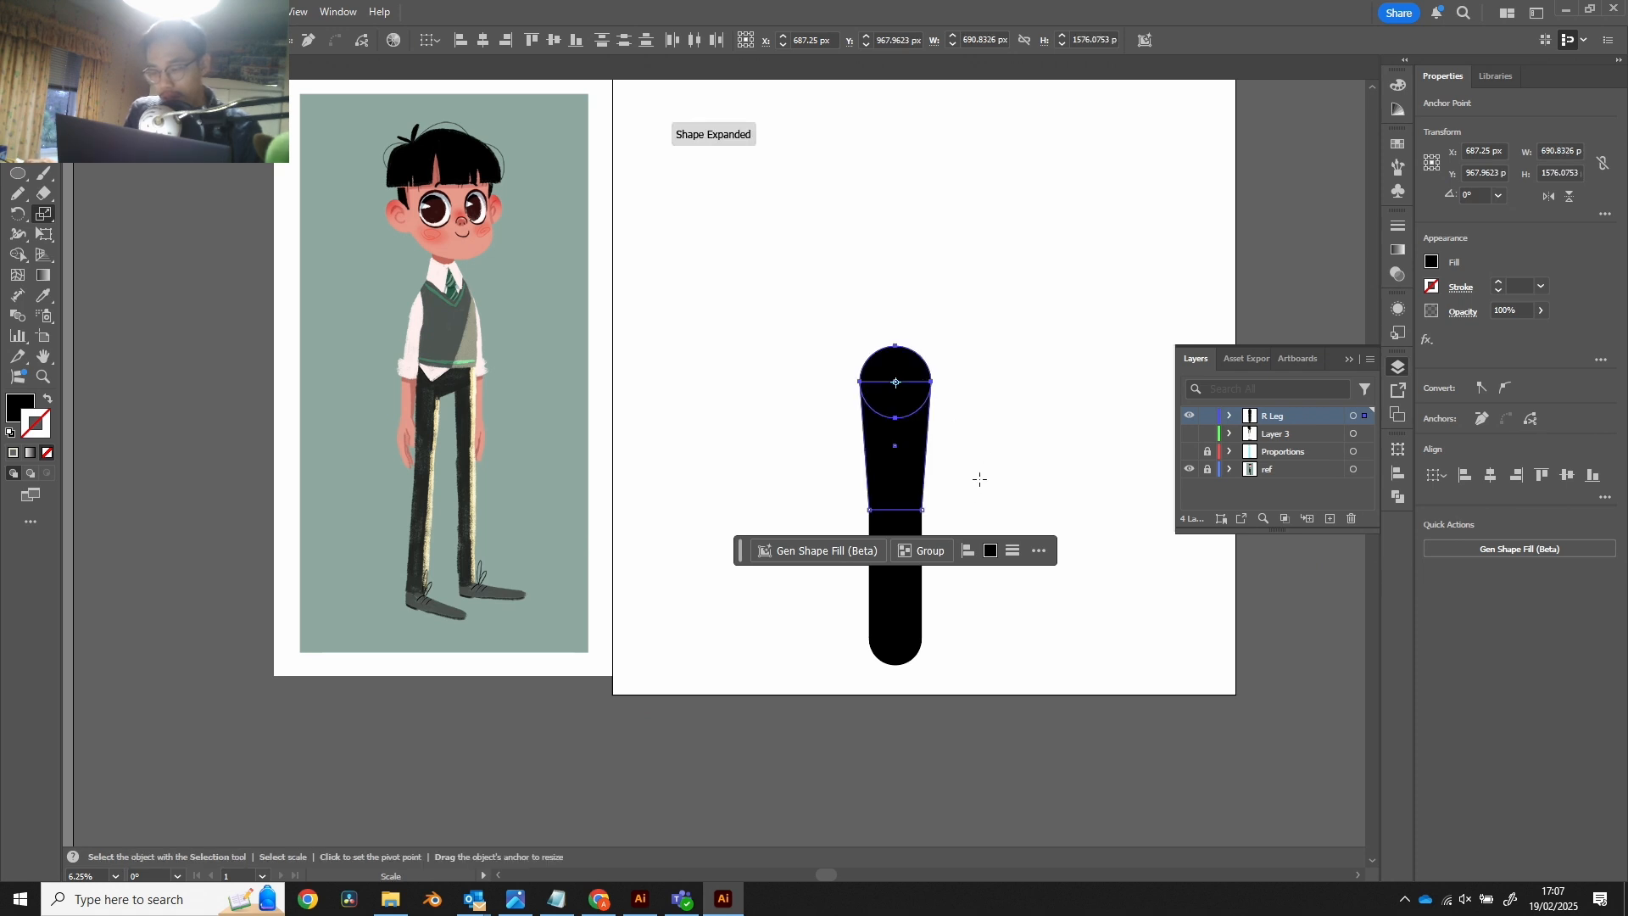
# Step: Try to scale the knee circle together with the rectangle corners that meet at it, and undo each attempt
pyautogui.scroll(-2, 979, 479)
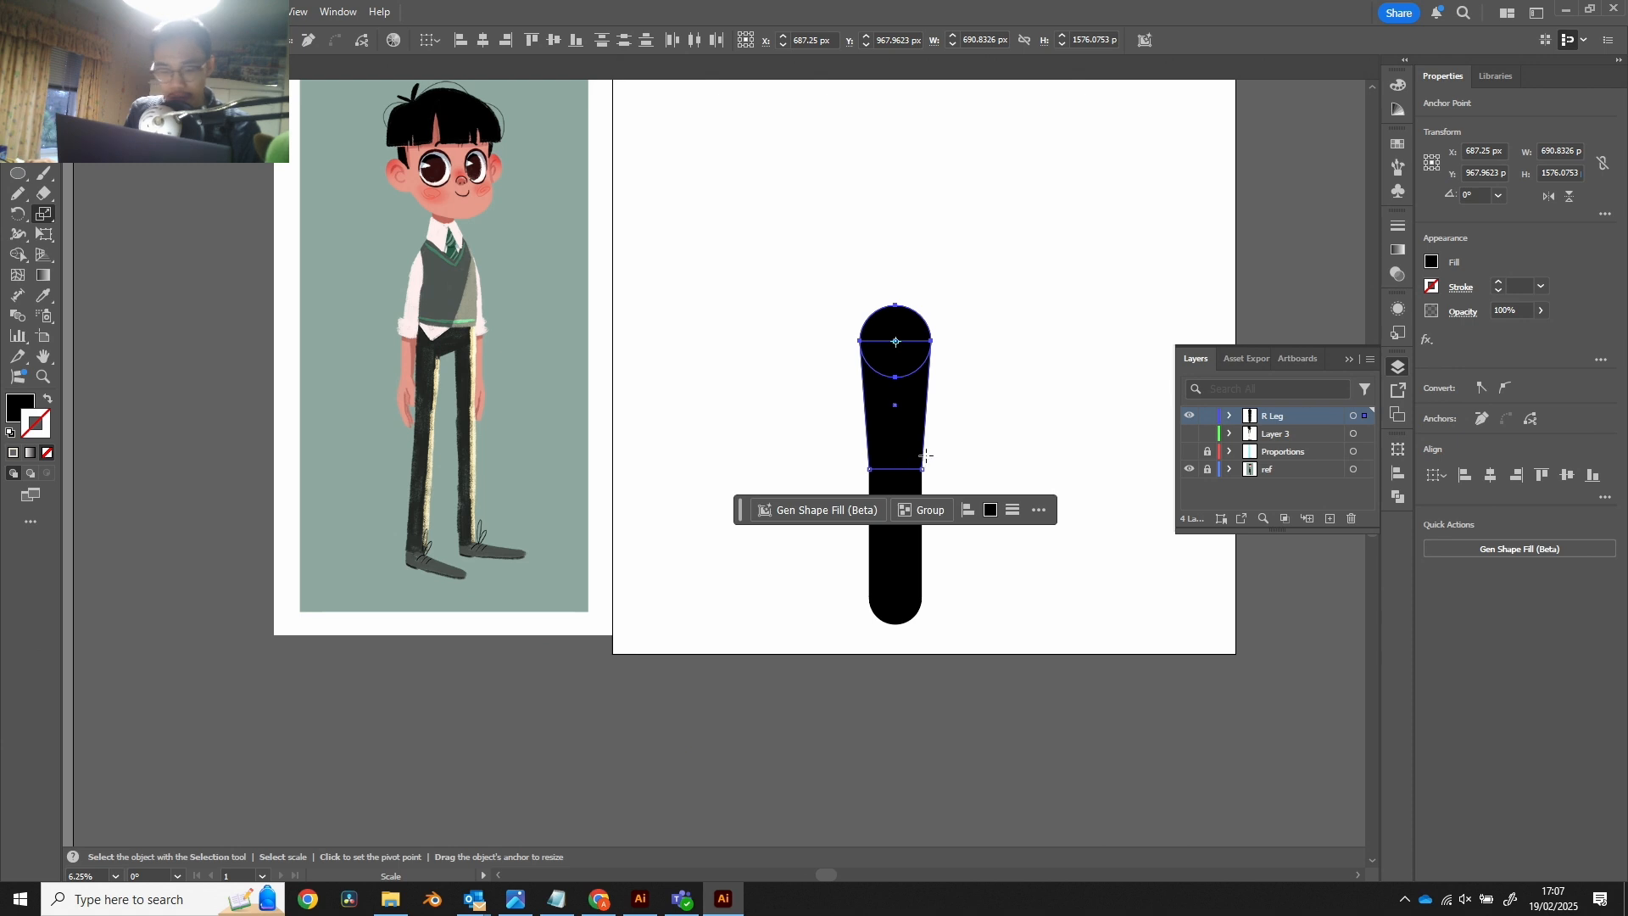
pyautogui.press('a')
pyautogui.moveTo(840, 490); pyautogui.dragTo(840, 487)
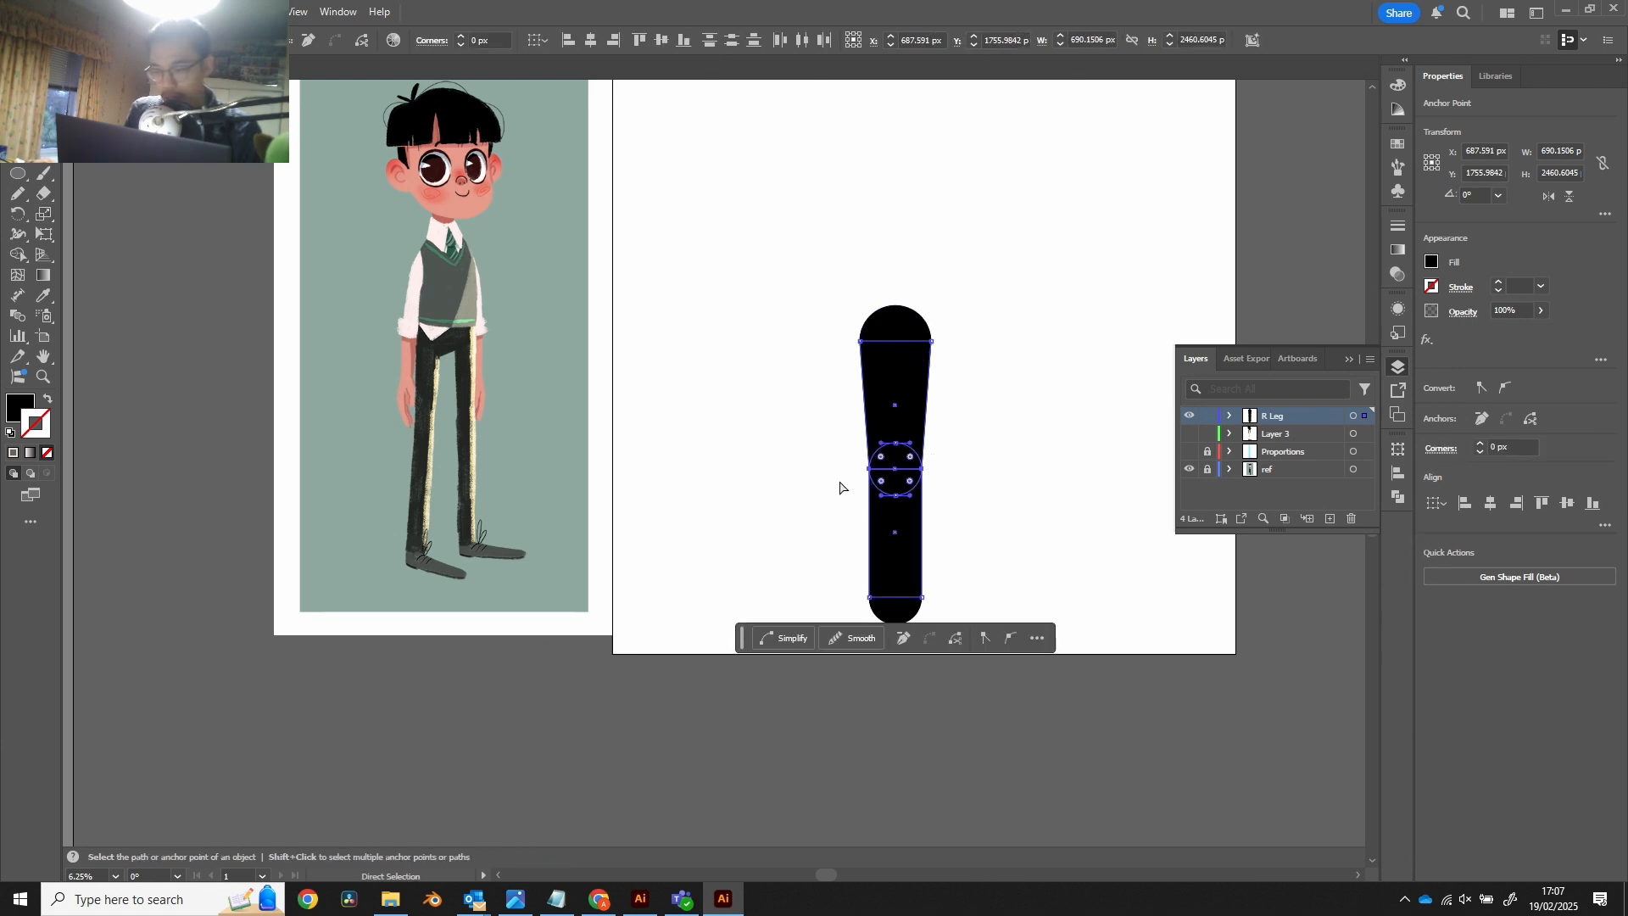
pyautogui.press('s')
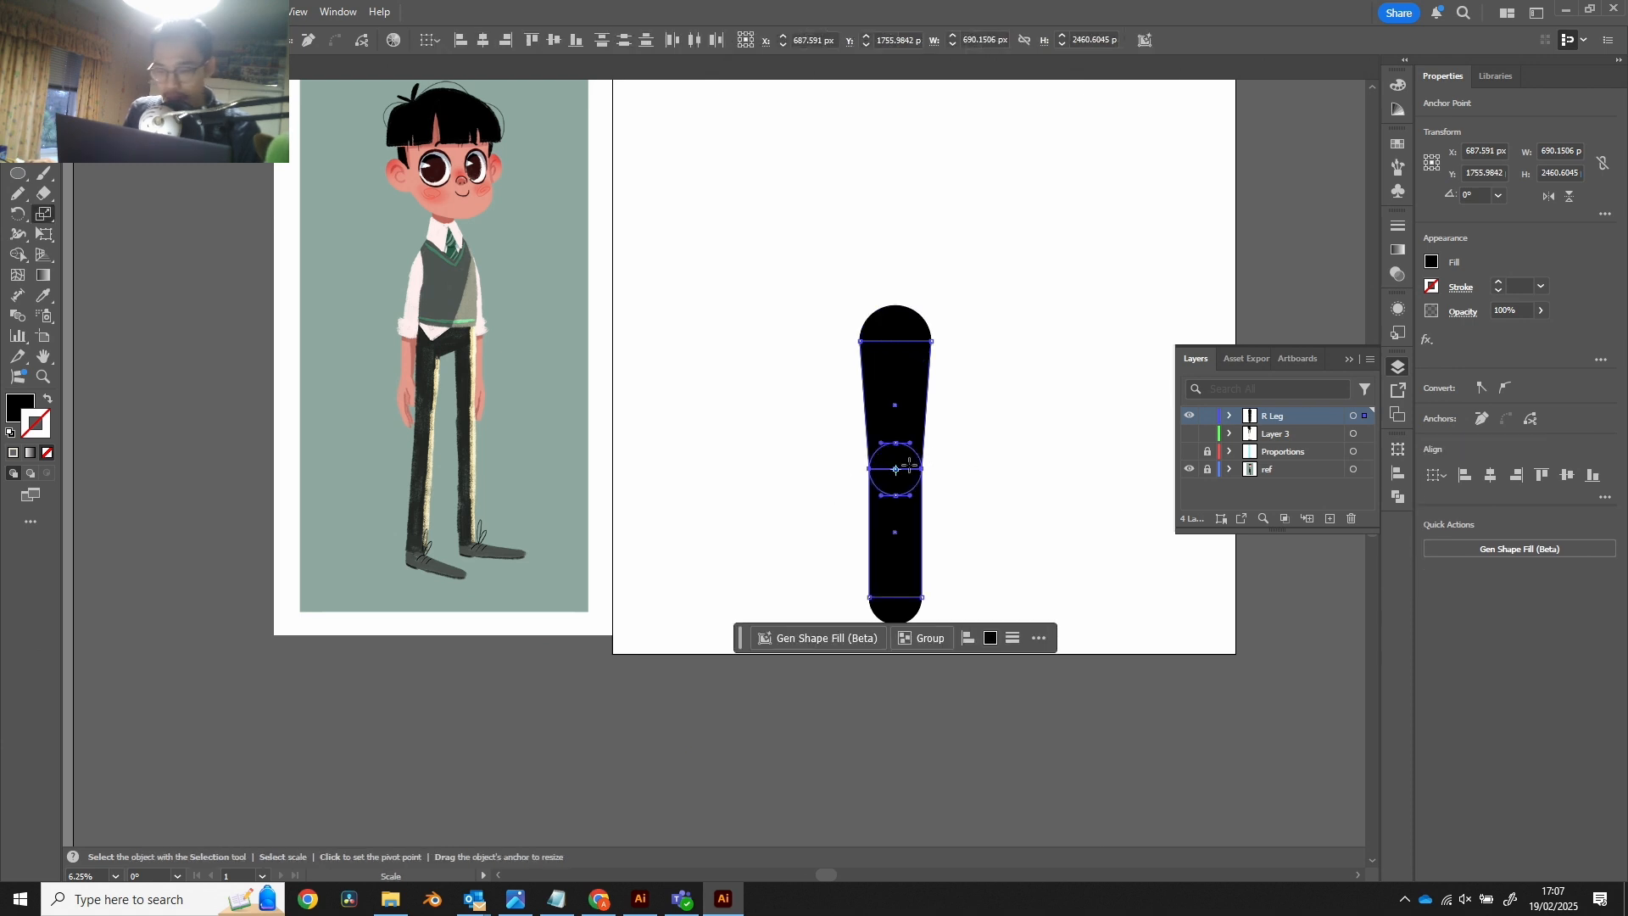
pyautogui.moveTo(909, 466)
pyautogui.mouseDown()
pyautogui.moveTo(939, 466)
pyautogui.moveTo(911, 467)
pyautogui.moveTo(923, 459)
pyautogui.mouseUp()
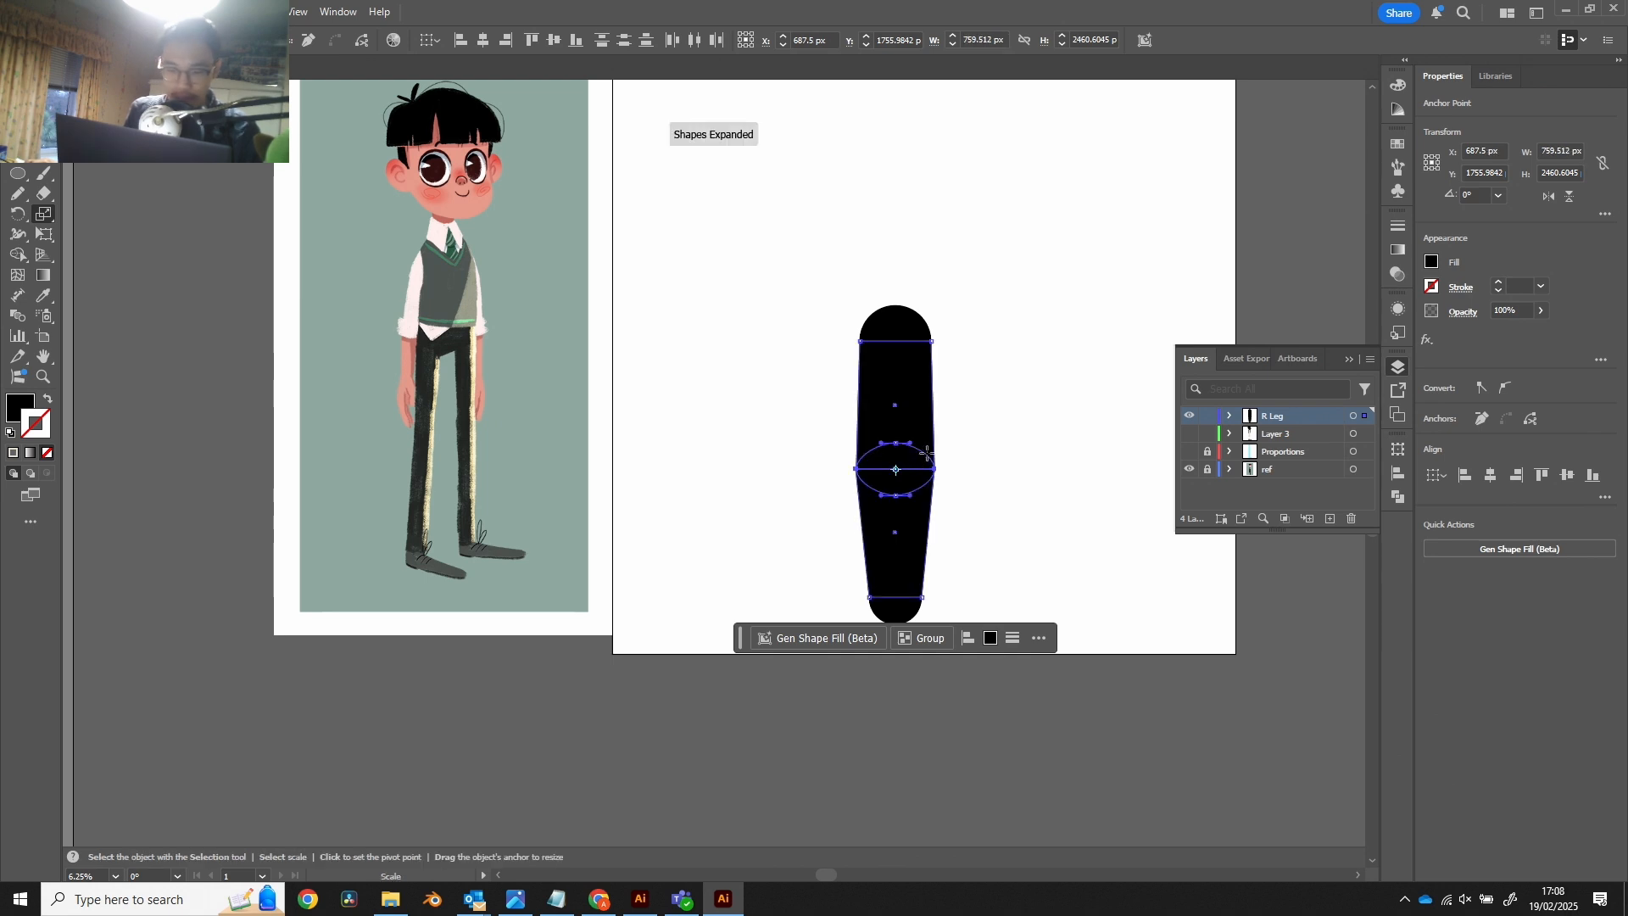
pyautogui.hotkey('ctrl', 'z')
pyautogui.moveTo(911, 462); pyautogui.dragTo(913, 467)
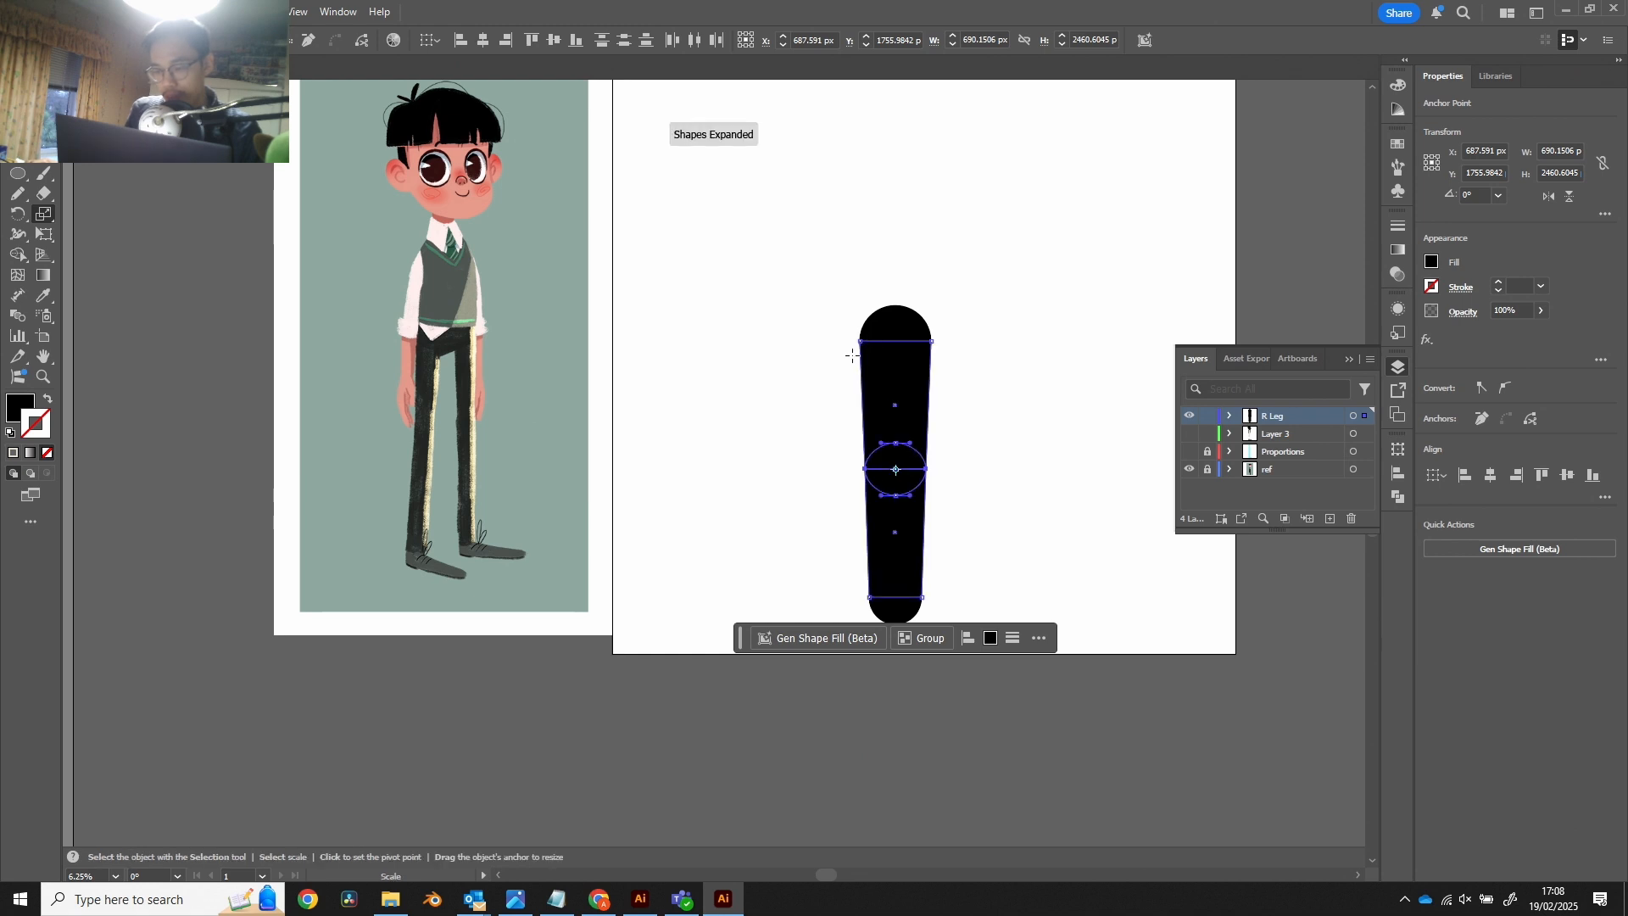
pyautogui.hotkey('ctrl', 'z')
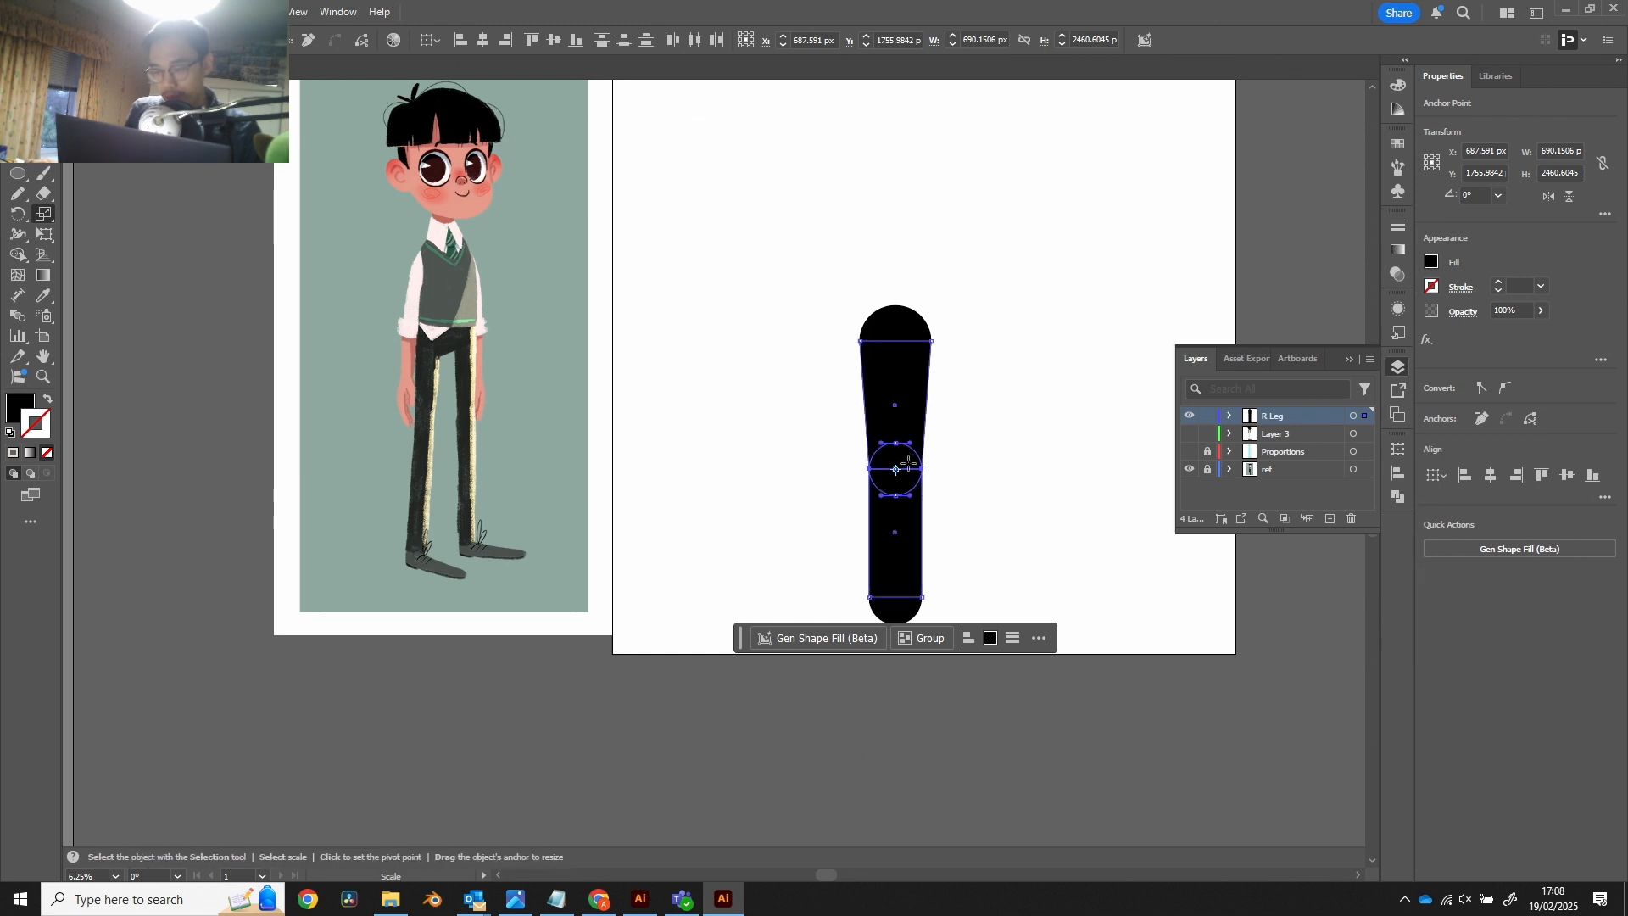
pyautogui.moveTo(909, 465); pyautogui.dragTo(967, 449)
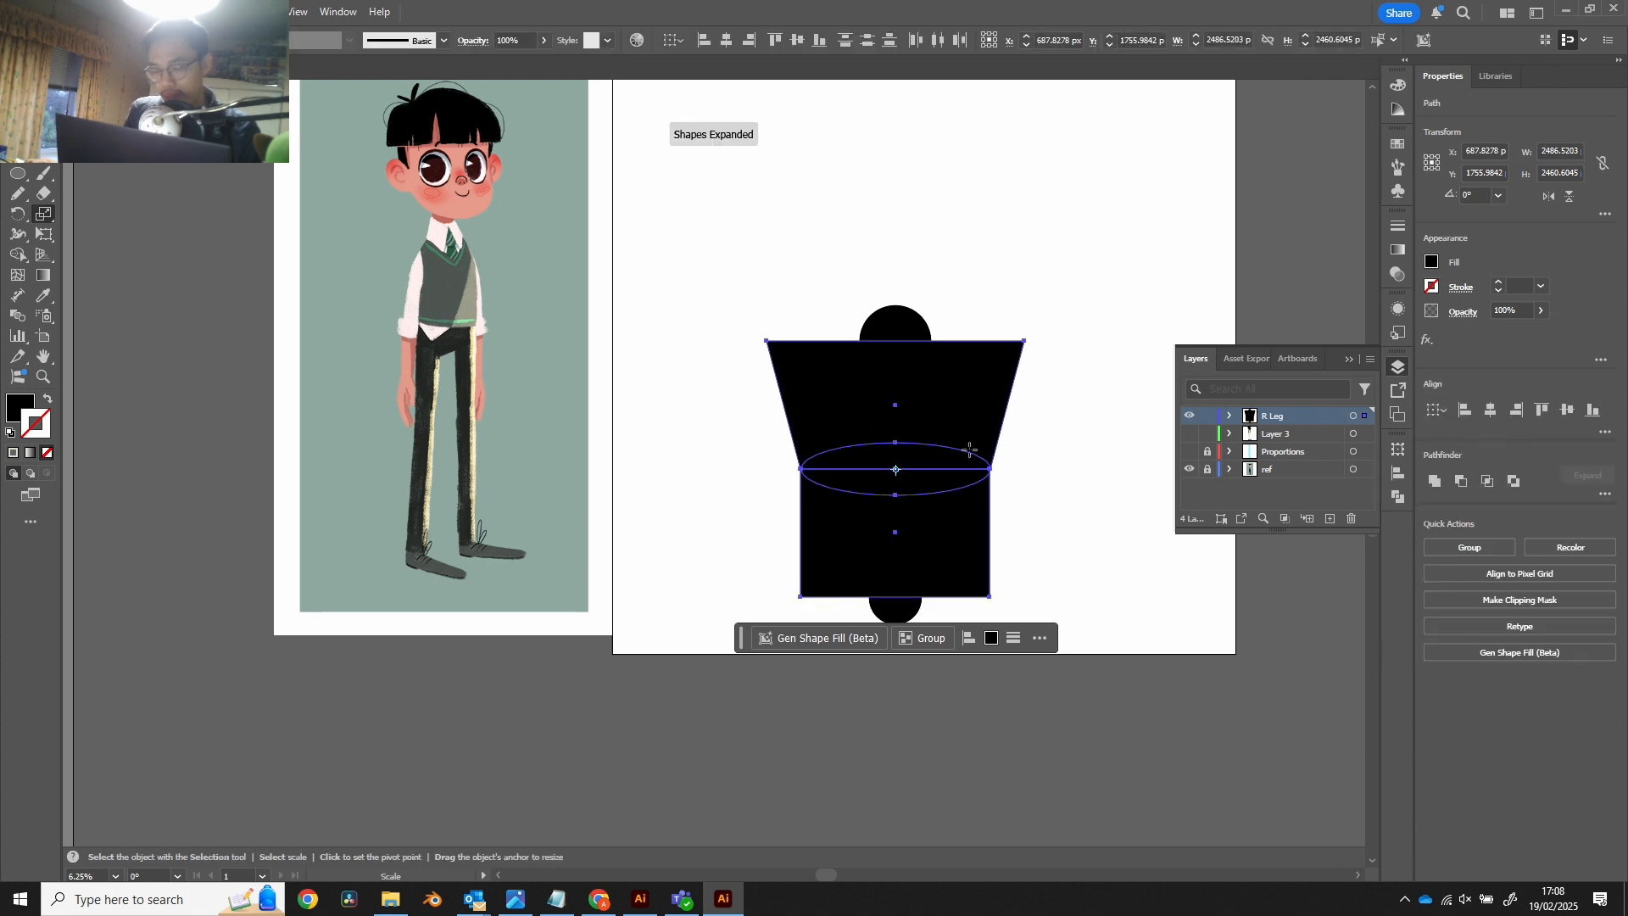
pyautogui.press('a')
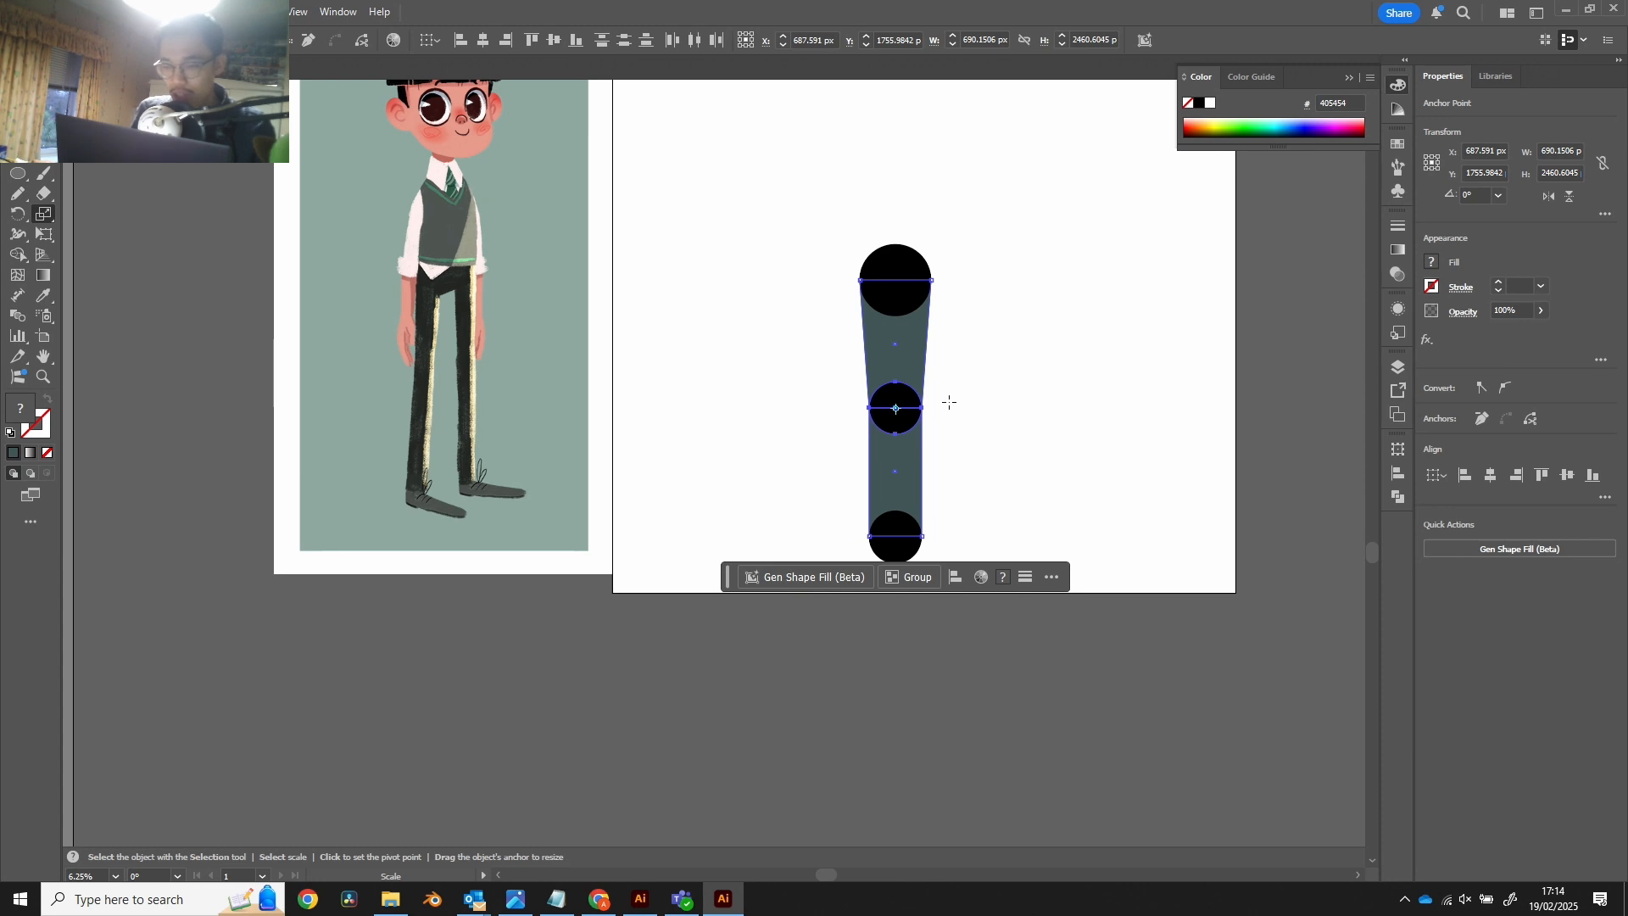
# Step: Scale the knee circle and the adjoining rectangle corners slightly outward about the knee center, keeping the joint circular
pyautogui.moveTo(942, 408); pyautogui.dragTo(949, 389)
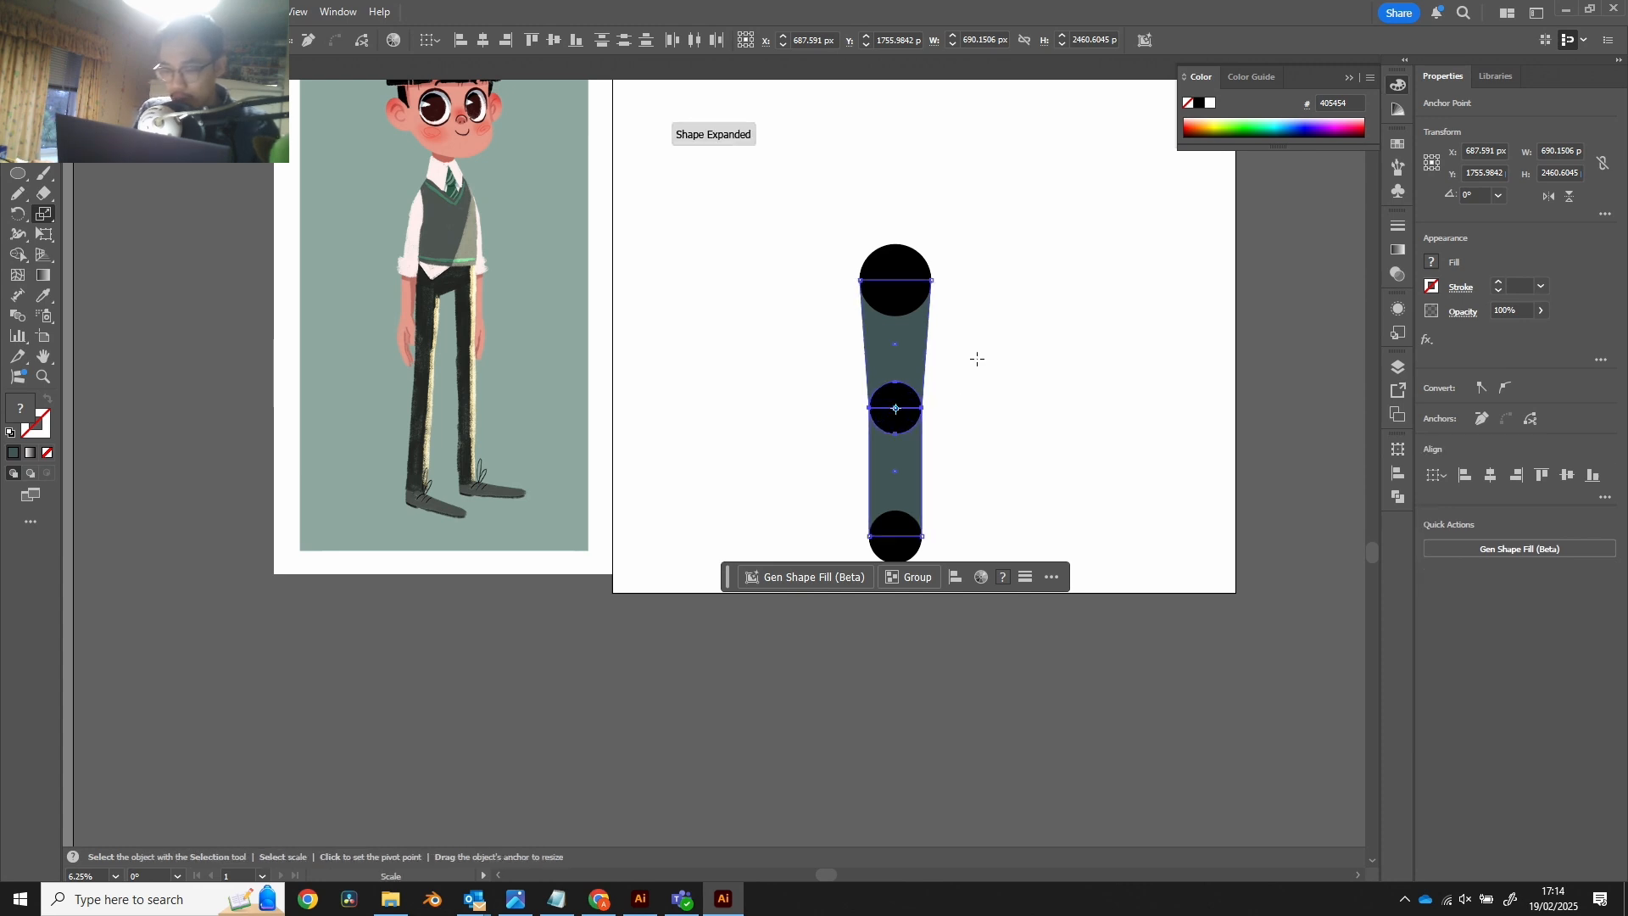
pyautogui.press('a')
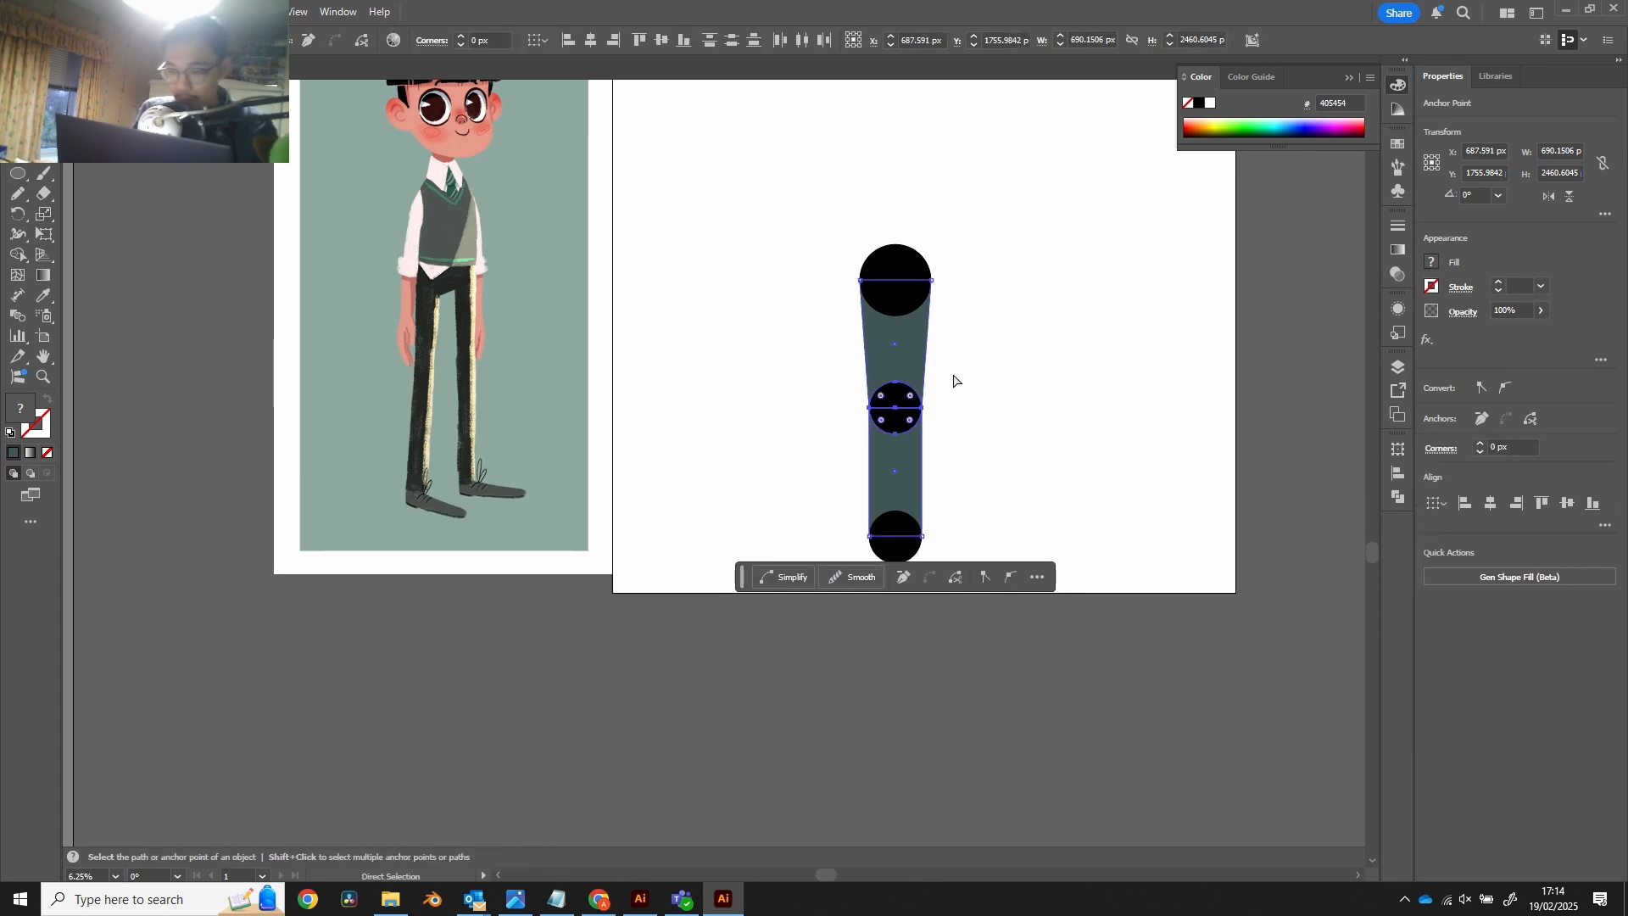
pyautogui.moveTo(953, 367); pyautogui.dragTo(818, 450)
pyautogui.press('s')
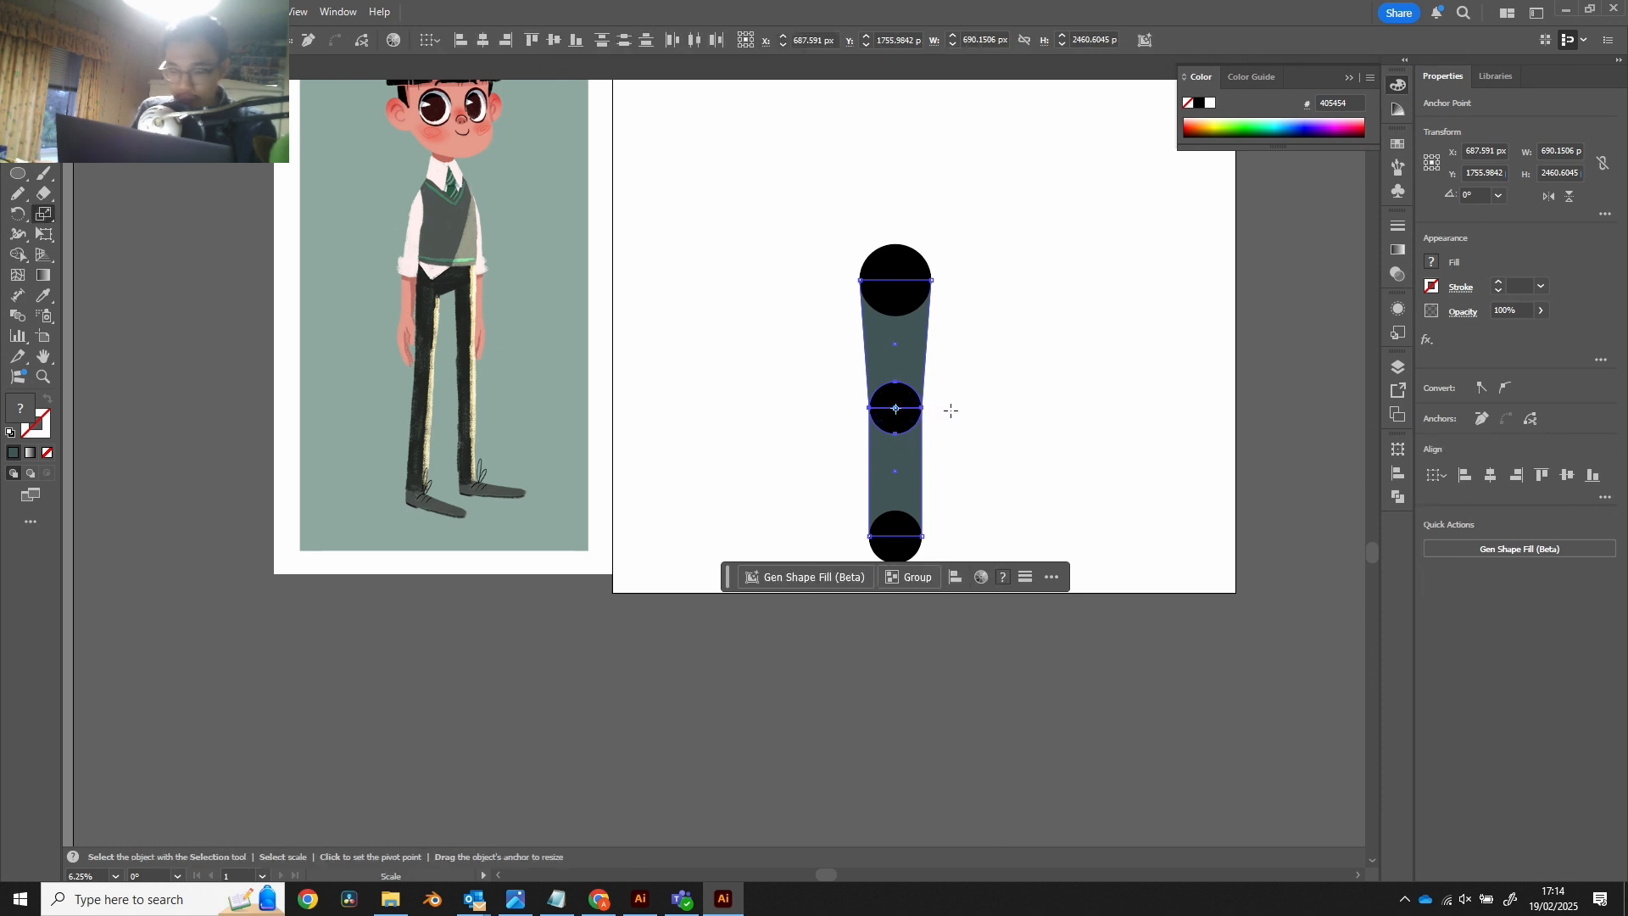
pyautogui.moveTo(950, 410)
pyautogui.mouseDown()
pyautogui.moveTo(974, 407)
pyautogui.moveTo(962, 426)
pyautogui.moveTo(958, 409)
pyautogui.moveTo(952, 421)
pyautogui.moveTo(1087, 407)
pyautogui.moveTo(1057, 360)
pyautogui.moveTo(1012, 392)
pyautogui.moveTo(999, 359)
pyautogui.moveTo(981, 422)
pyautogui.moveTo(959, 429)
pyautogui.moveTo(955, 407)
pyautogui.mouseUp()
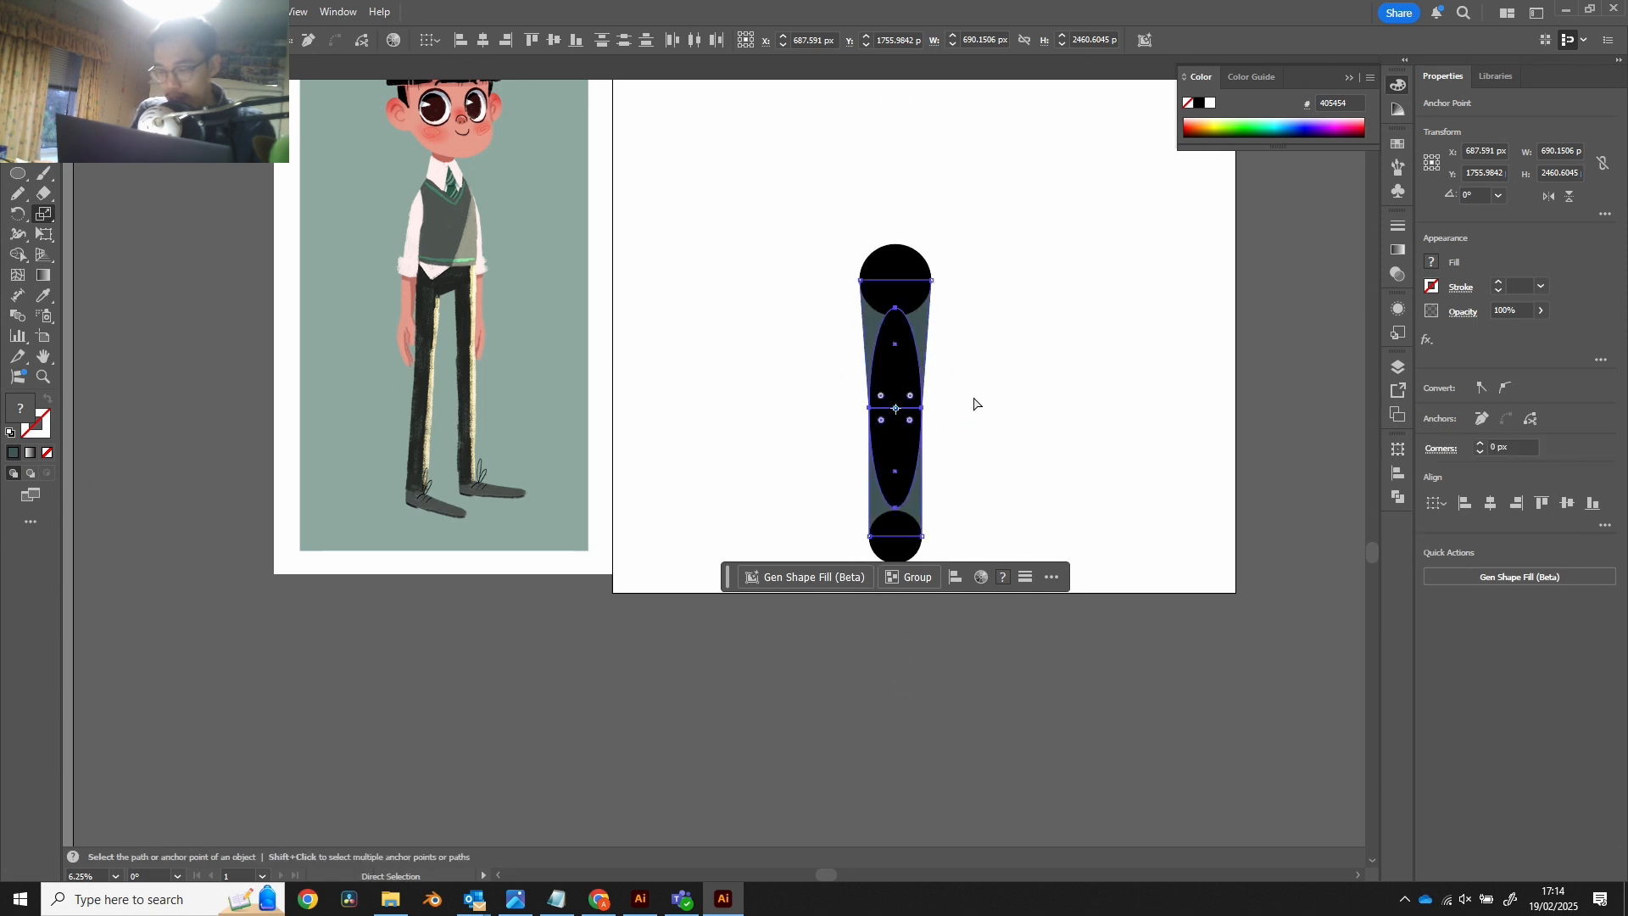
pyautogui.hotkey('ctrl', 'z')
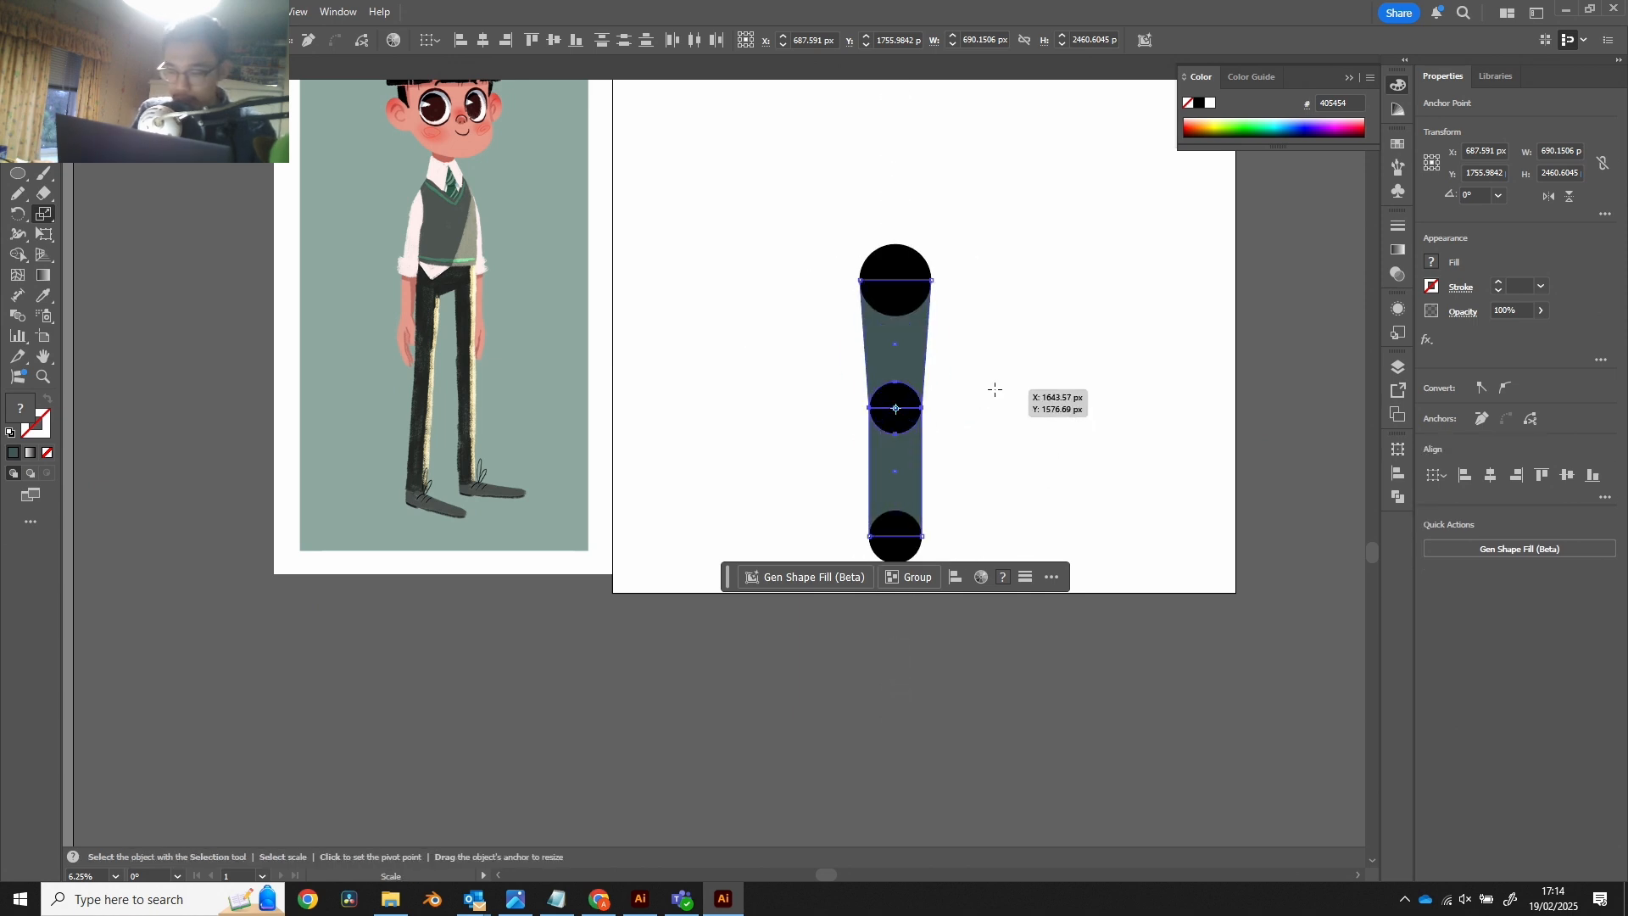
pyautogui.moveTo(996, 394); pyautogui.dragTo(999, 379)
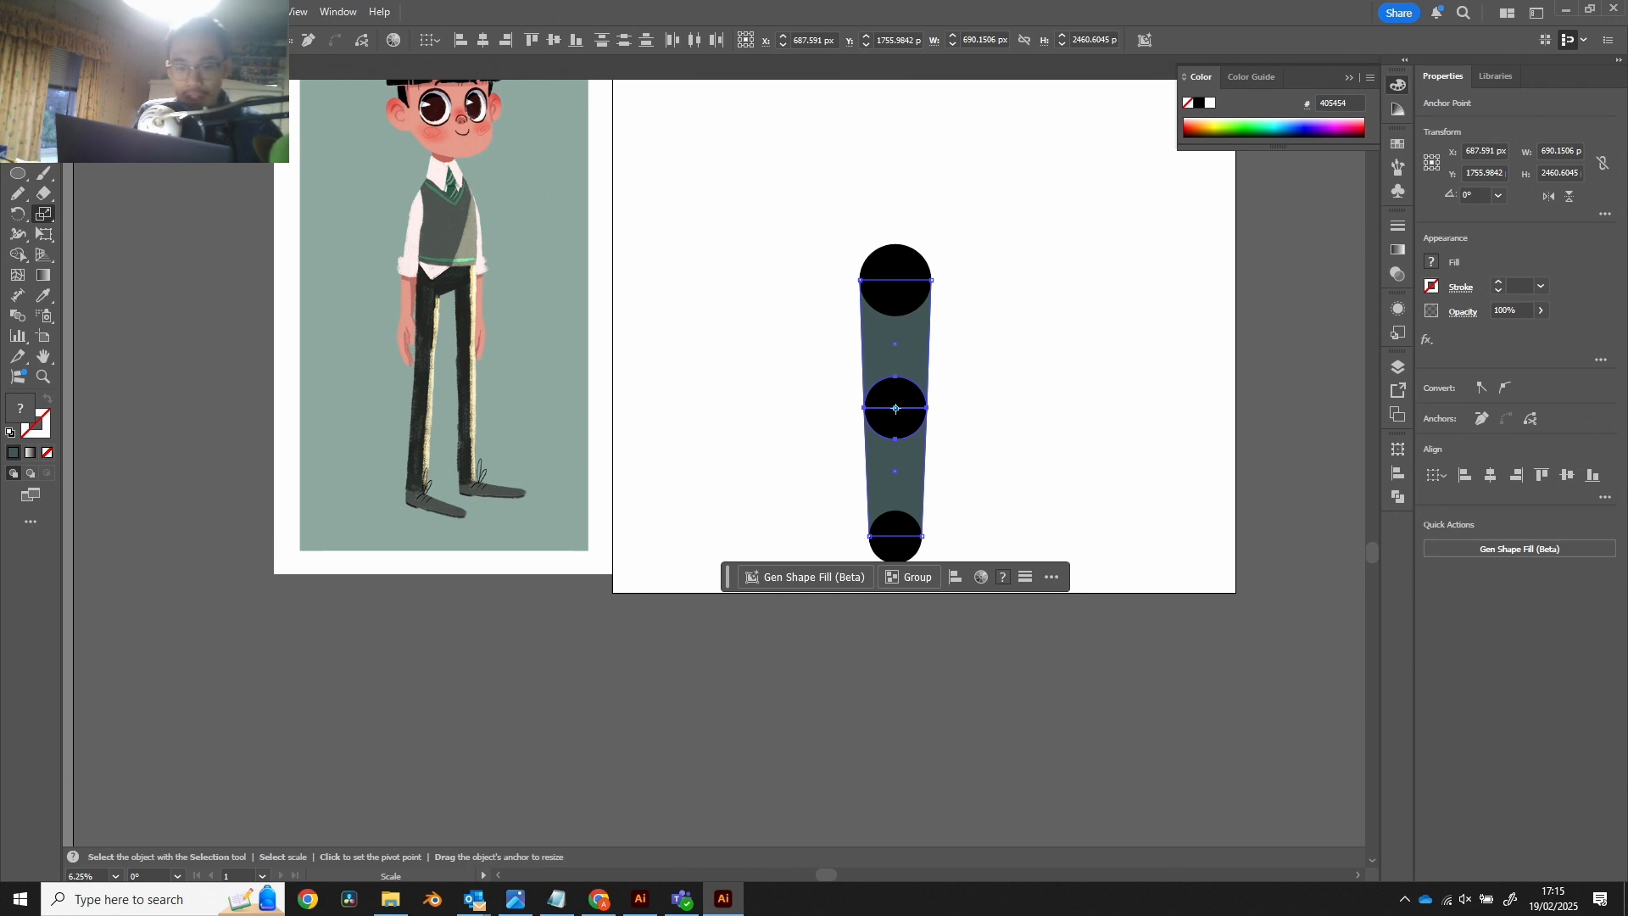
# Step: Test-pull the knee circle's top anchor point up and away from the leg, and undo the distortion
pyautogui.press('a')
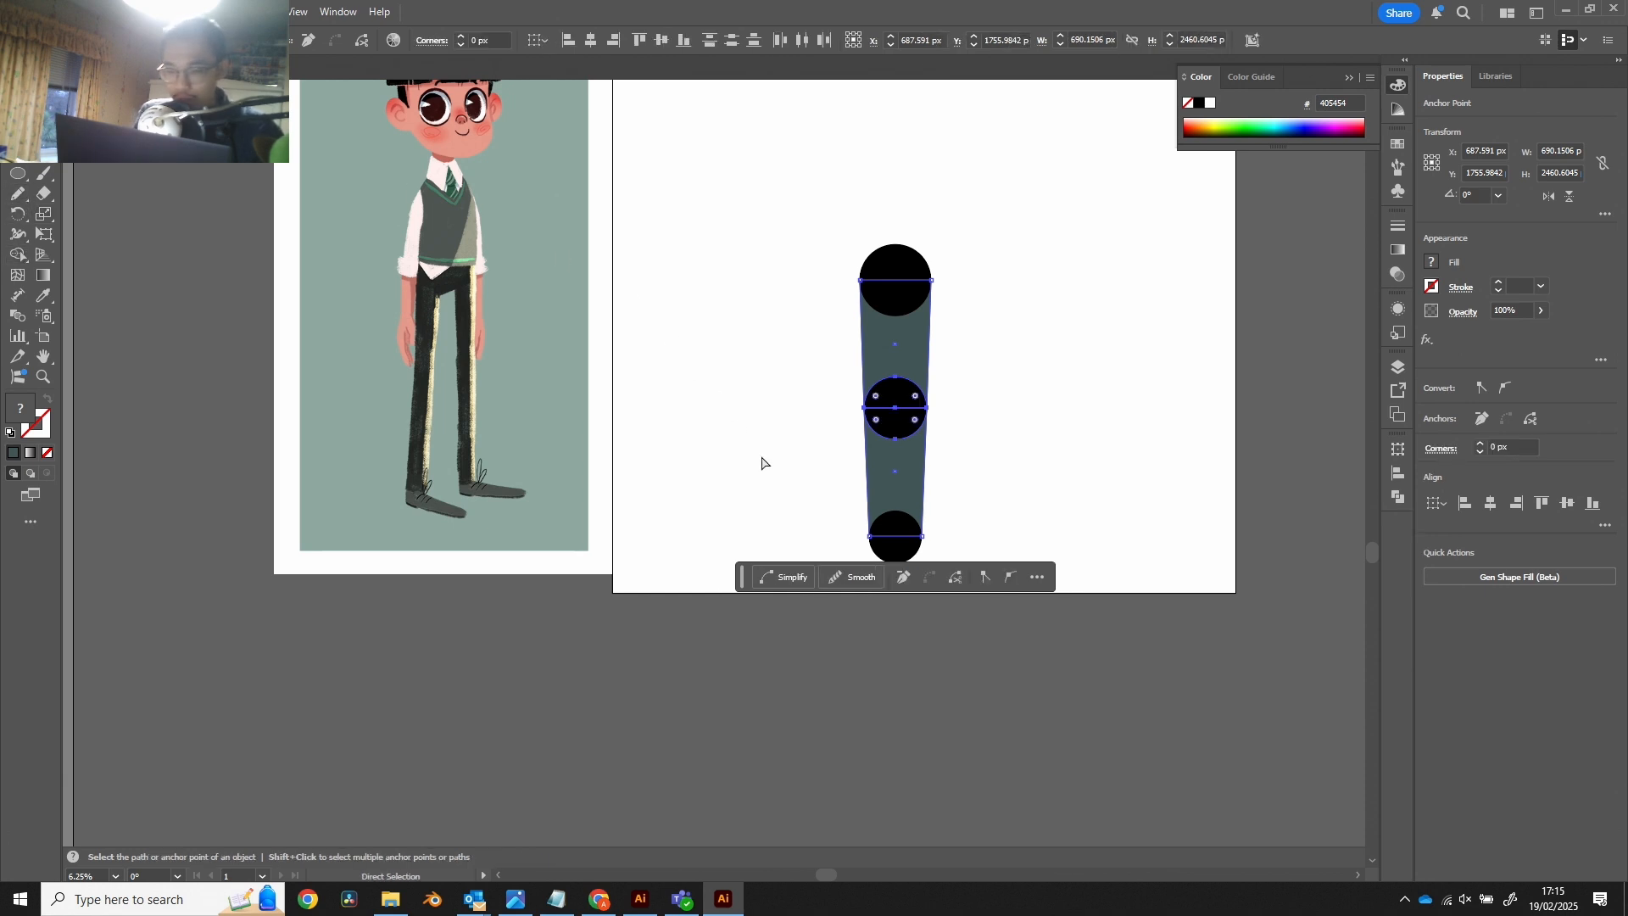
pyautogui.moveTo(897, 380); pyautogui.dragTo(1013, 360)
pyautogui.hotkey('ctrl', 'z')
pyautogui.click(974, 348)
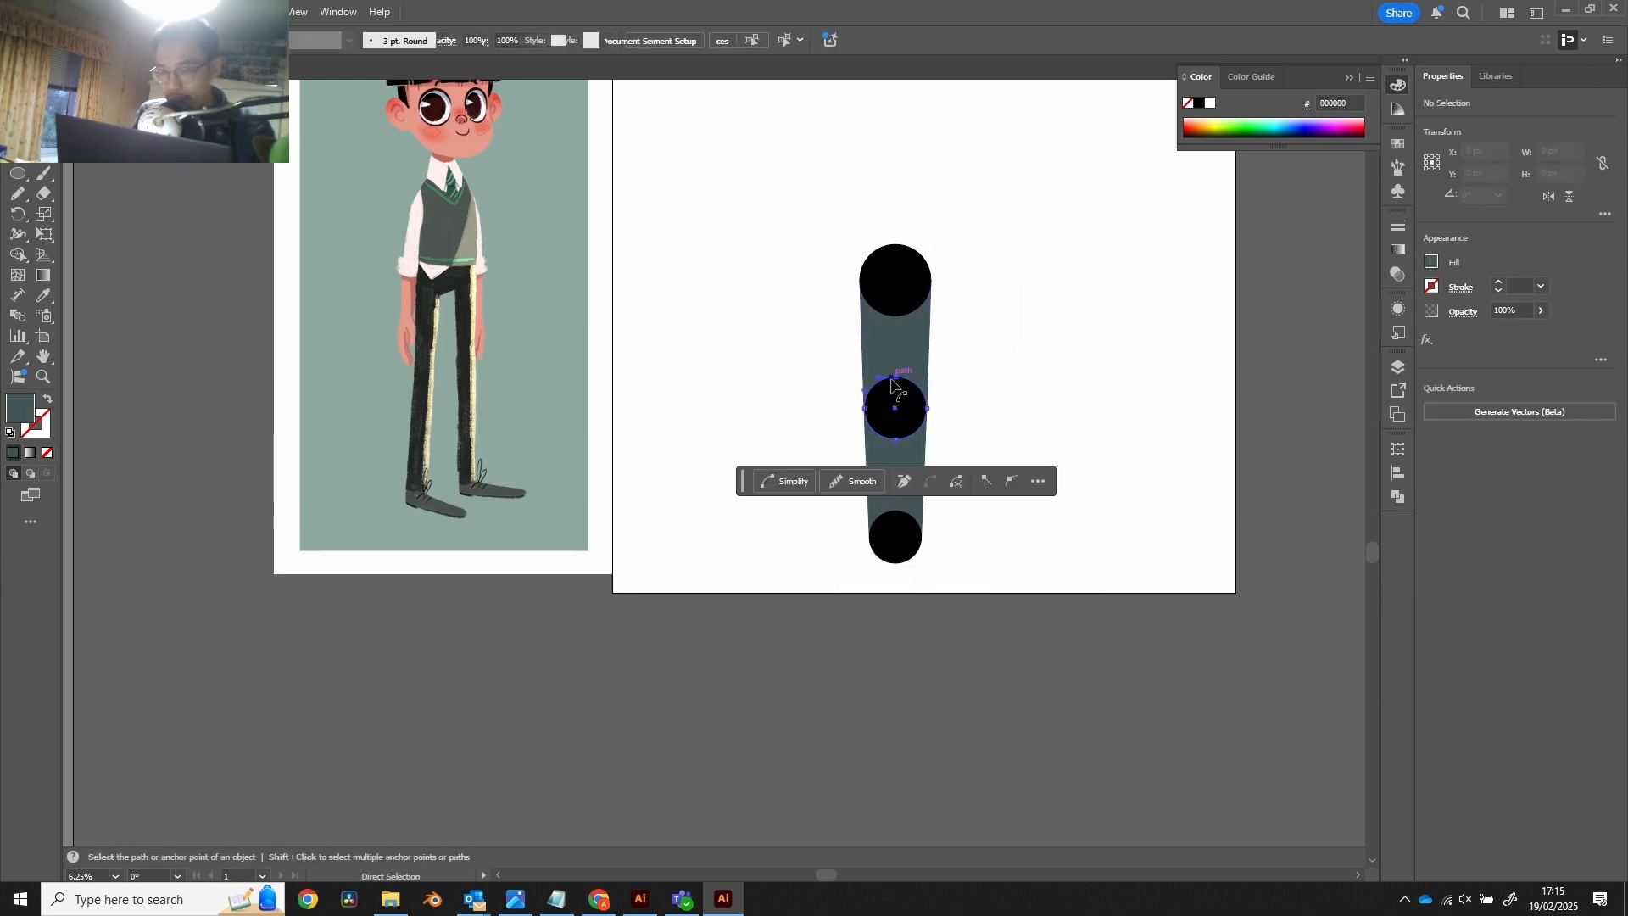
pyautogui.moveTo(896, 376); pyautogui.dragTo(955, 344)
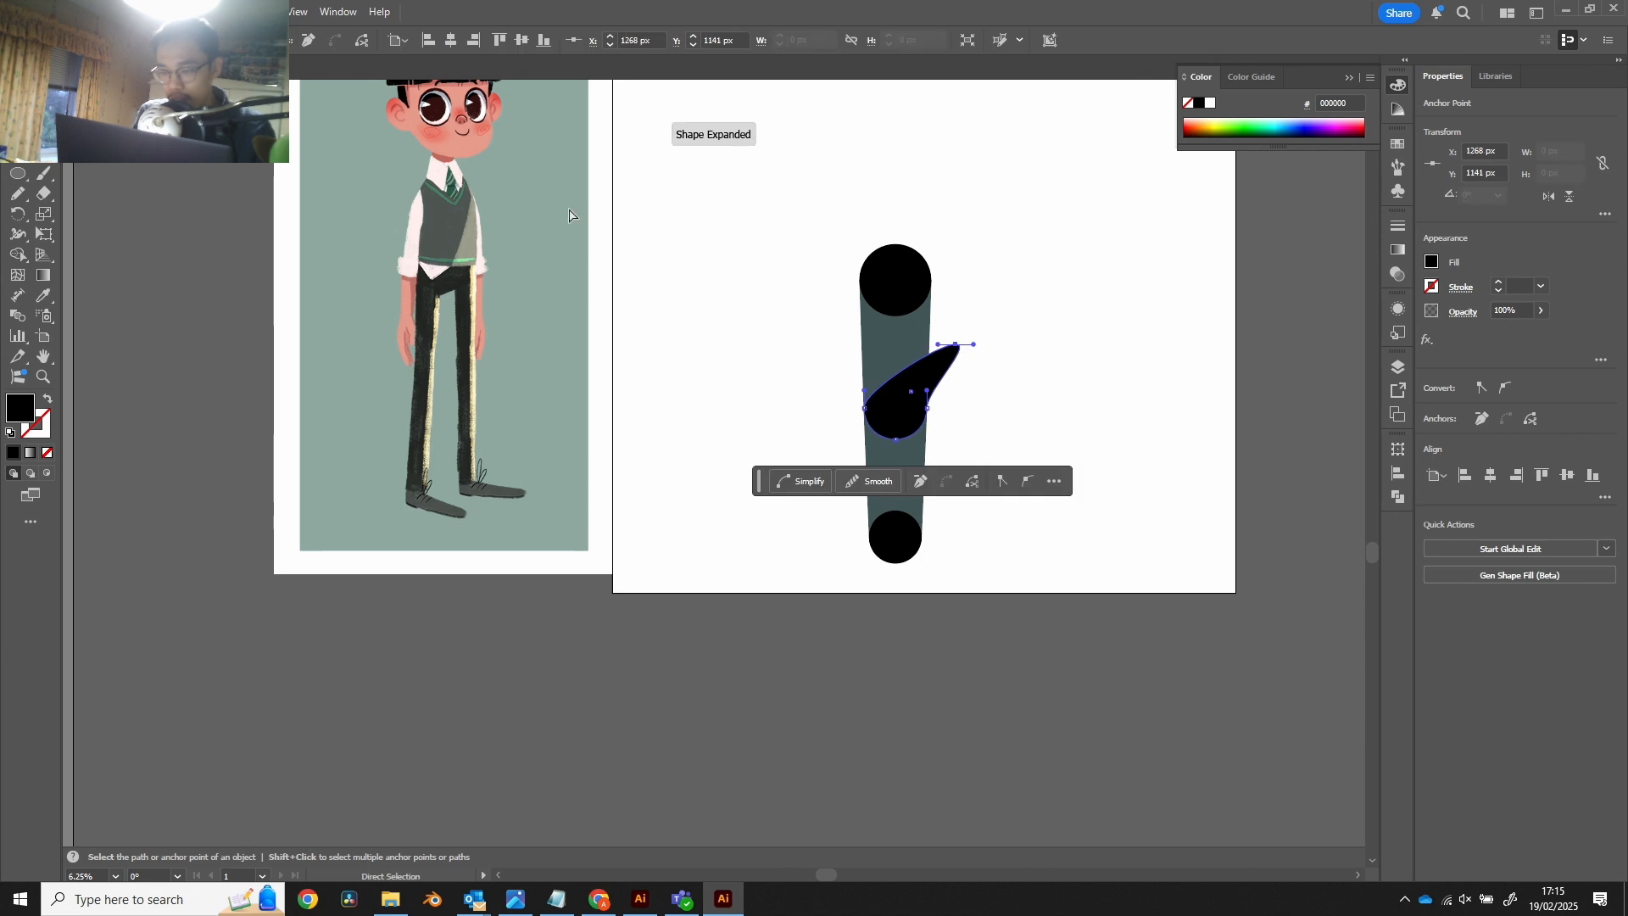
pyautogui.hotkey('ctrl', 'z')
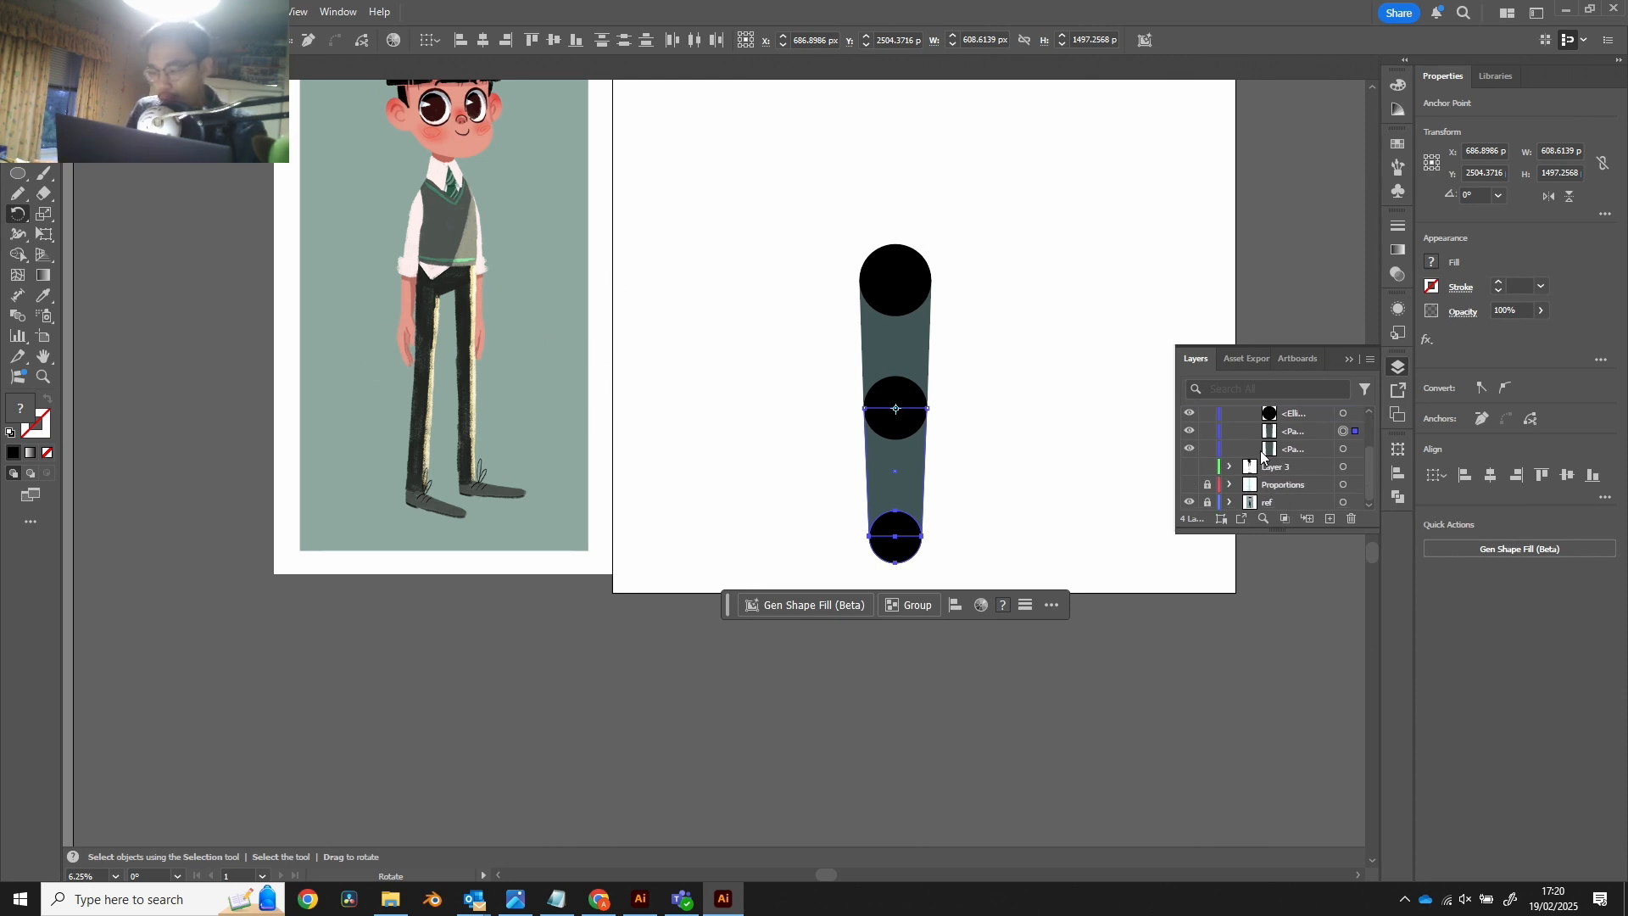
# Step: Check the ellipses and paths inside the R Leg layer, and collapse the layer
pyautogui.scroll(-1, 1269, 431)
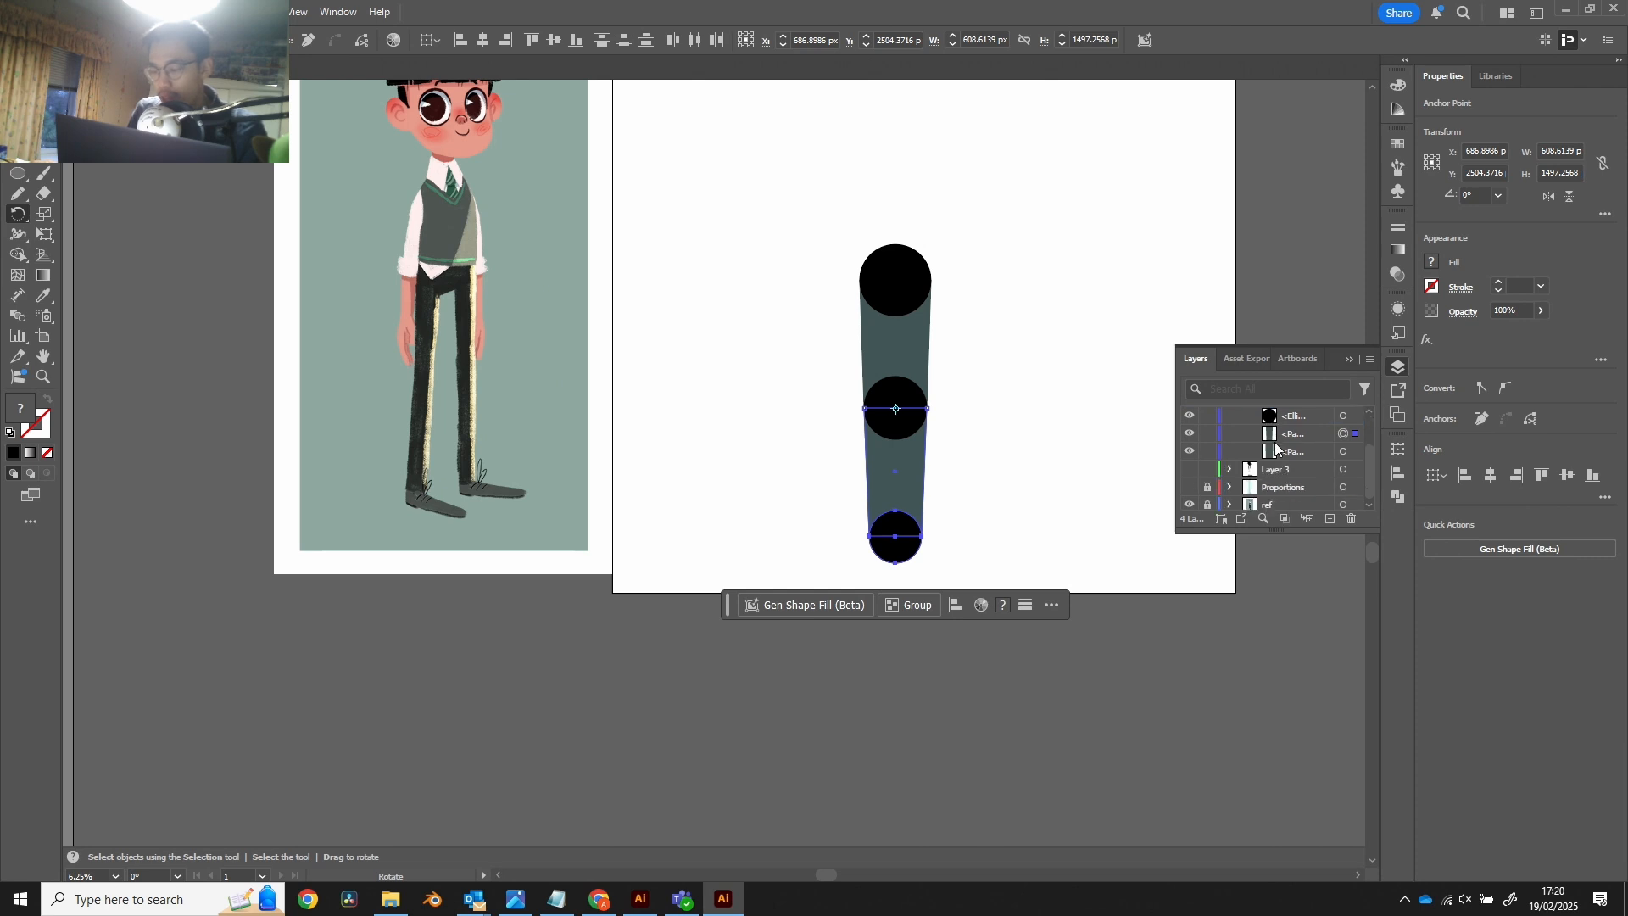
pyautogui.scroll(1, 1274, 447)
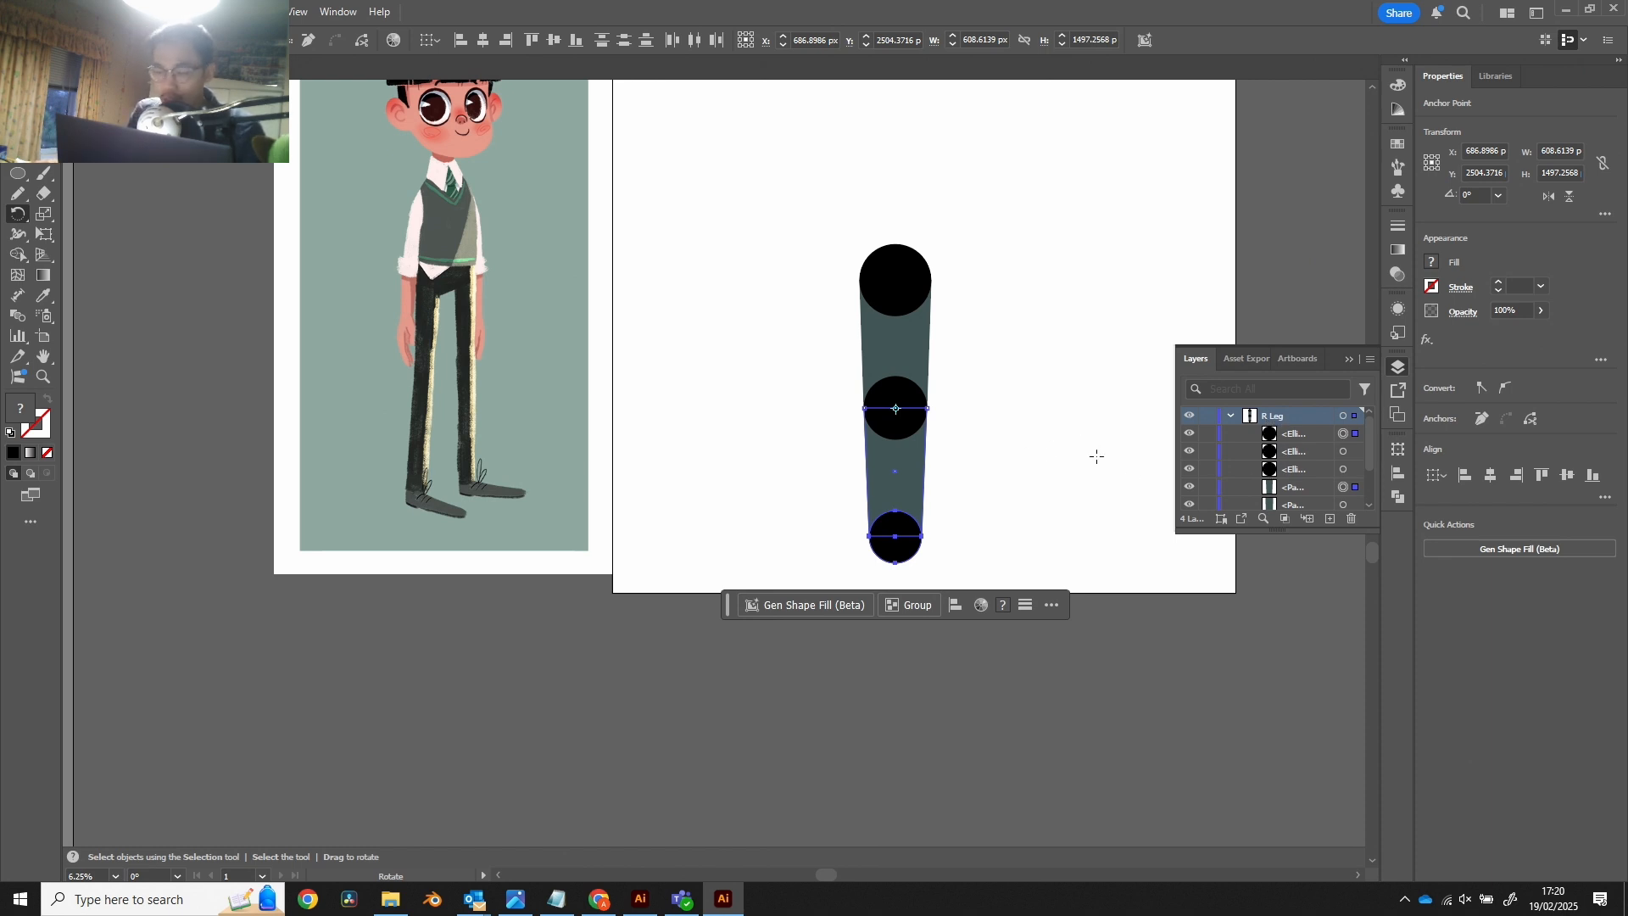
pyautogui.click(1231, 417)
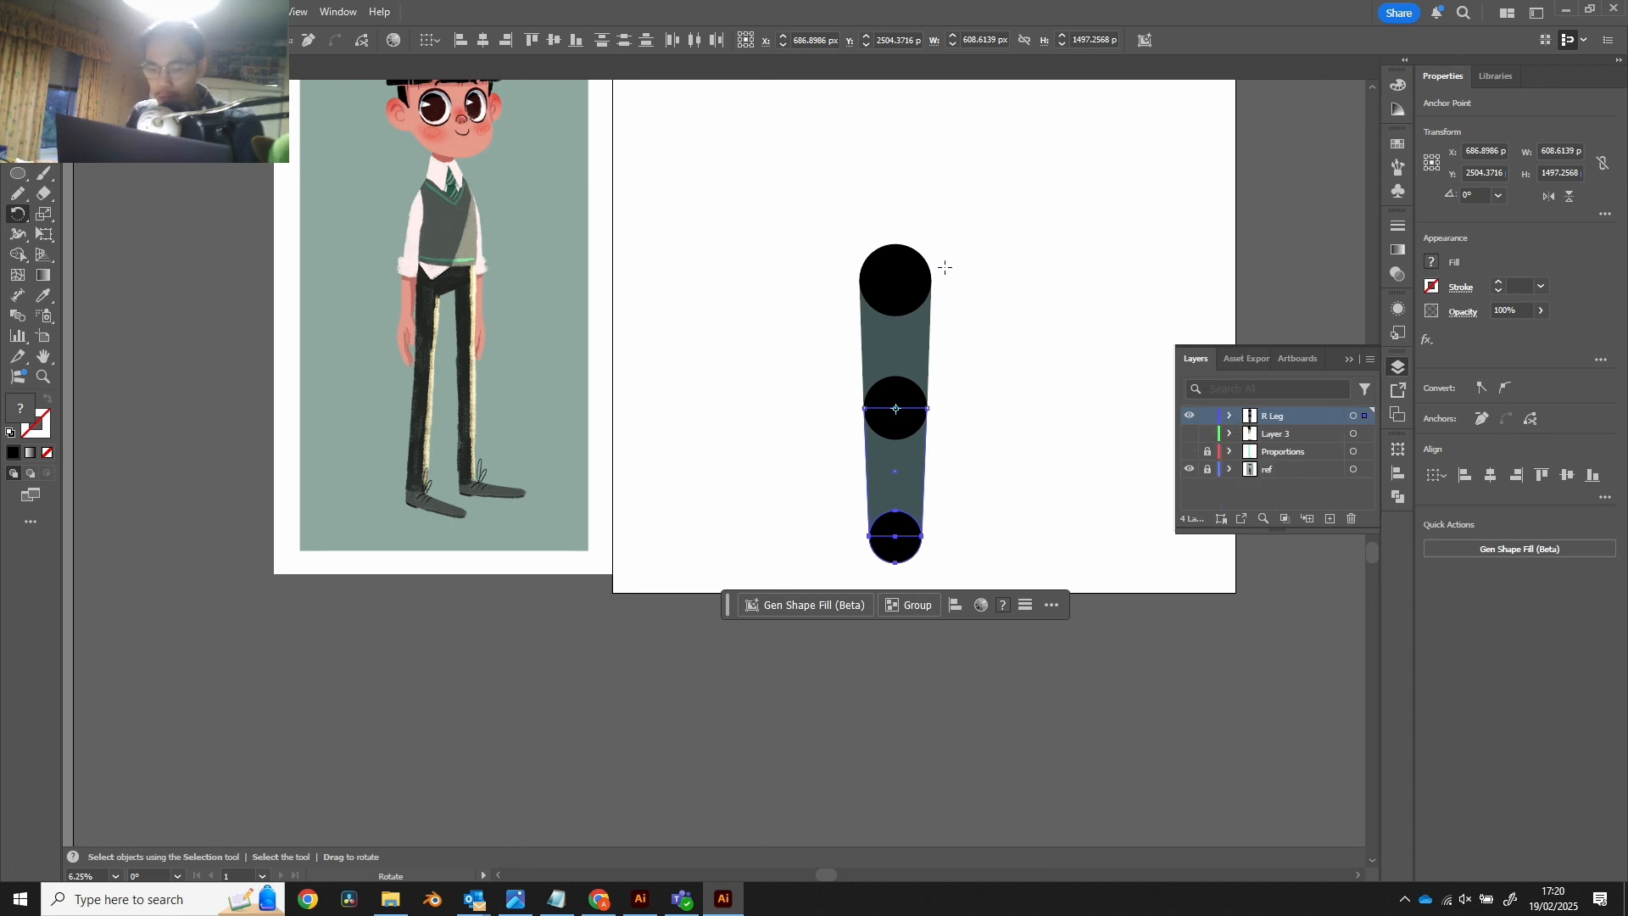
pyautogui.moveTo(945, 267); pyautogui.dragTo(933, 365)
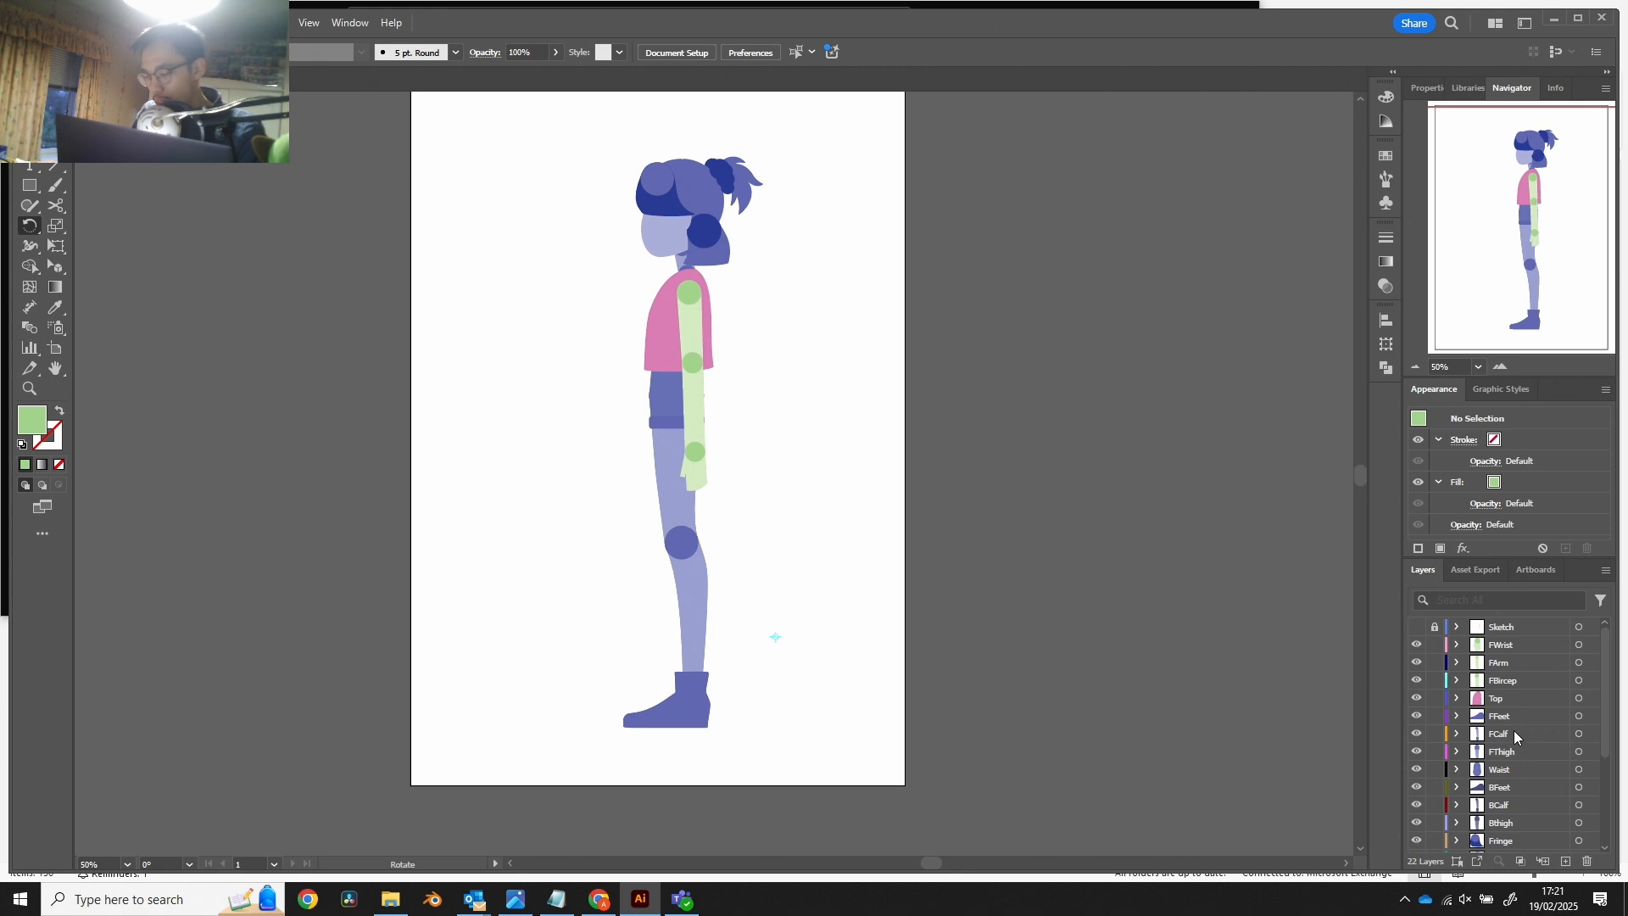
# Step: Look through the body-part layers of the finished side-view character, from arms and legs to head
pyautogui.scroll(-3, 1527, 722)
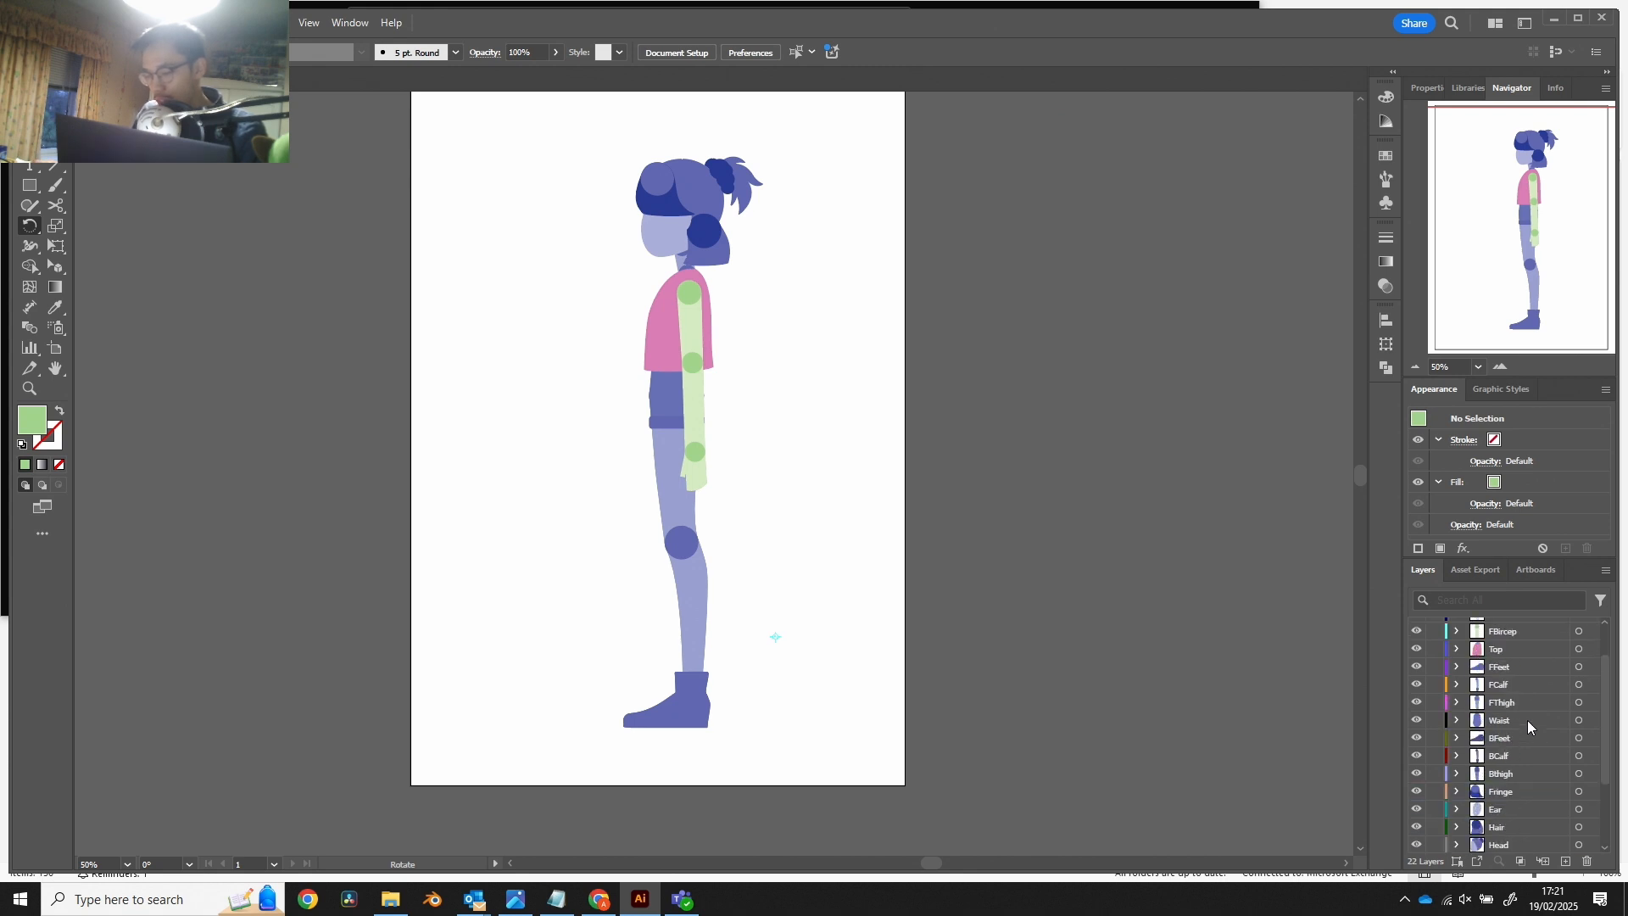
pyautogui.scroll(3, 1528, 727)
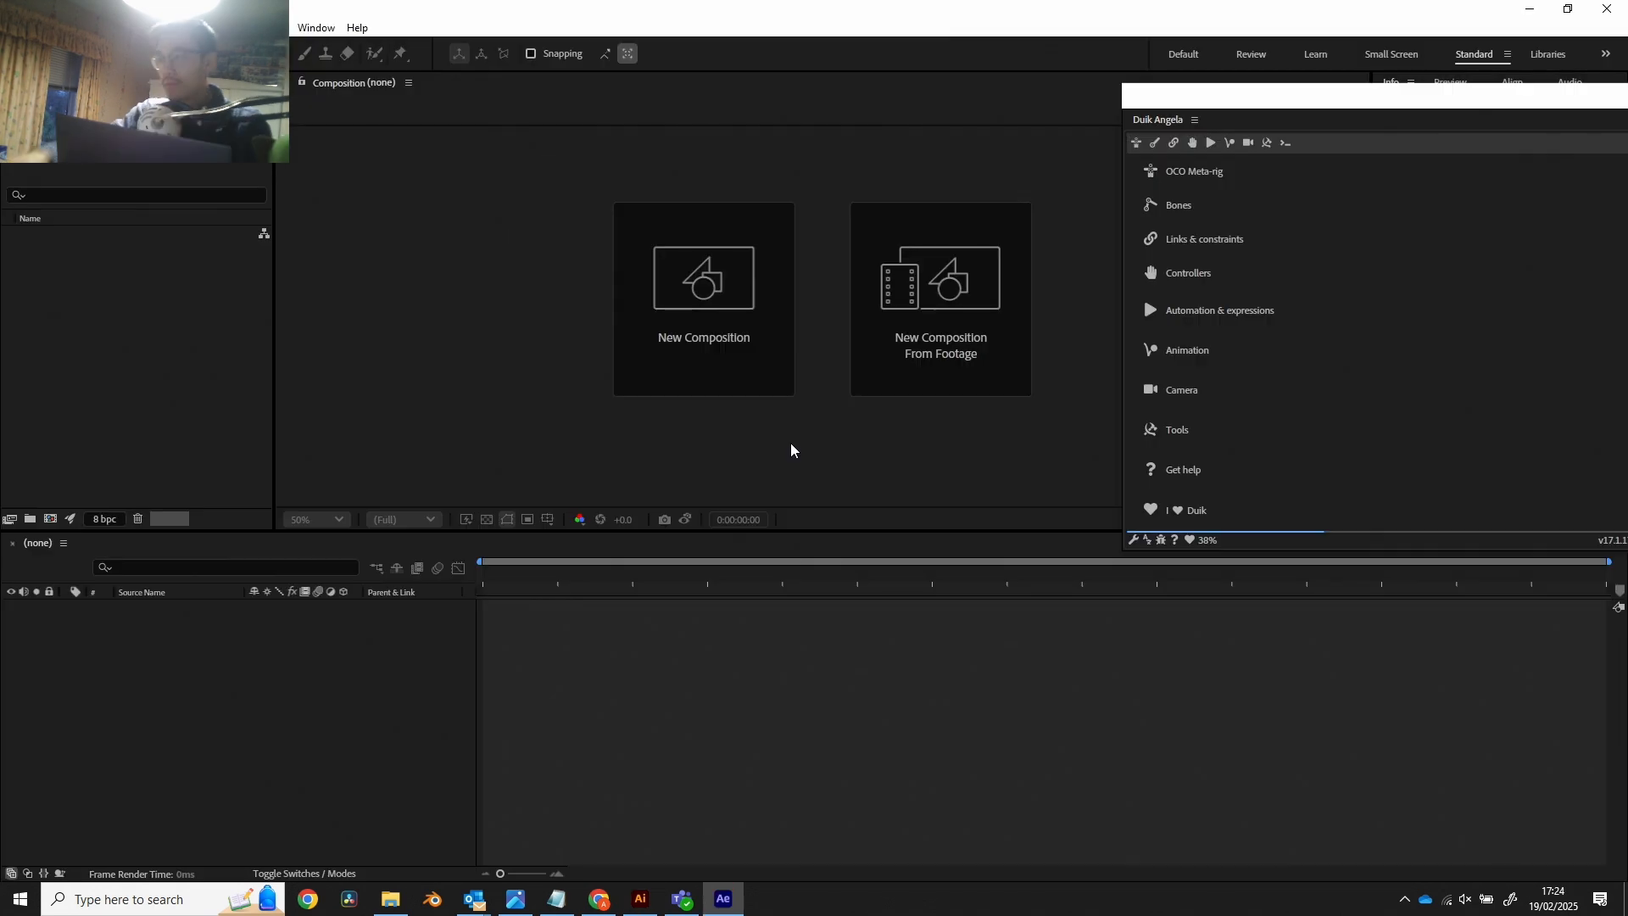
# Step: Import vector kiki.ai from the OneDrive folder into the After Effects project as a composition with Layer Size footage dimensions
pyautogui.click(392, 897)
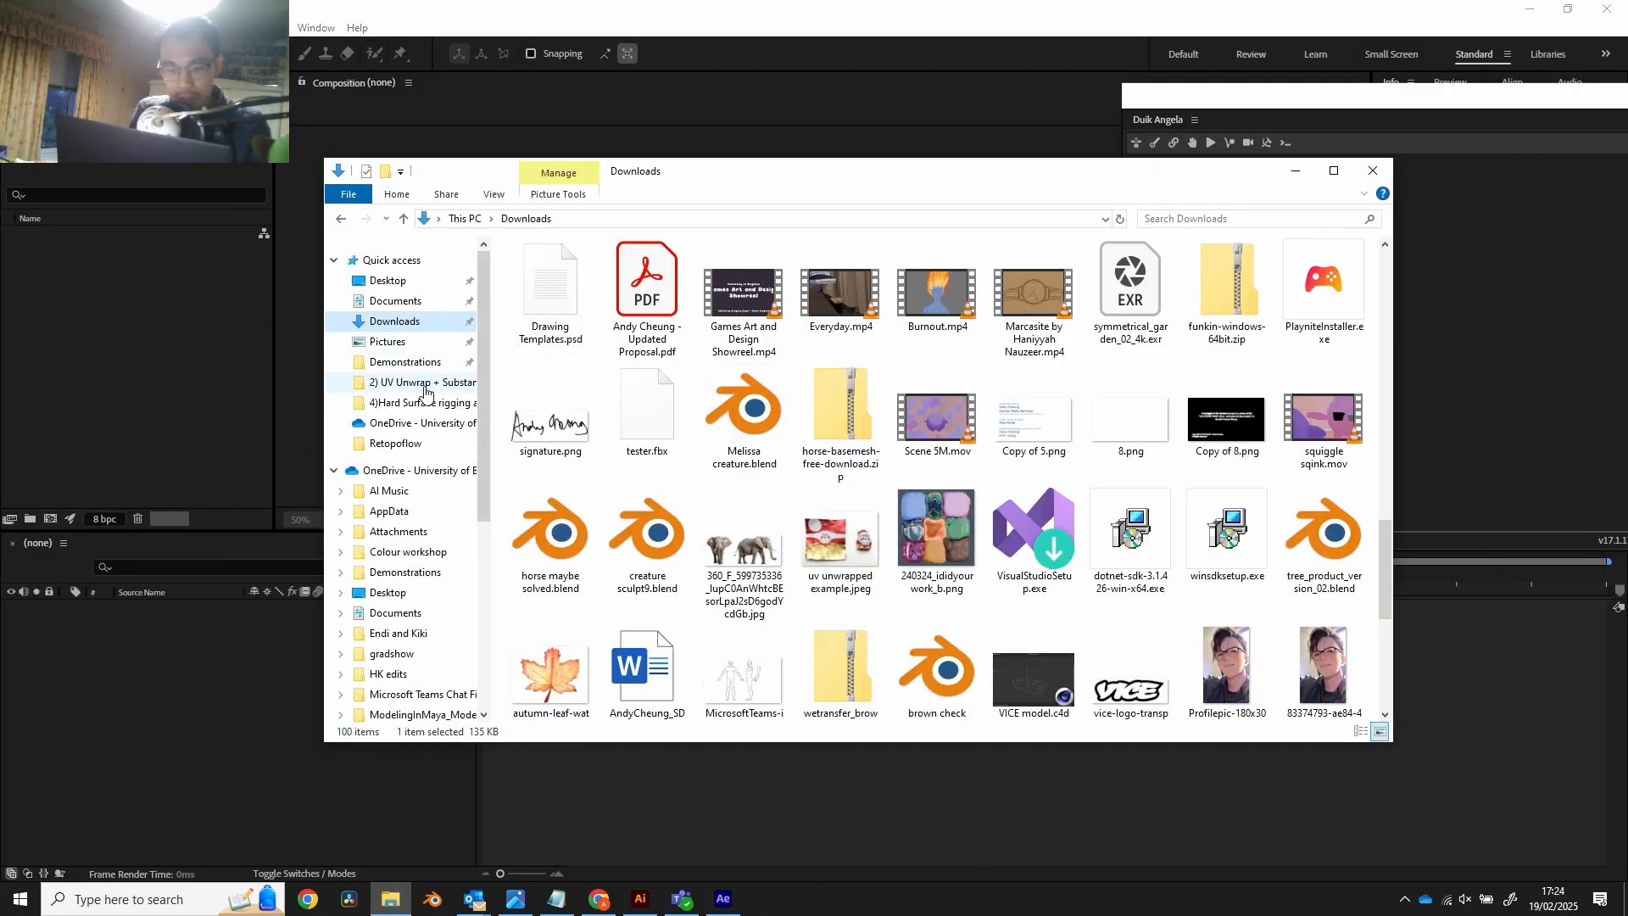
pyautogui.scroll(-1, 427, 430)
pyautogui.click(427, 430)
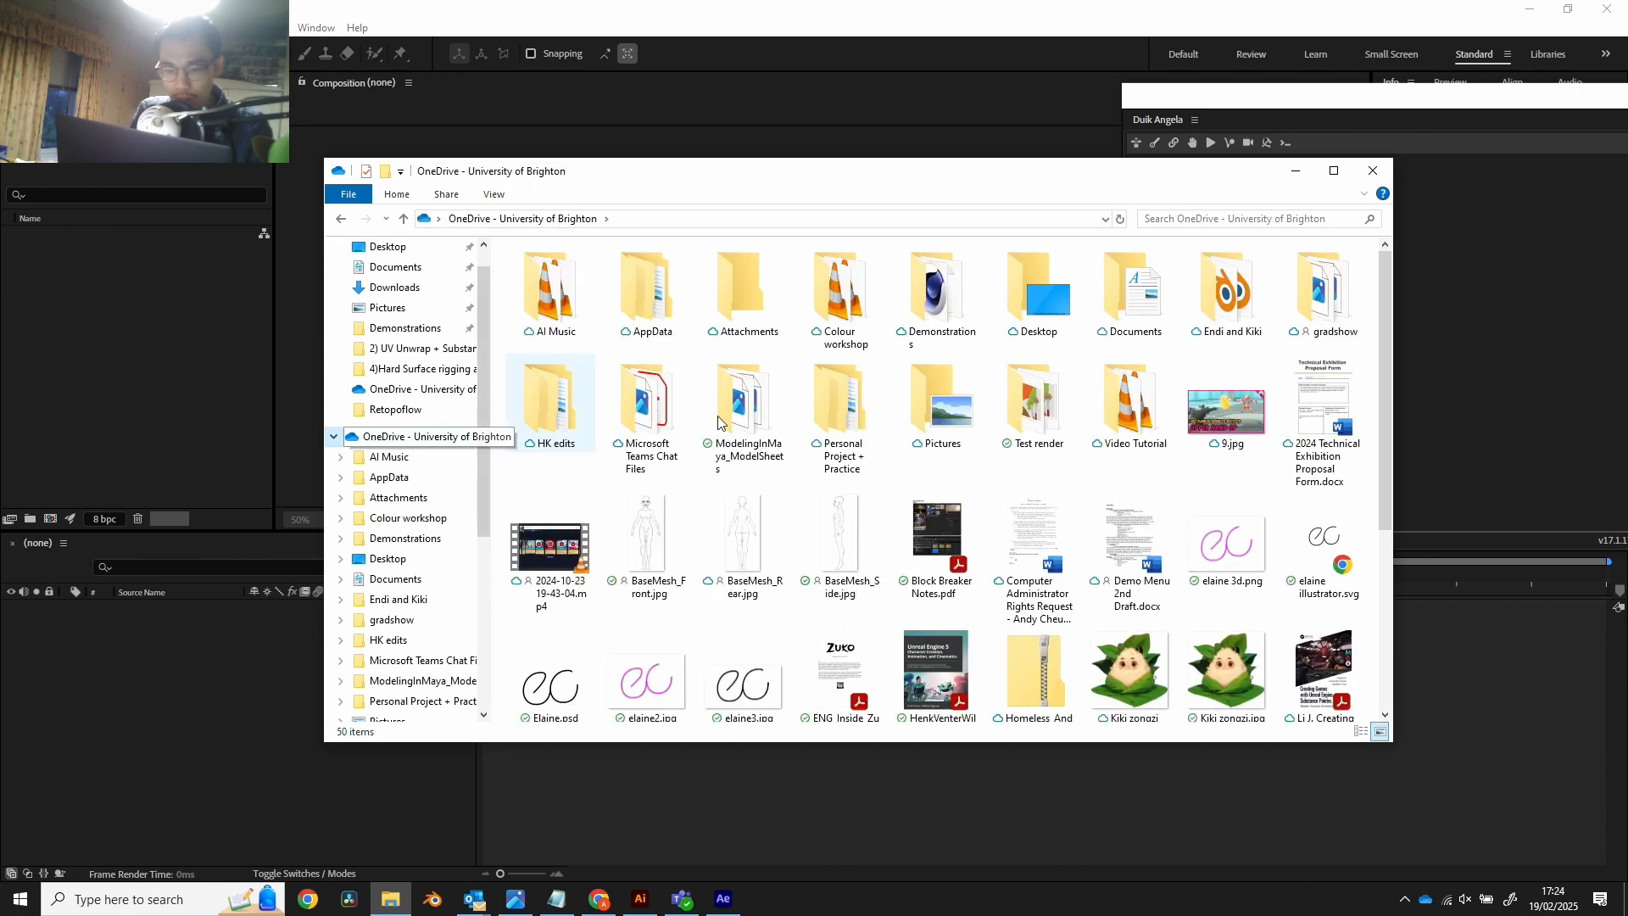
pyautogui.scroll(-5, 937, 456)
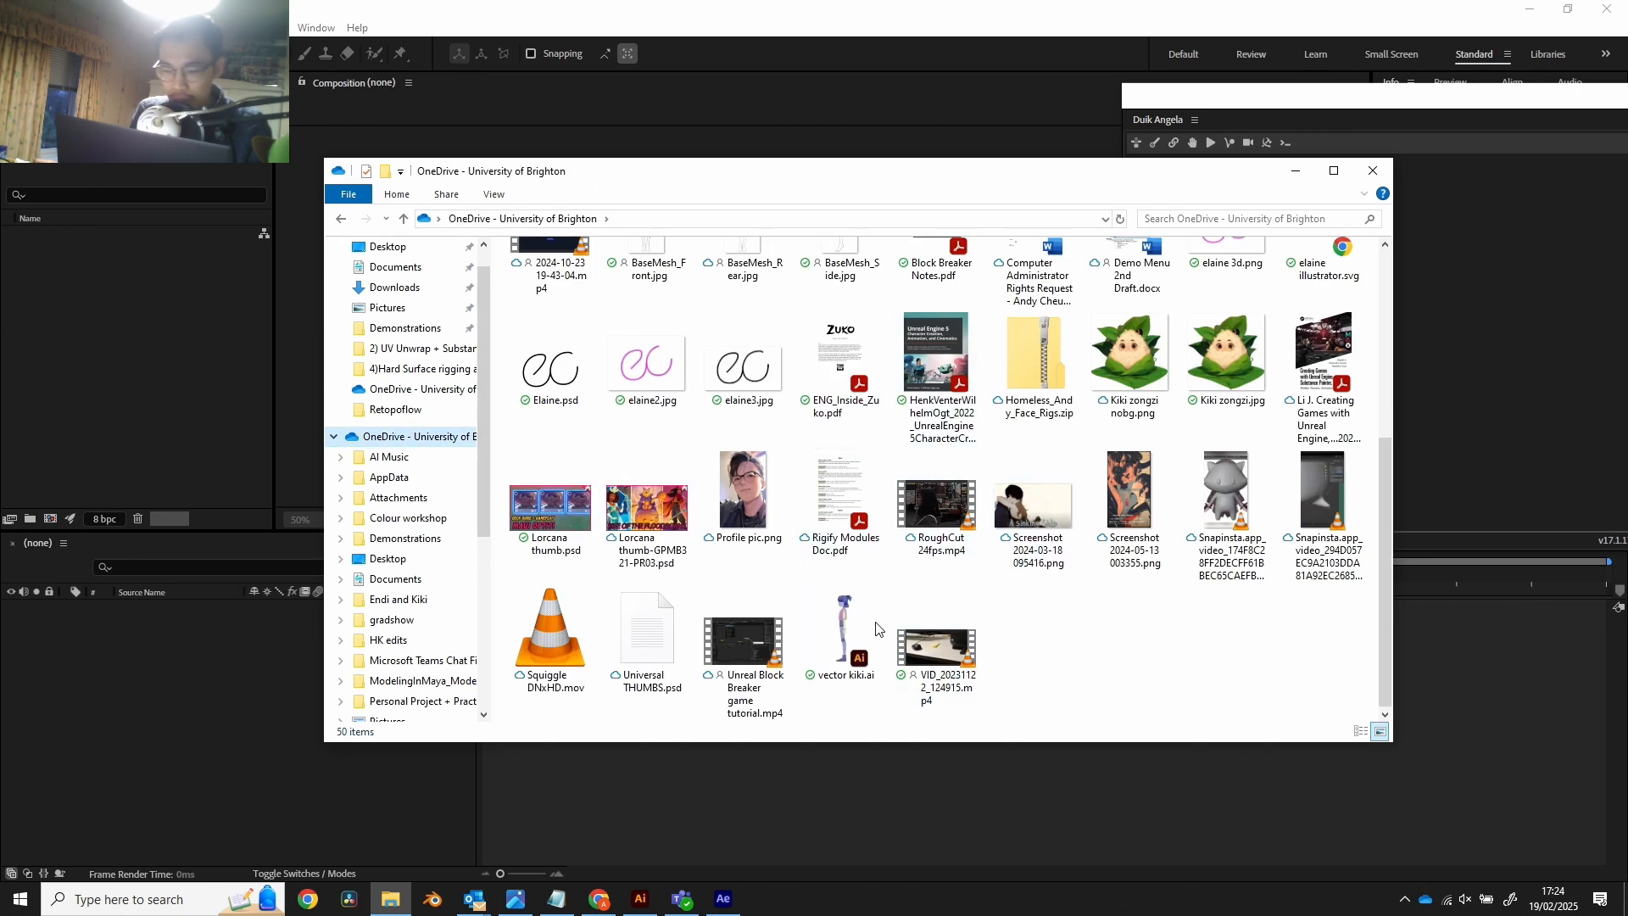
pyautogui.moveTo(844, 632); pyautogui.dragTo(161, 434)
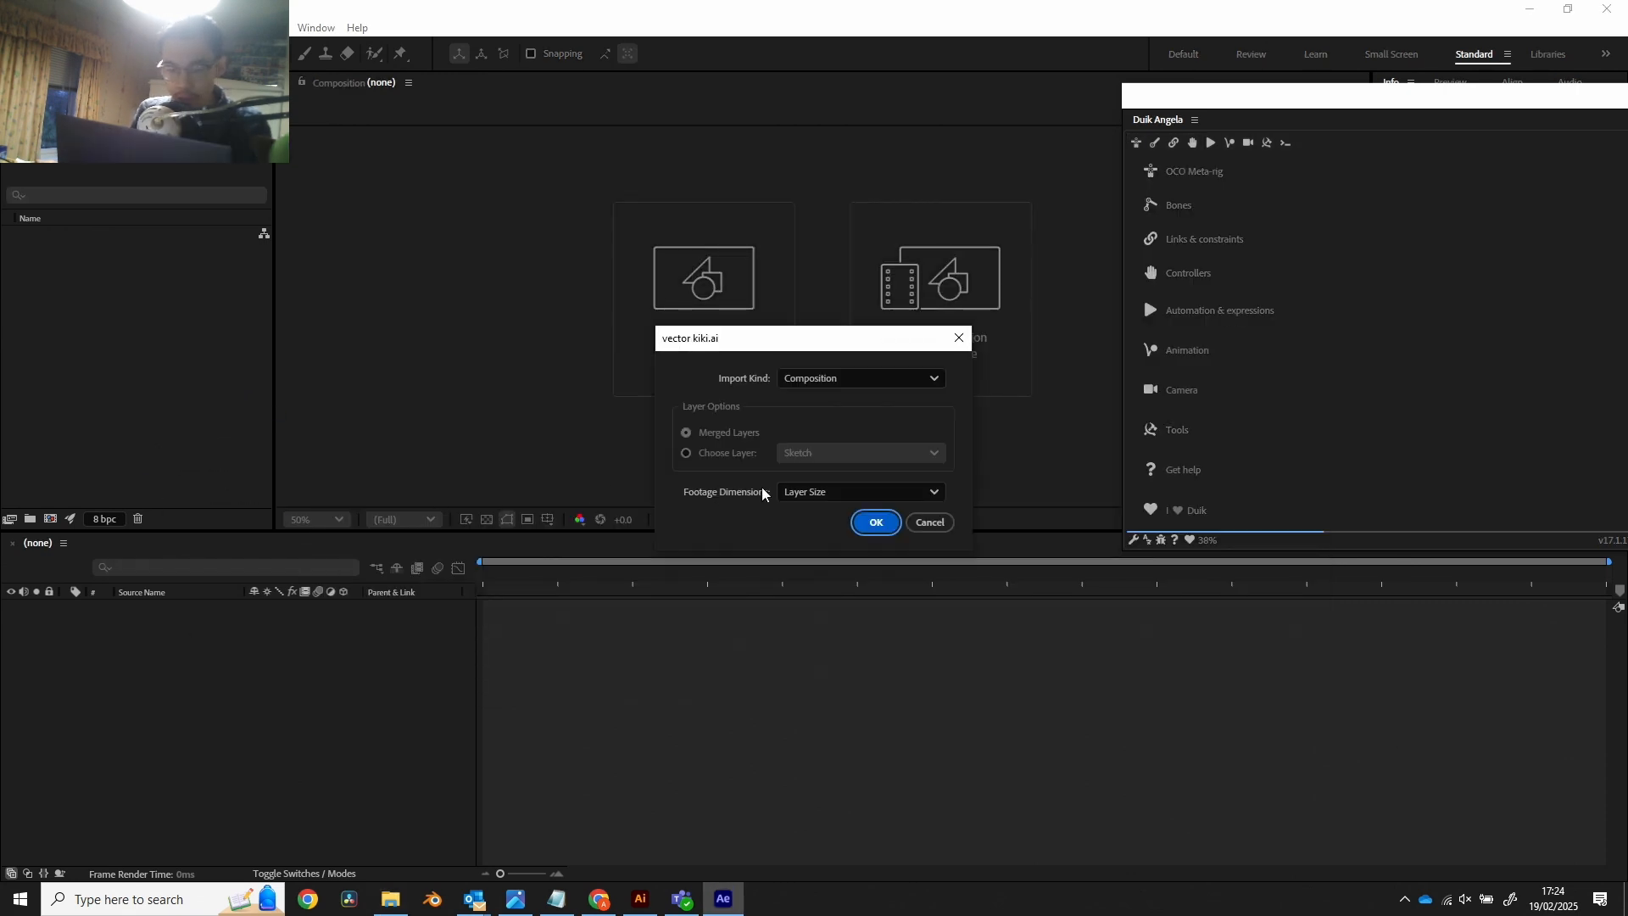
pyautogui.click(819, 379)
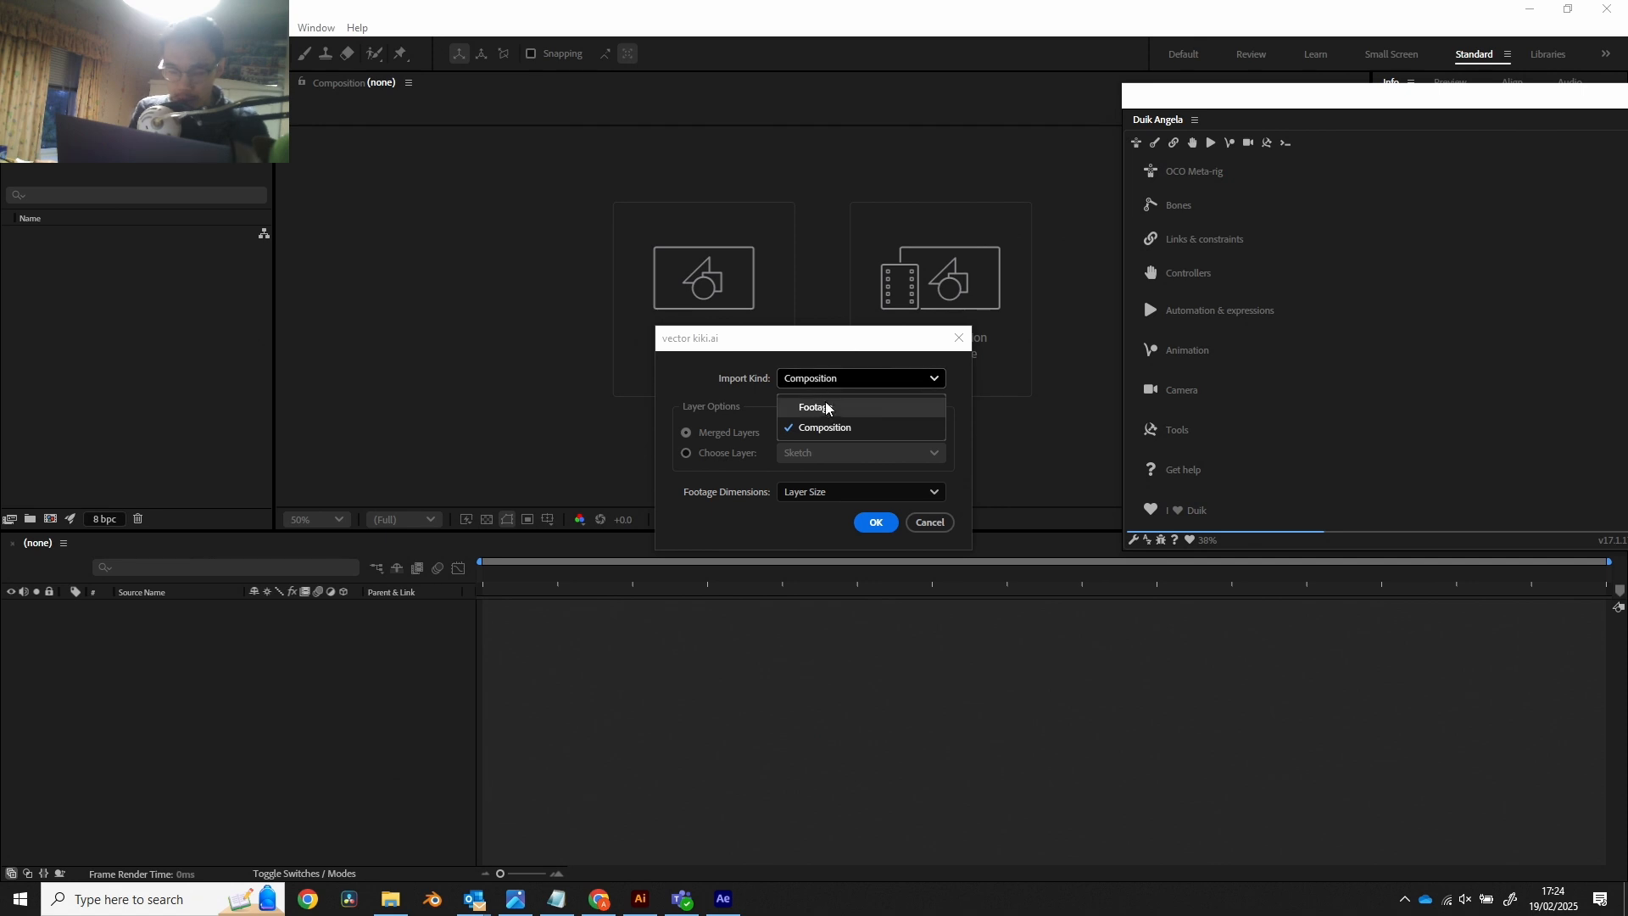
pyautogui.click(832, 435)
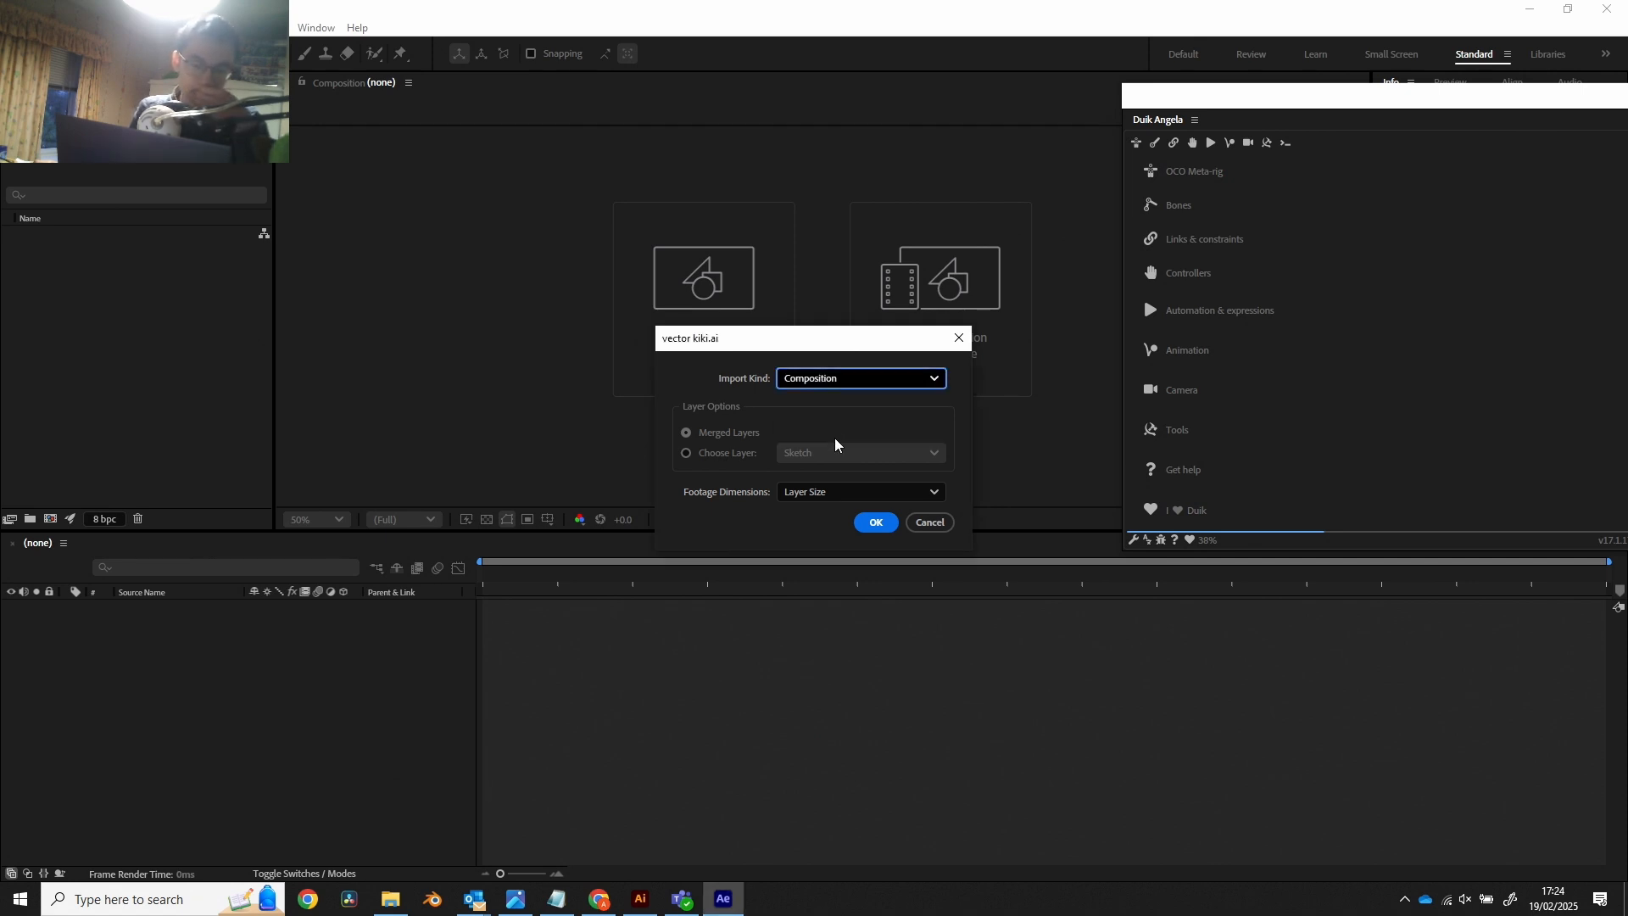
pyautogui.click(876, 522)
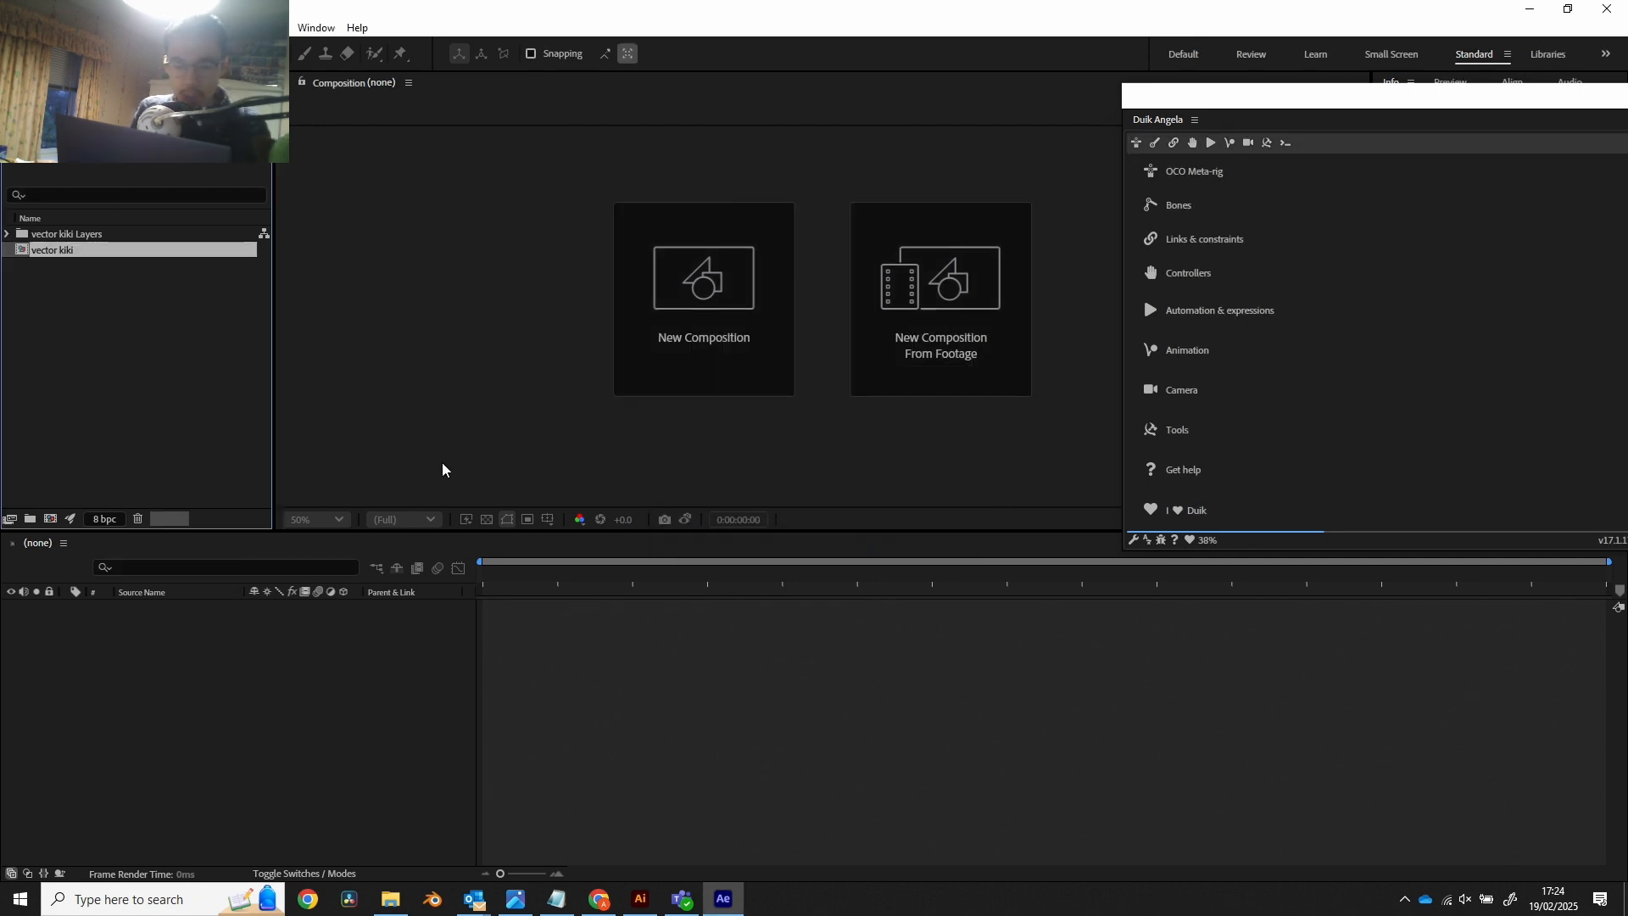
# Step: Open the vector kiki composition, select the FArm layer, and re-enable the preview refresh
pyautogui.doubleClick(98, 251)
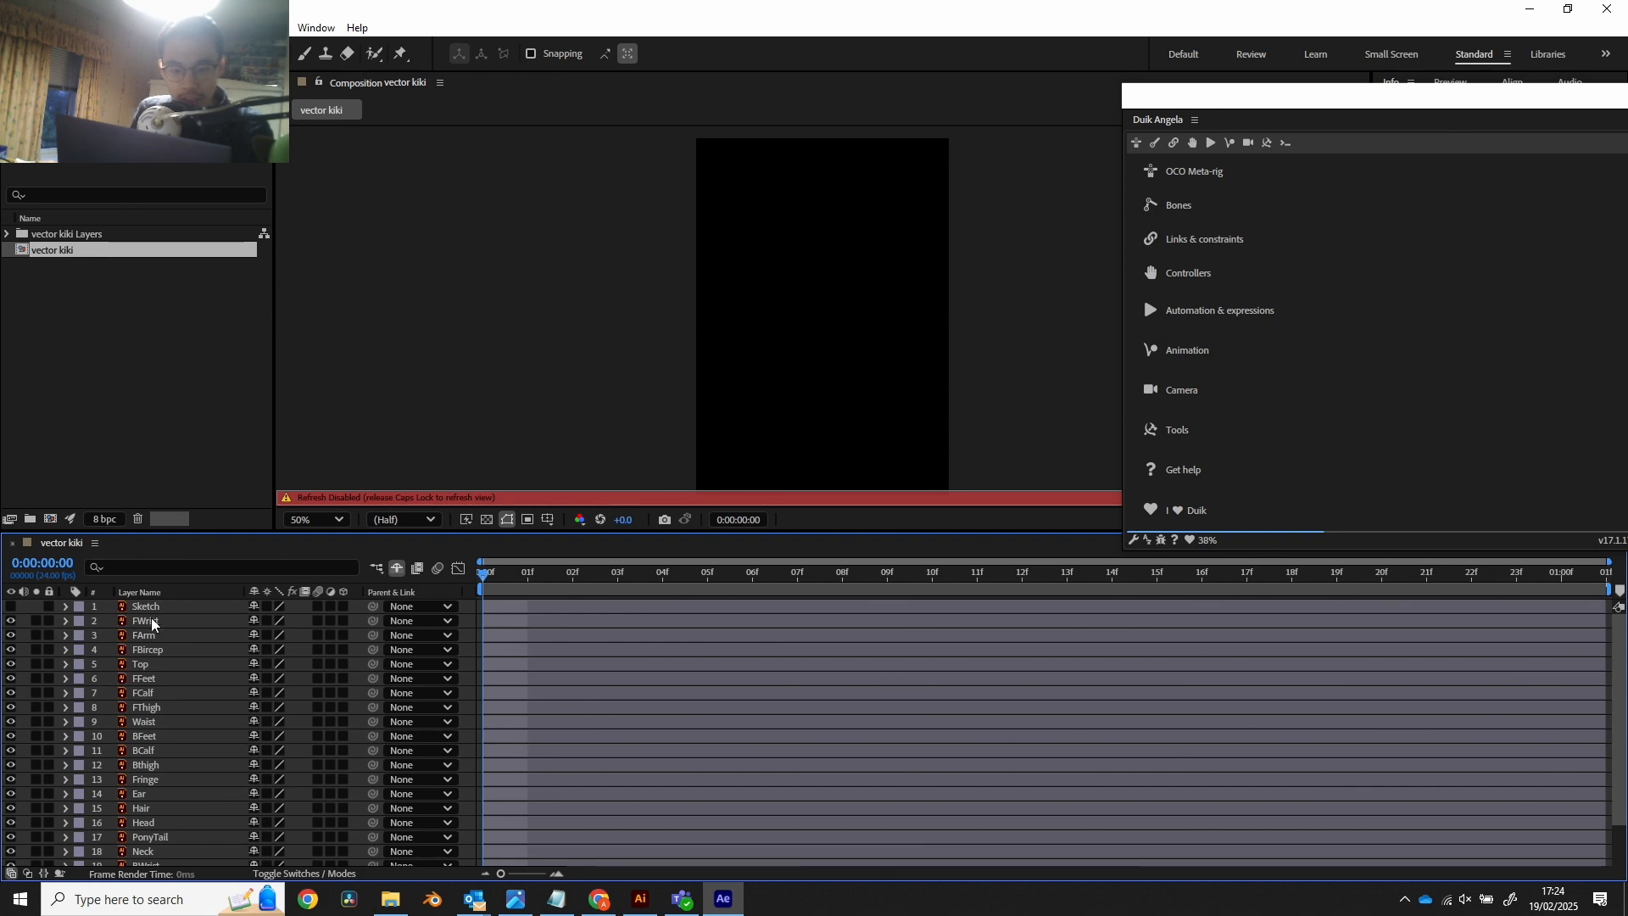
pyautogui.click(174, 635)
pyautogui.press('capslock')
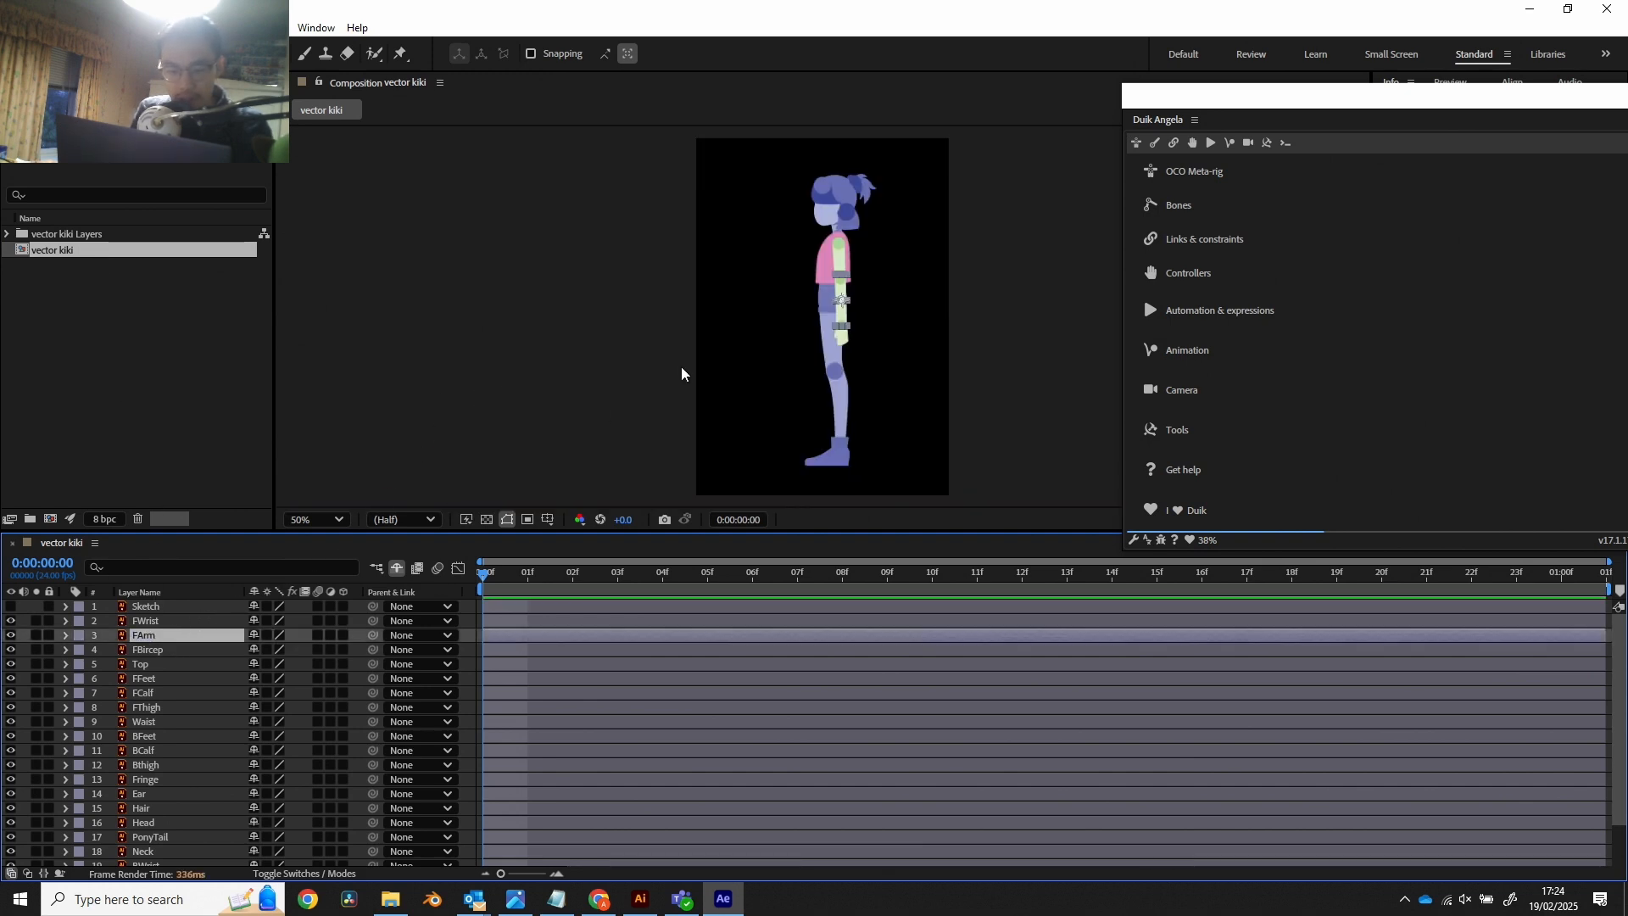
# Step: Test-move the FArm layer away from the character's body, and undo the move
pyautogui.moveTo(836, 316); pyautogui.dragTo(767, 331)
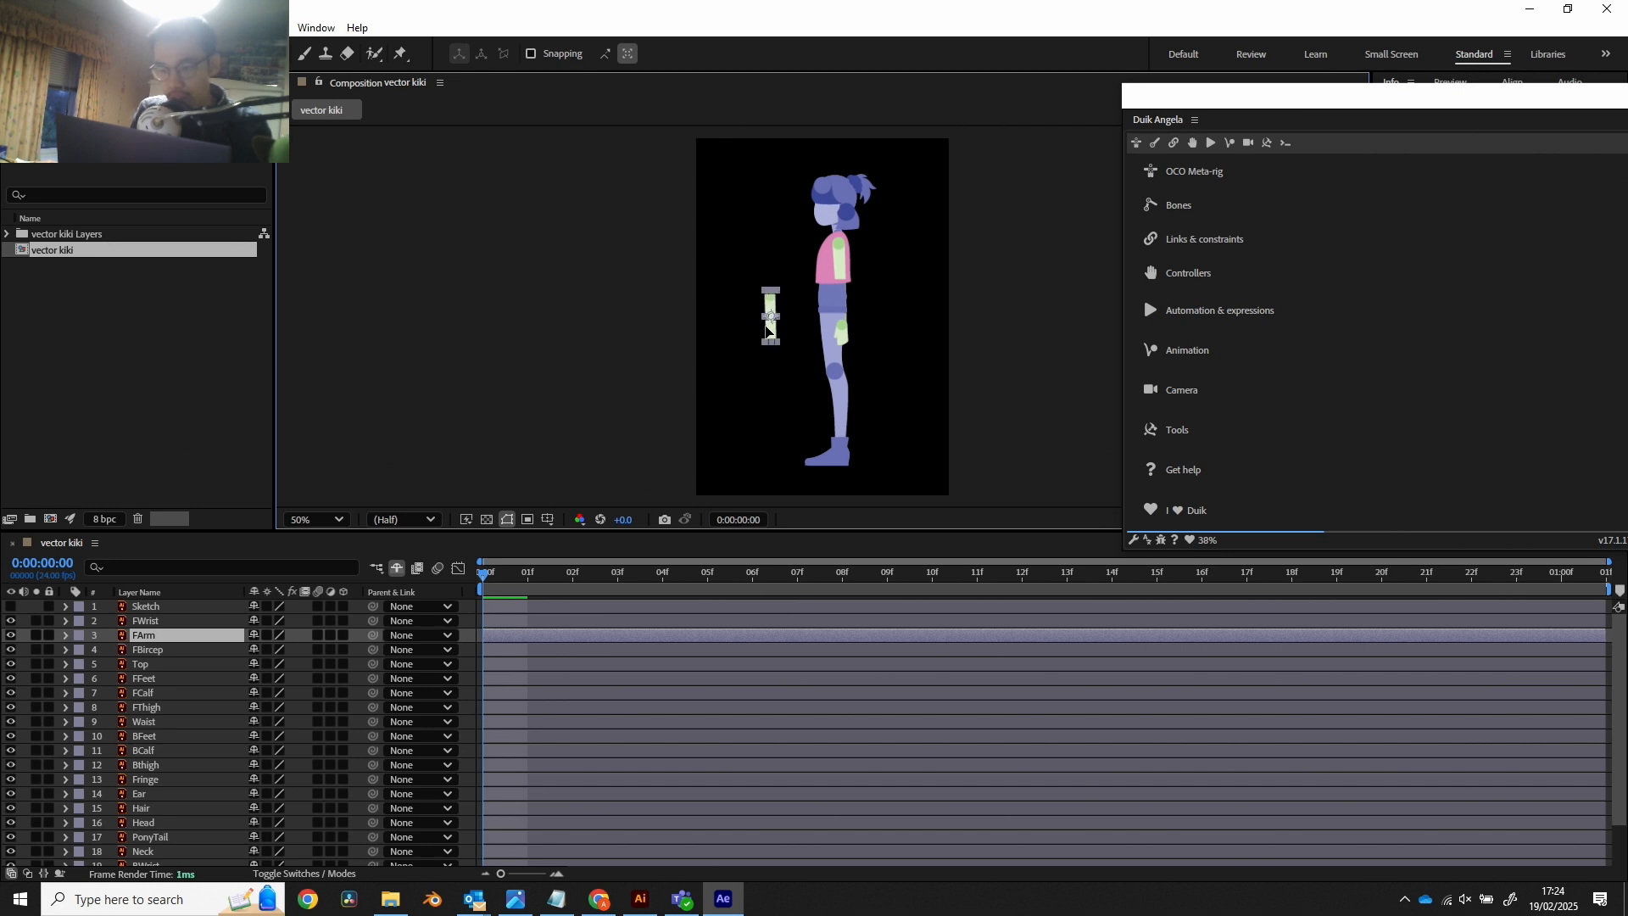
pyautogui.hotkey('ctrl', 'z')
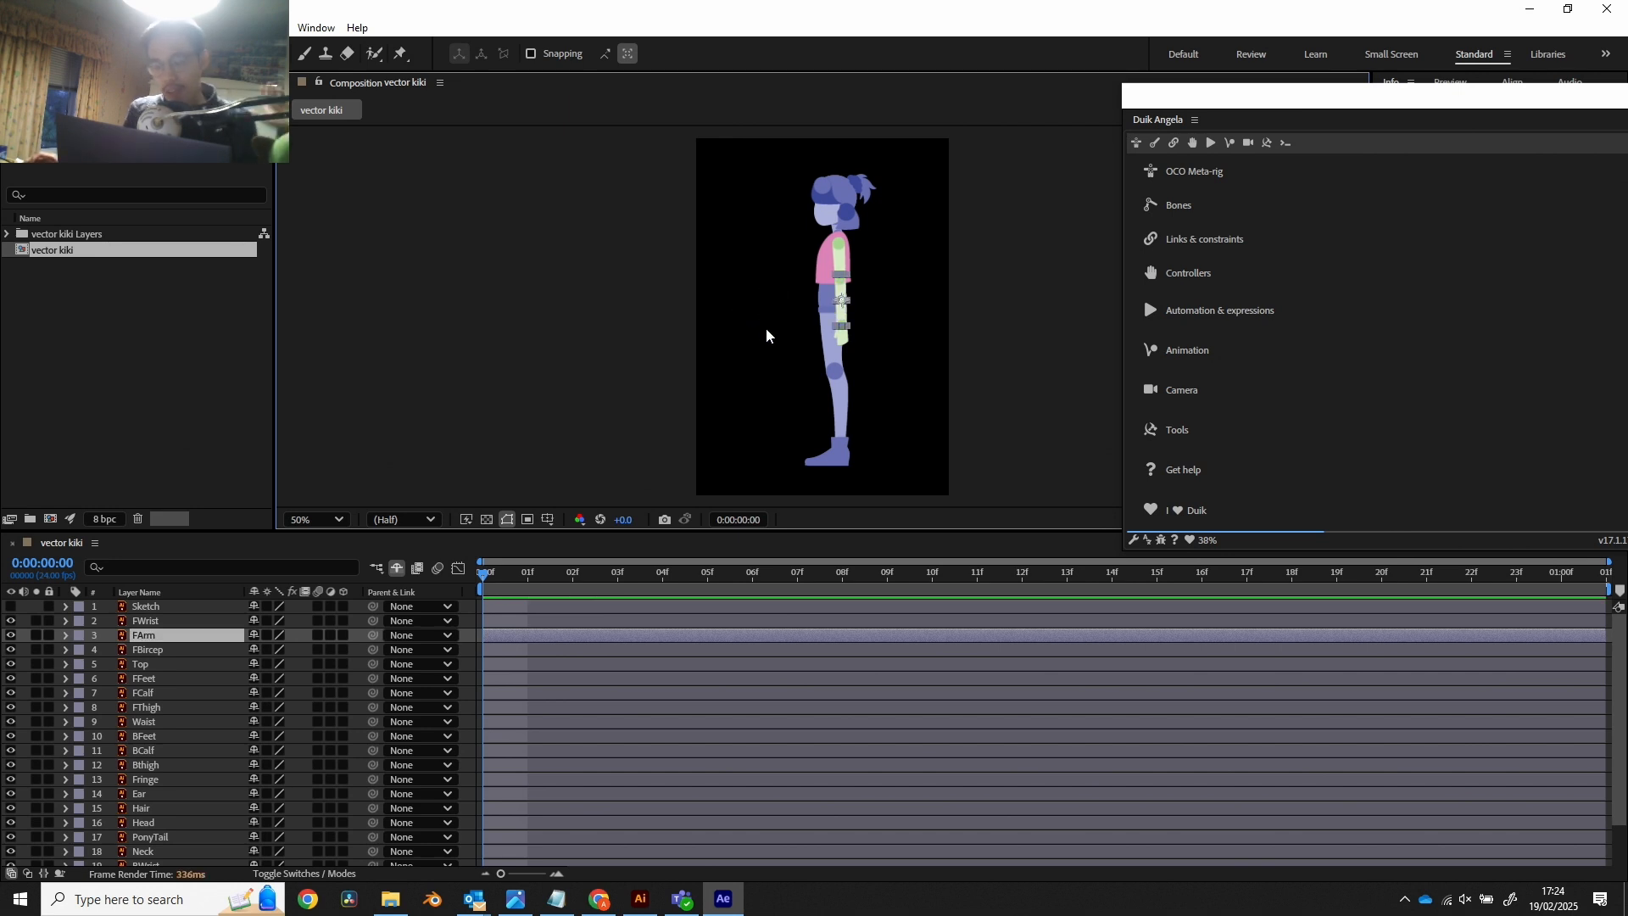